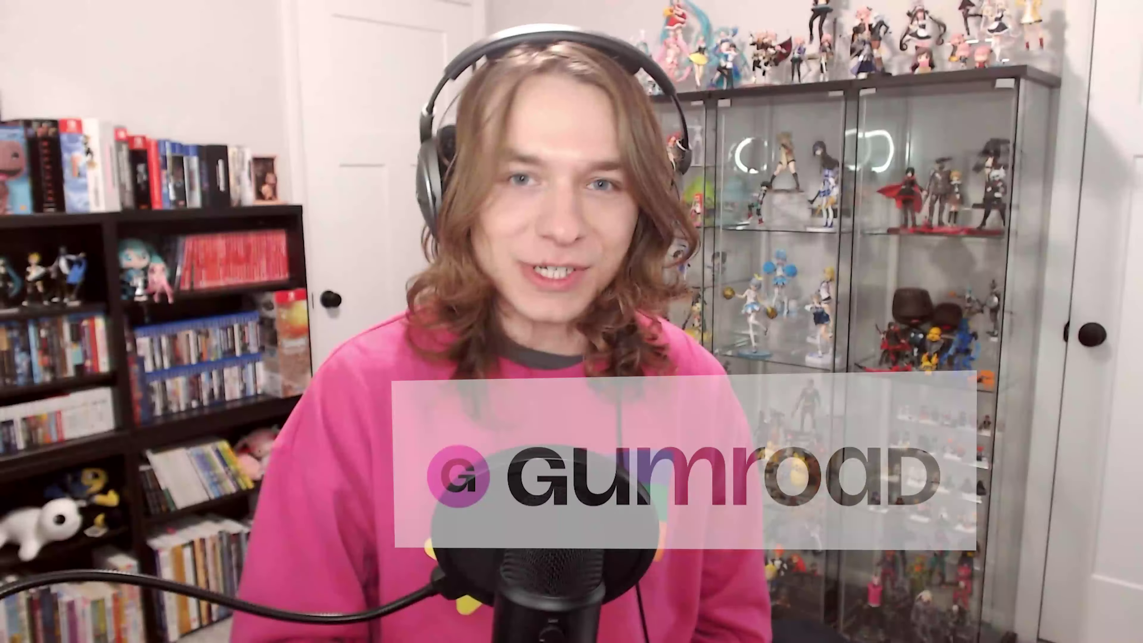
# Step: Add a cube mesh to the scene at the world origin
pyautogui.moveTo(639, 212); pyautogui.dragTo(548, 223, button='middle')
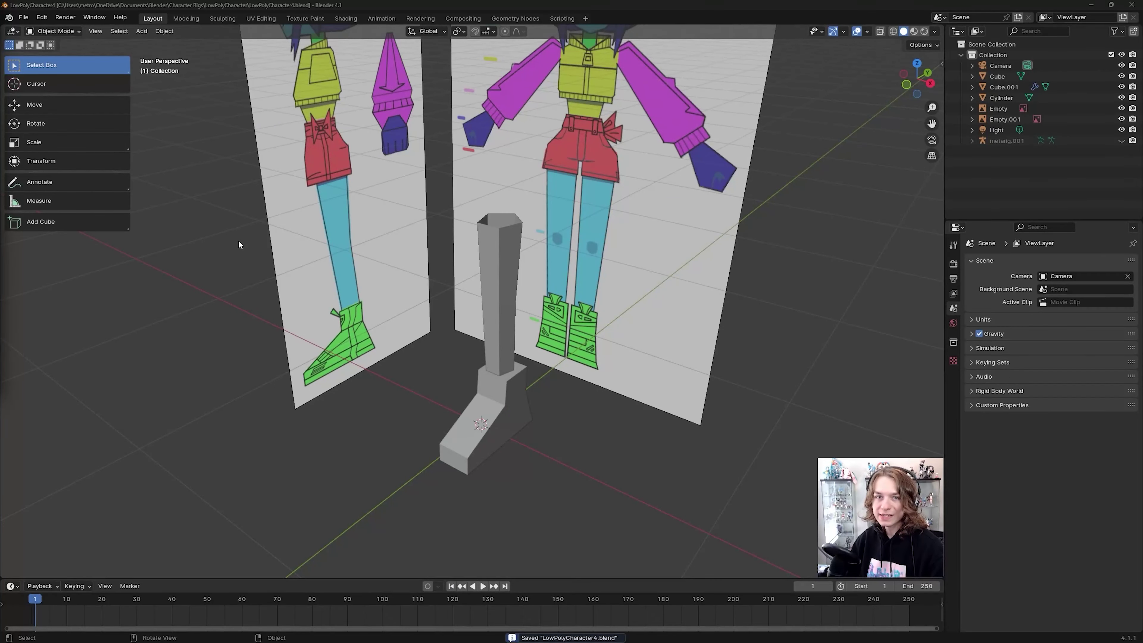
pyautogui.moveTo(499, 329); pyautogui.dragTo(538, 322, button='middle')
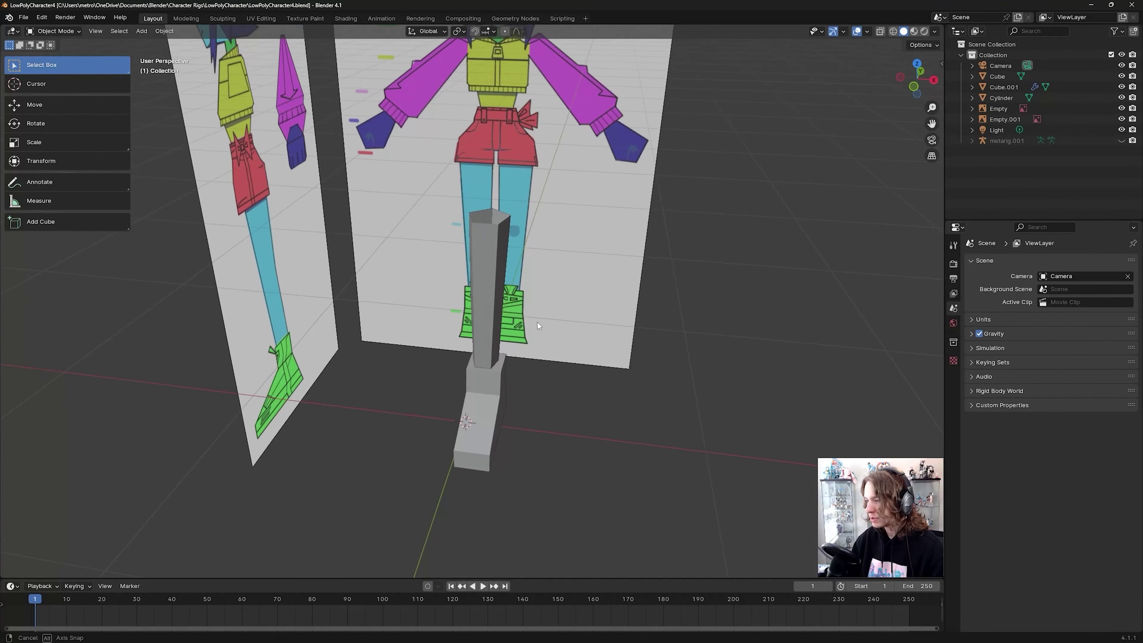
pyautogui.moveTo(605, 405); pyautogui.dragTo(579, 380, button='middle')
pyautogui.hotkey('shift', 'a')
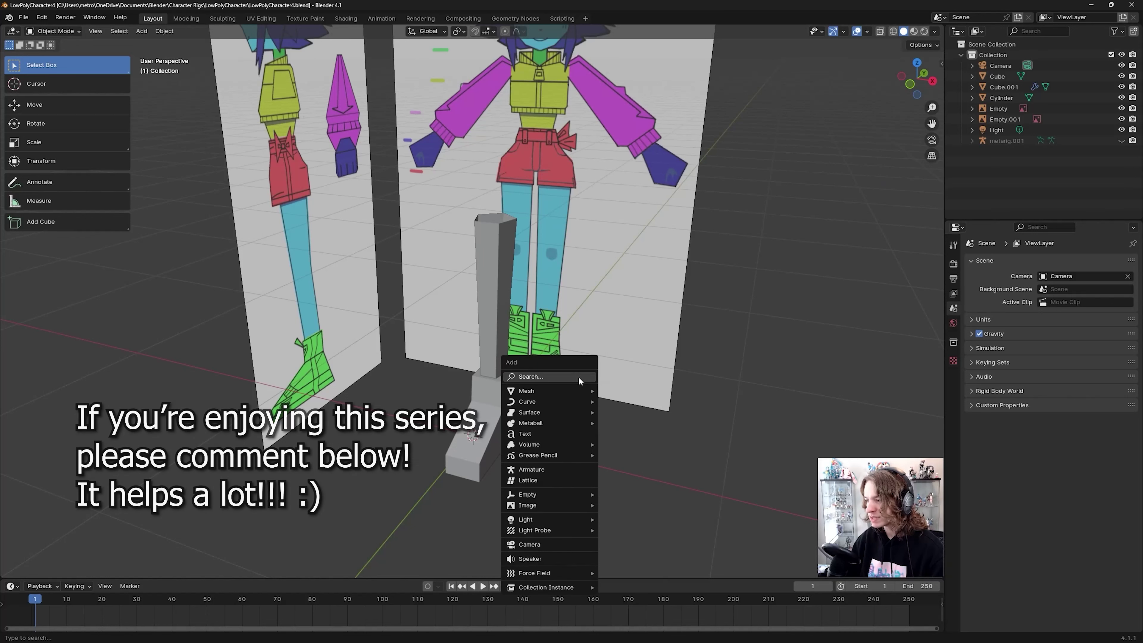
pyautogui.moveTo(547, 389)
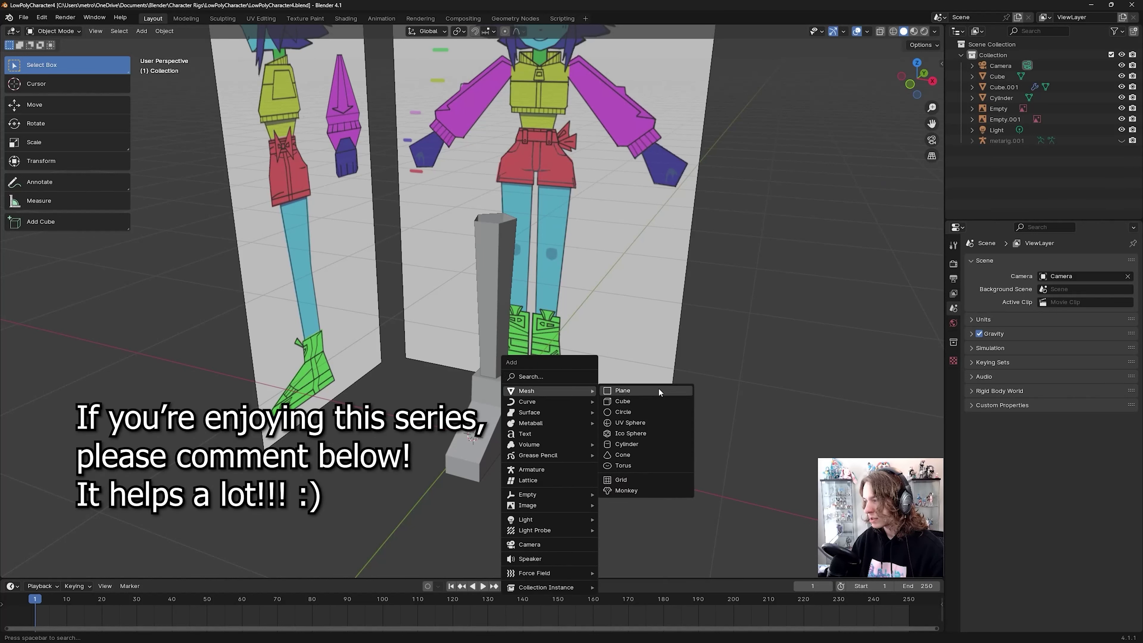
pyautogui.press('Escape')
pyautogui.hotkey('shift', 'a')
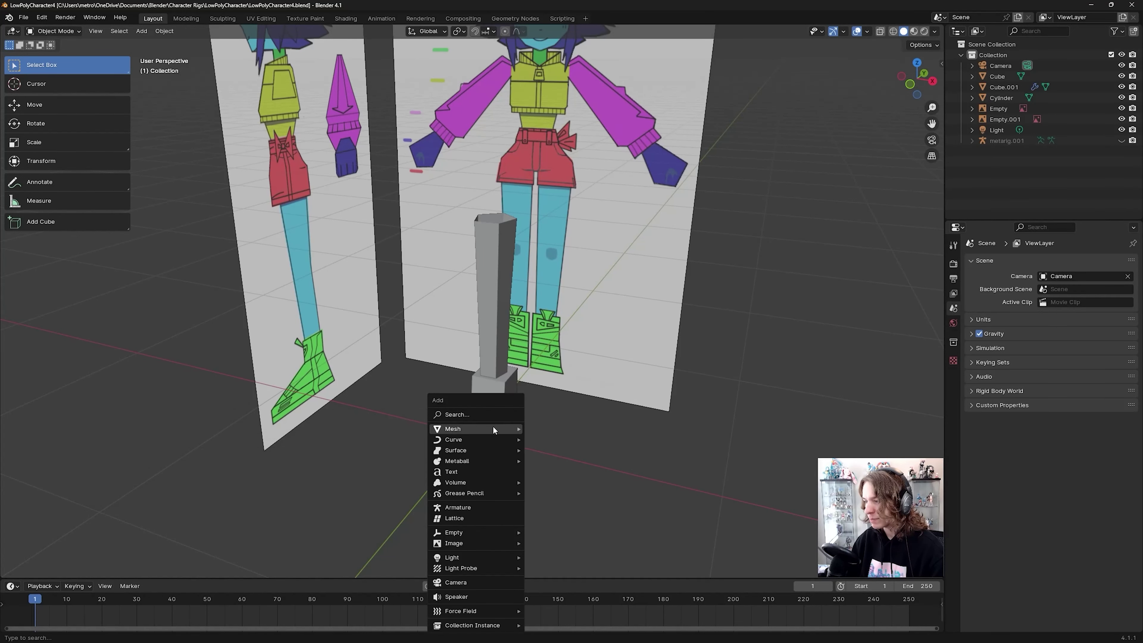
pyautogui.moveTo(492, 426)
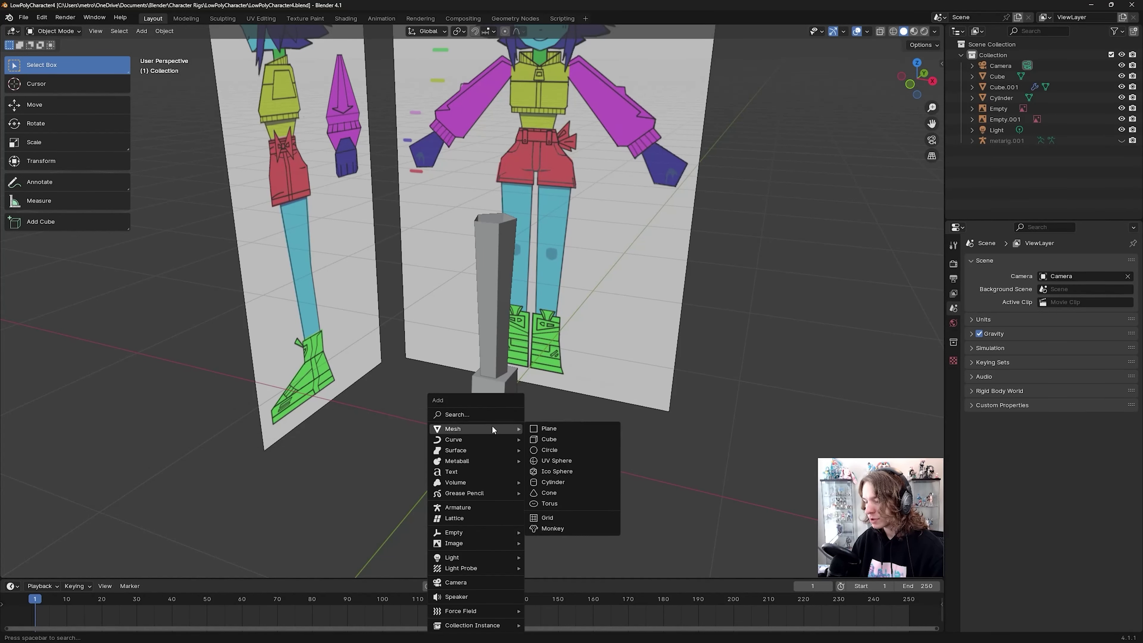
pyautogui.click(572, 439)
# Step: Turn on X-ray display and, in Edit Mode, scale the entire cube down by a factor of about 0.4
pyautogui.scroll(-5, 513, 382)
pyautogui.moveTo(482, 343); pyautogui.dragTo(536, 358, button='middle')
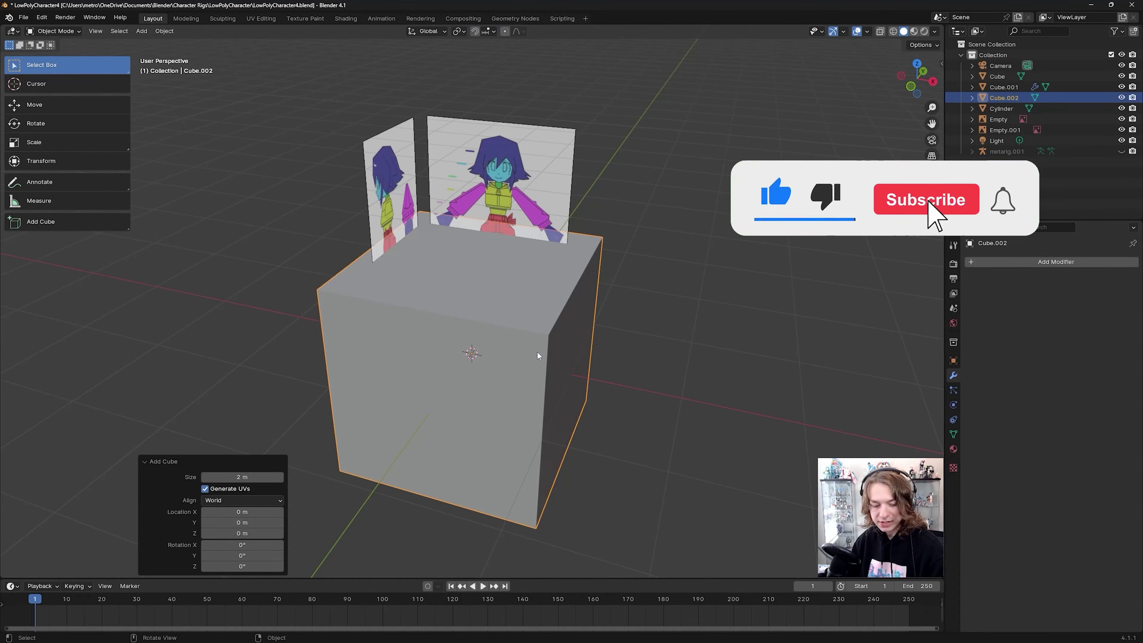
pyautogui.hotkey('alt', 'z')
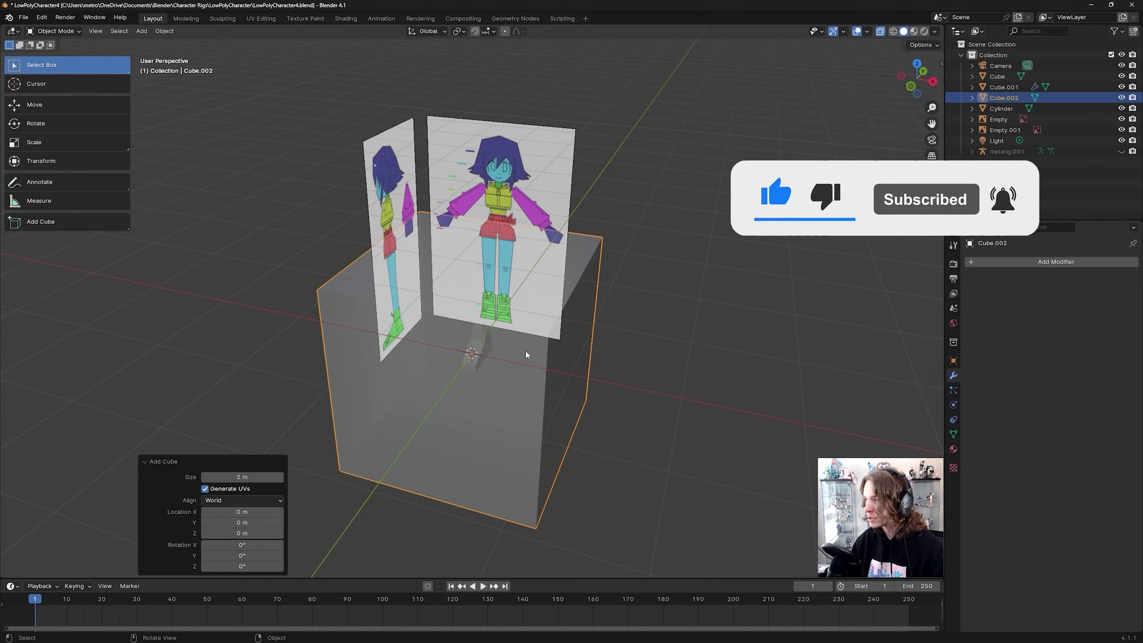
pyautogui.moveTo(495, 351); pyautogui.dragTo(516, 345, button='middle')
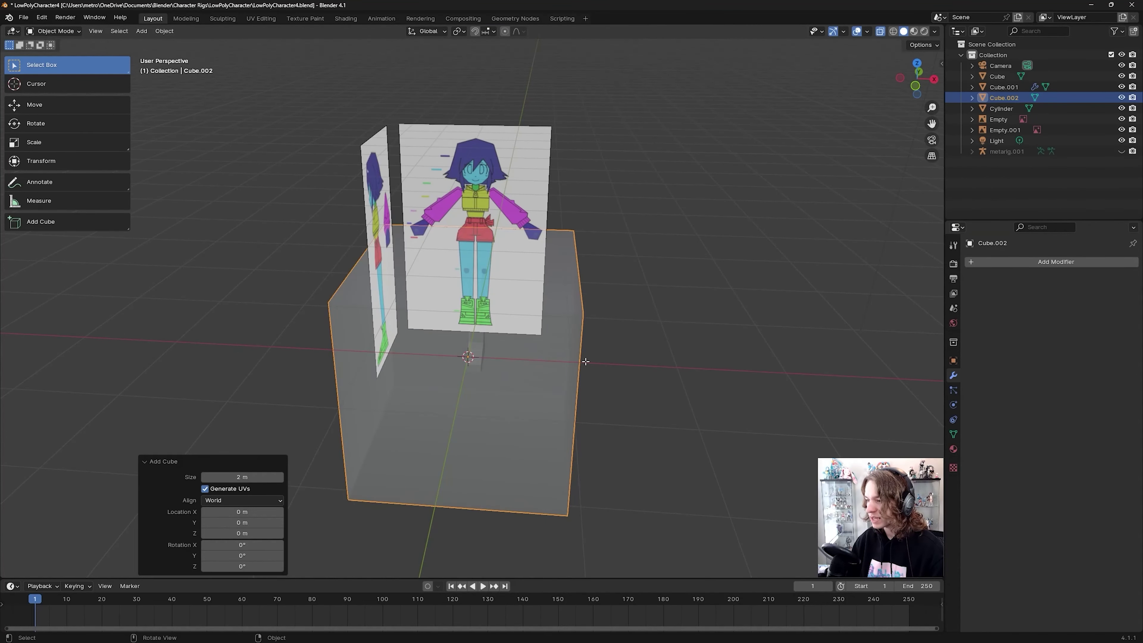
pyautogui.press('Tab')
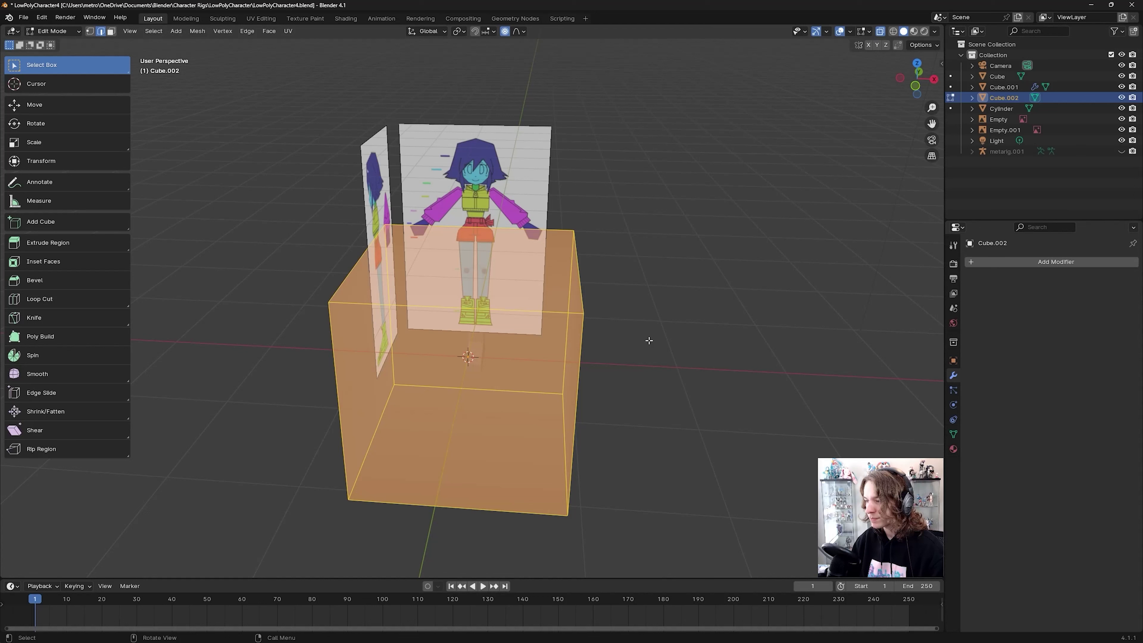
pyautogui.press('s')
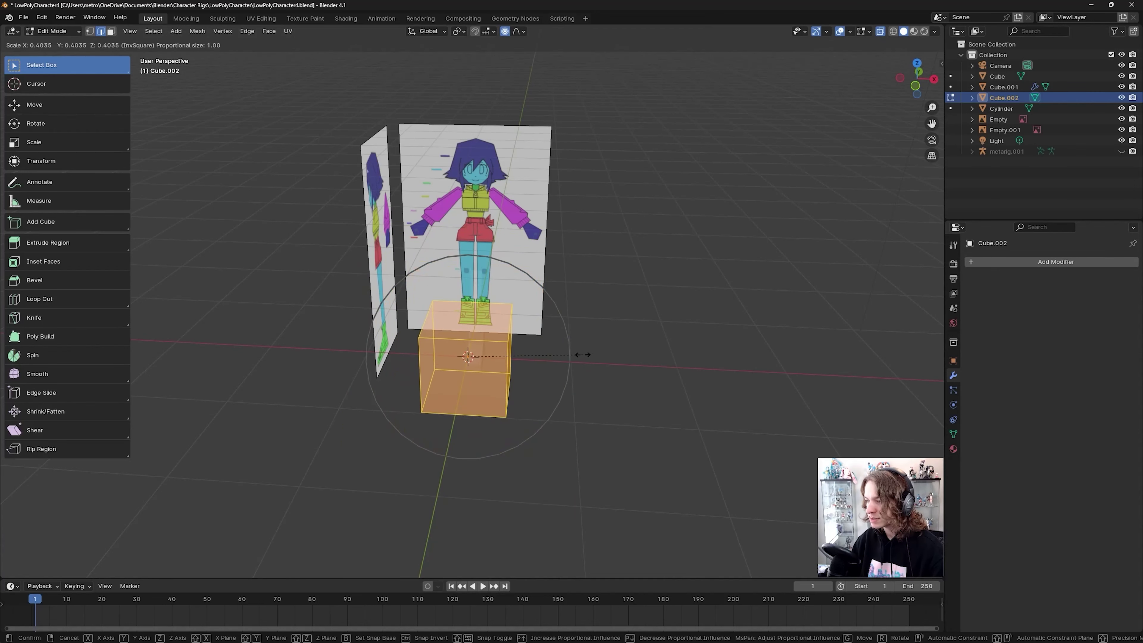
pyautogui.click(574, 257)
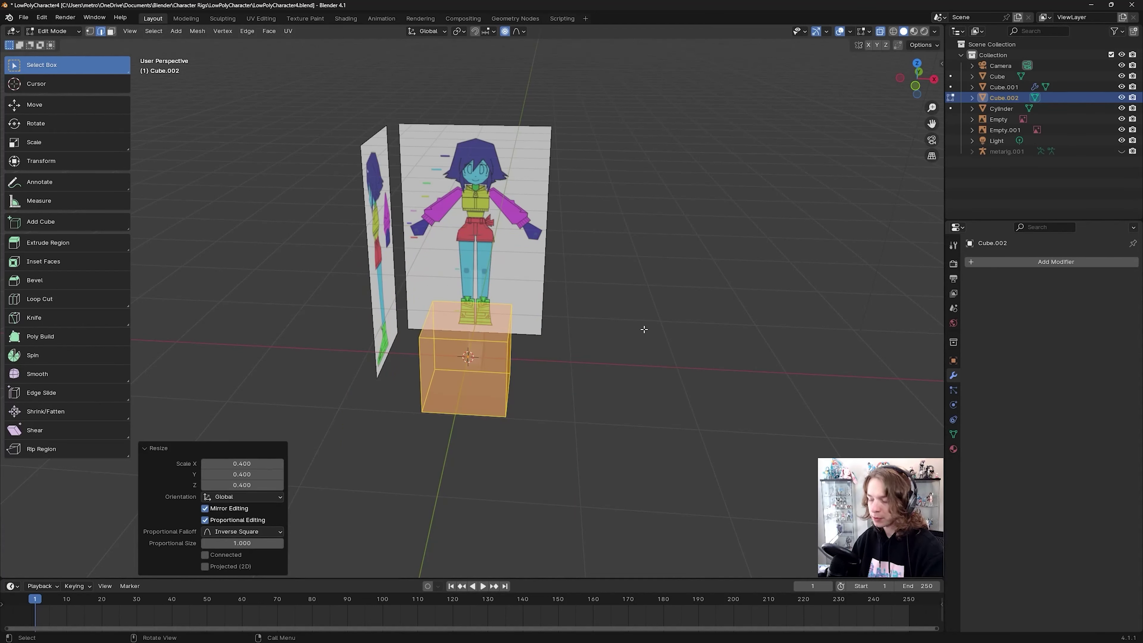
# Step: In front orthographic view, move the cube up along Z by about 1.04 m to the character's waist area
pyautogui.press('KP_1')
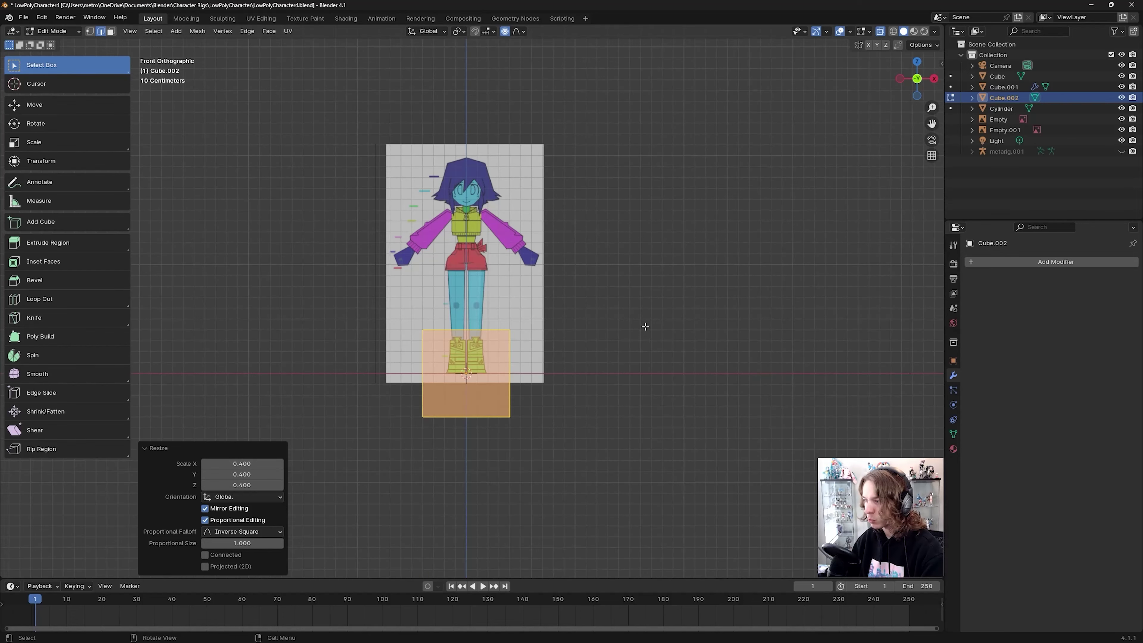
pyautogui.moveTo(650, 315); pyautogui.dragTo(652, 281, button='middle')
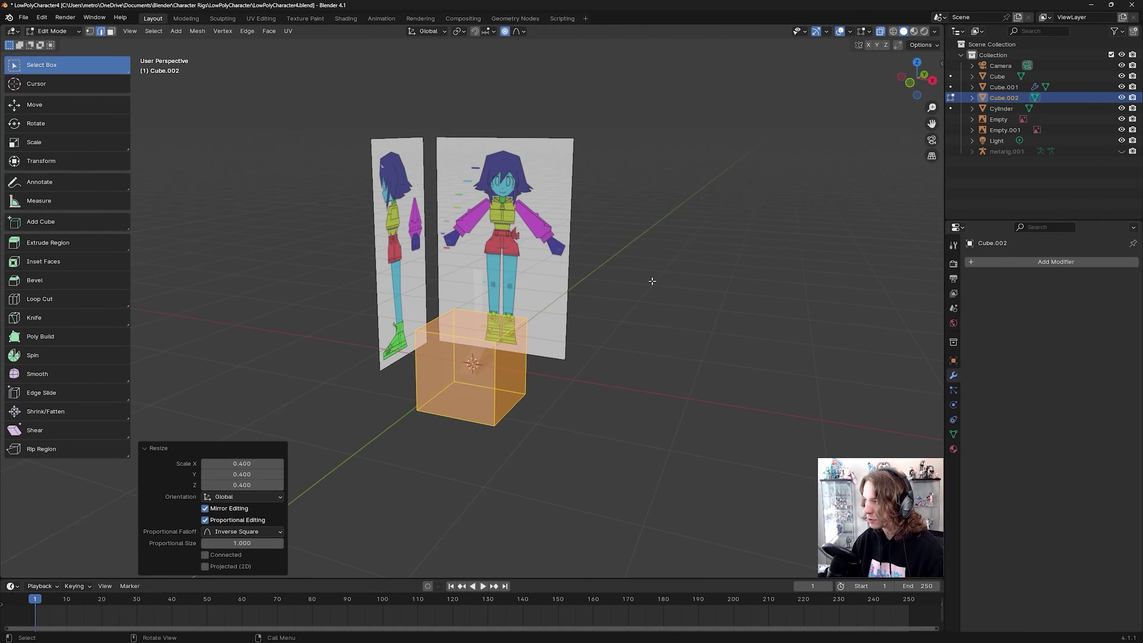
pyautogui.click(909, 82)
pyautogui.scroll(4, 581, 358)
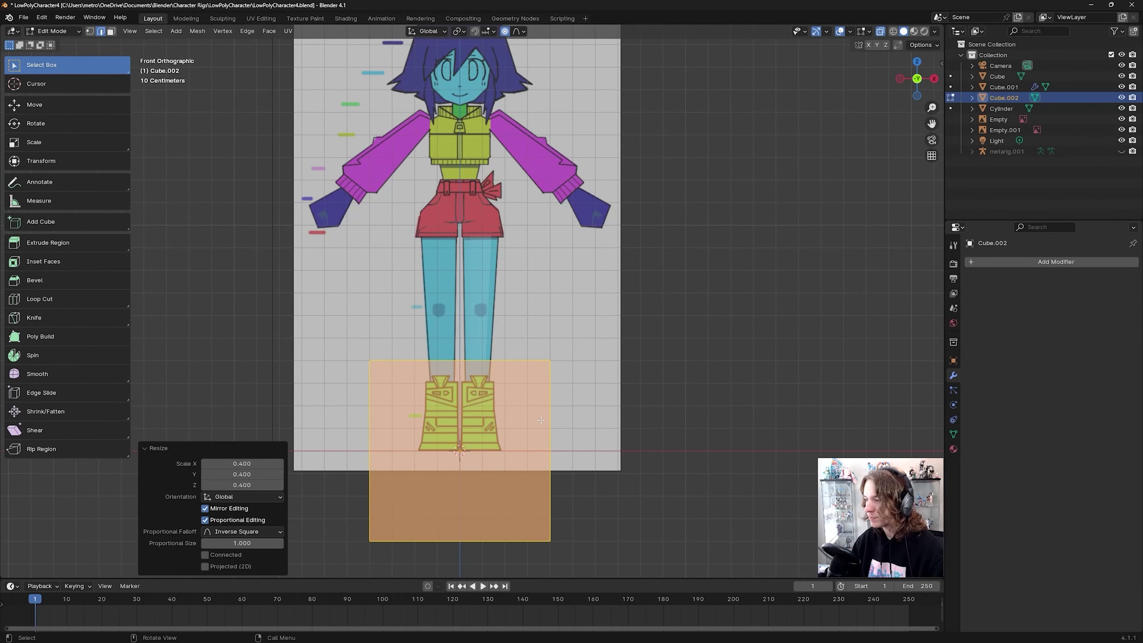
pyautogui.press('g')
pyautogui.press('z')
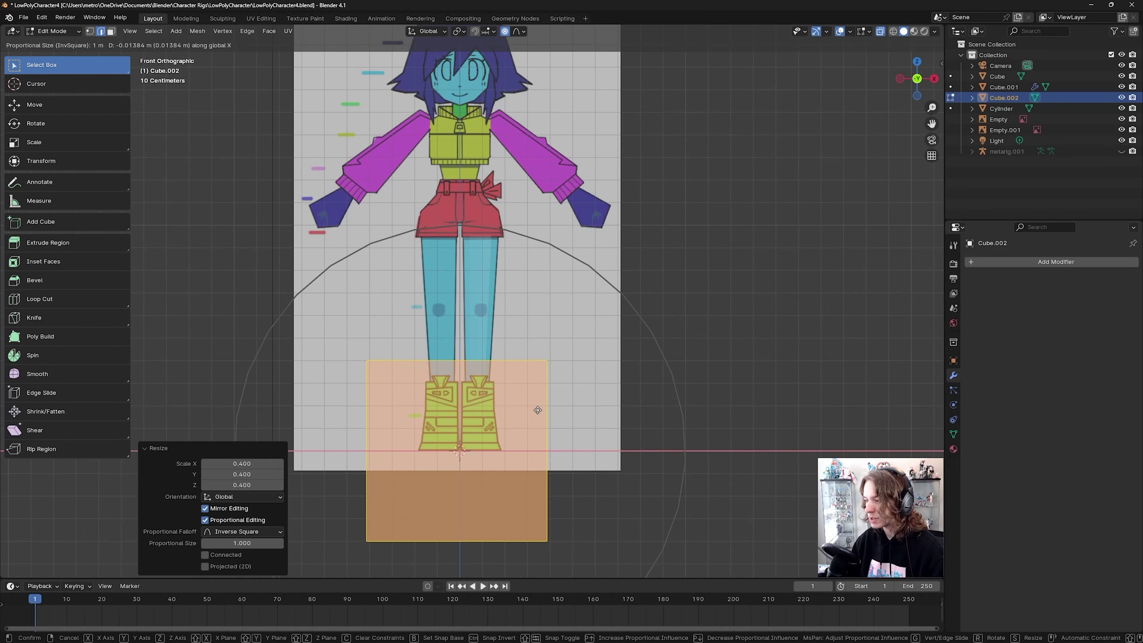
pyautogui.click(546, 186)
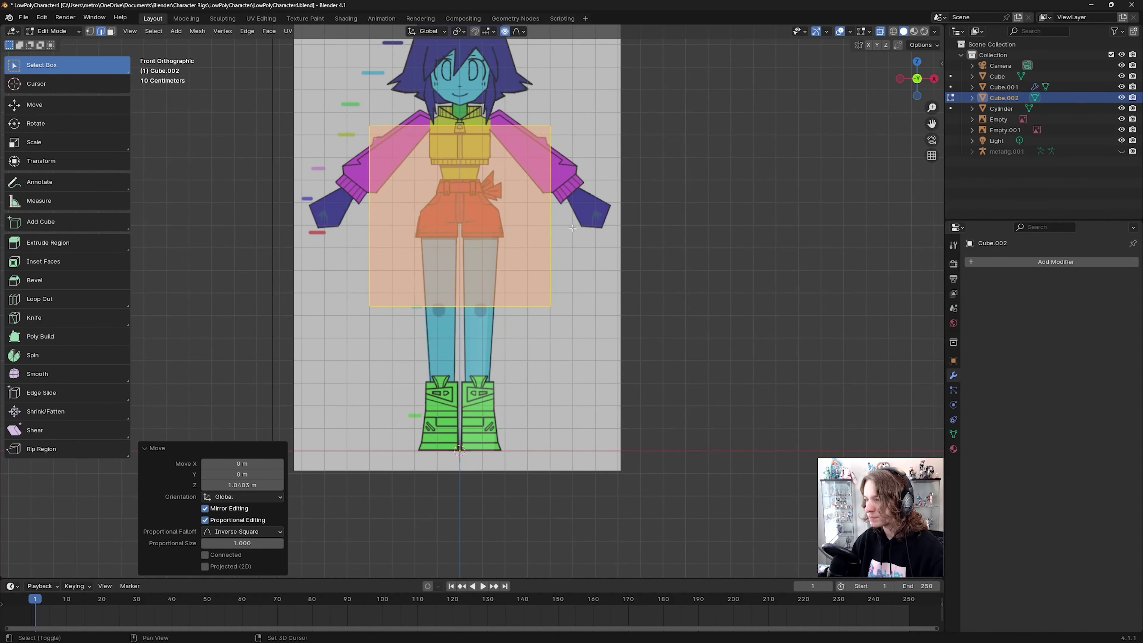
# Step: Scale the cube down by a factor of about 0.378 so it roughly matches the width of the shorts
pyautogui.keyDown('shift'); pyautogui.moveTo(554, 224); pyautogui.dragTo(591, 322, button='middle'); pyautogui.keyUp('shift')
pyautogui.scroll(1, 592, 322)
pyautogui.scroll(-1, 591, 321)
pyautogui.press('s')
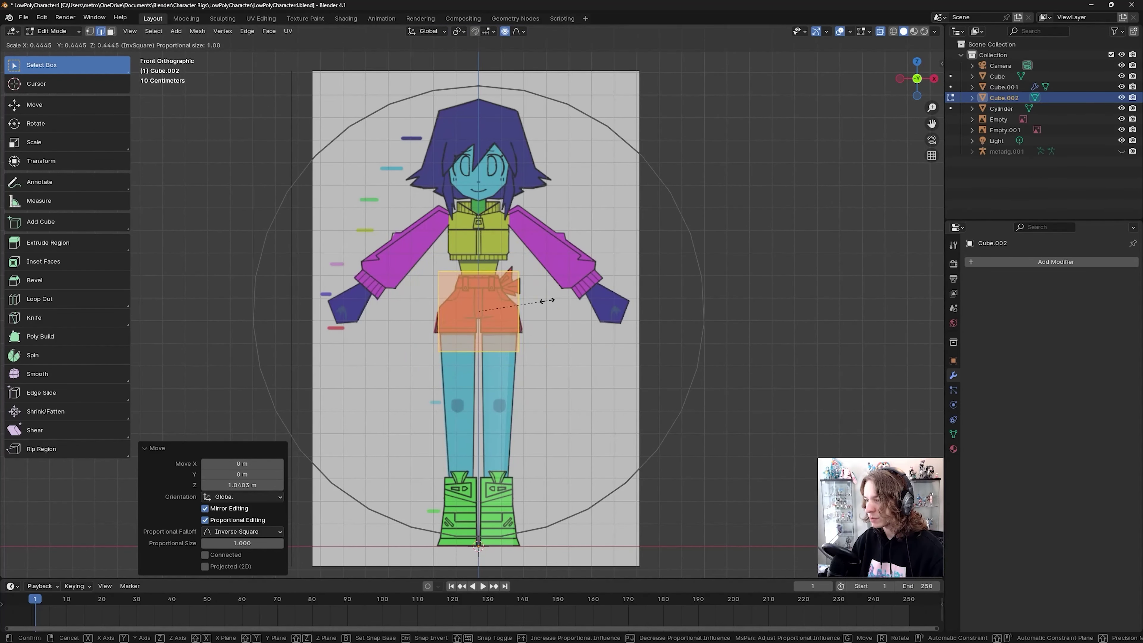
pyautogui.click(536, 302)
# Step: Raise the cube about 0.055 m along Z so its base meets the hem of the shorts, and save the file
pyautogui.scroll(2, 544, 311)
pyautogui.press('g')
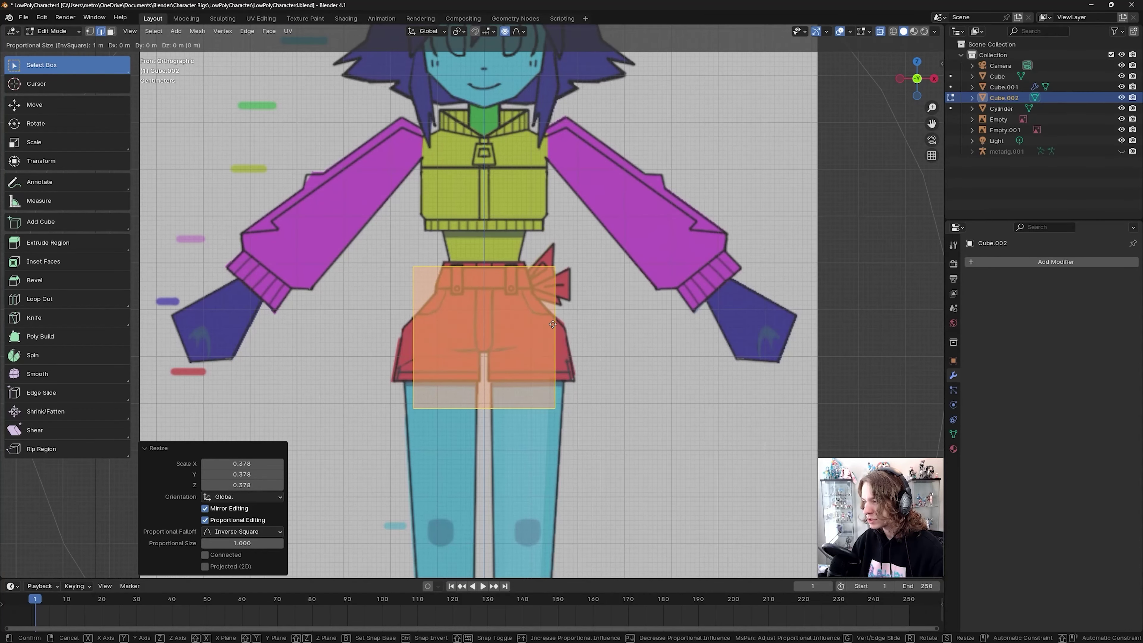
pyautogui.press('z')
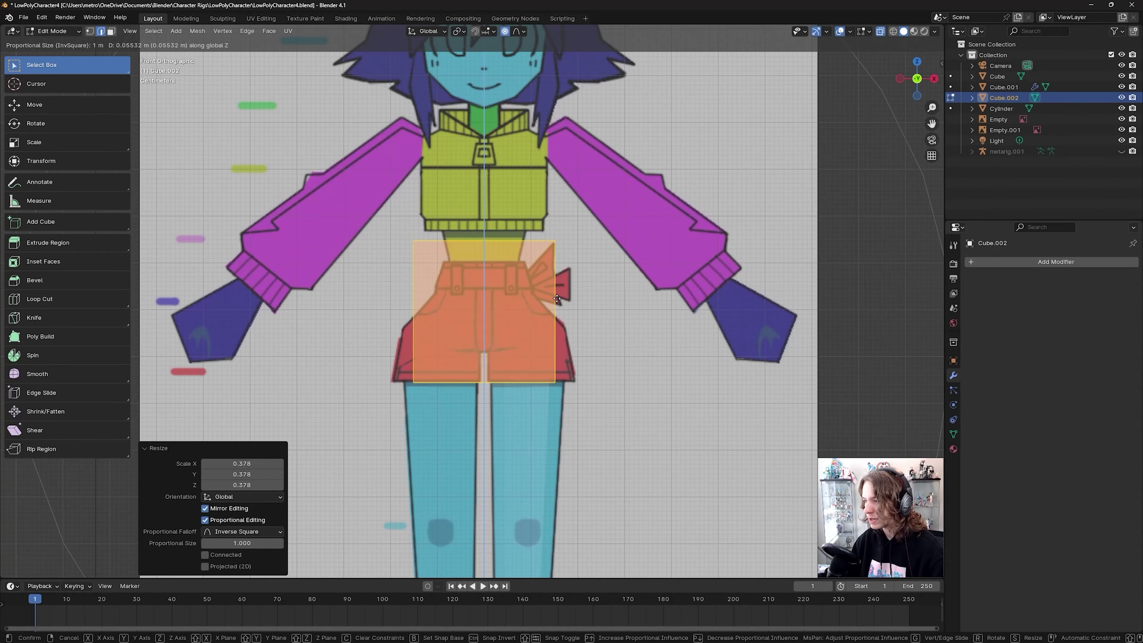
pyautogui.click(556, 298)
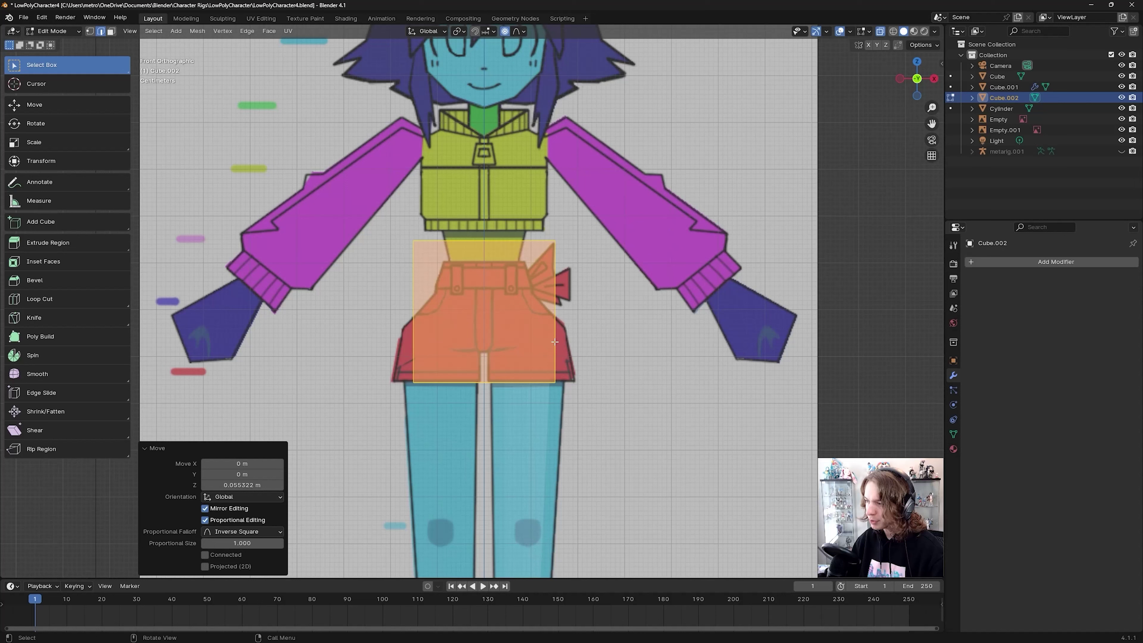
pyautogui.hotkey('ctrl', 's')
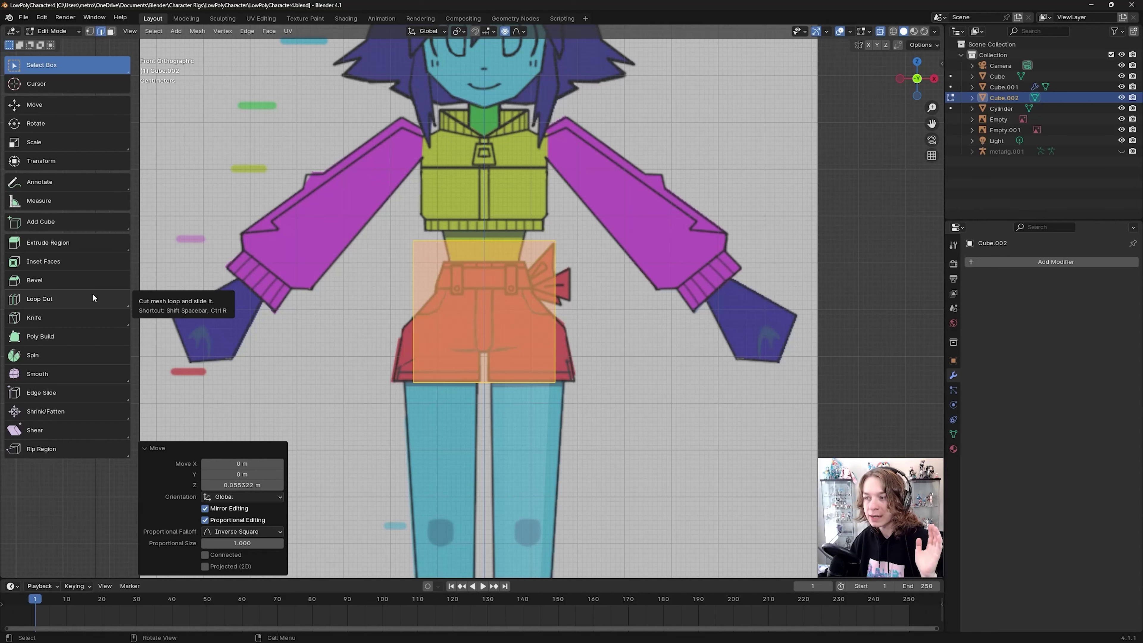
pyautogui.scroll(-4, 535, 398)
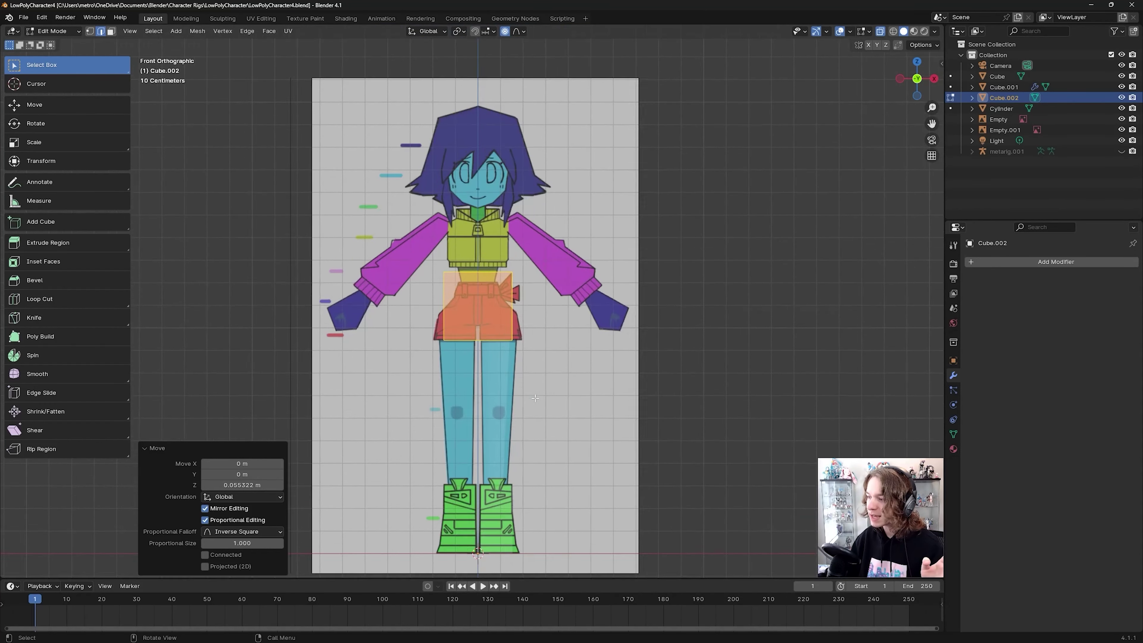
pyautogui.scroll(5, 464, 269)
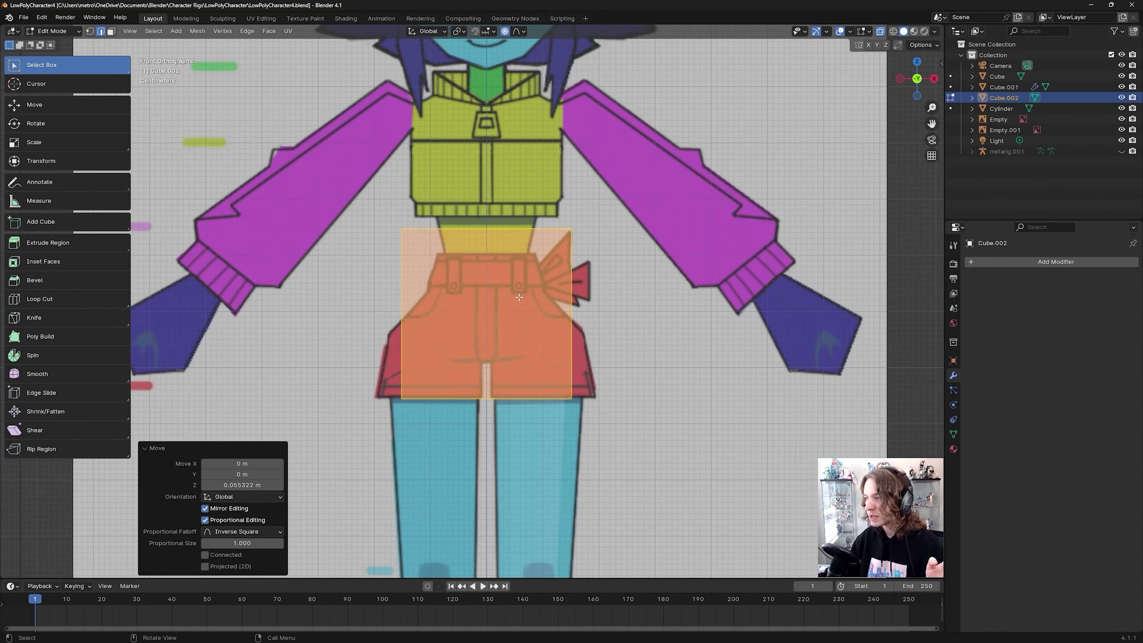
pyautogui.scroll(-1, 506, 272)
pyautogui.scroll(1, 511, 269)
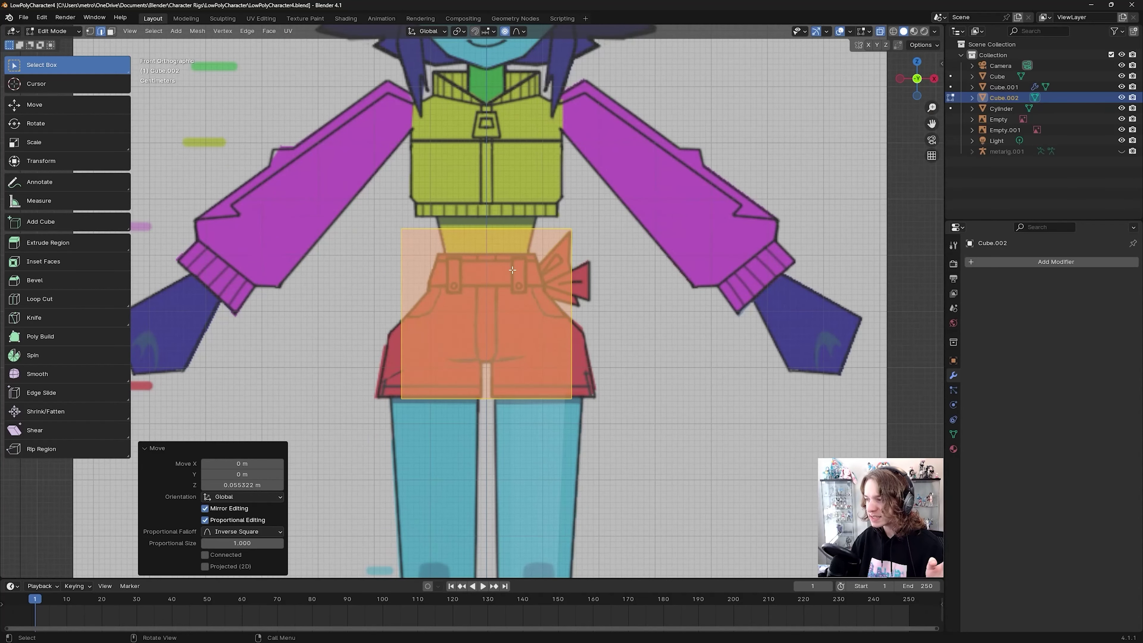
pyautogui.scroll(-1, 472, 306)
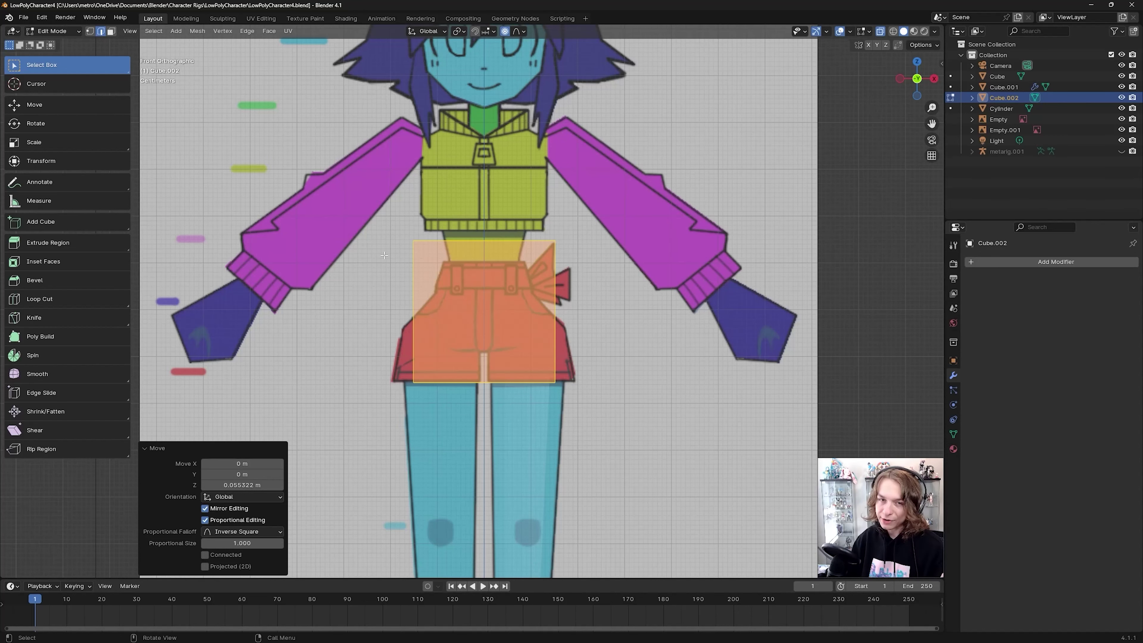
pyautogui.scroll(1, 488, 253)
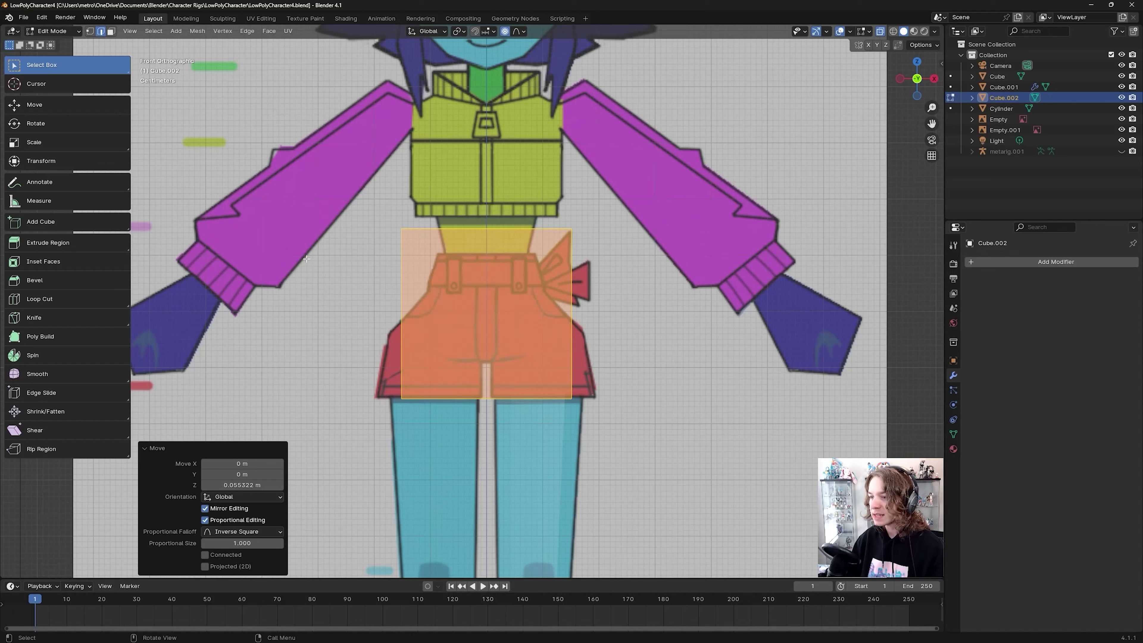
# Step: Add one centered vertical loop cut that splits the cube into two halves, and return to the Select Box tool
pyautogui.click(92, 299)
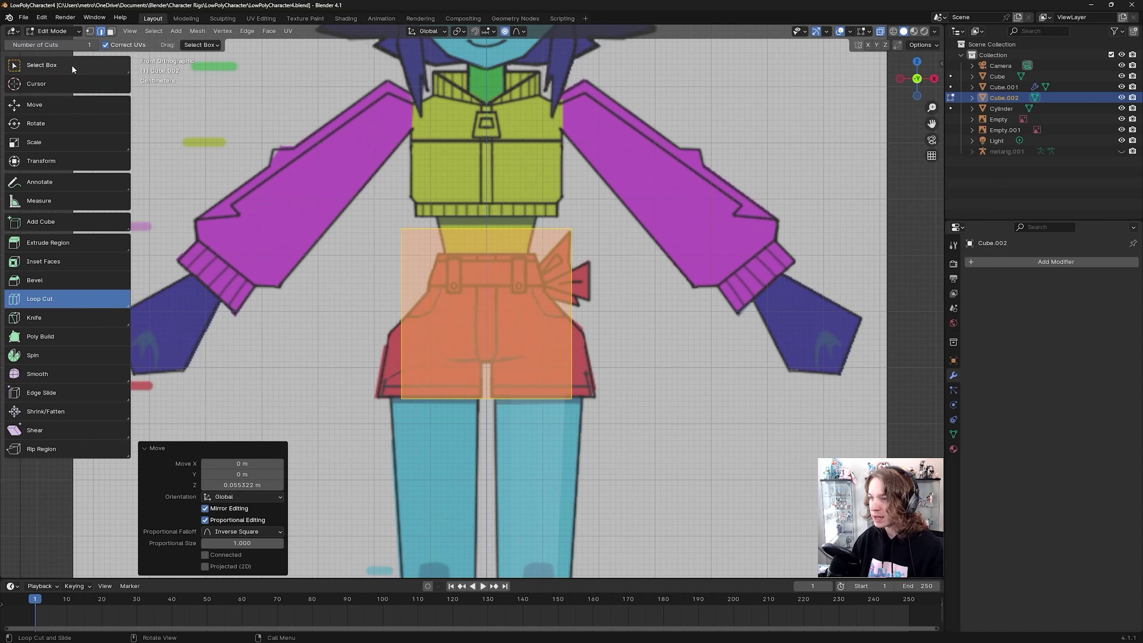
pyautogui.click(488, 237)
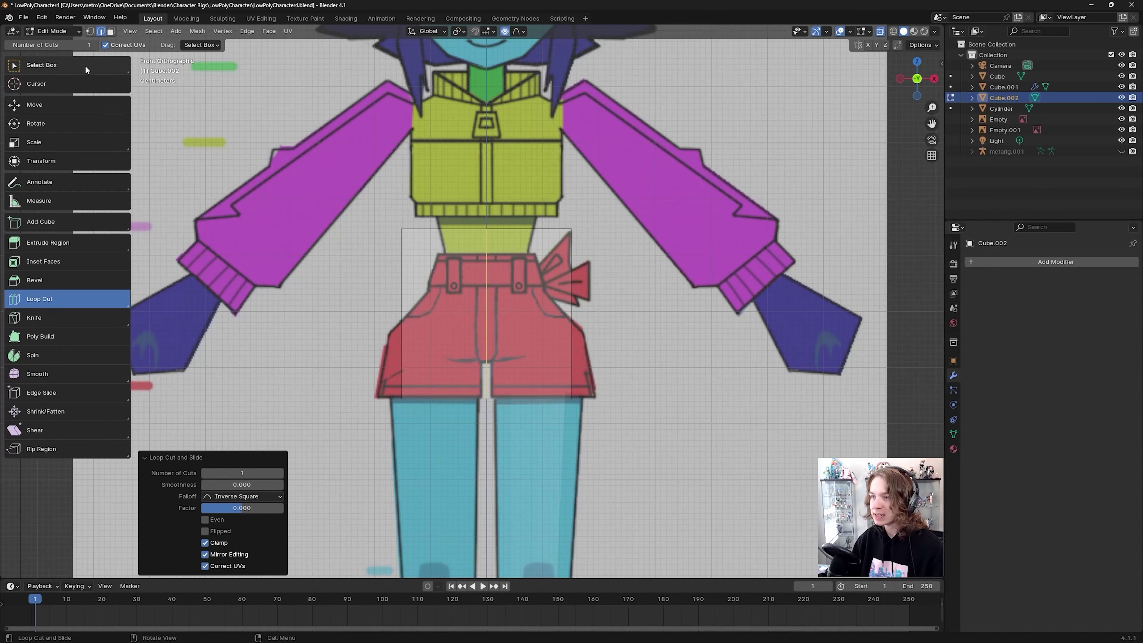
pyautogui.press('w')
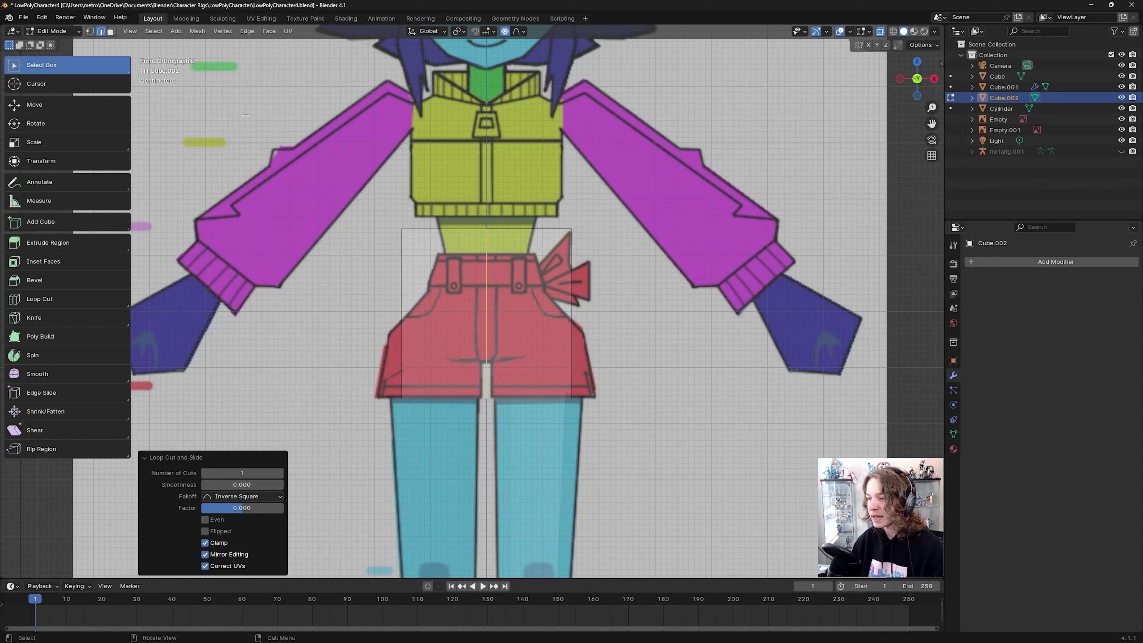
# Step: Cycle through the vertex, edge and face selection modes
pyautogui.click(111, 32)
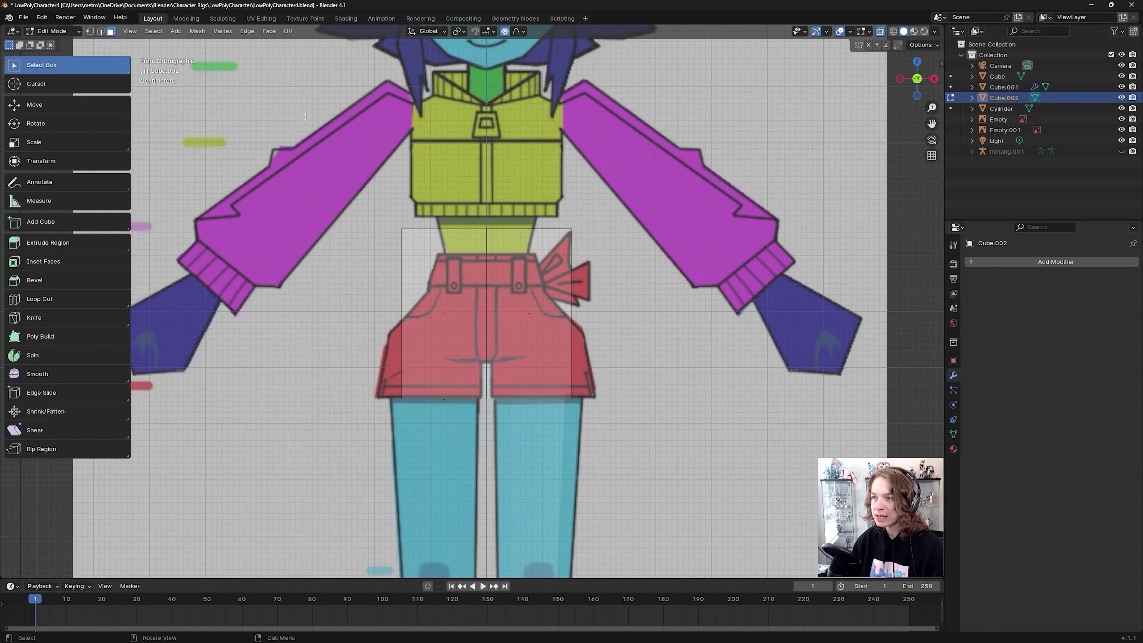
pyautogui.press('1')
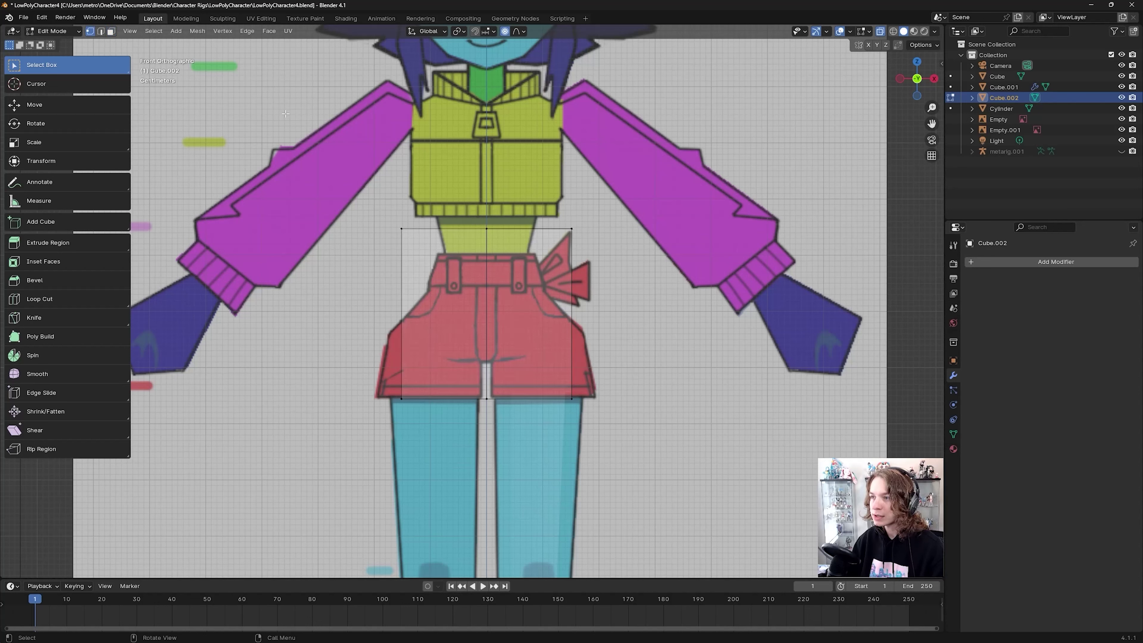
pyautogui.press('2')
pyautogui.press('3')
pyautogui.press('1')
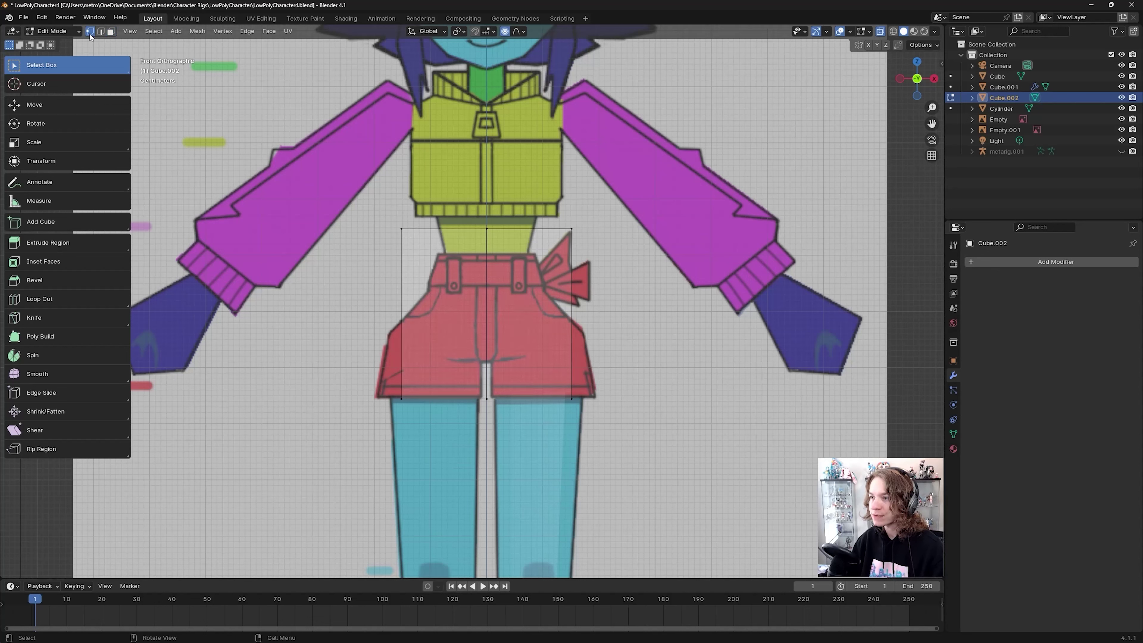
pyautogui.click(101, 33)
# Step: Delete the faces of the cube's left half as seen from the front, keeping only the right half
pyautogui.press('3')
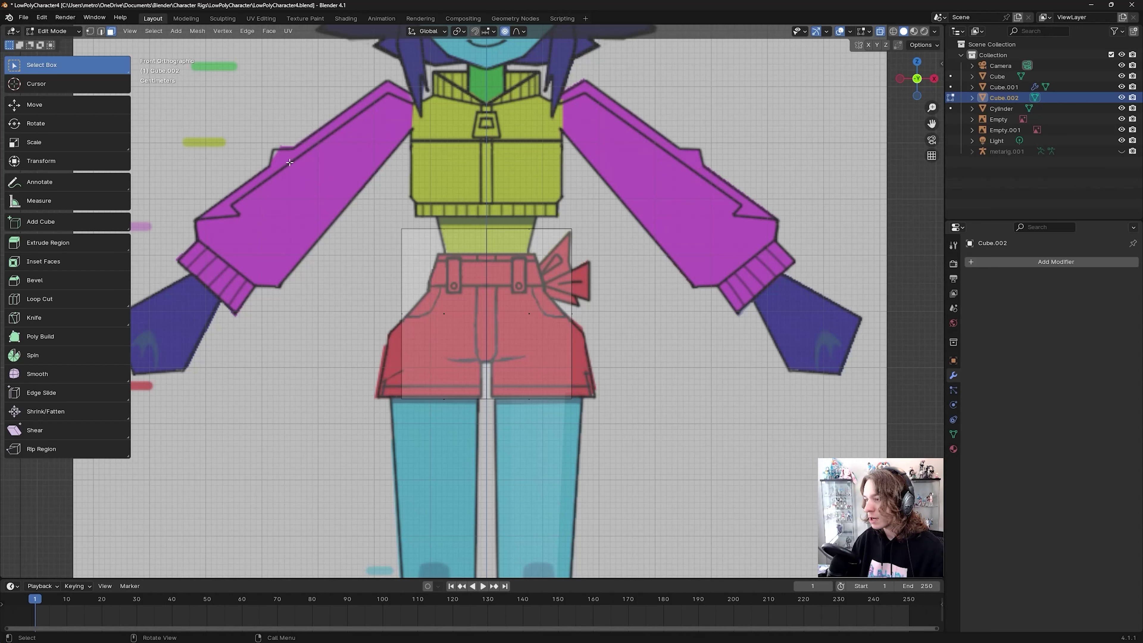
pyautogui.moveTo(286, 158); pyautogui.dragTo(473, 440)
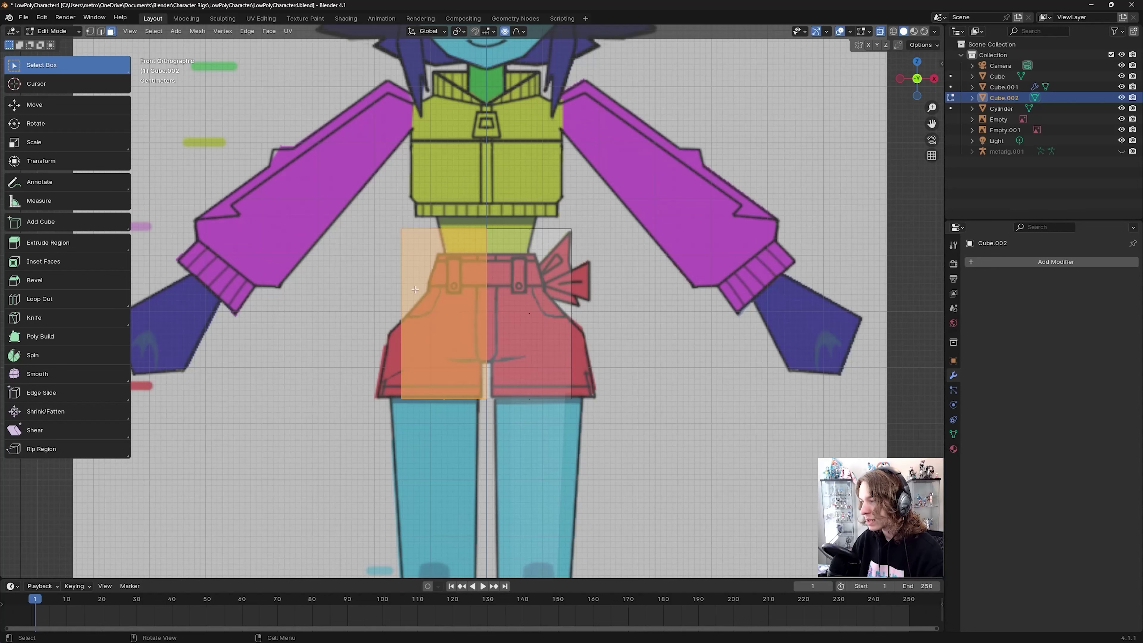
pyautogui.press('x')
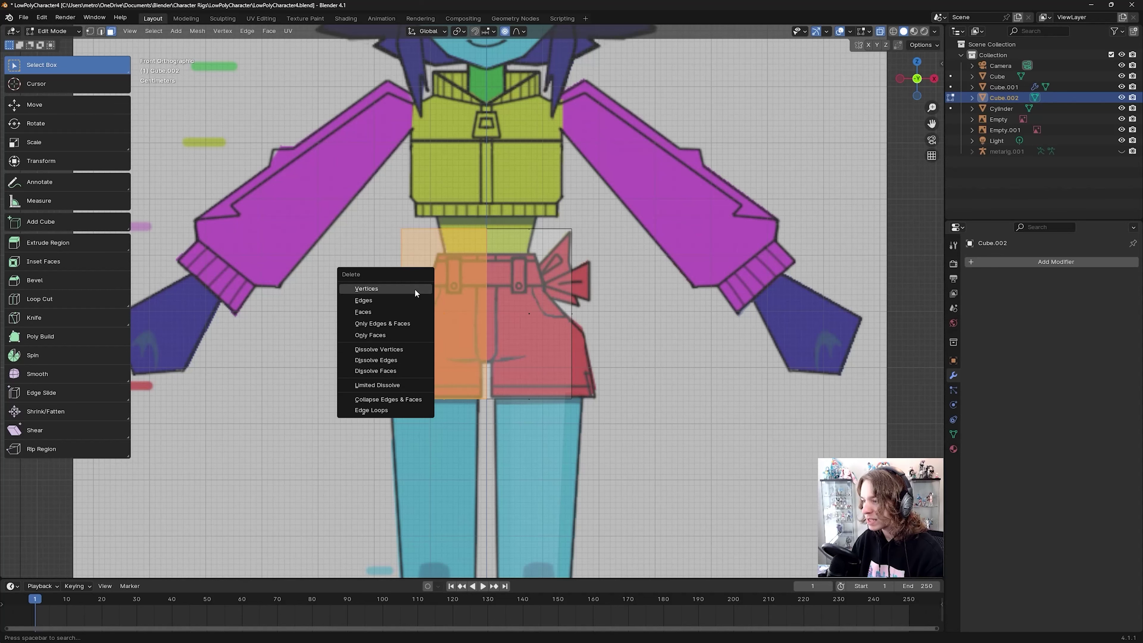
pyautogui.click(382, 312)
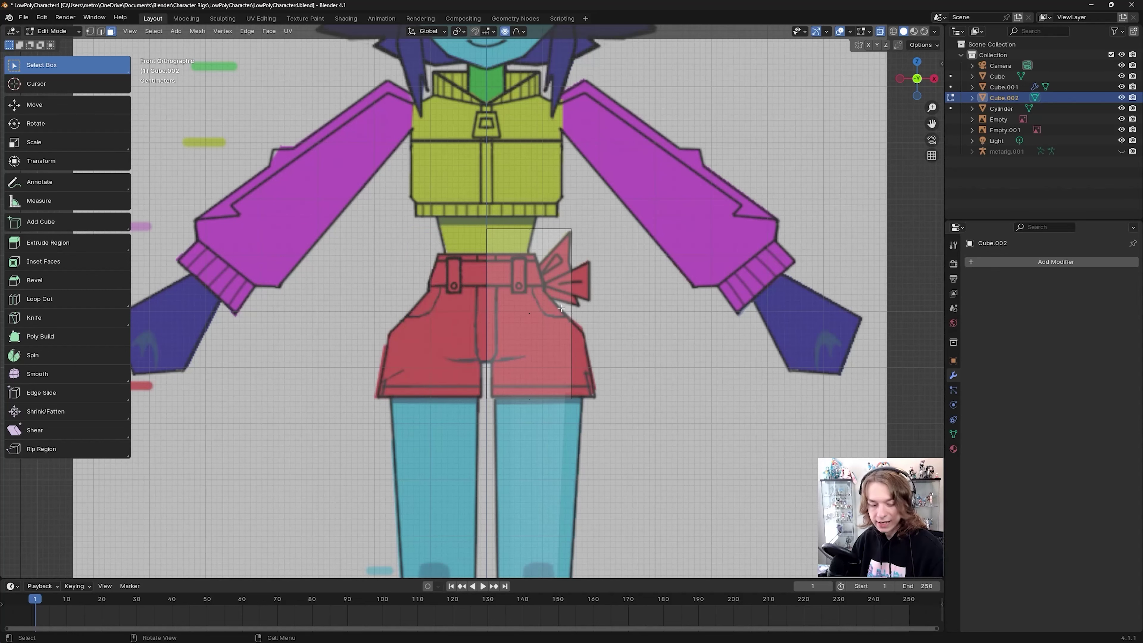
# Step: Turn on the Screencast Keys overlay for the viewport
pyautogui.press('n')
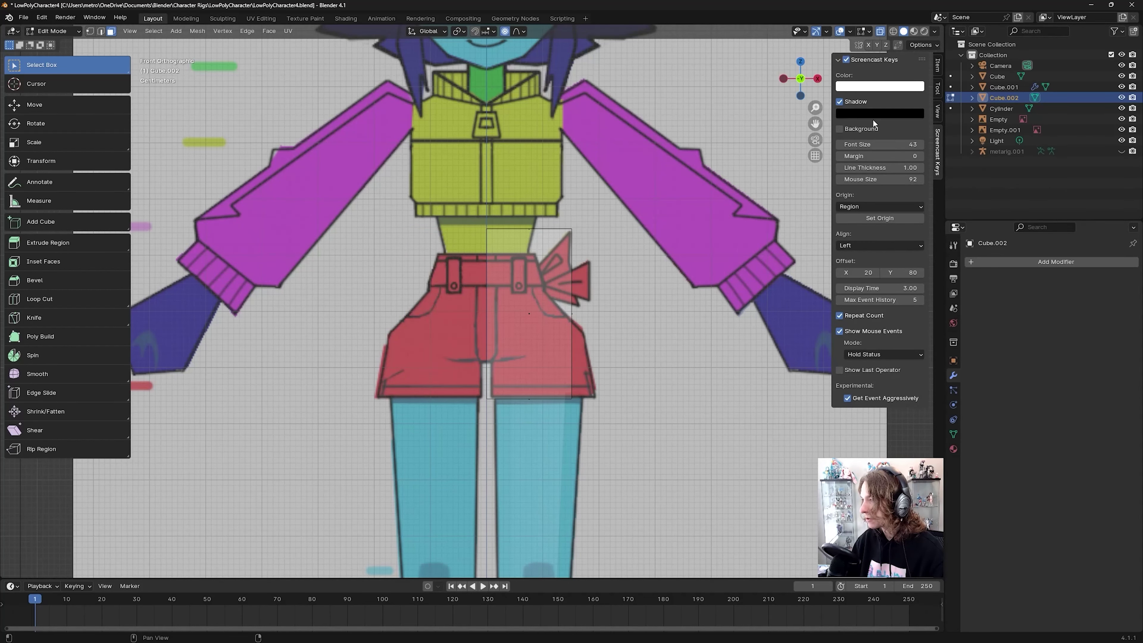
pyautogui.press('n')
pyautogui.keyDown('shift'); pyautogui.moveTo(613, 275); pyautogui.dragTo(611, 287, button='middle'); pyautogui.keyUp('shift')
pyautogui.scroll(1, 611, 287)
pyautogui.scroll(-1, 611, 287)
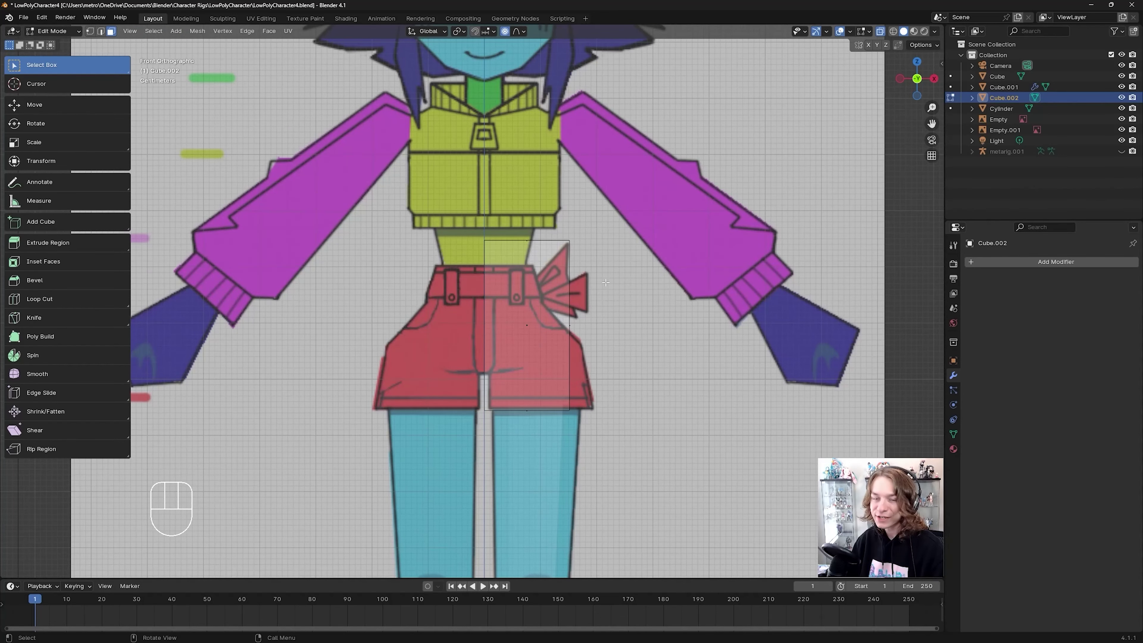
# Step: Add a Mirror modifier on the X axis to the remaining half cube
pyautogui.click(1066, 263)
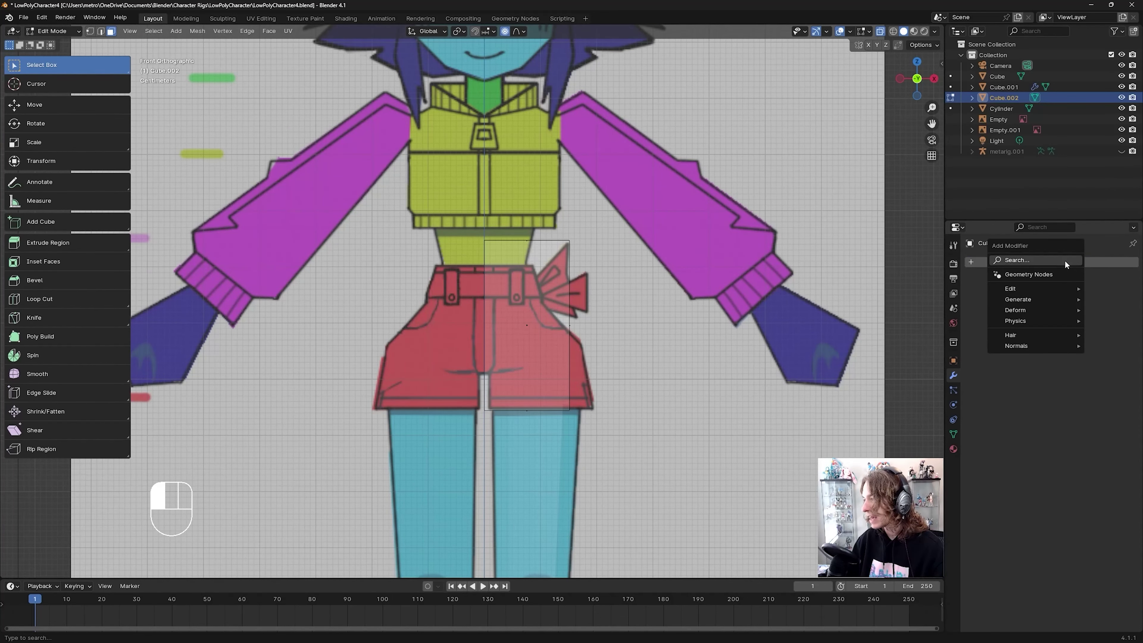
pyautogui.click(1037, 260)
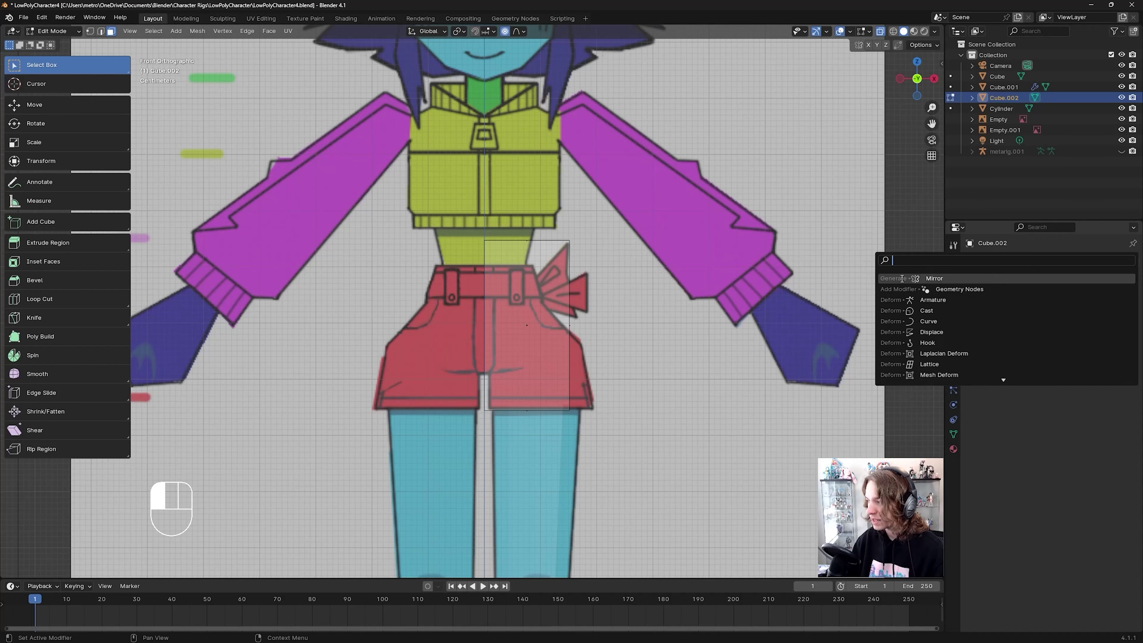
pyautogui.write('mi')
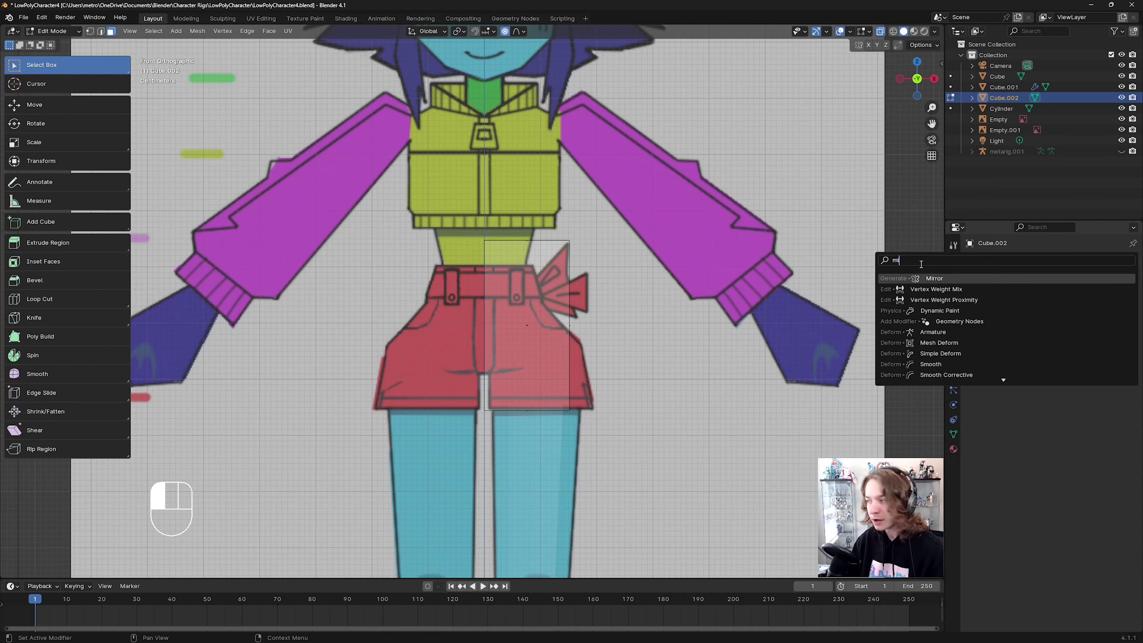
pyautogui.write('rr')
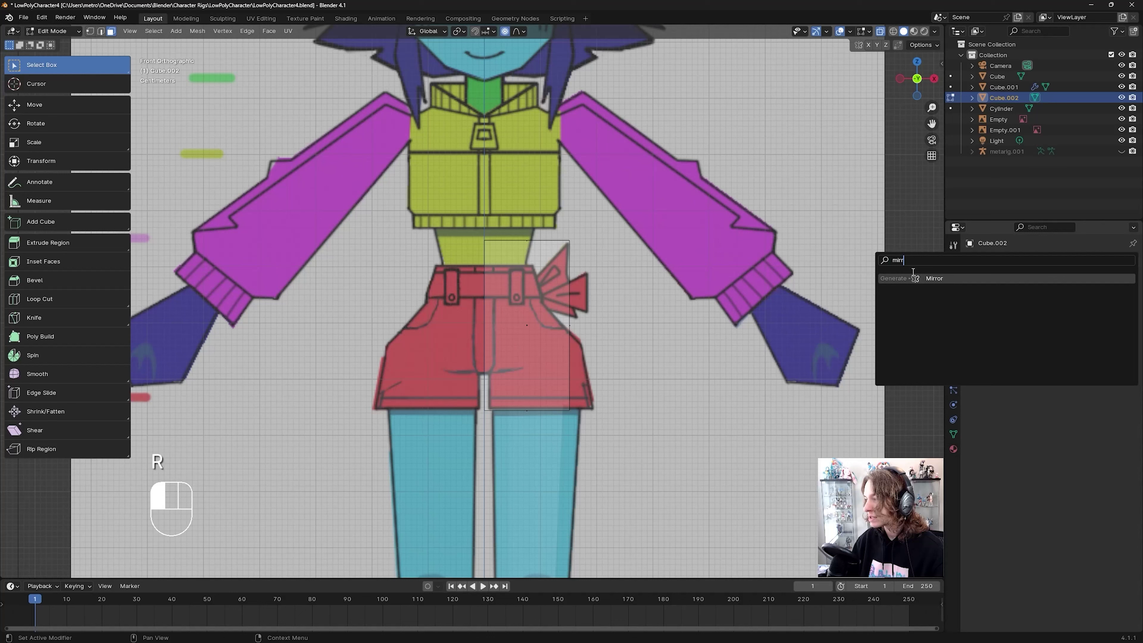
pyautogui.click(952, 281)
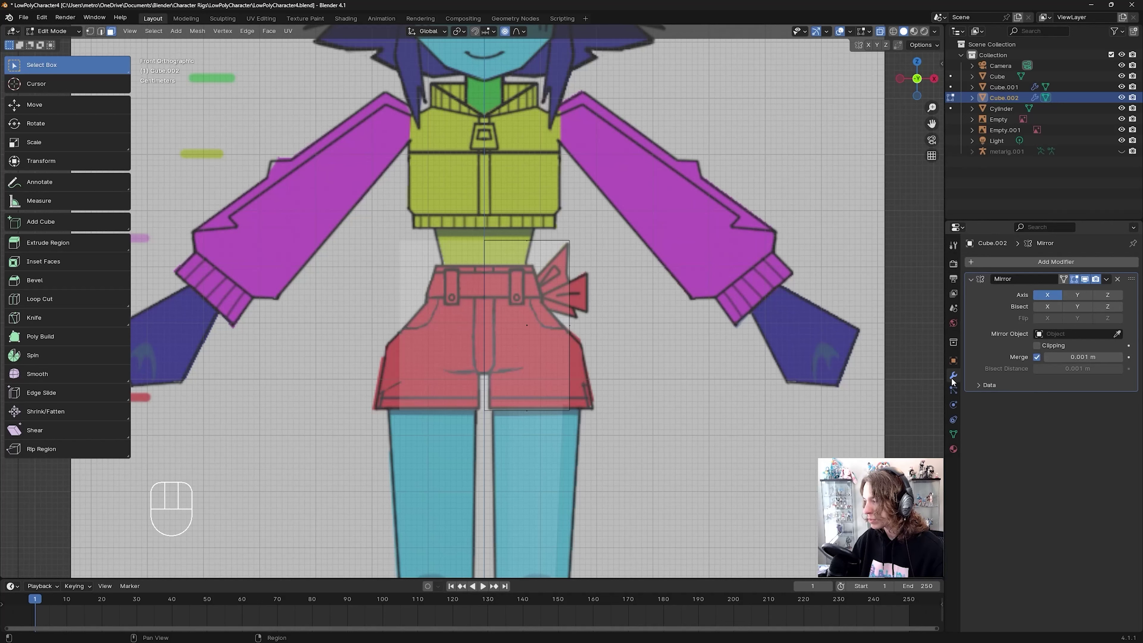
pyautogui.click(1035, 261)
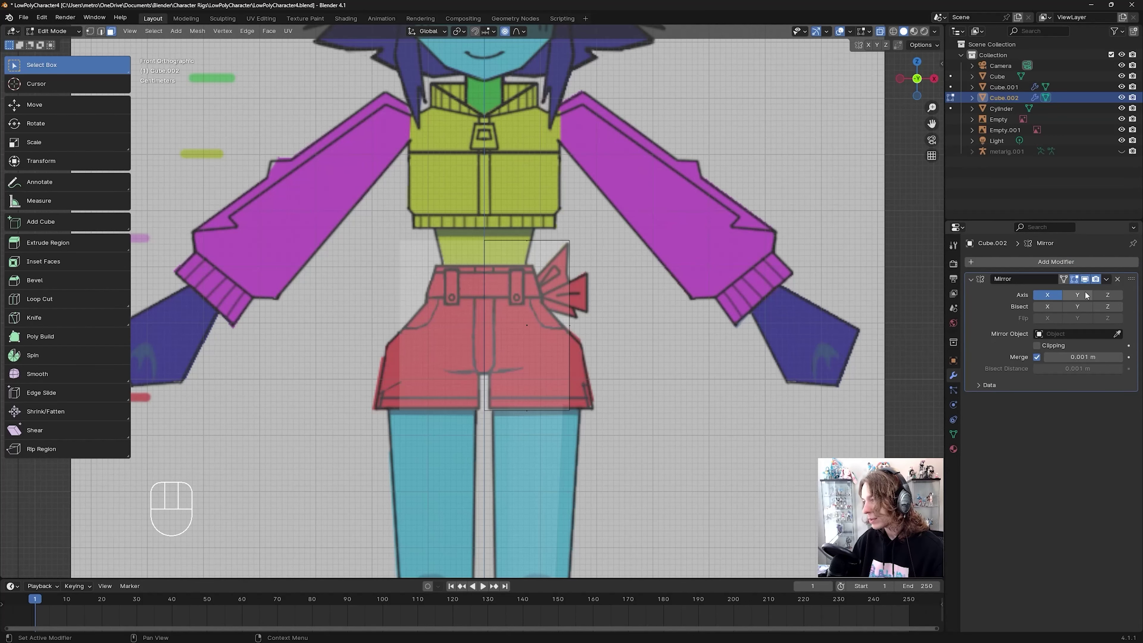
# Step: Turn off X-ray and try moving the half cube's front face about 0.017 m in X, 0.014 m in Y and 0.039 m in Z with proportional editing
pyautogui.keyDown('shift'); pyautogui.moveTo(526, 269); pyautogui.dragTo(553, 270, button='middle'); pyautogui.keyUp('shift')
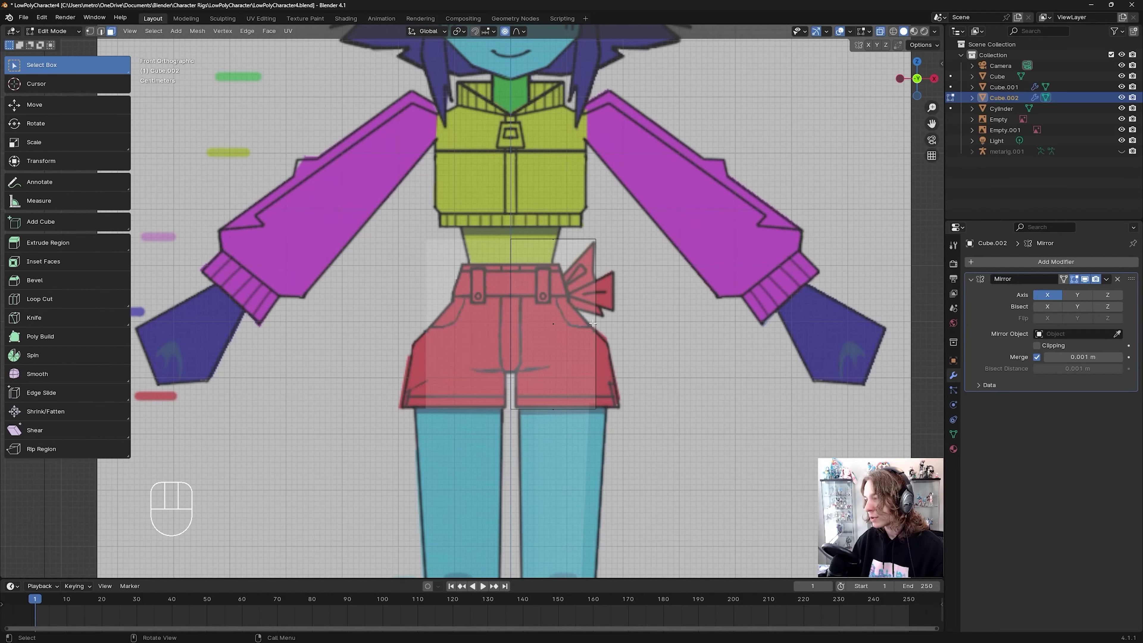
pyautogui.moveTo(713, 217); pyautogui.dragTo(675, 252, button='middle')
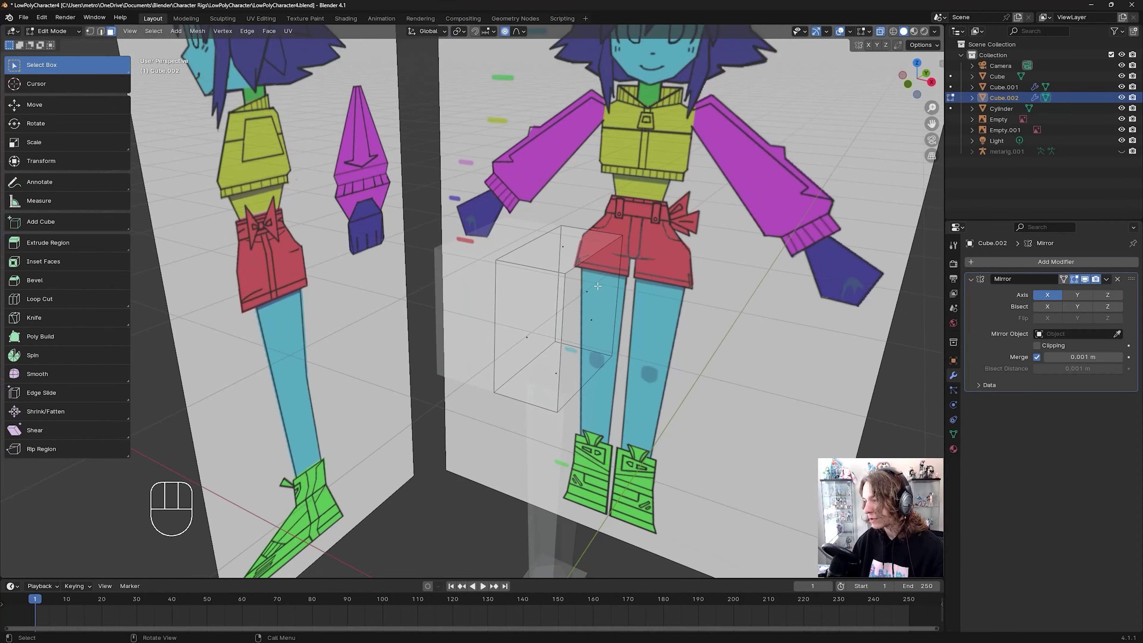
pyautogui.moveTo(597, 286); pyautogui.dragTo(564, 316, button='middle')
pyautogui.hotkey('alt', 'z')
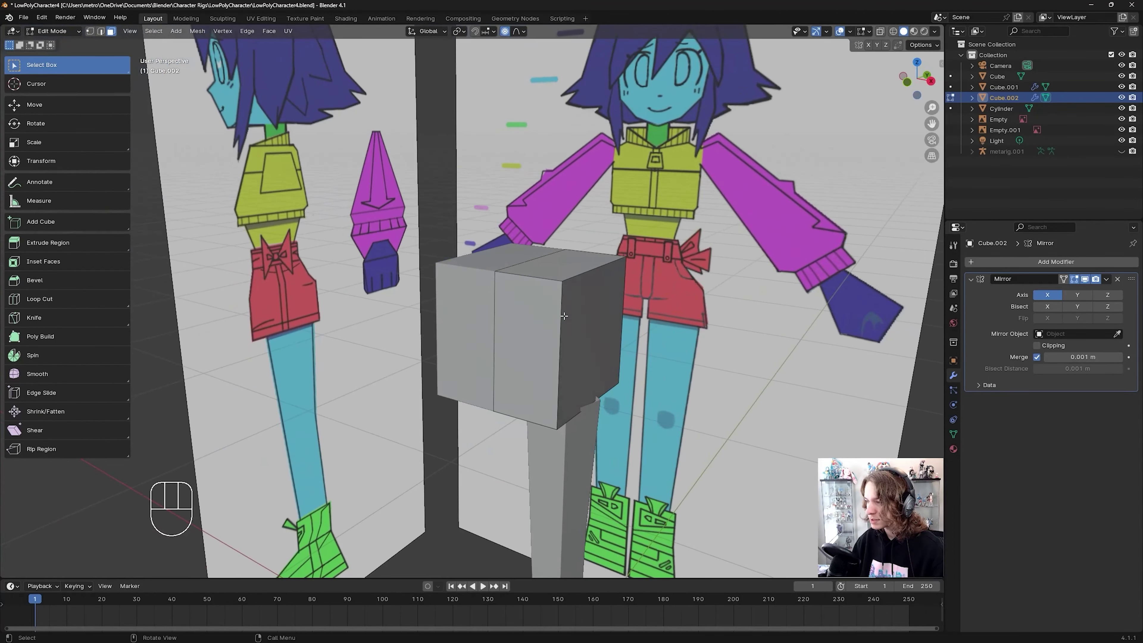
pyautogui.scroll(-1, 562, 316)
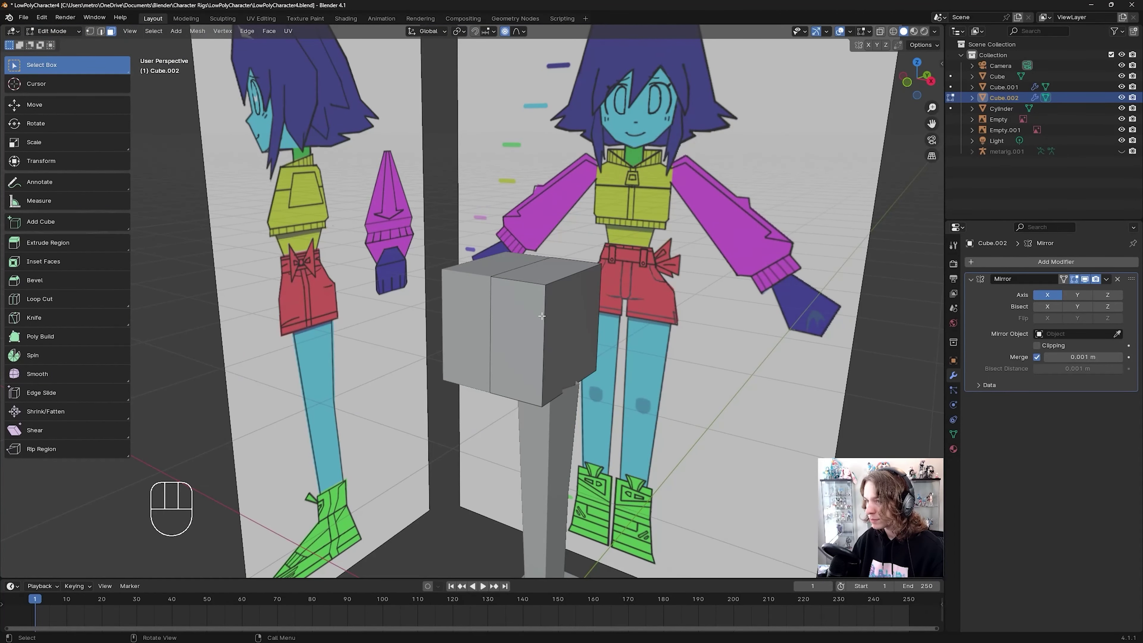
pyautogui.click(510, 328)
pyautogui.moveTo(510, 328); pyautogui.dragTo(615, 338, button='middle')
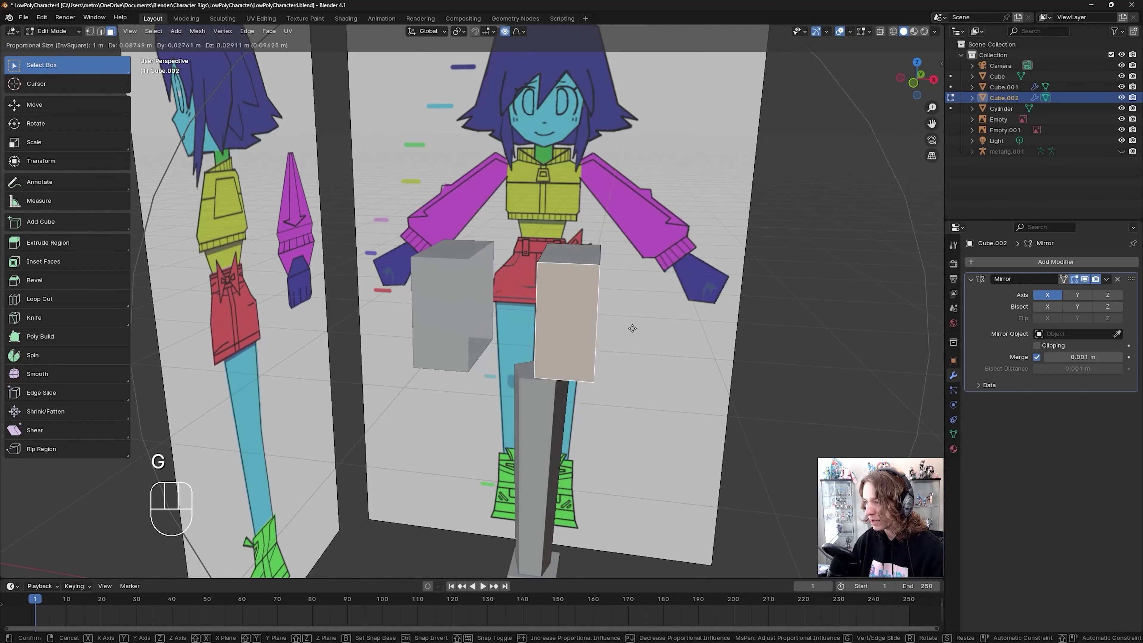
pyautogui.click(605, 325)
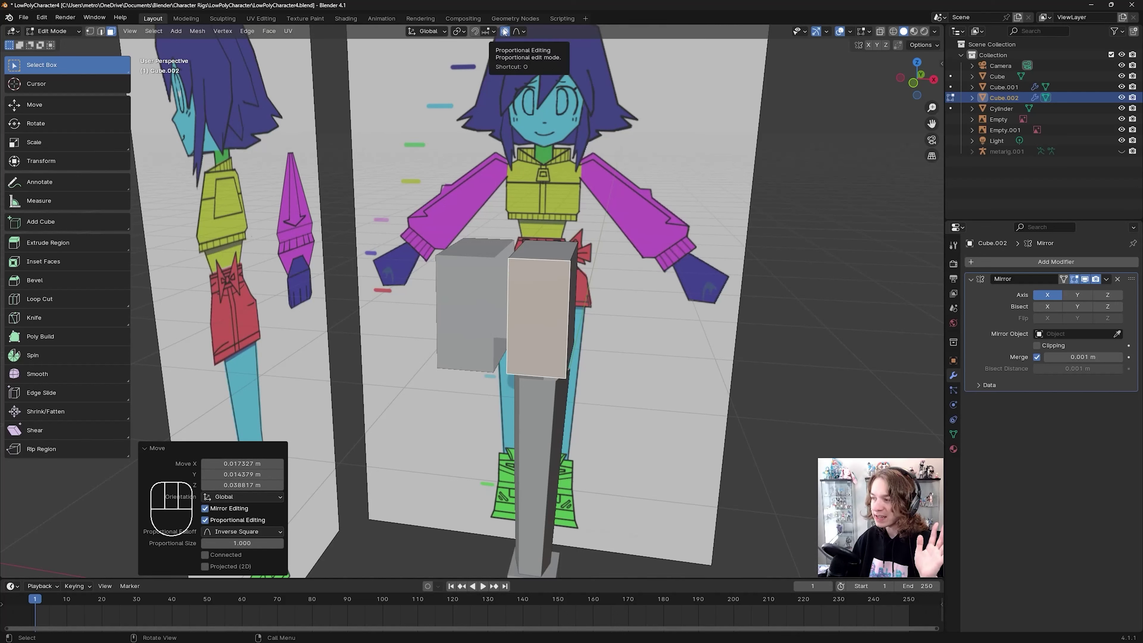
# Step: Try moving the front face with proportional editing on and off to compare the effect on the mirrored halves
pyautogui.moveTo(583, 279); pyautogui.dragTo(562, 280, button='middle')
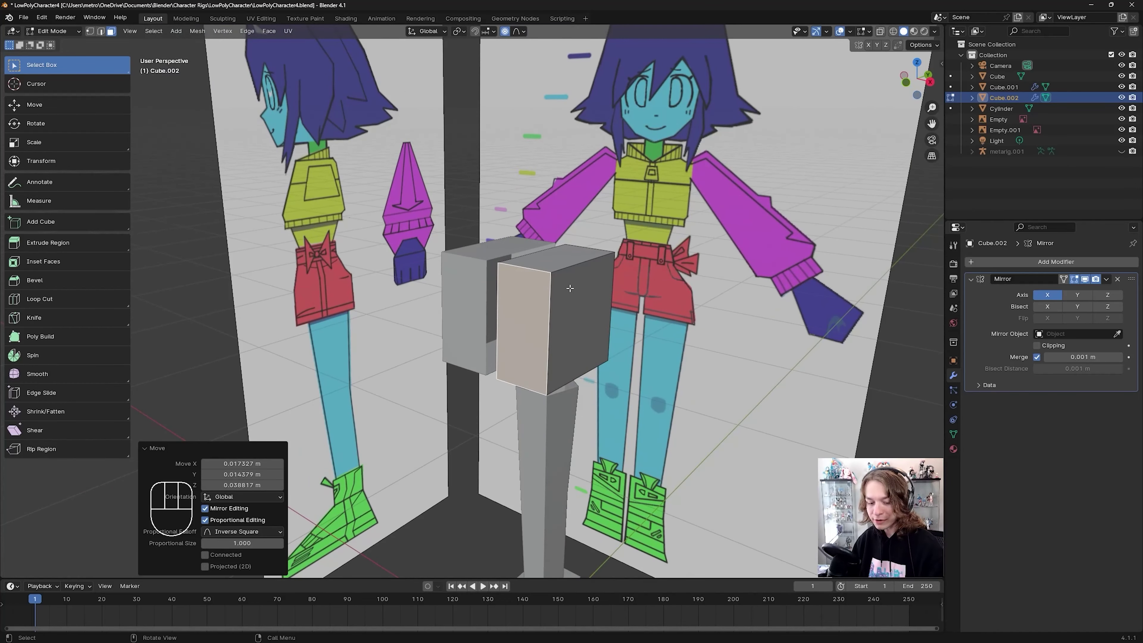
pyautogui.press('g')
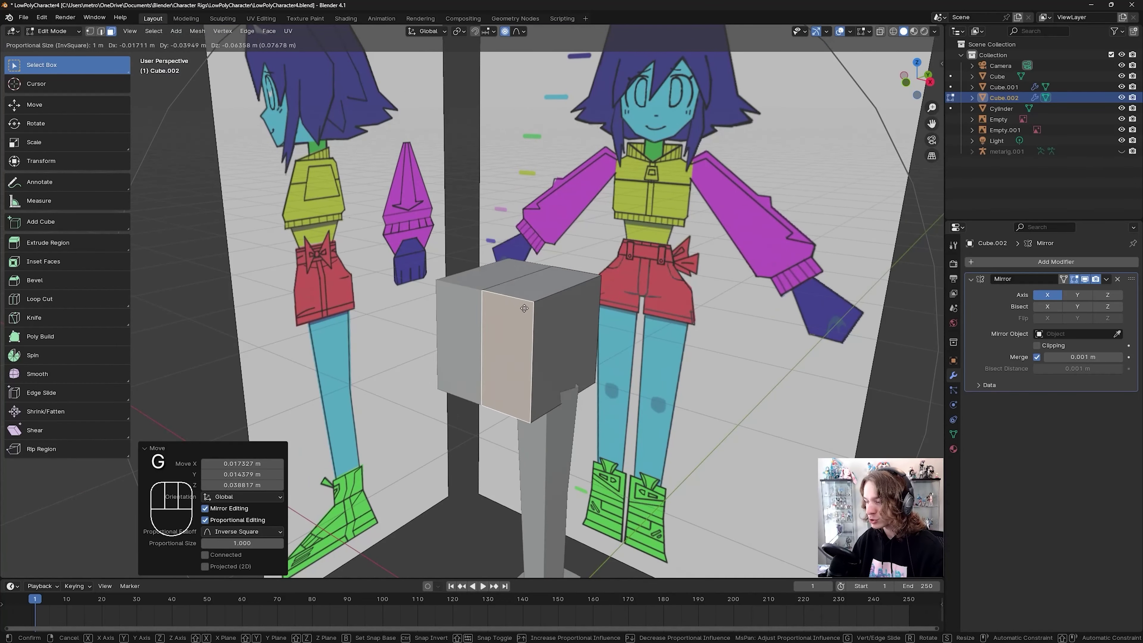
pyautogui.press('Escape')
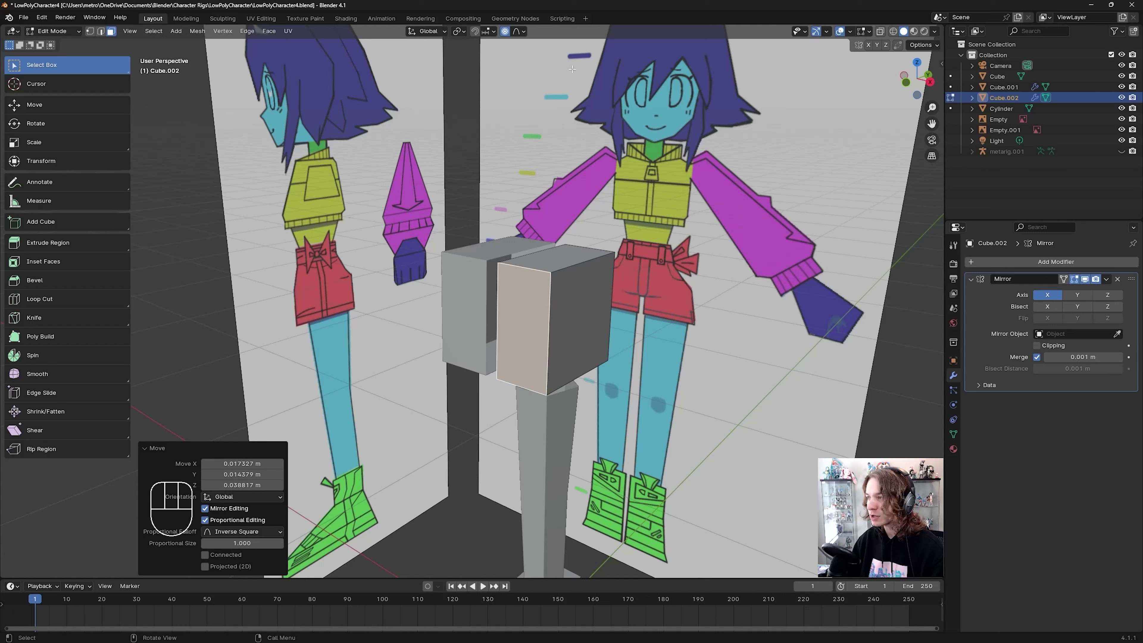
pyautogui.click(505, 33)
pyautogui.moveTo(532, 311); pyautogui.dragTo(560, 350, button='middle')
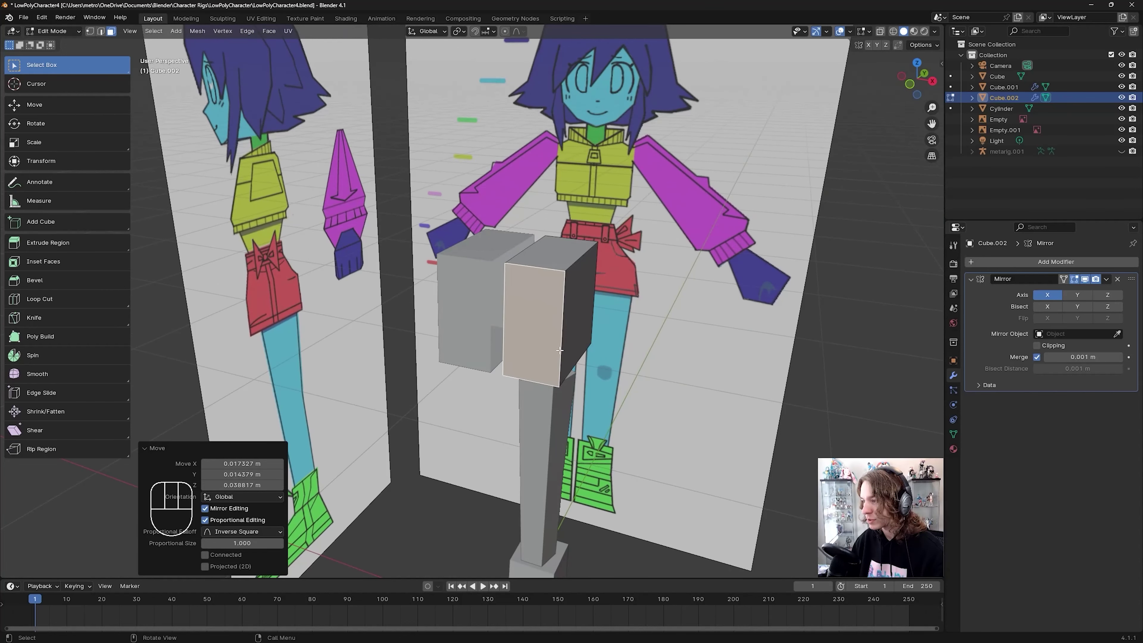
pyautogui.press('g')
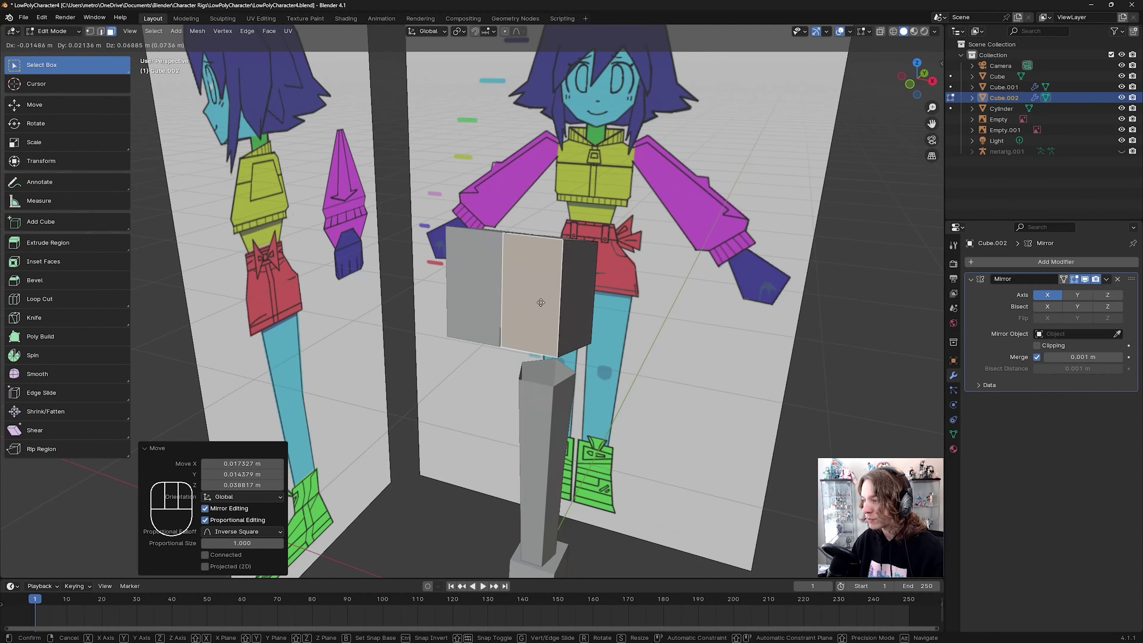
pyautogui.rightClick(523, 326)
pyautogui.click(506, 31)
pyautogui.press('g')
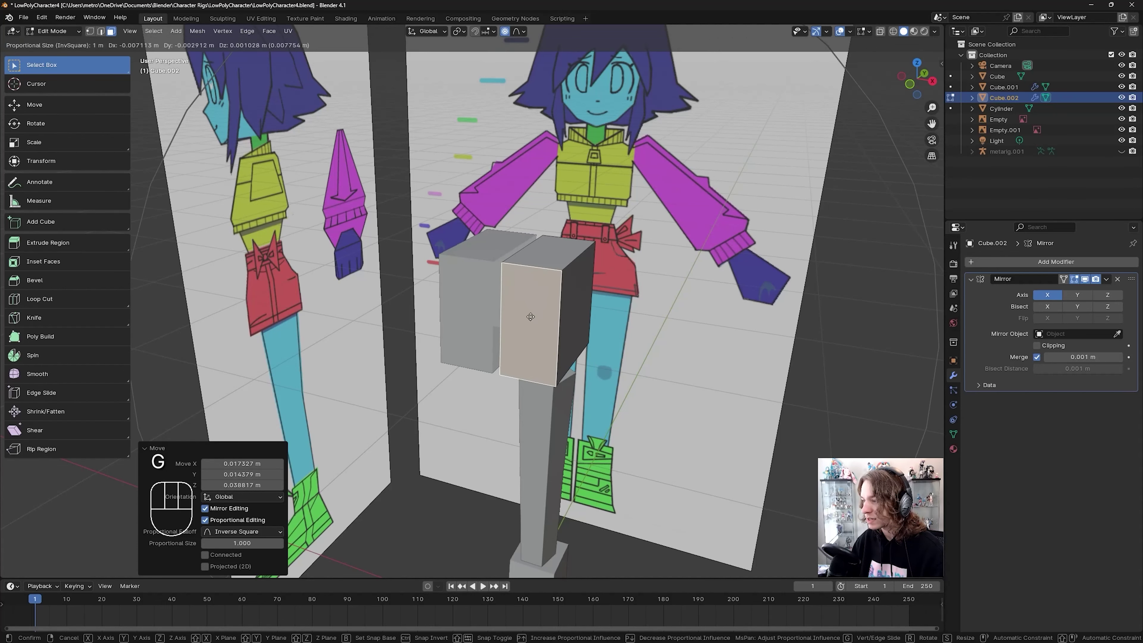
pyautogui.rightClick(553, 332)
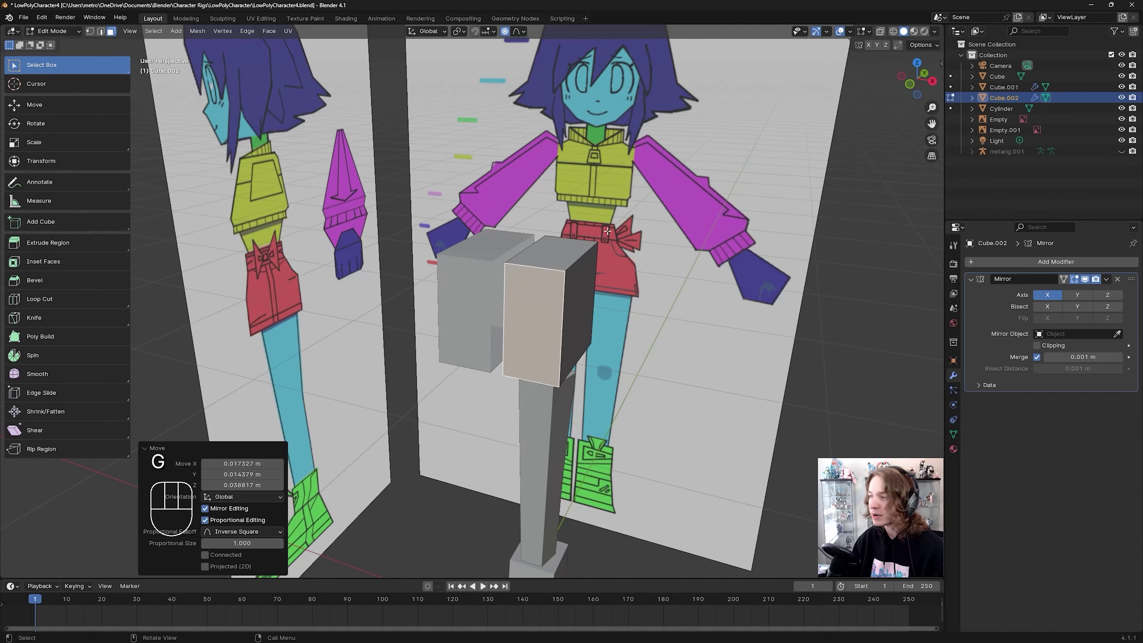
# Step: Turn off proportional editing and undo the last move of the front face
pyautogui.click(505, 31)
pyautogui.moveTo(639, 317); pyautogui.dragTo(527, 346, button='middle')
pyautogui.hotkey('ctrl', 'z')
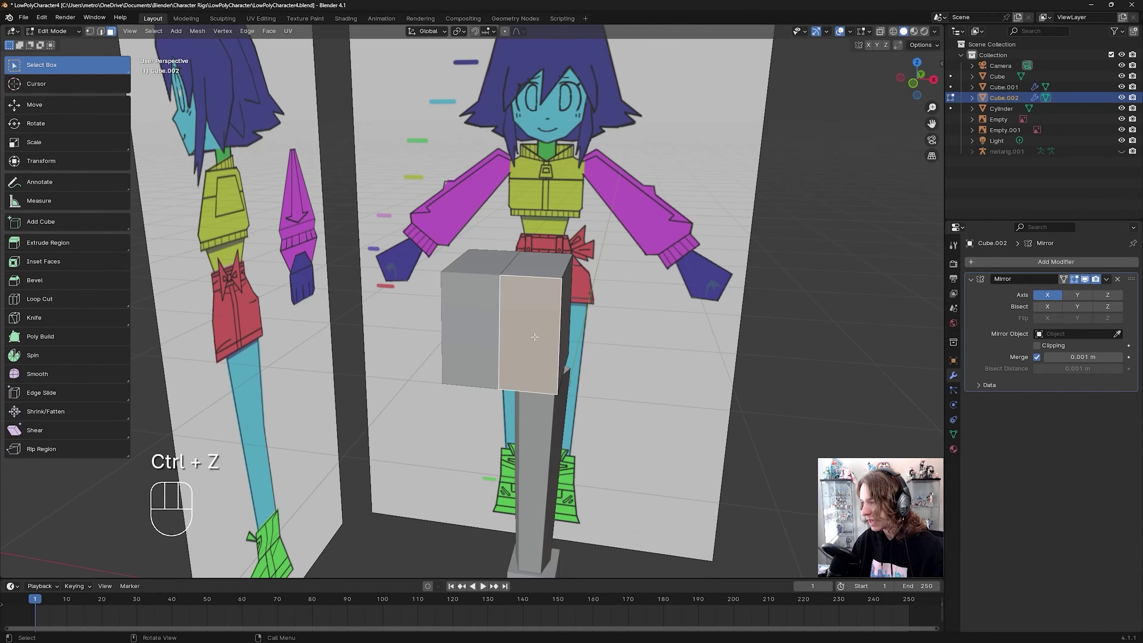
# Step: Try moving the front face freely without proportional editing
pyautogui.press('g')
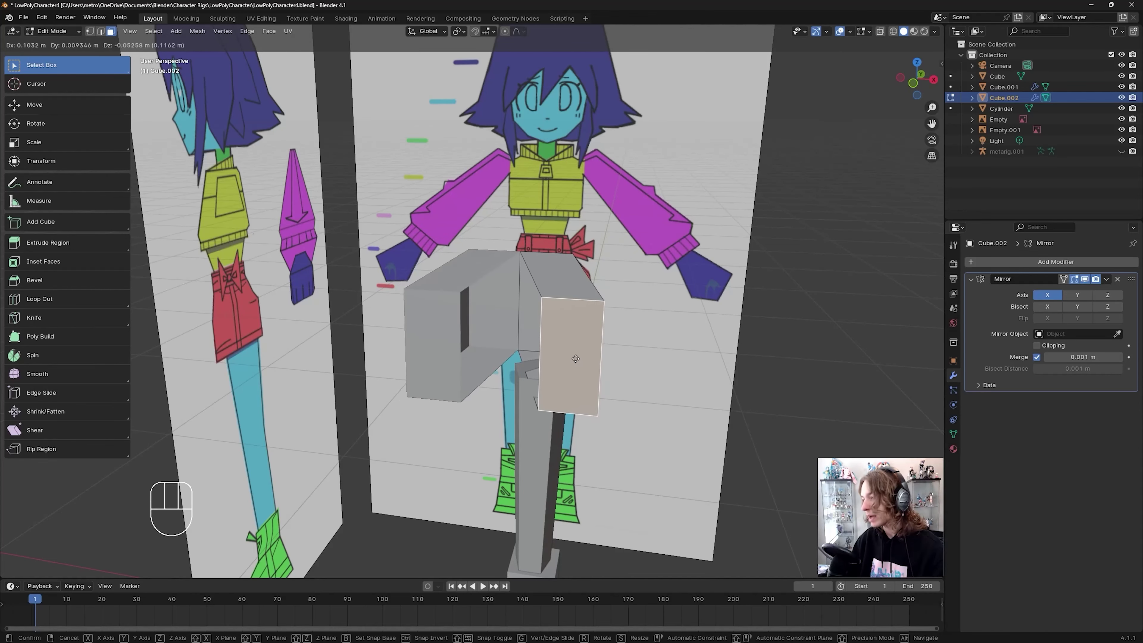
pyautogui.rightClick(590, 358)
pyautogui.moveTo(590, 358); pyautogui.dragTo(570, 382, button='middle')
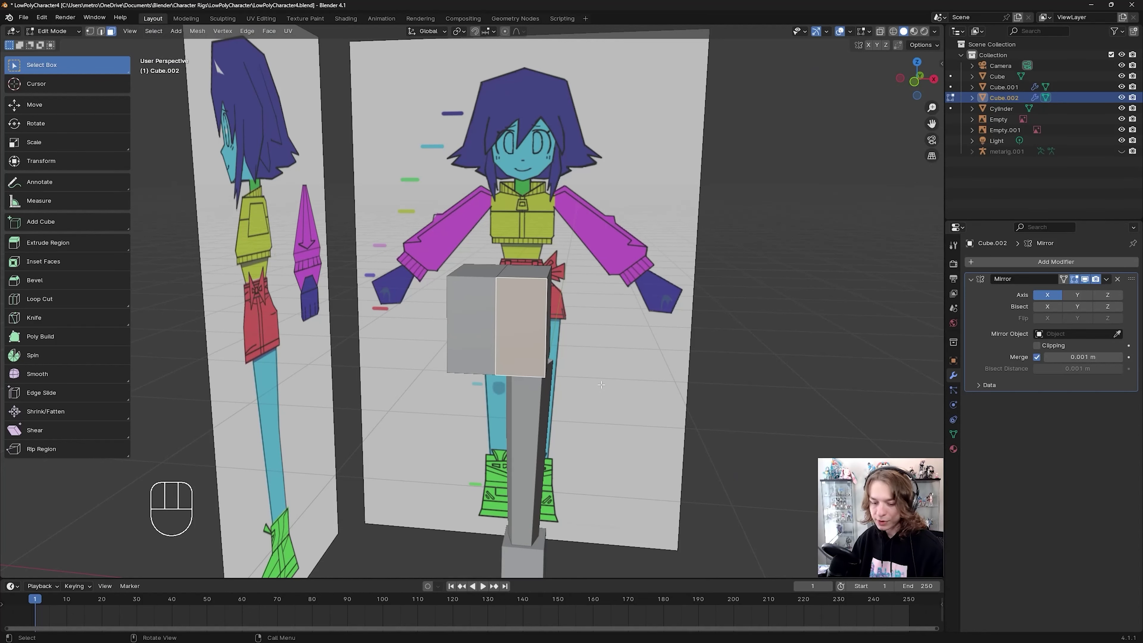
# Step: Switch to the front orthographic view with X-ray on and save the file
pyautogui.press('KP_1')
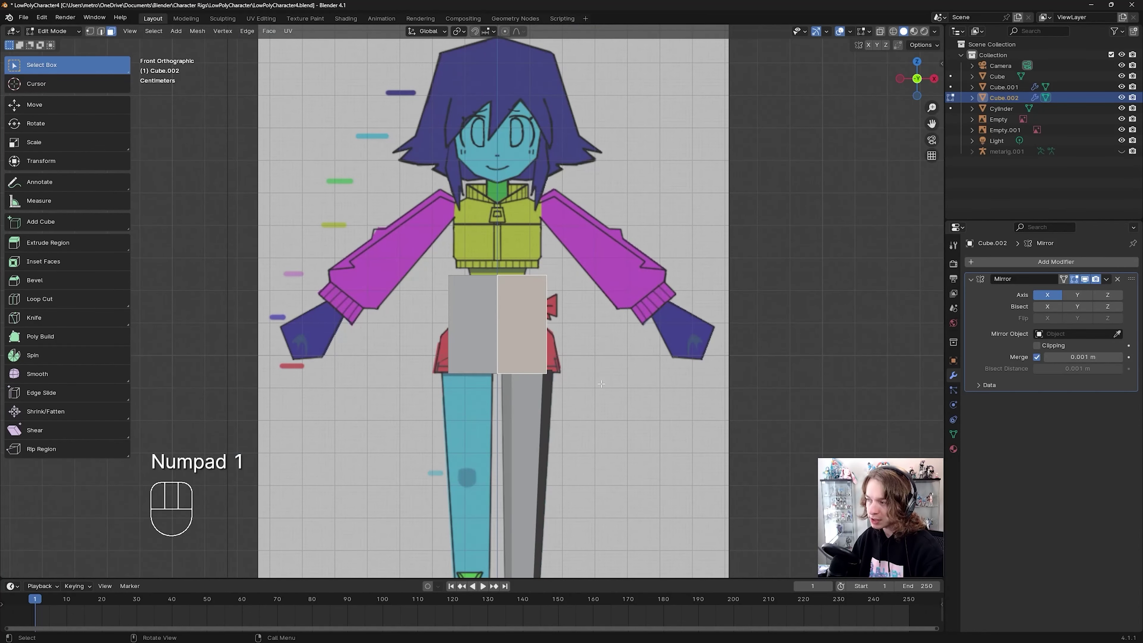
pyautogui.scroll(4, 598, 396)
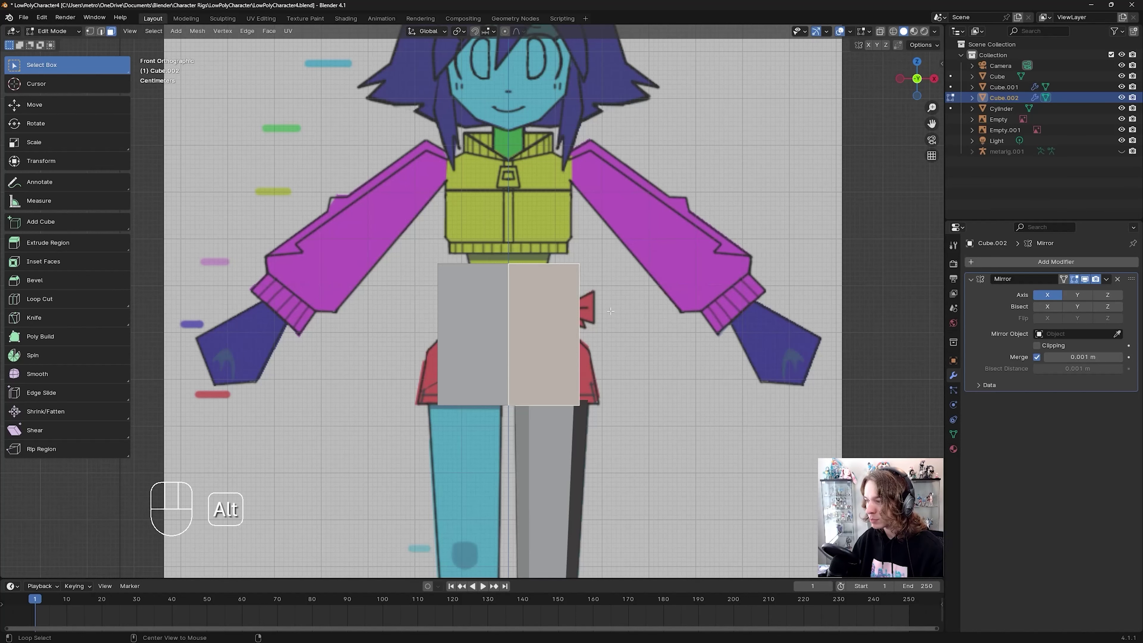
pyautogui.hotkey('alt', 'z')
pyautogui.hotkey('ctrl', 's')
# Step: Lower the top vertices of the half cube about 0.046 m along Z to the top of the shorts' waistband
pyautogui.keyDown('shift'); pyautogui.moveTo(610, 311); pyautogui.dragTo(653, 319, button='middle'); pyautogui.keyUp('shift')
pyautogui.scroll(1, 551, 195)
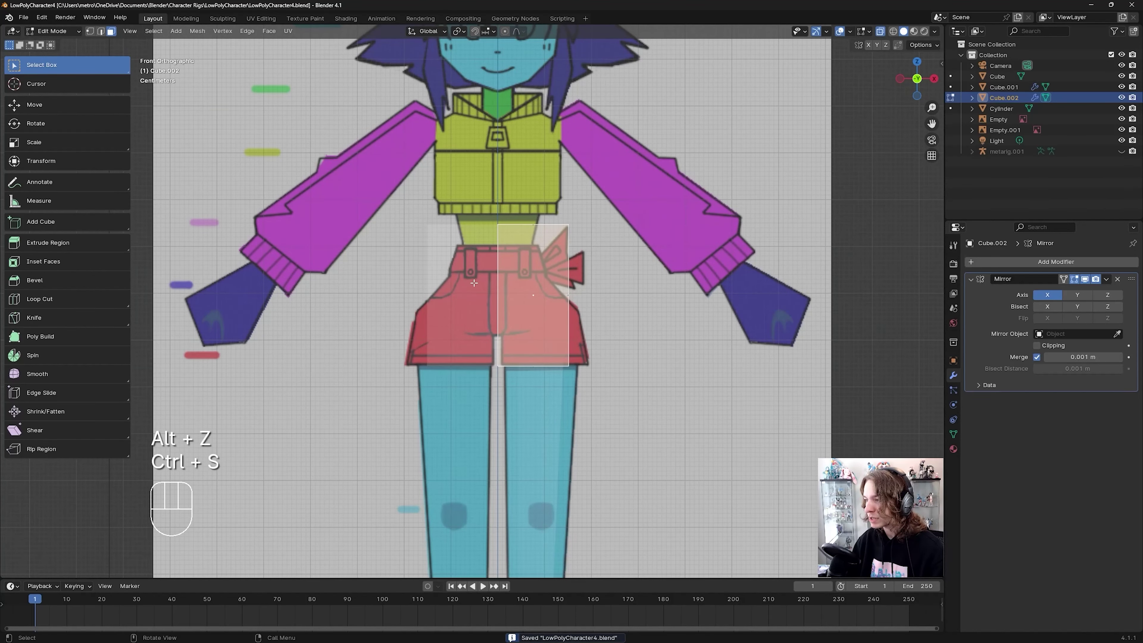
pyautogui.scroll(1, 524, 248)
pyautogui.keyDown('shift'); pyautogui.moveTo(652, 246); pyautogui.dragTo(647, 276, button='middle'); pyautogui.keyUp('shift')
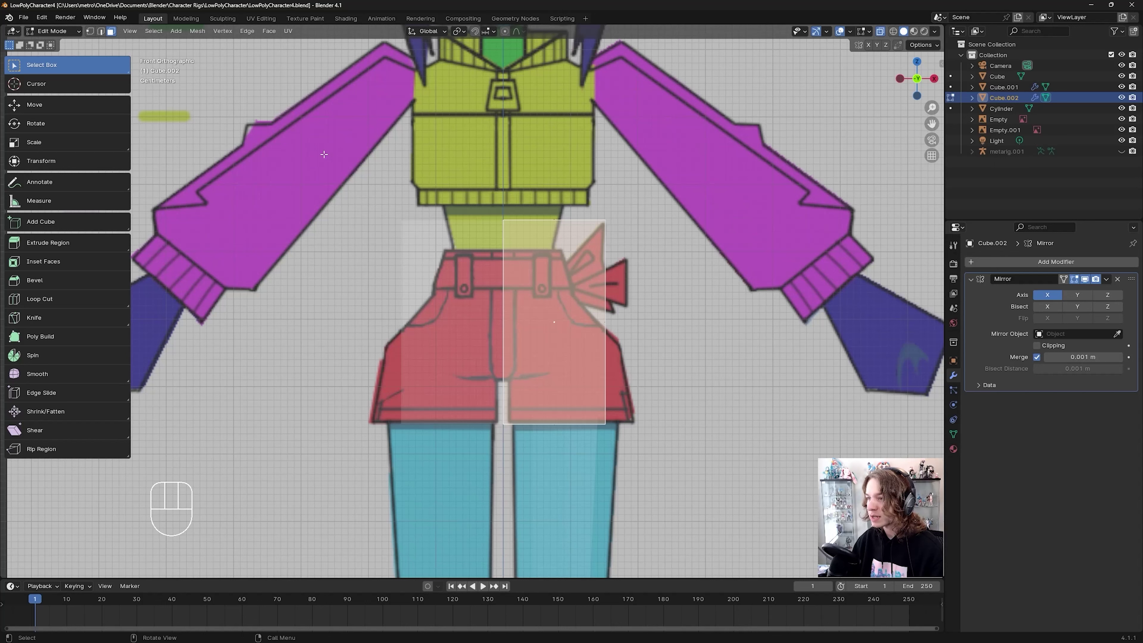
pyautogui.press('1')
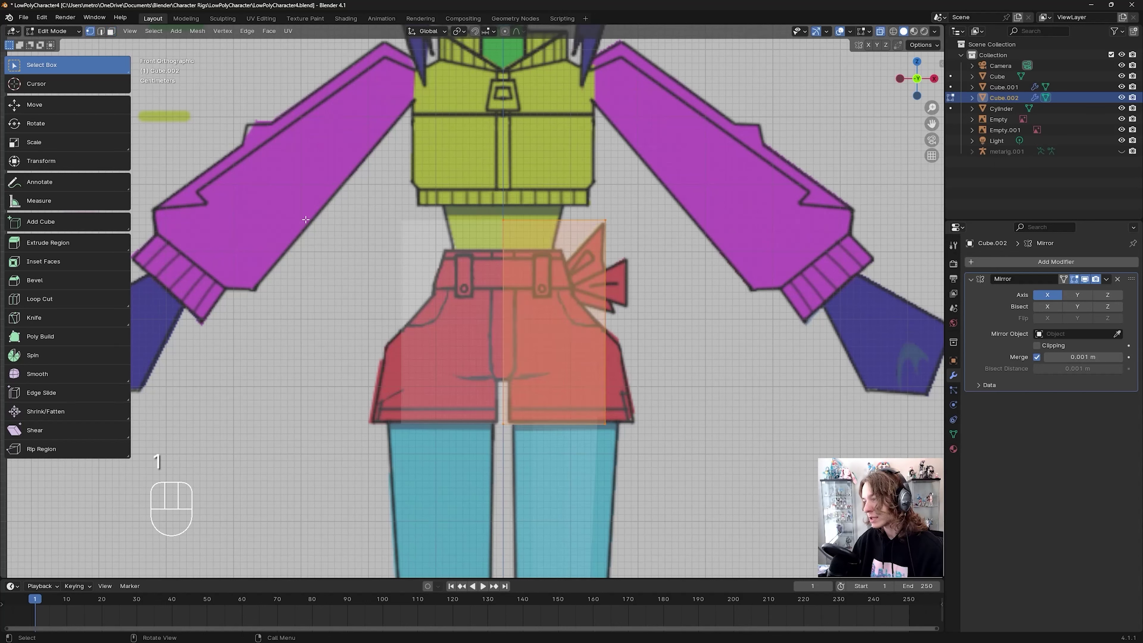
pyautogui.click(356, 175)
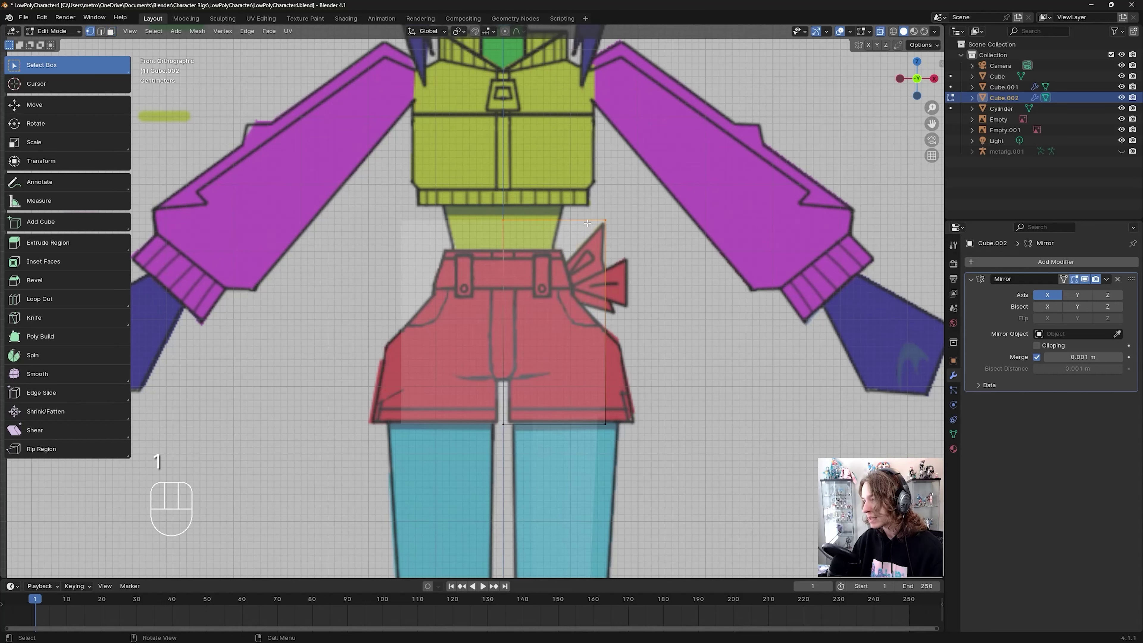
pyautogui.press('g')
pyautogui.press('z')
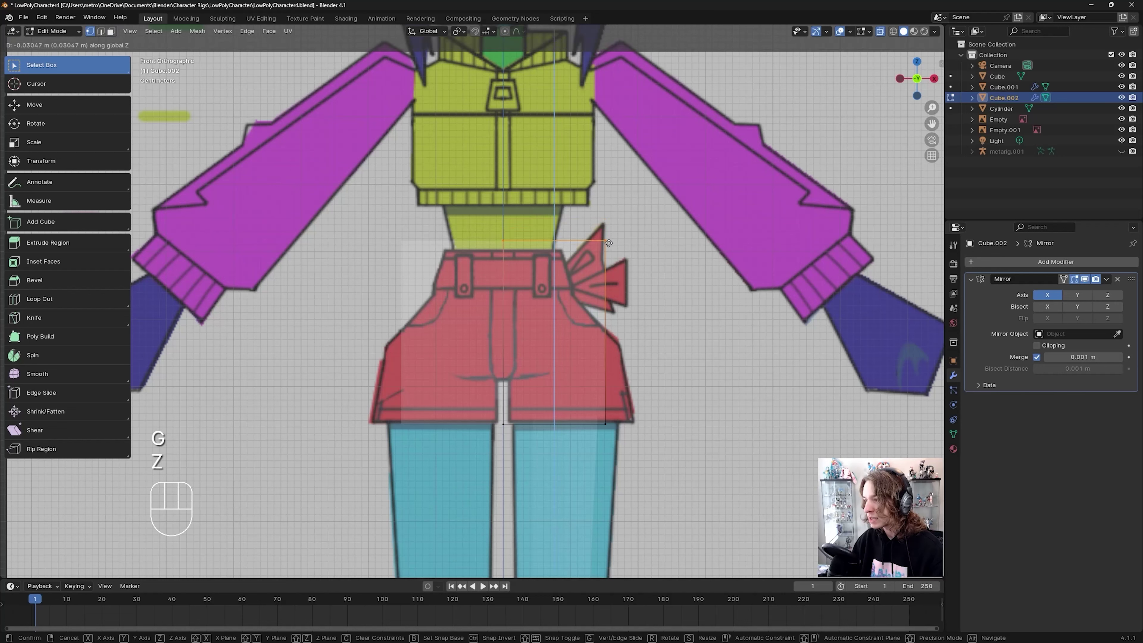
pyautogui.click(610, 252)
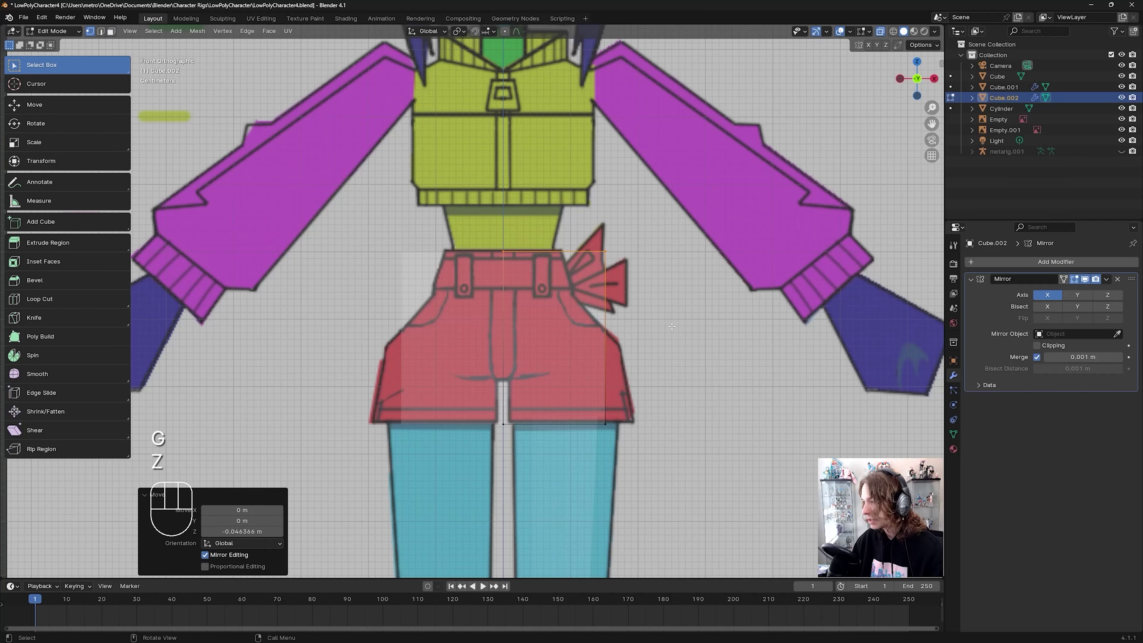
# Step: Move the outer side vertices about 0.044 m outward along X to the shorts' hem corner and save the file
pyautogui.click(618, 403)
pyautogui.press('g')
pyautogui.press('z')
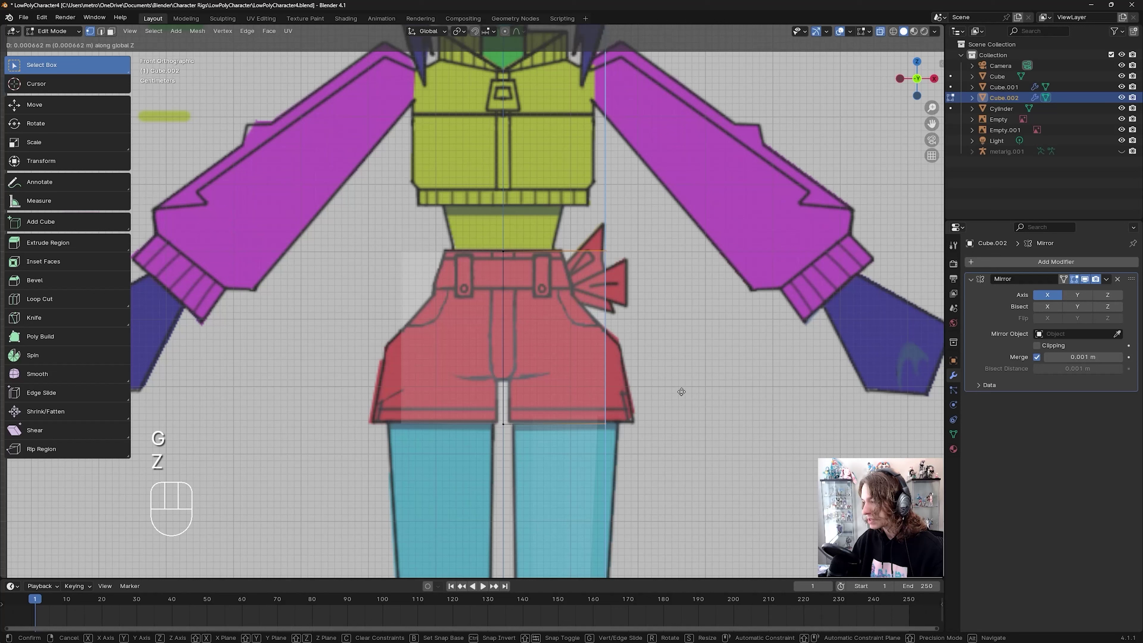
pyautogui.press('x')
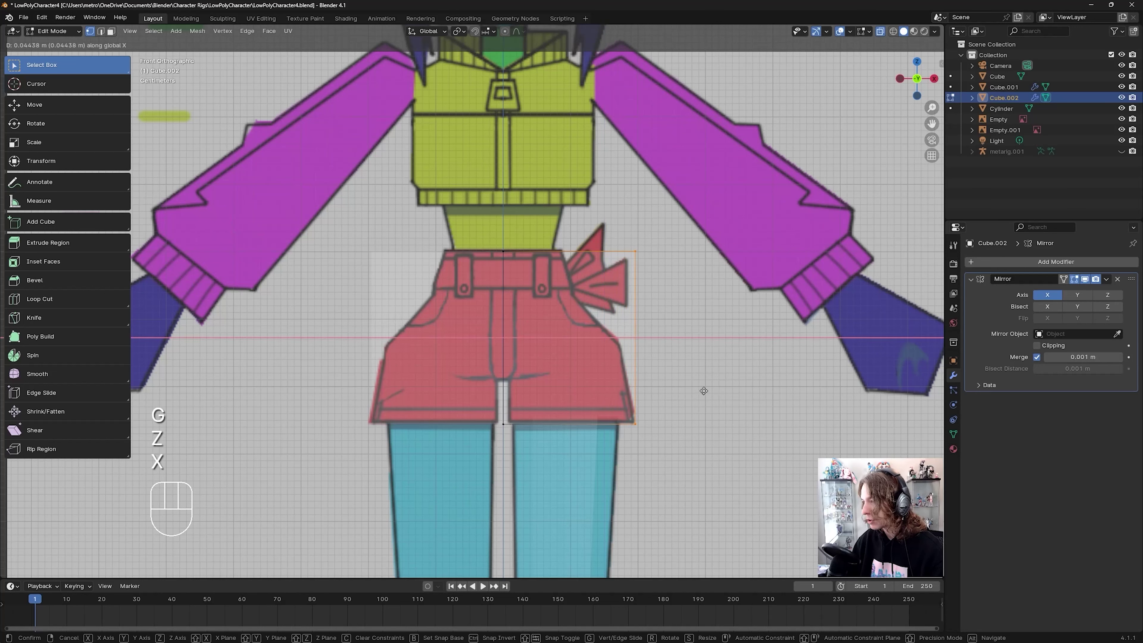
pyautogui.click(703, 391)
pyautogui.hotkey('ctrl', 's')
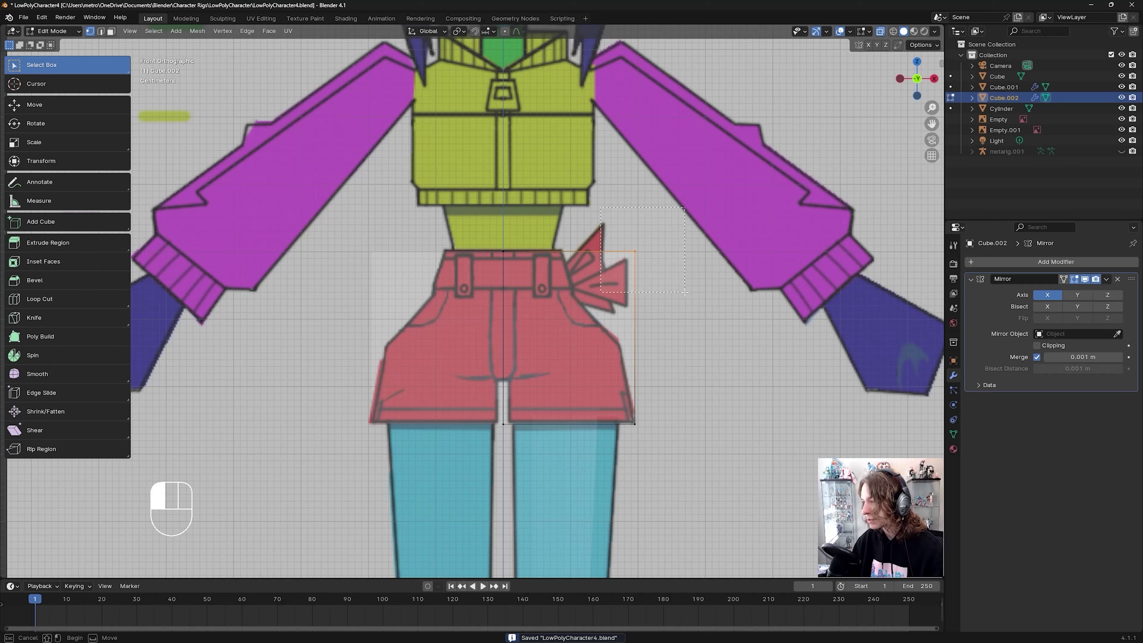
# Step: Move the top outer vertices about 0.112 m inward along X to the waistband's corner and save the file
pyautogui.press('g')
pyautogui.press('x')
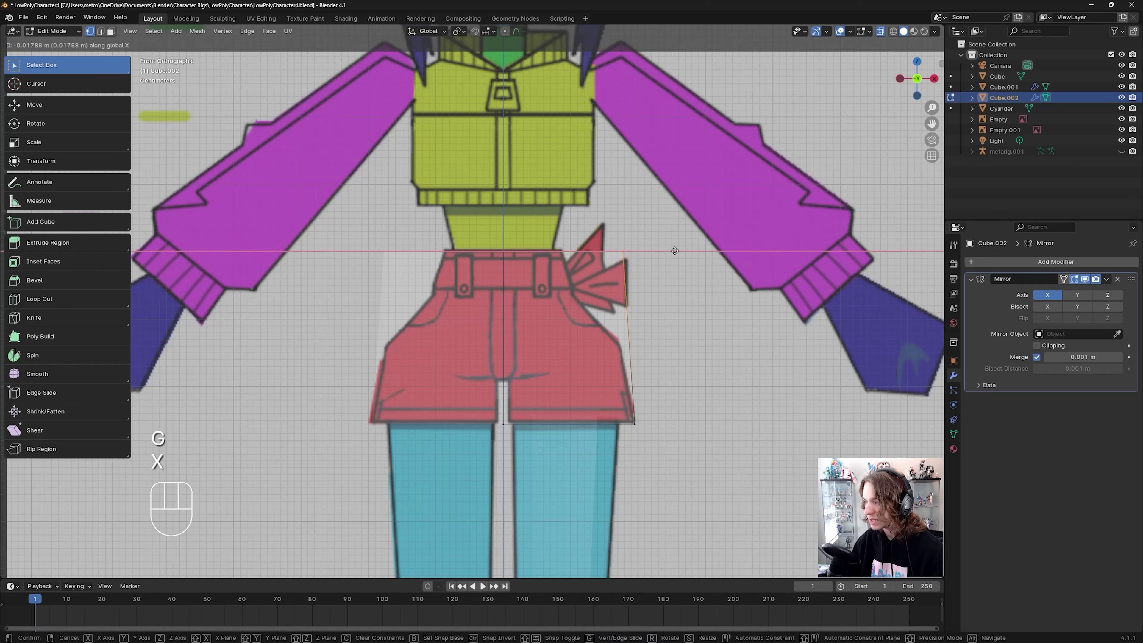
pyautogui.click(628, 325)
pyautogui.hotkey('ctrl', 's')
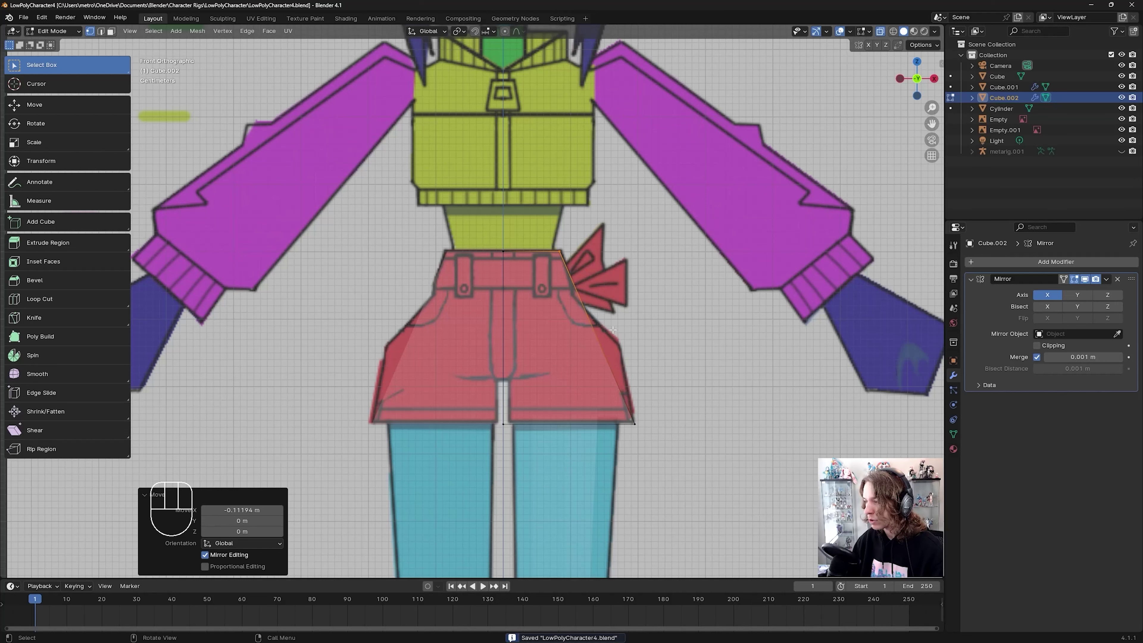
# Step: Add a horizontal loop cut at hip height and move its outer vertices about 0.028 m outward along X to the shorts' outline
pyautogui.click(78, 297)
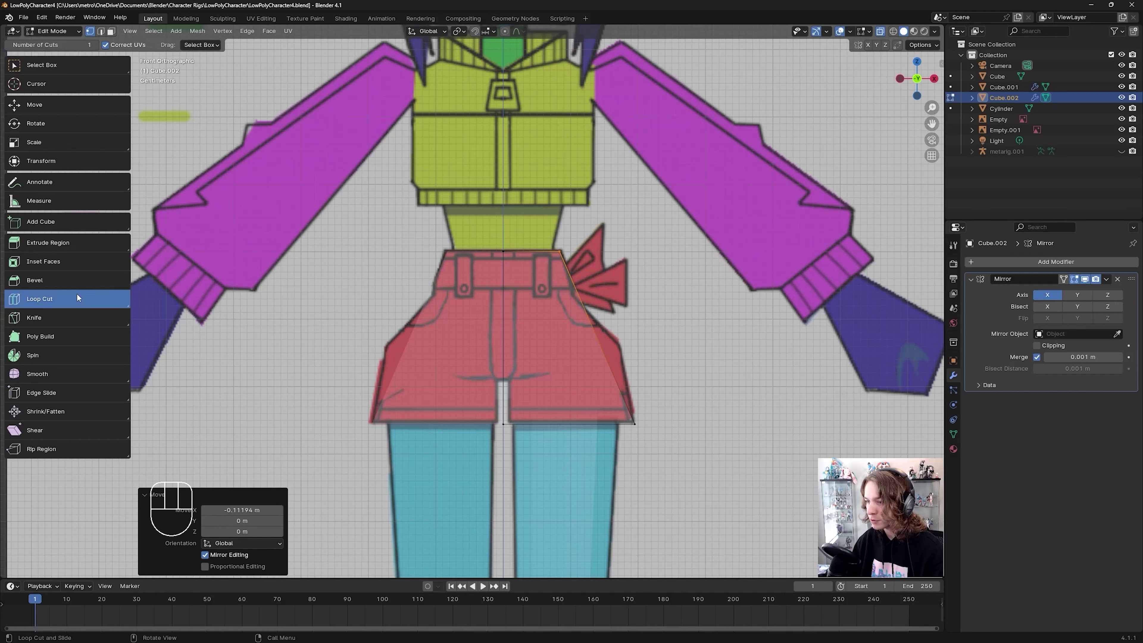
pyautogui.moveTo(597, 338); pyautogui.dragTo(573, 350)
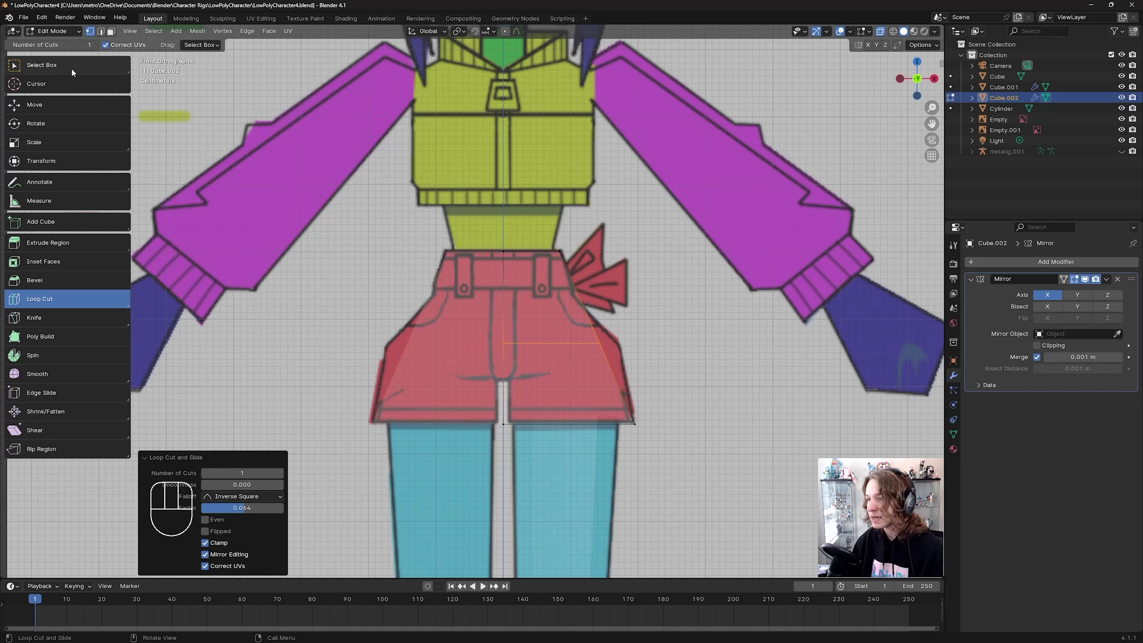
pyautogui.press('w')
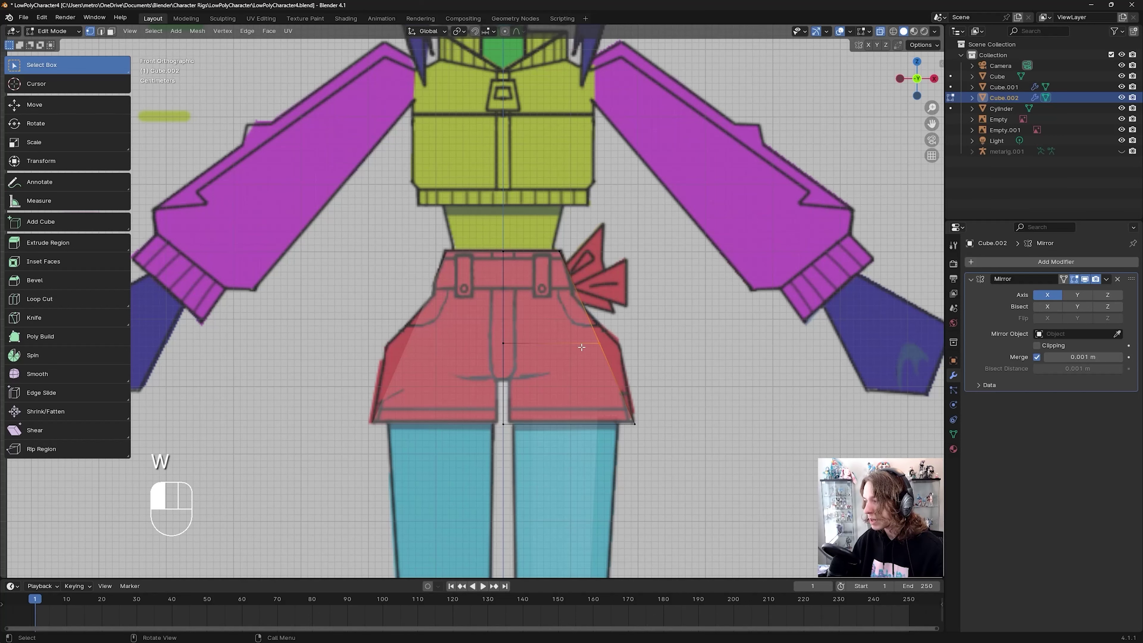
pyautogui.press('g')
pyautogui.press('x')
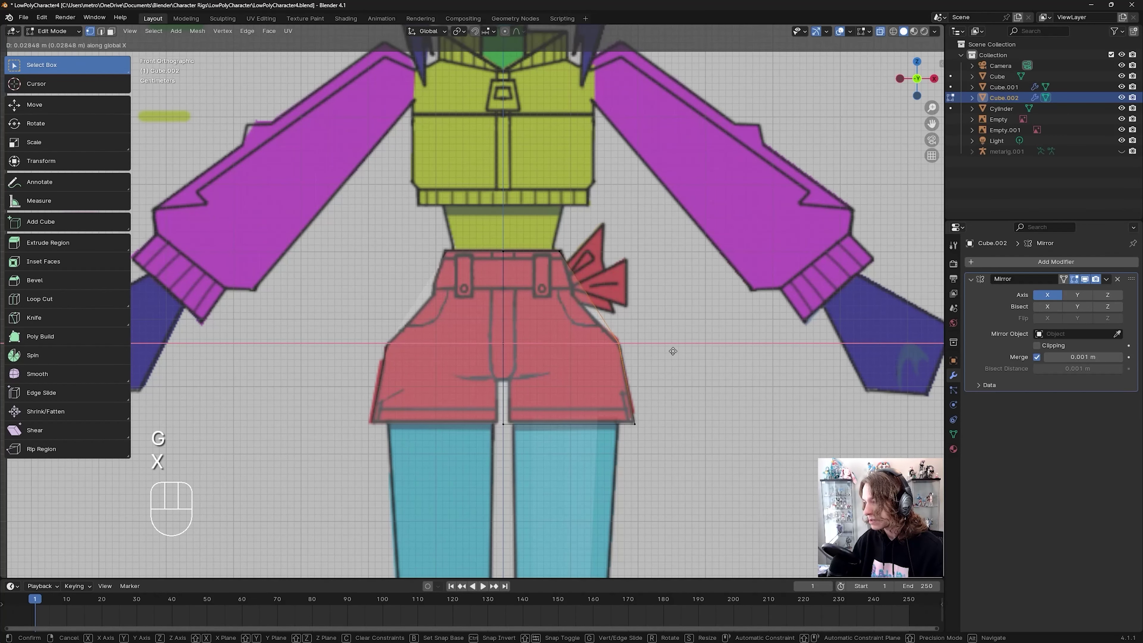
pyautogui.click(673, 351)
# Step: Add a loop cut at the waistband's lower edge and move its outer vertices about 0.022 m inward along X to the outline
pyautogui.scroll(1, 639, 384)
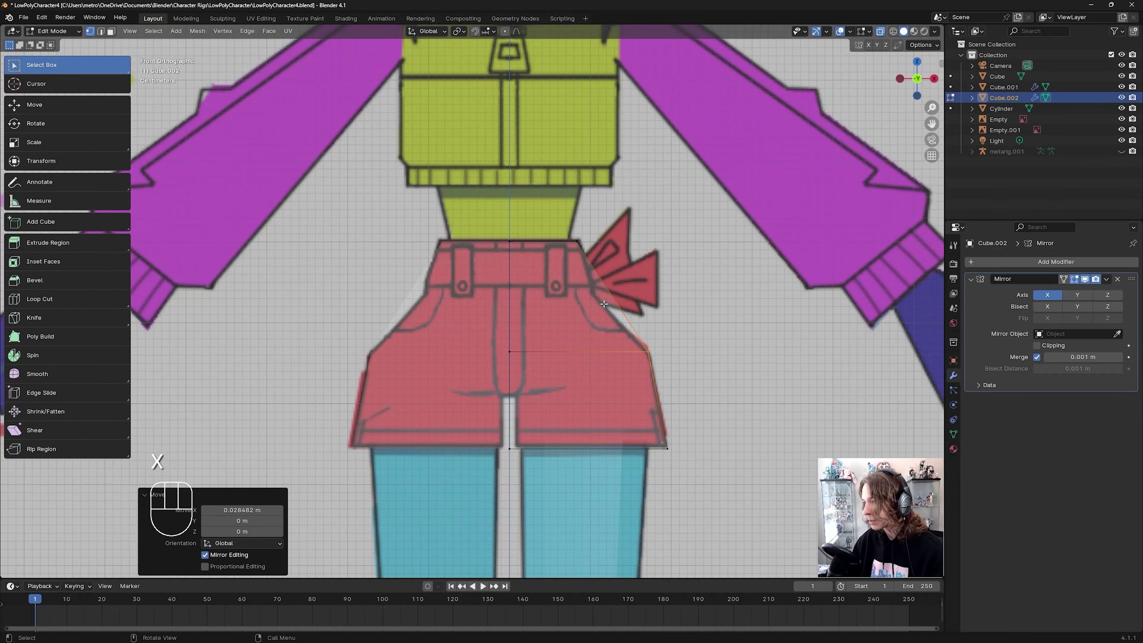
pyautogui.scroll(1, 617, 281)
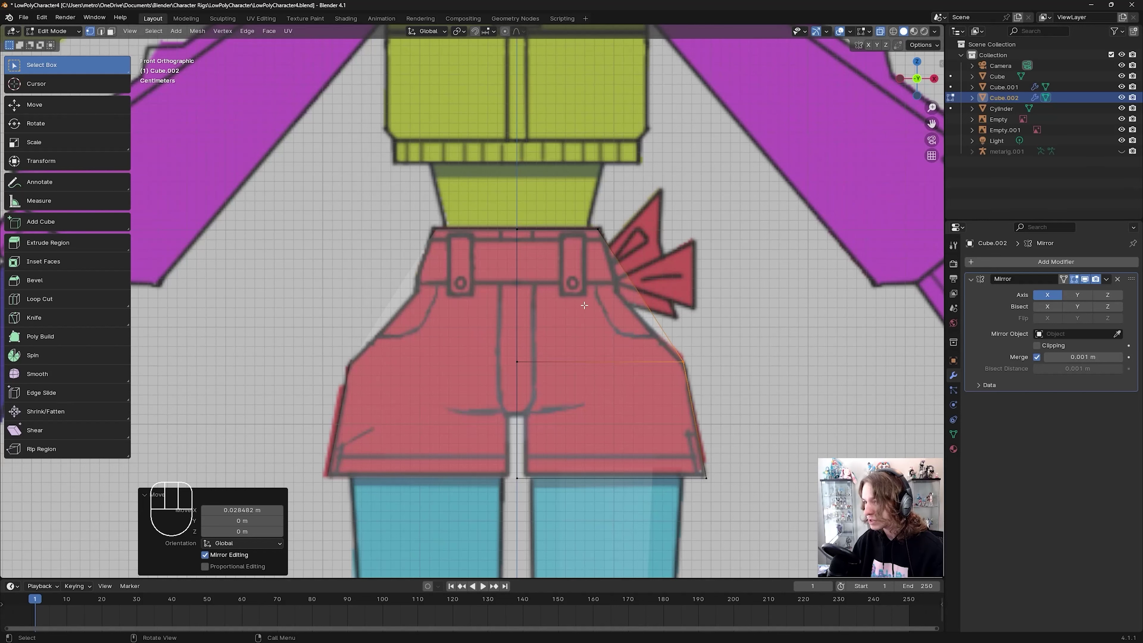
pyautogui.click(70, 306)
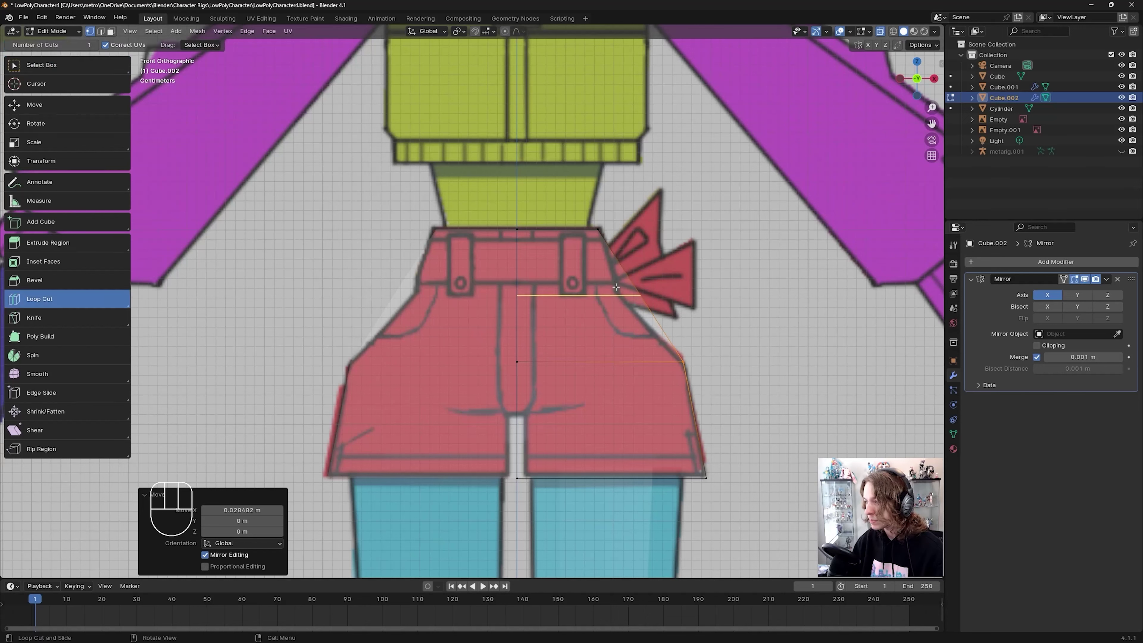
pyautogui.moveTo(616, 287); pyautogui.dragTo(617, 283)
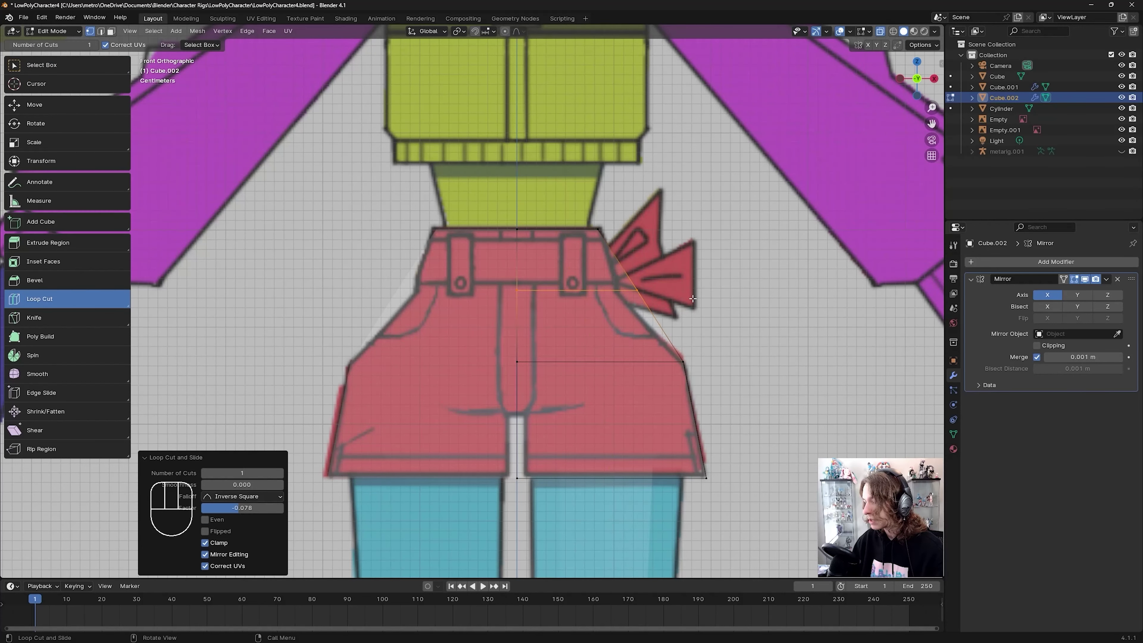
pyautogui.press('w')
pyautogui.moveTo(689, 273); pyautogui.dragTo(621, 304)
pyautogui.press('g')
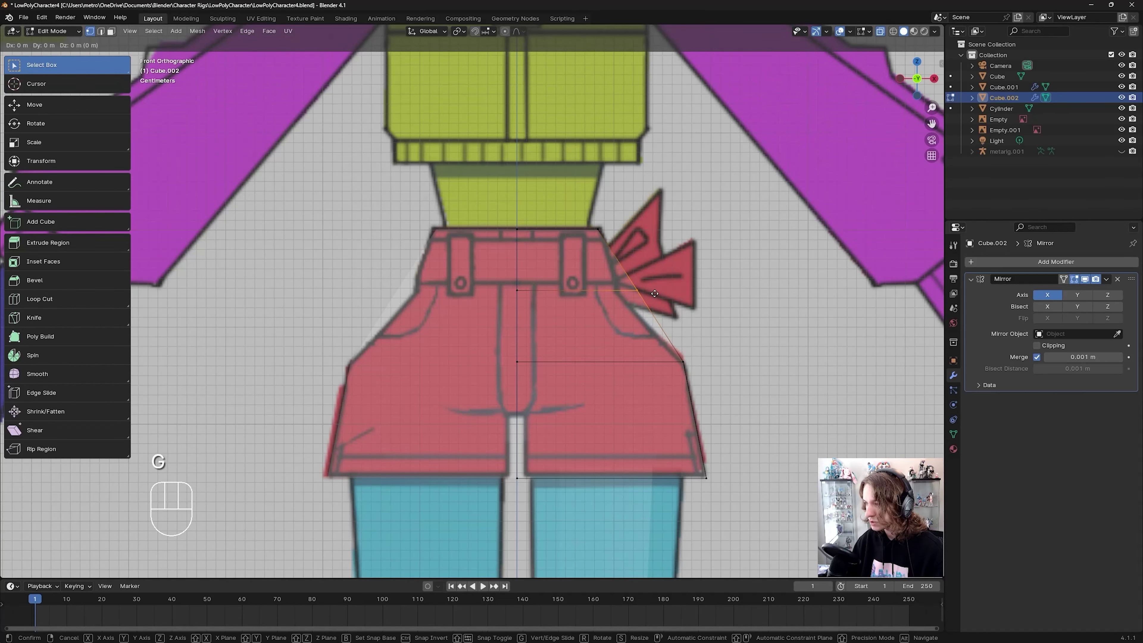
pyautogui.press('x')
pyautogui.click(635, 294)
pyautogui.scroll(-3, 635, 294)
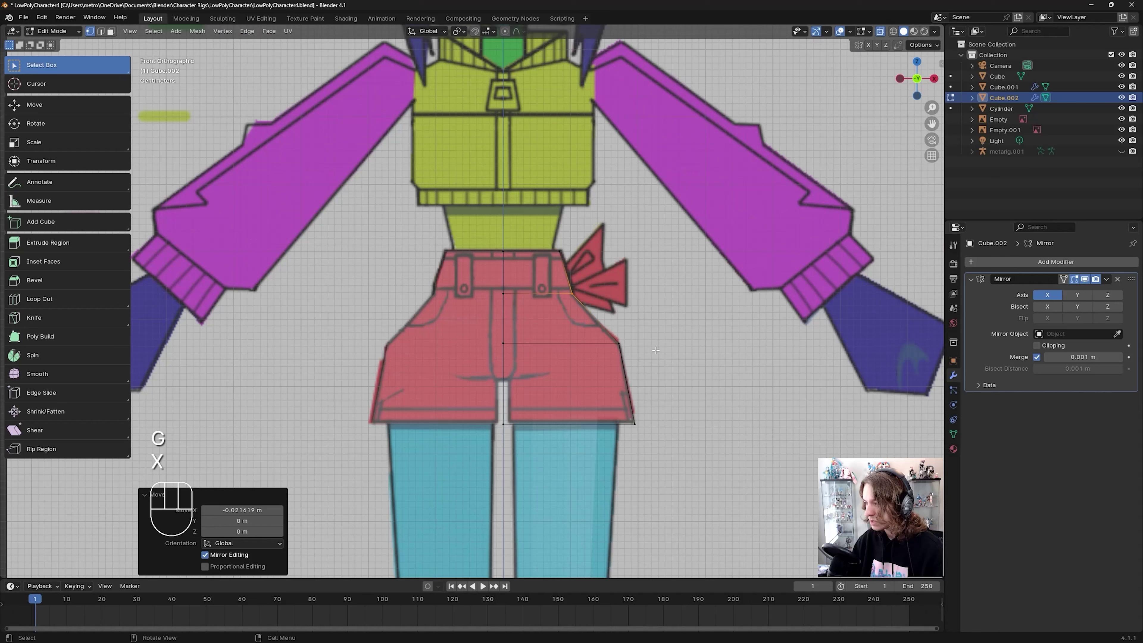
# Step: Save the file and check the shorts' silhouette against the front reference image
pyautogui.hotkey('ctrl', 's')
pyautogui.hotkey('ctrl', 's')
pyautogui.scroll(4, 606, 378)
pyautogui.scroll(1, 607, 377)
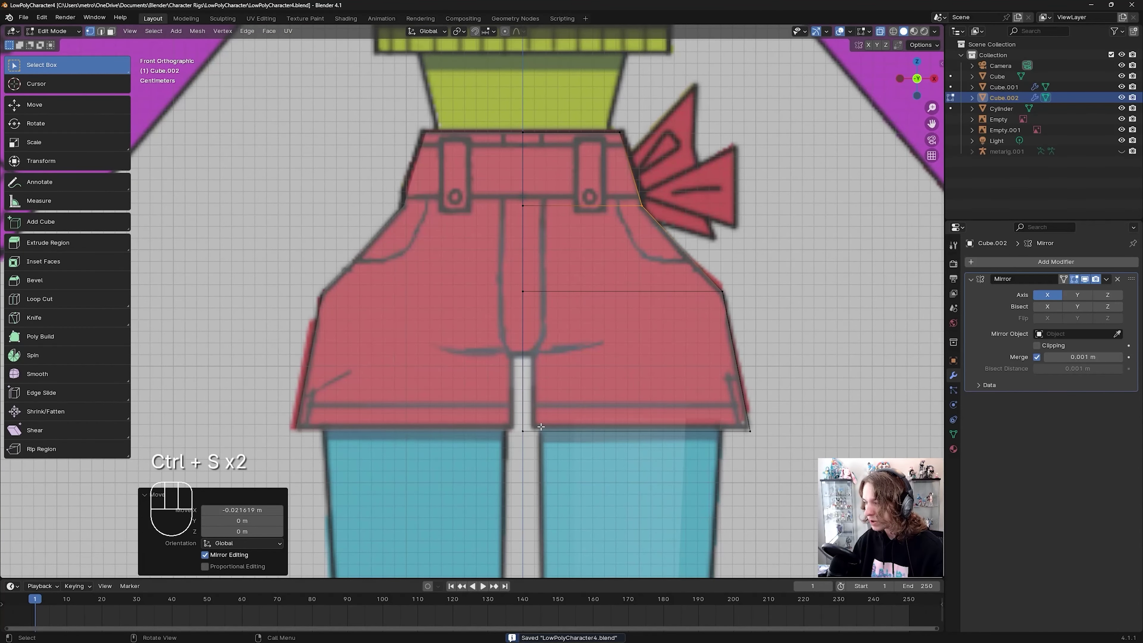
pyautogui.scroll(-2, 541, 427)
pyautogui.hotkey('ctrl', 's')
pyautogui.scroll(-2, 522, 336)
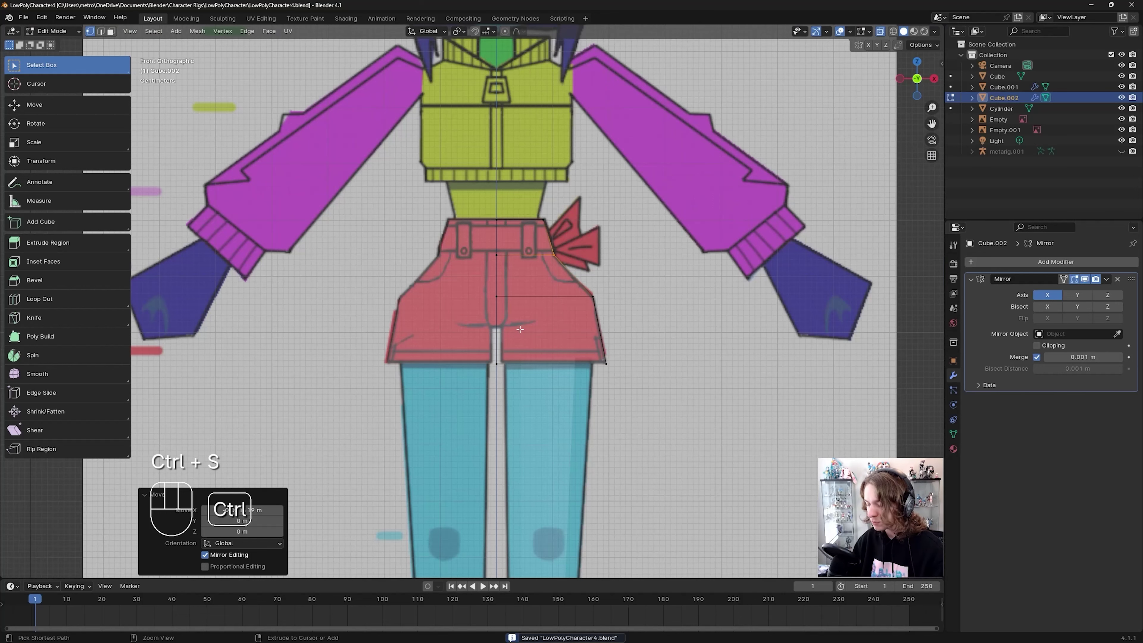
pyautogui.hotkey('ctrl', 's')
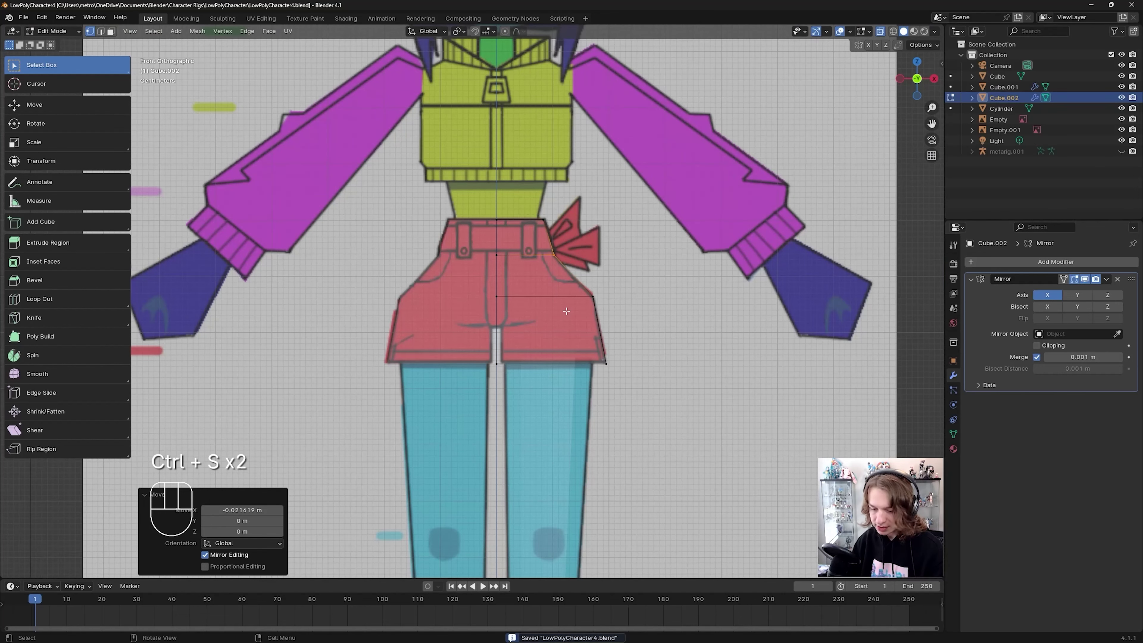
# Step: In the right orthographic view, move all front vertices about 0.01 m along Y to the shorts' front edge and save the file
pyautogui.press('KP_3')
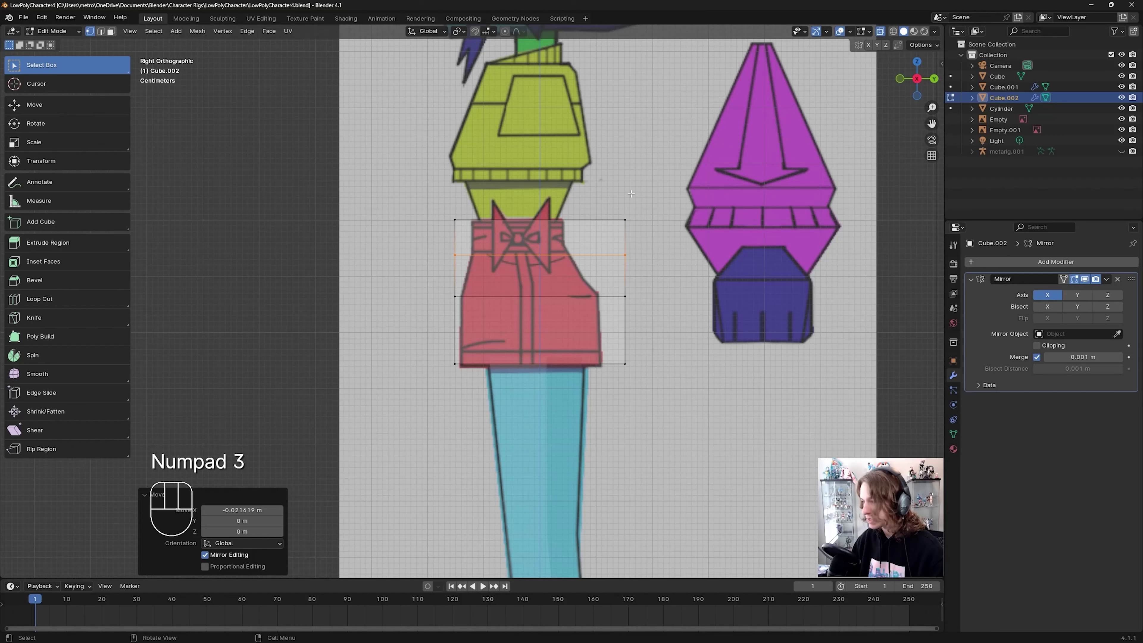
pyautogui.scroll(1, 426, 241)
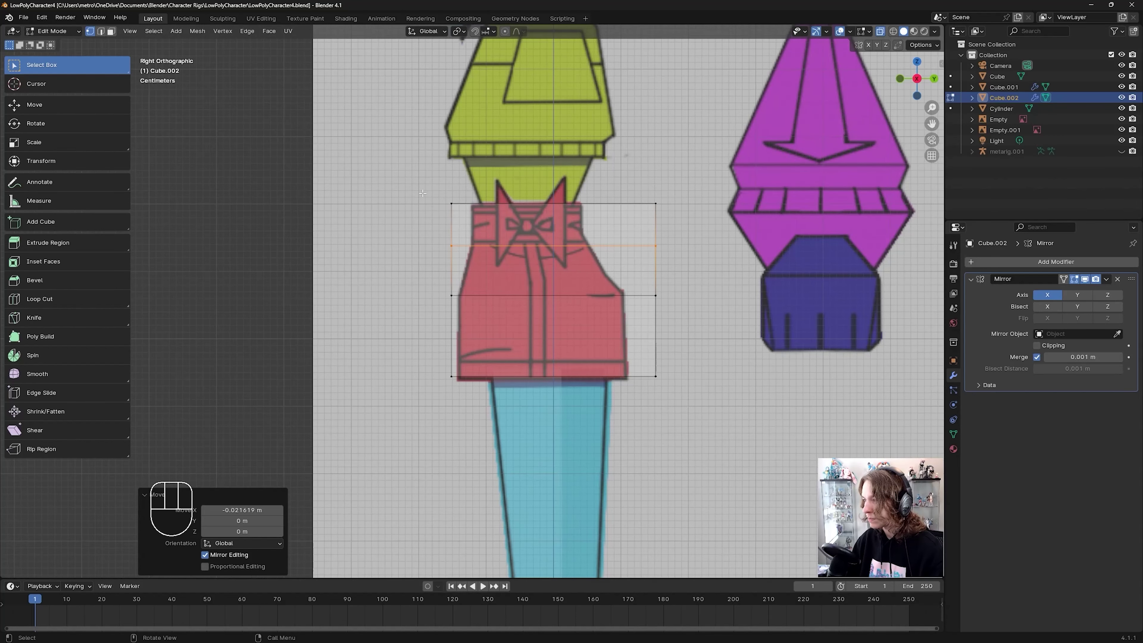
pyautogui.moveTo(387, 143); pyautogui.dragTo(499, 423)
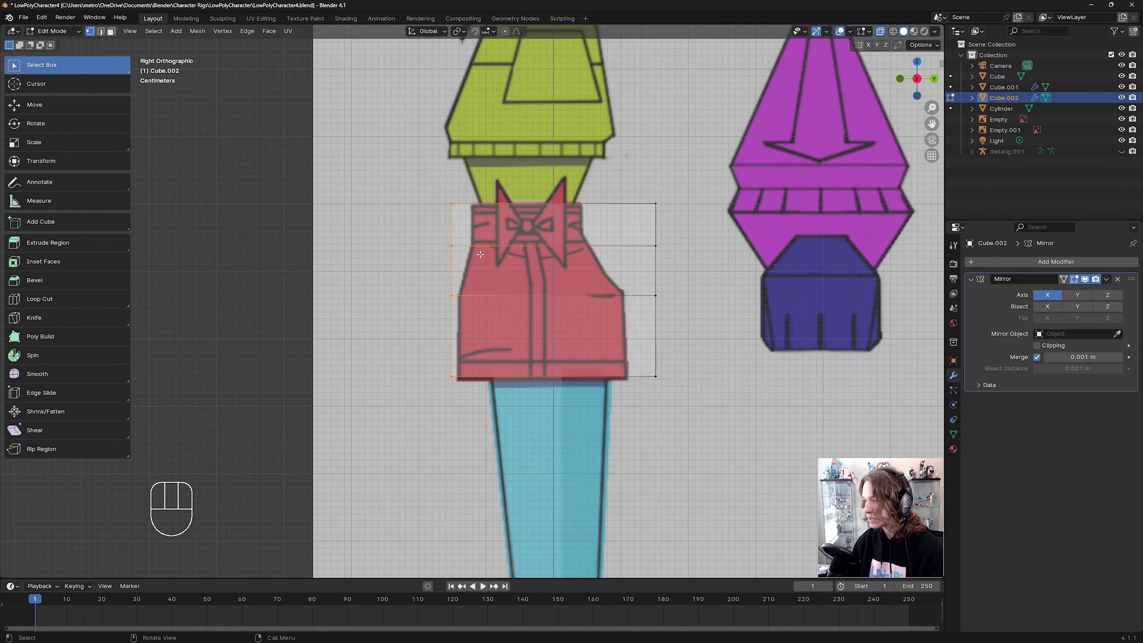
pyautogui.press('g')
pyautogui.press('x')
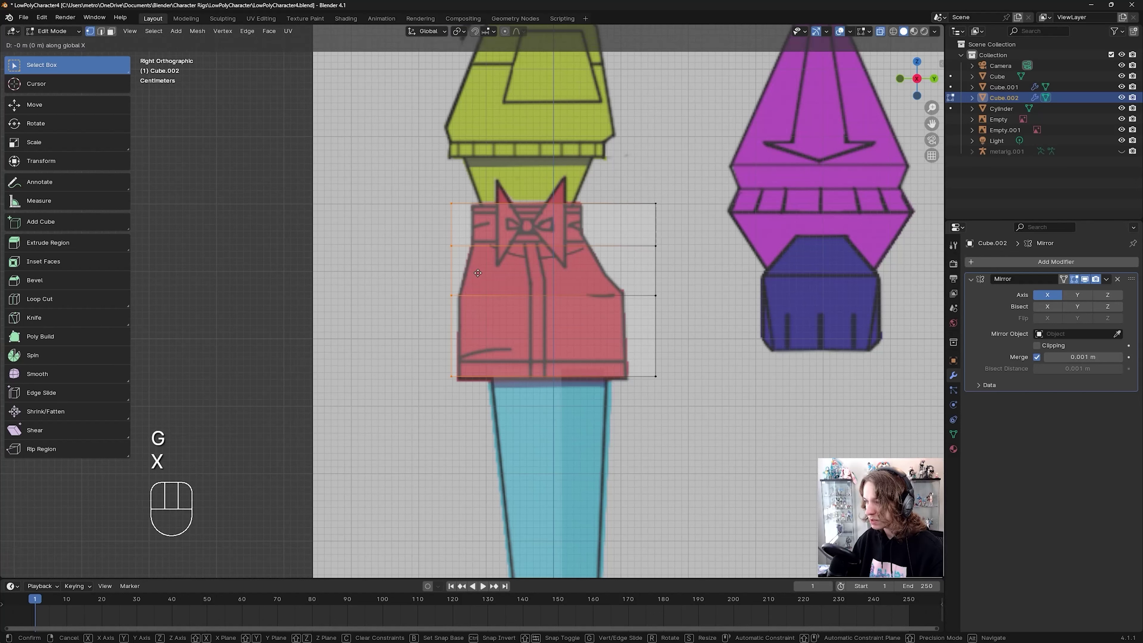
pyautogui.press('z')
pyautogui.press('y')
pyautogui.moveTo(458, 272); pyautogui.dragTo(475, 261)
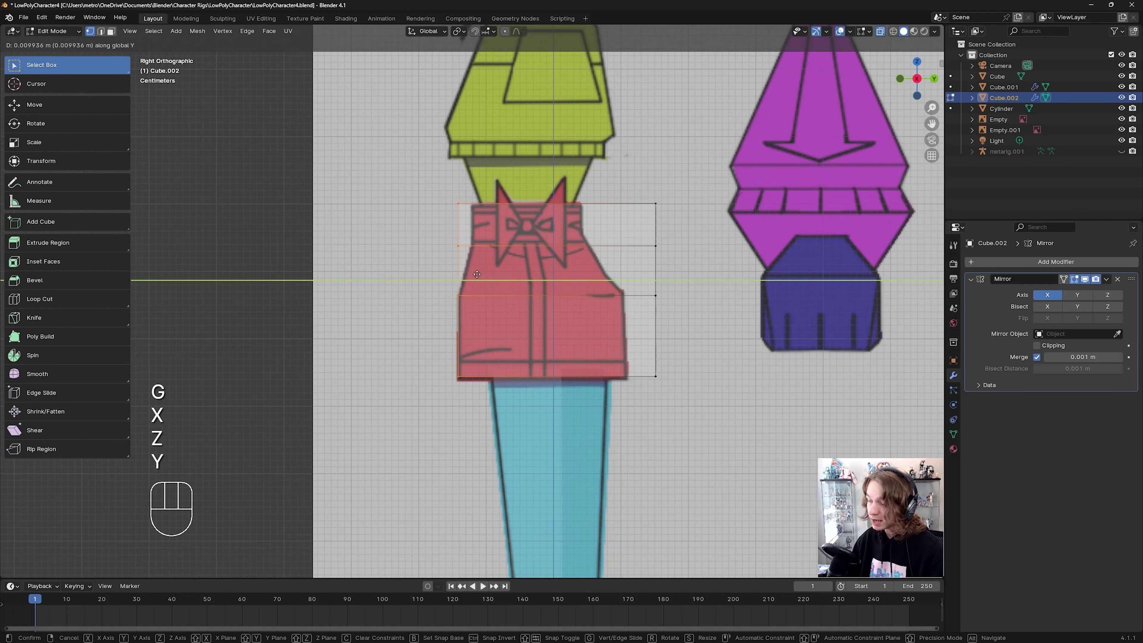
pyautogui.click(476, 257)
pyautogui.hotkey('ctrl', 's')
# Step: Move the upper two rows of front vertices about 0.022 m along Y to the waistband's front edge
pyautogui.moveTo(498, 181); pyautogui.dragTo(450, 260)
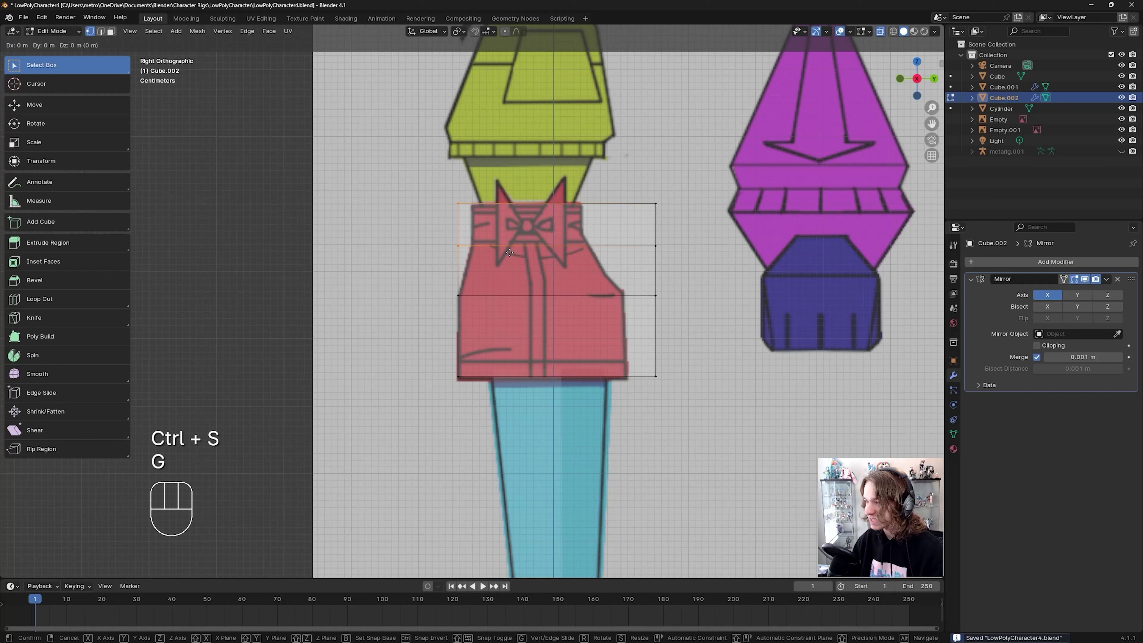
pyautogui.press('g')
pyautogui.press('y')
pyautogui.click(525, 251)
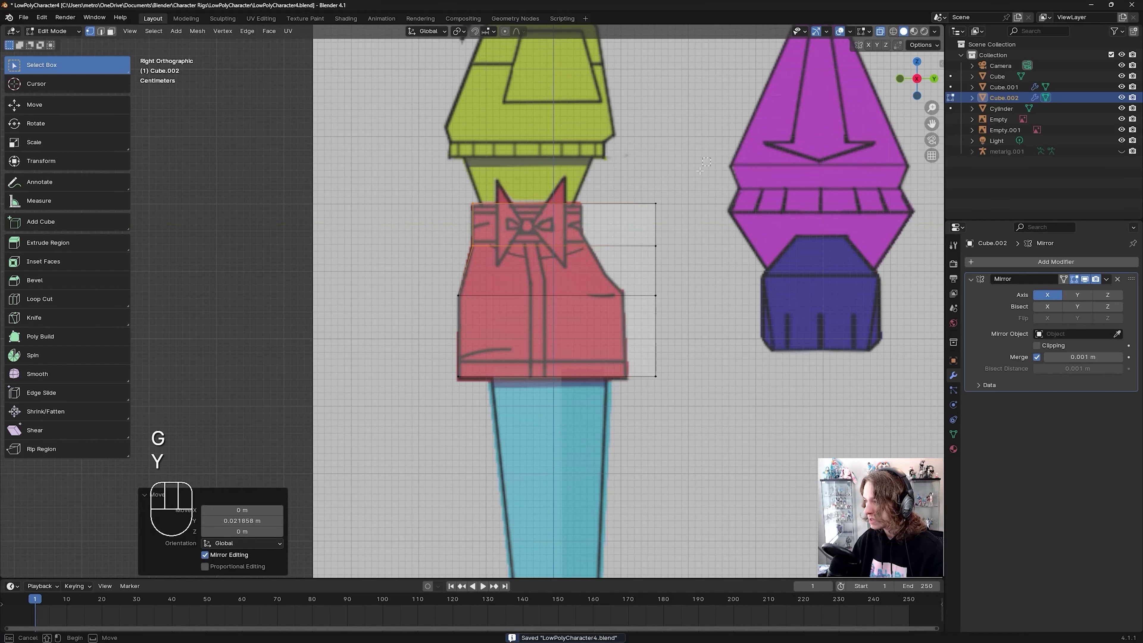
# Step: Move the upper two rows of rear vertices forward along Y to the waistband's back edge
pyautogui.moveTo(709, 164); pyautogui.dragTo(626, 274)
pyautogui.press('g')
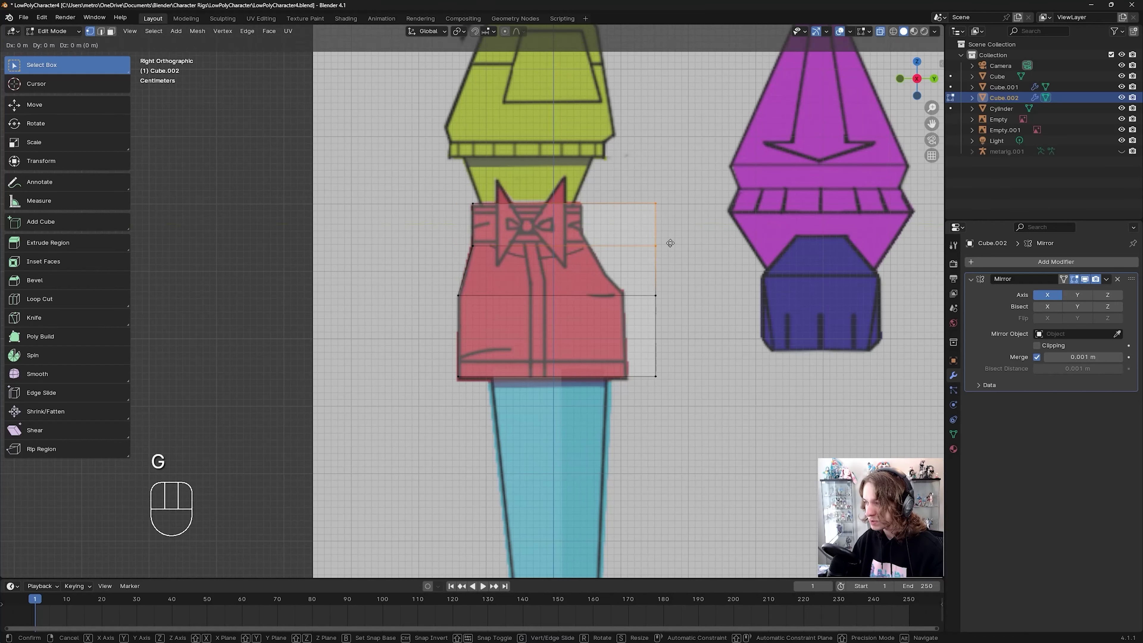
pyautogui.press('y')
pyautogui.click(597, 237)
# Step: Move the lower two rows of rear vertices about 0.048 m forward along Y to the shorts' back edge and save the file
pyautogui.moveTo(675, 275); pyautogui.dragTo(639, 391)
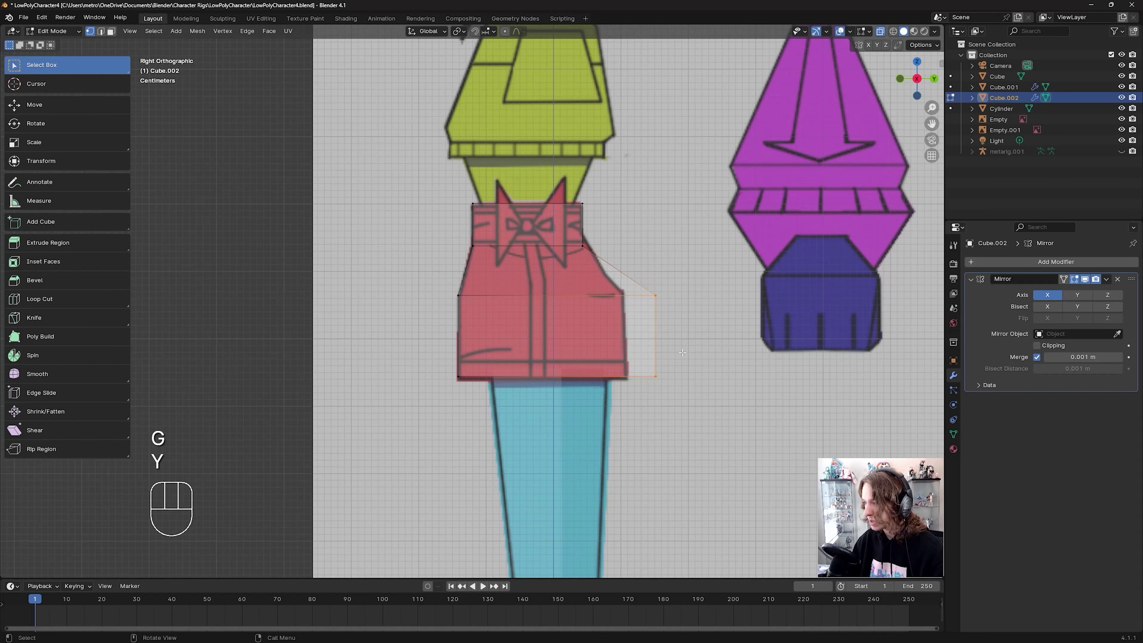
pyautogui.press('g')
pyautogui.press('y')
pyautogui.click(666, 342)
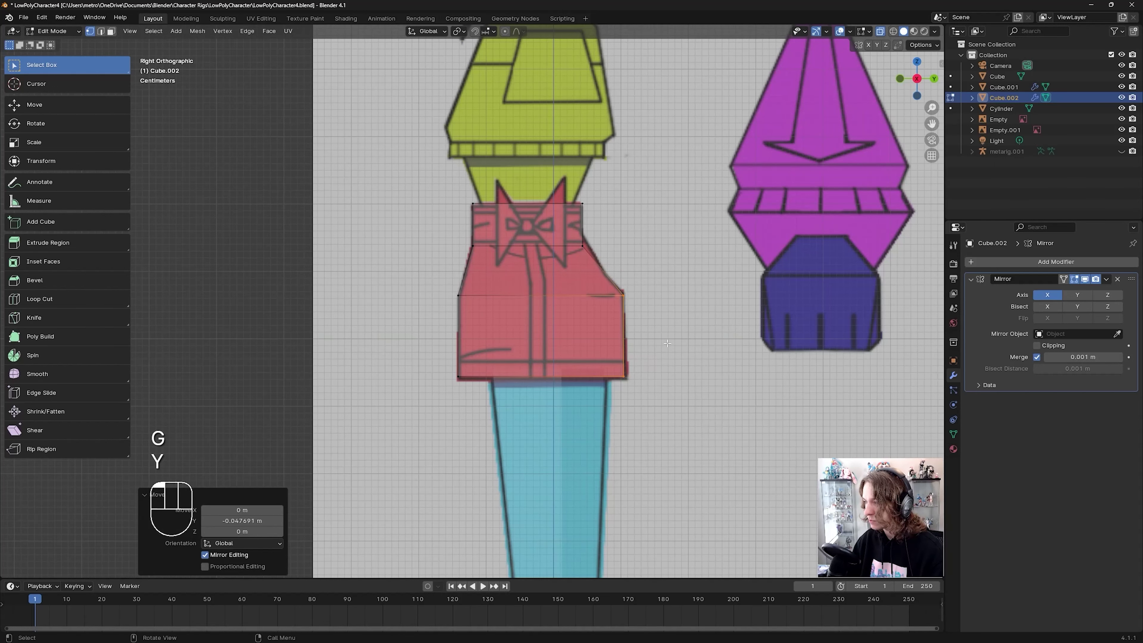
pyautogui.hotkey('ctrl', 's')
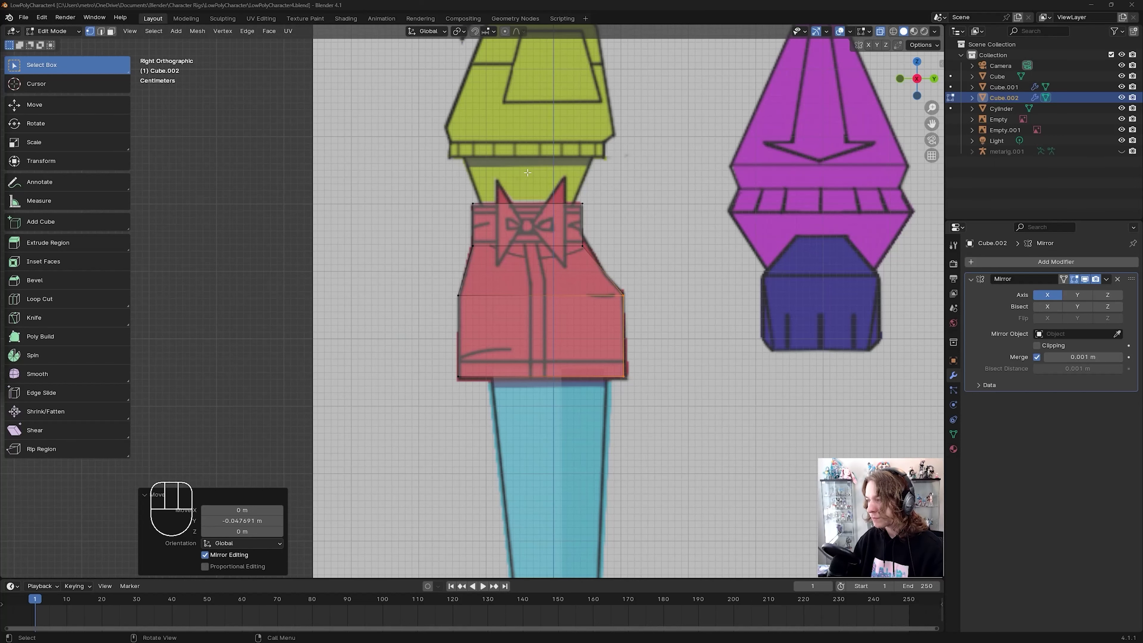
# Step: In the front orthographic view, add a vertical loop cut slid to a factor of about 0.906, aligned with the shorts' inner leg edge
pyautogui.press('KP_1')
pyautogui.scroll(2, 547, 348)
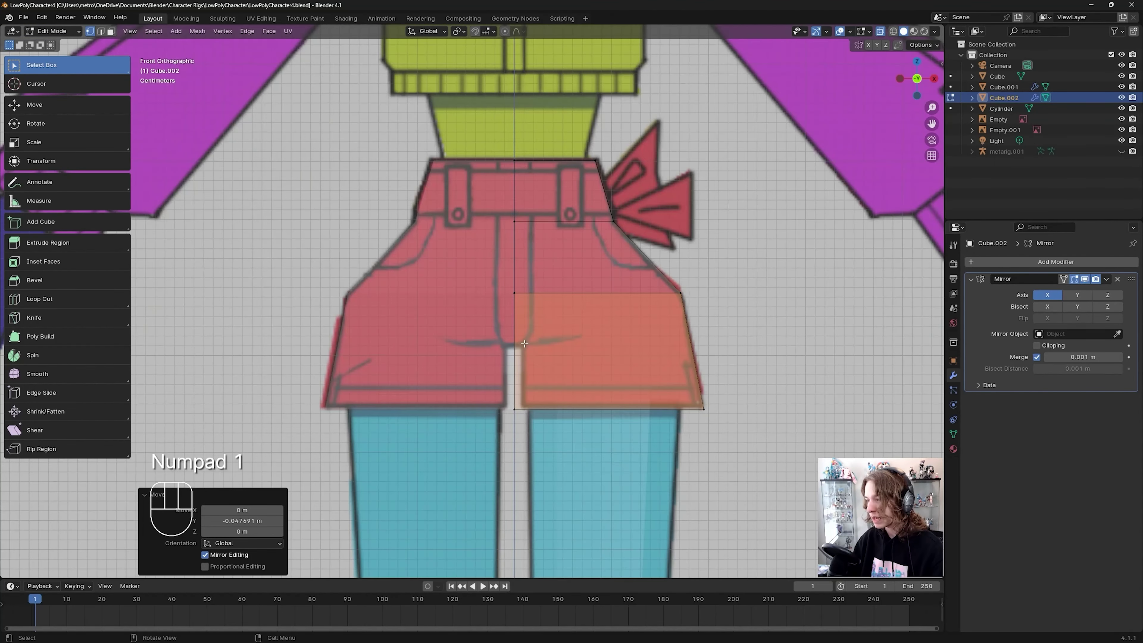
pyautogui.scroll(1, 546, 348)
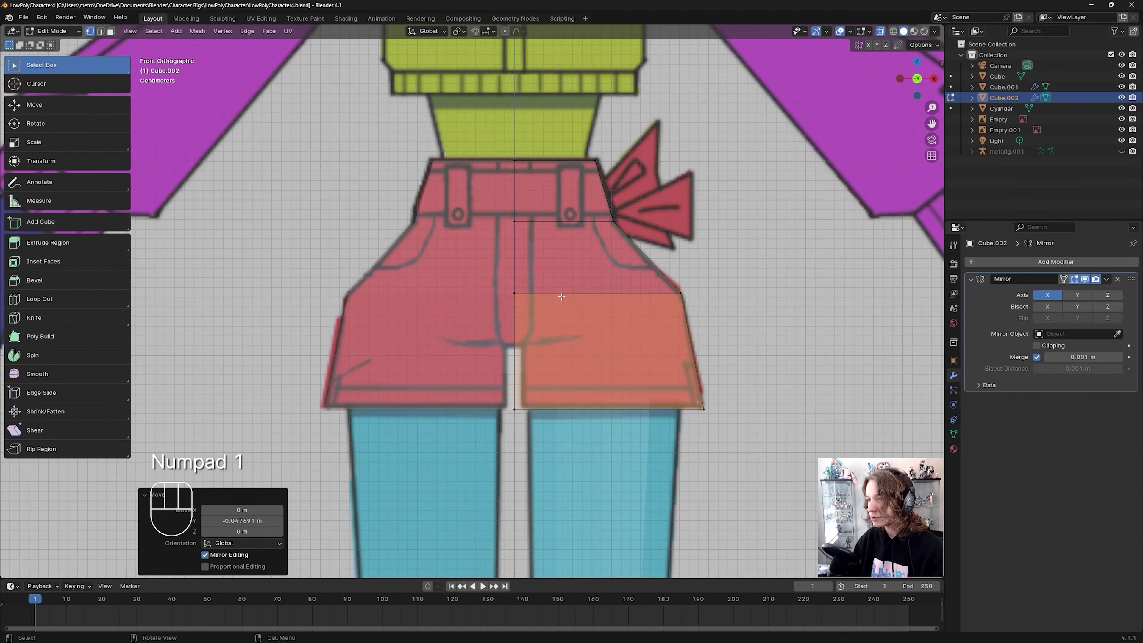
pyautogui.scroll(-1, 535, 335)
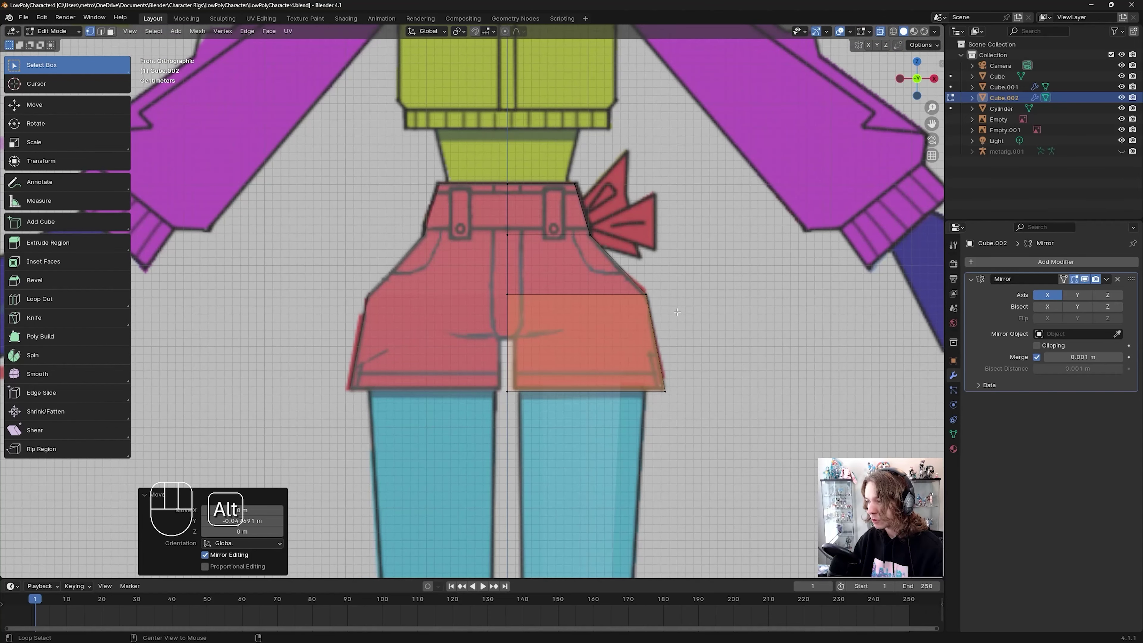
pyautogui.hotkey('alt', 'a')
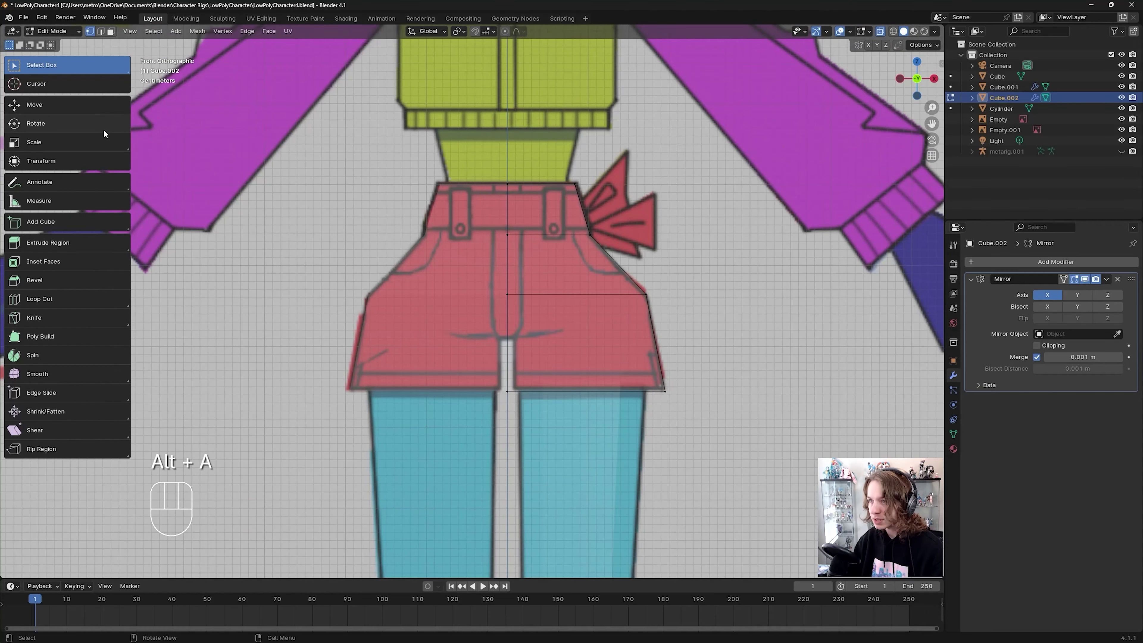
pyautogui.click(88, 302)
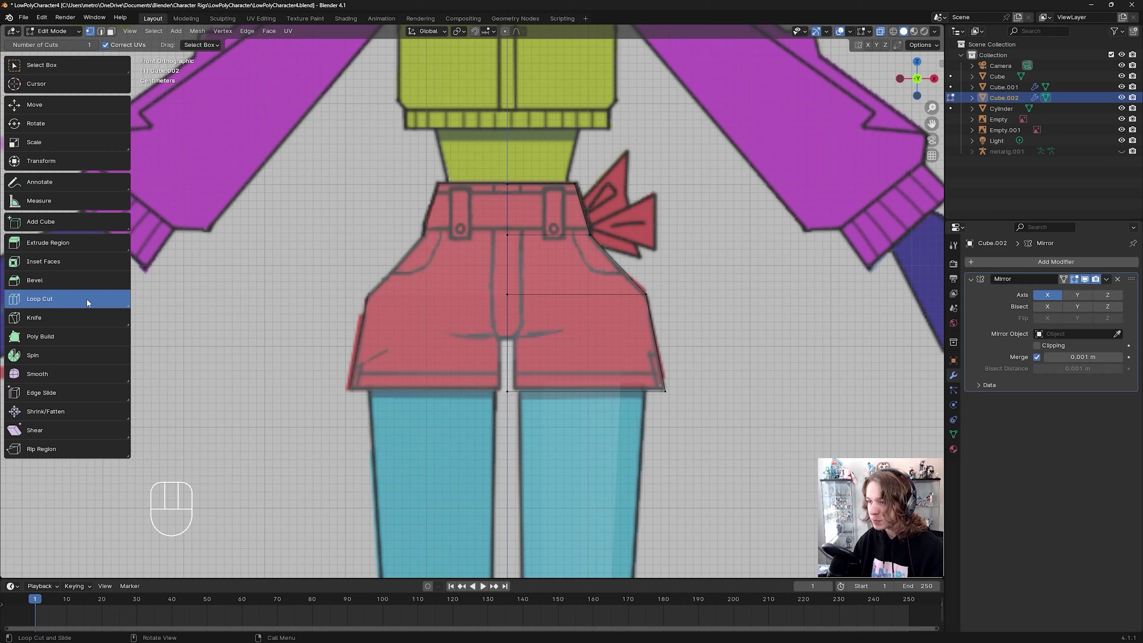
pyautogui.scroll(2, 495, 360)
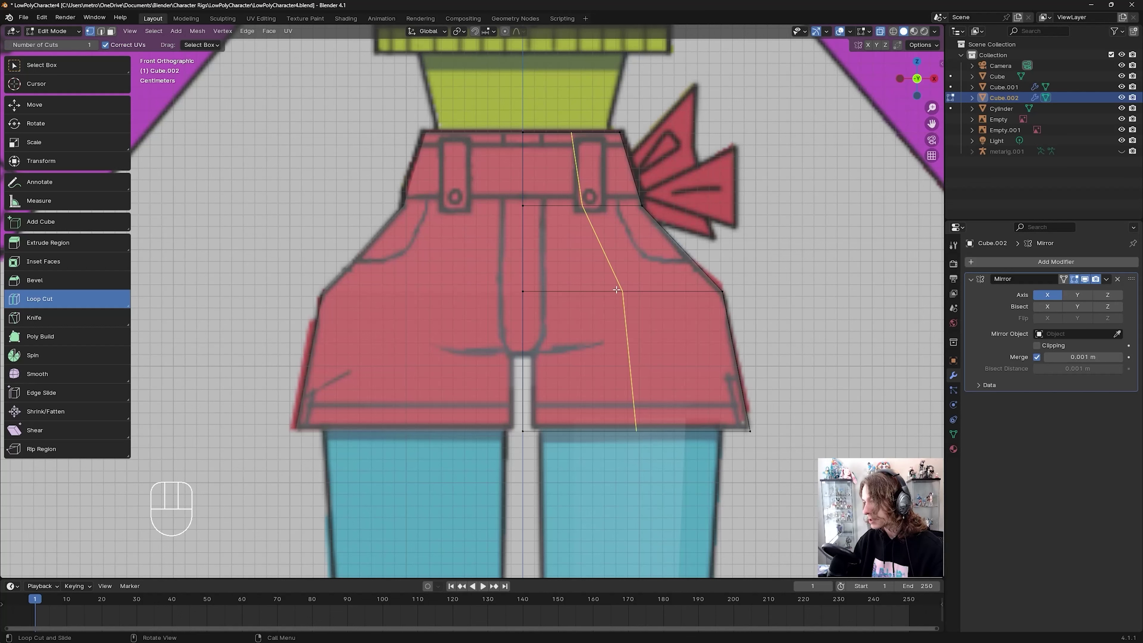
pyautogui.moveTo(619, 290); pyautogui.dragTo(529, 312)
# Step: Add a horizontal loop cut across the lower shorts at crotch height, slid to a factor of about -0.101
pyautogui.keyDown('shift'); pyautogui.moveTo(597, 392); pyautogui.dragTo(570, 326, button='middle'); pyautogui.keyUp('shift')
pyautogui.scroll(2, 568, 324)
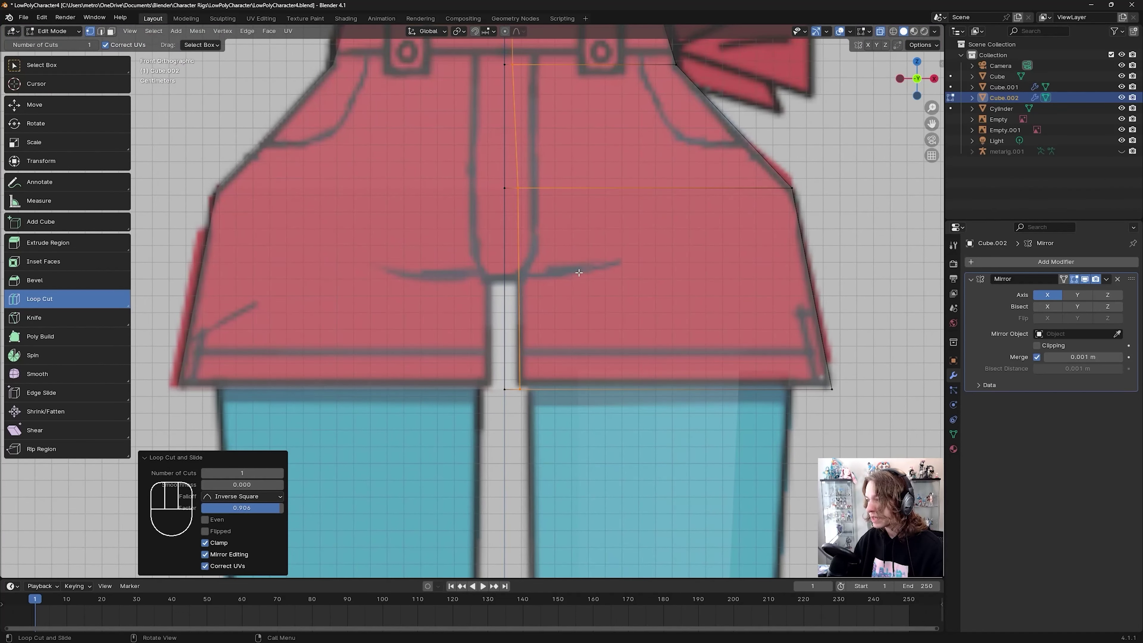
pyautogui.keyDown('shift'); pyautogui.moveTo(578, 272); pyautogui.dragTo(568, 311, button='middle'); pyautogui.keyUp('shift')
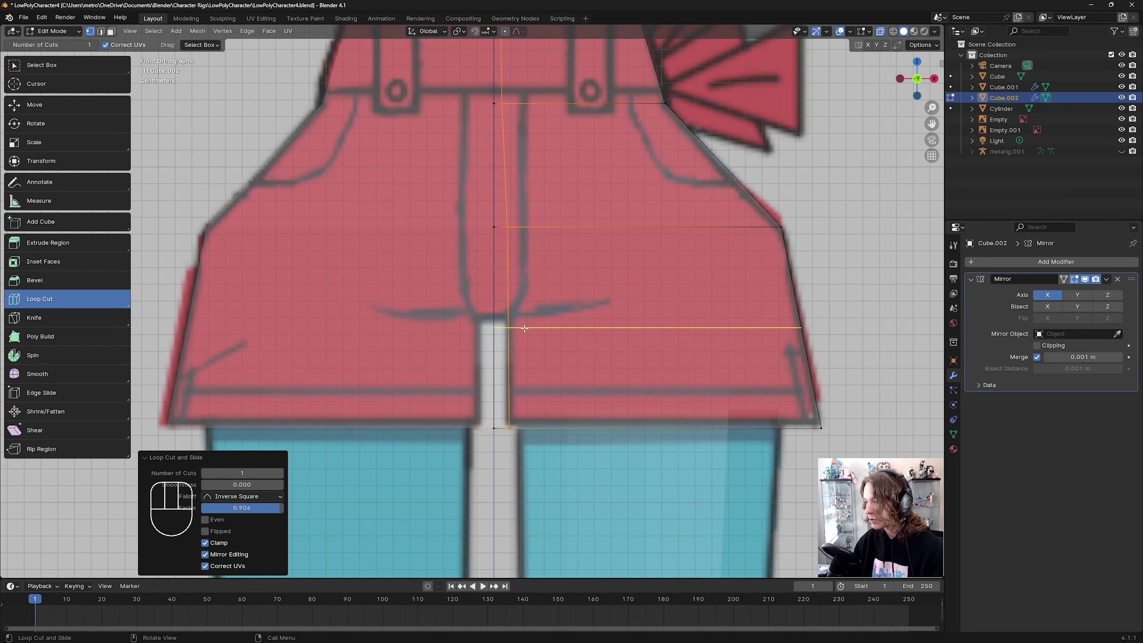
pyautogui.moveTo(524, 329); pyautogui.dragTo(529, 318)
pyautogui.scroll(-1, 540, 323)
pyautogui.scroll(2, 540, 323)
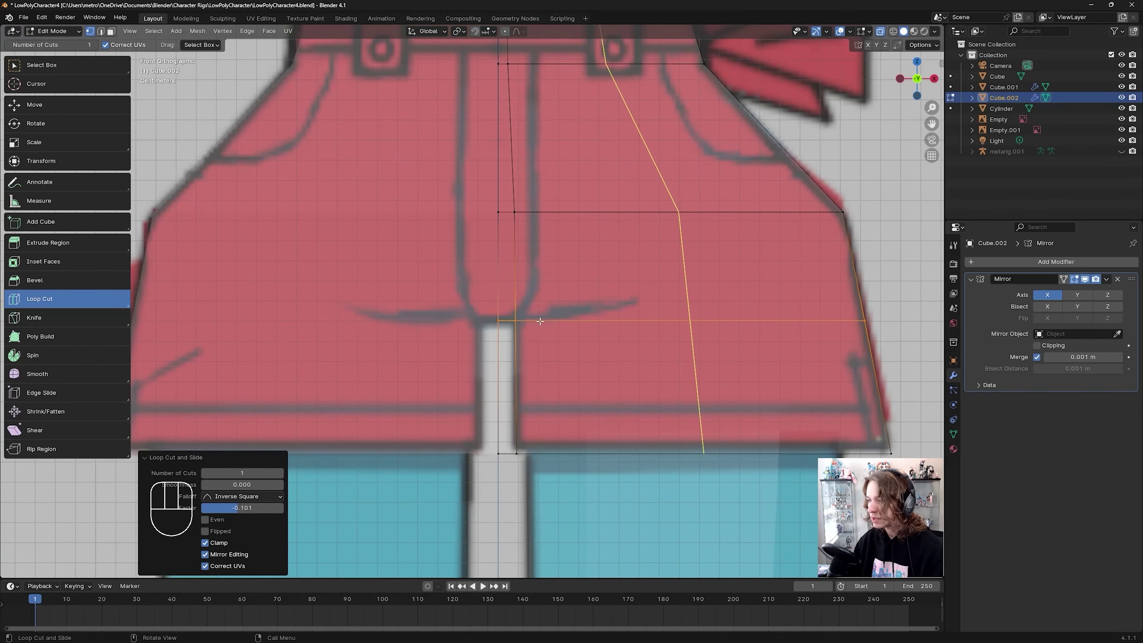
# Step: Delete the narrow faces below the crotch cut to open the gap between the shorts' legs
pyautogui.click(58, 63)
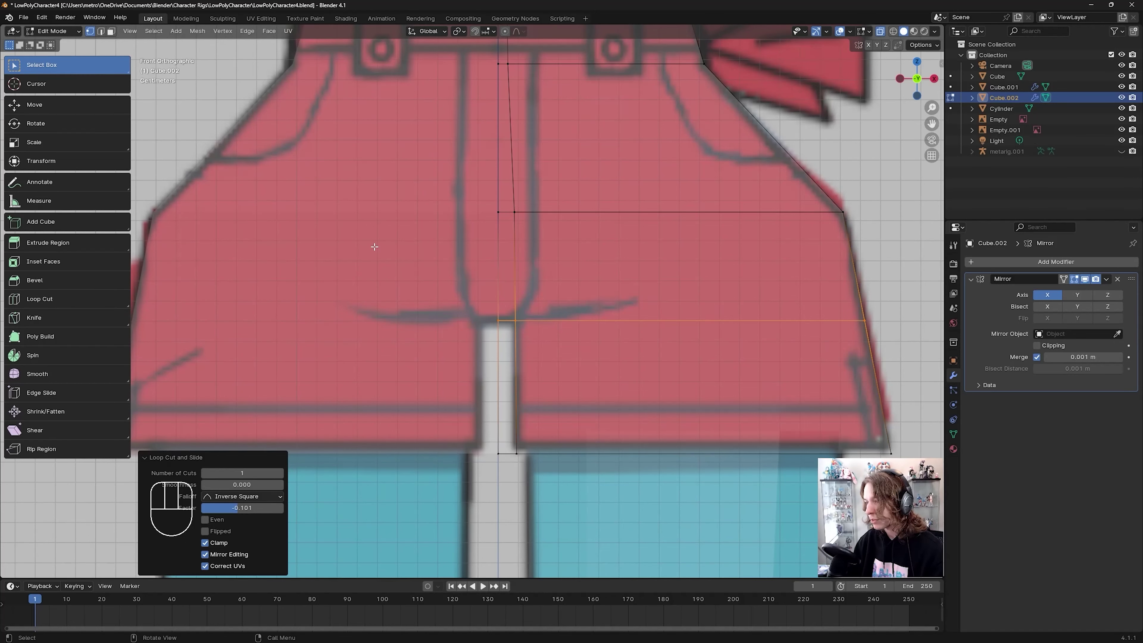
pyautogui.press('3')
pyautogui.moveTo(475, 337); pyautogui.dragTo(528, 455)
pyautogui.press('x')
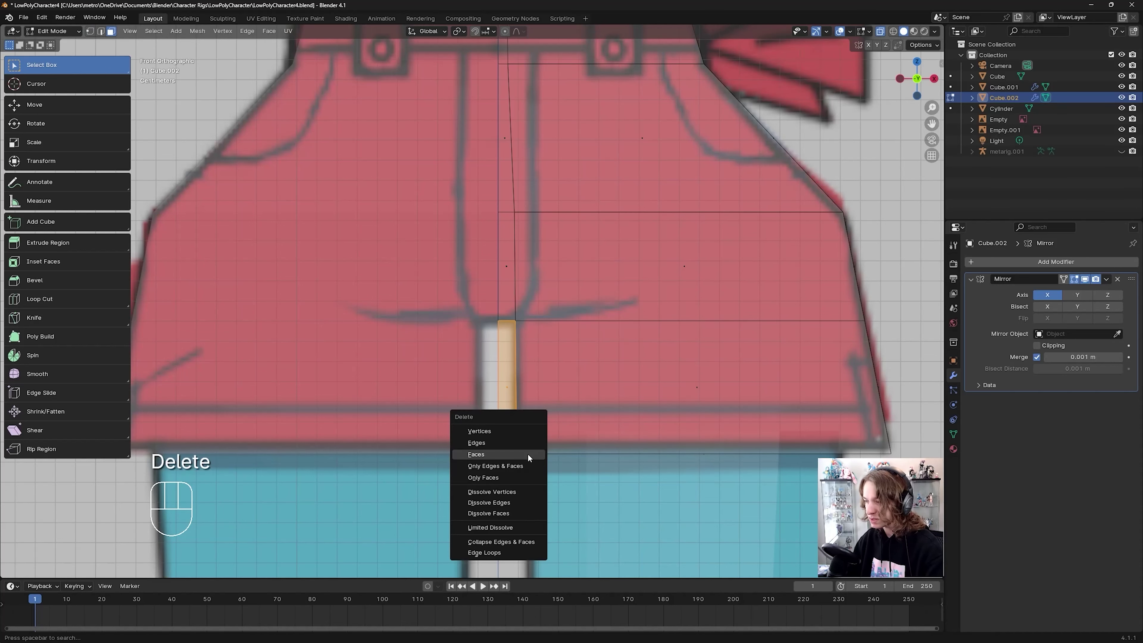
pyautogui.click(528, 453)
pyautogui.scroll(-2, 533, 455)
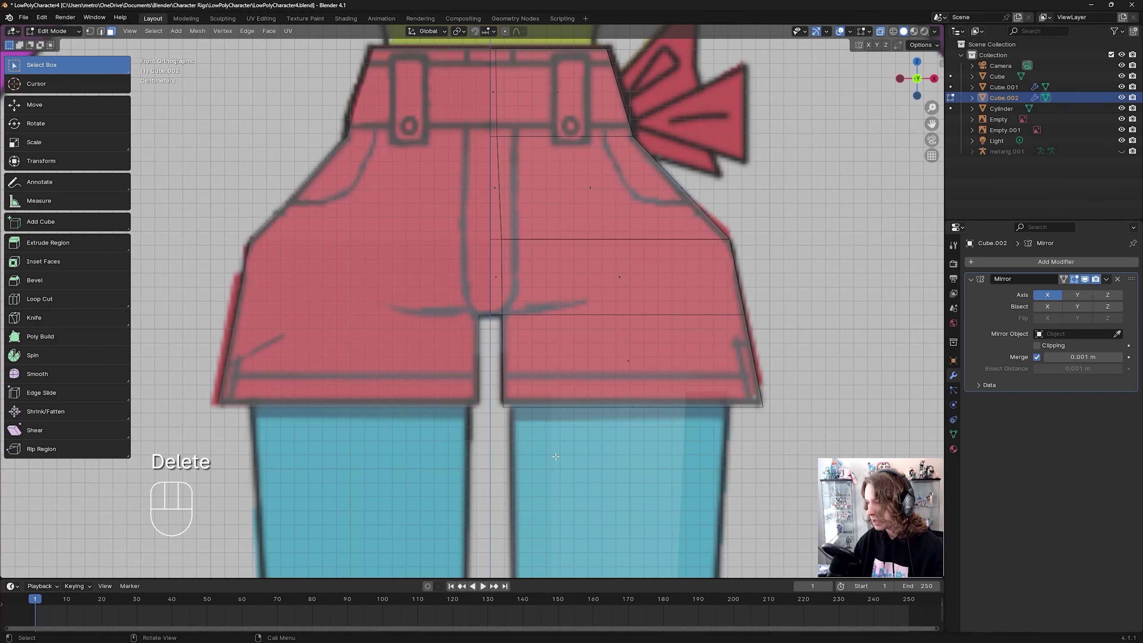
# Step: Turn off X-ray, switch to edge selection and save the file
pyautogui.scroll(-1, 583, 438)
pyautogui.moveTo(617, 392); pyautogui.dragTo(539, 374, button='middle')
pyautogui.moveTo(559, 328); pyautogui.dragTo(621, 258, button='middle')
pyautogui.hotkey('alt', 'z')
pyautogui.scroll(4, 648, 247)
pyautogui.scroll(-8, 601, 252)
pyautogui.scroll(5, 567, 288)
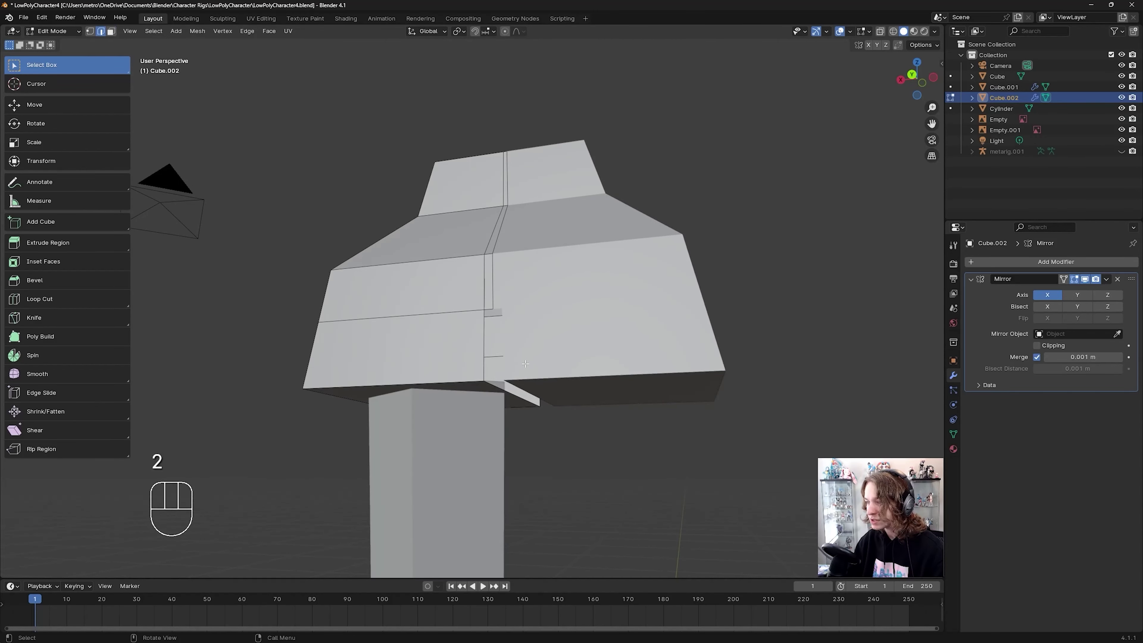
pyautogui.moveTo(525, 364)
pyautogui.mouseDown(button='middle')
pyautogui.moveTo(560, 331)
pyautogui.moveTo(534, 353)
pyautogui.mouseUp(button='middle')
pyautogui.hotkey('ctrl', 's')
pyautogui.scroll(3, 530, 279)
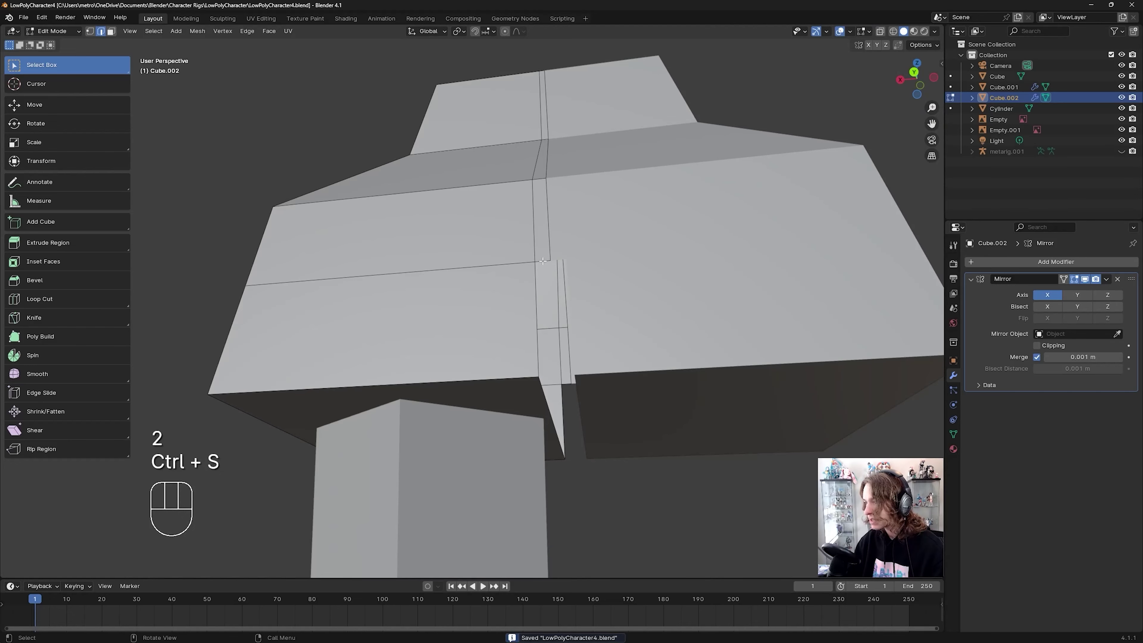
# Step: Bridge the short front and back crotch edges at the top of the leg gap with Bridge Edge Loops
pyautogui.click(543, 261)
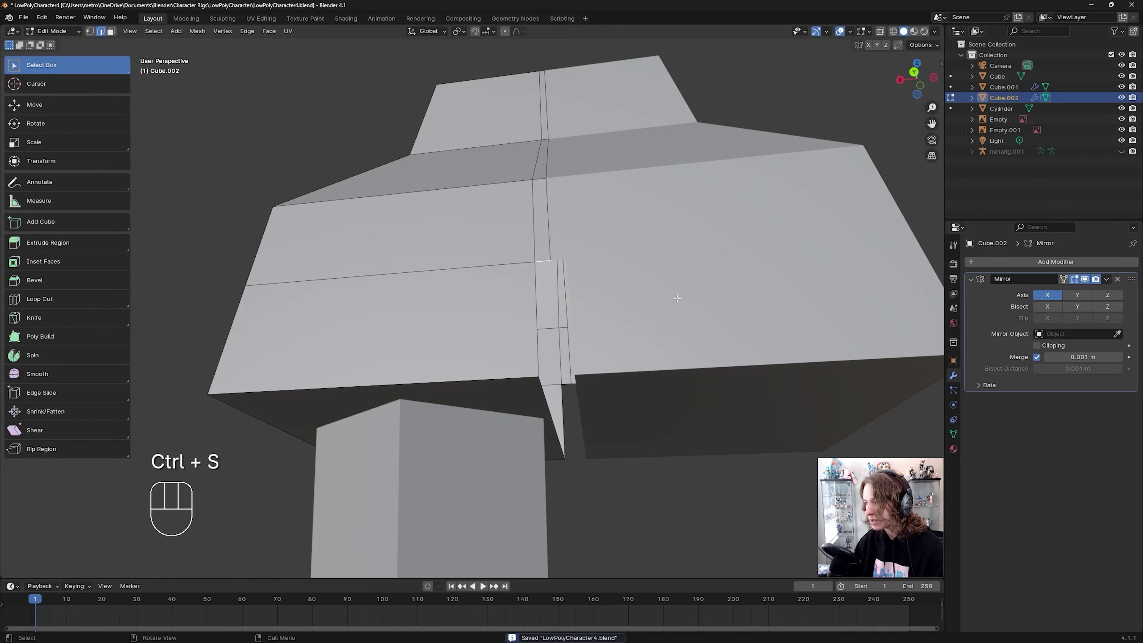
pyautogui.moveTo(677, 298); pyautogui.dragTo(453, 286, button='middle')
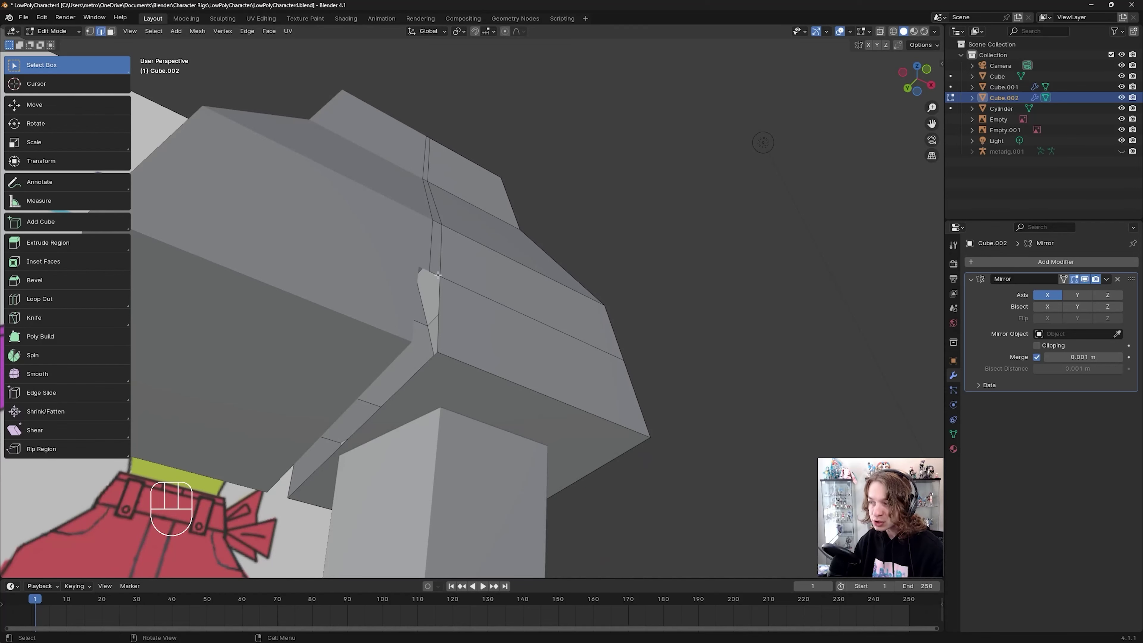
pyautogui.press('shift')
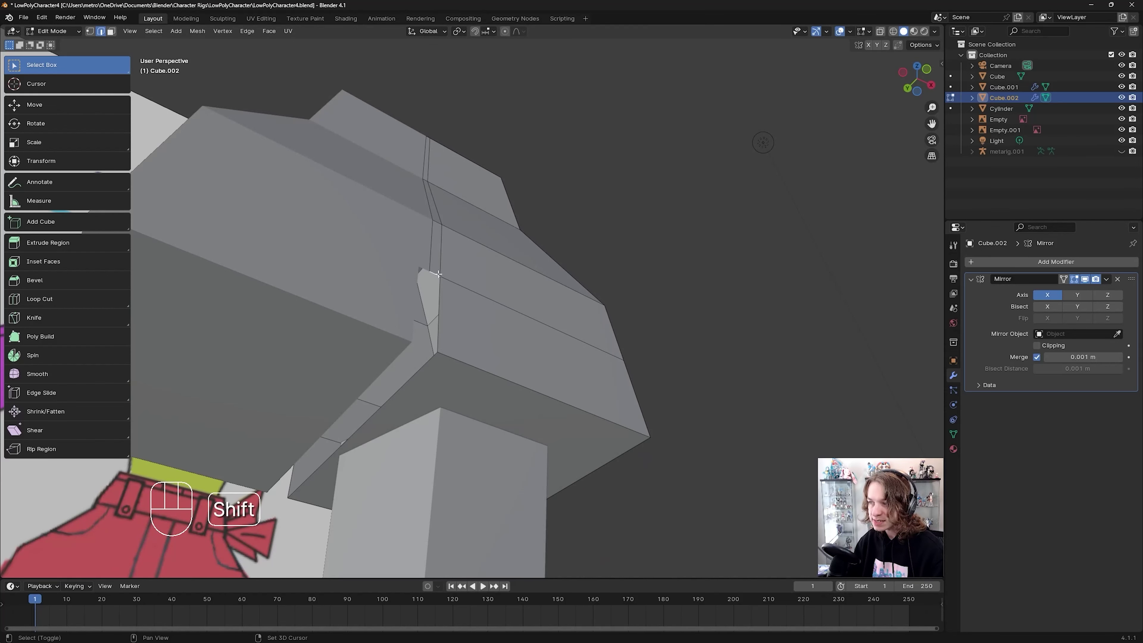
pyautogui.moveTo(438, 274); pyautogui.dragTo(545, 316, button='middle')
pyautogui.press('shift')
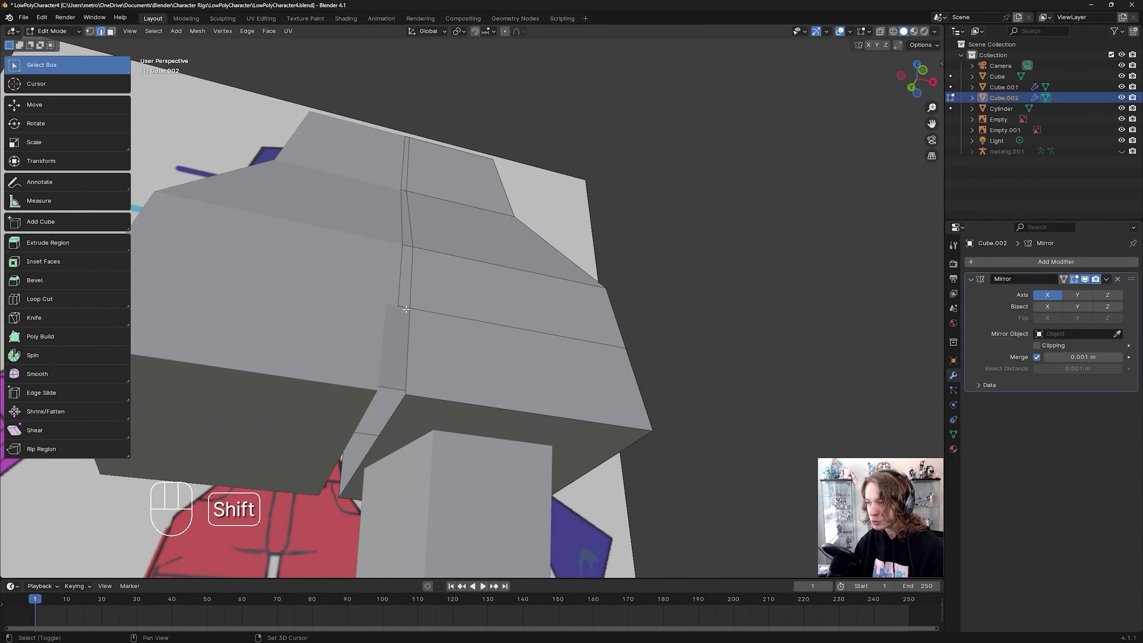
pyautogui.keyDown('shift'); pyautogui.click(406, 305); pyautogui.keyUp('shift')
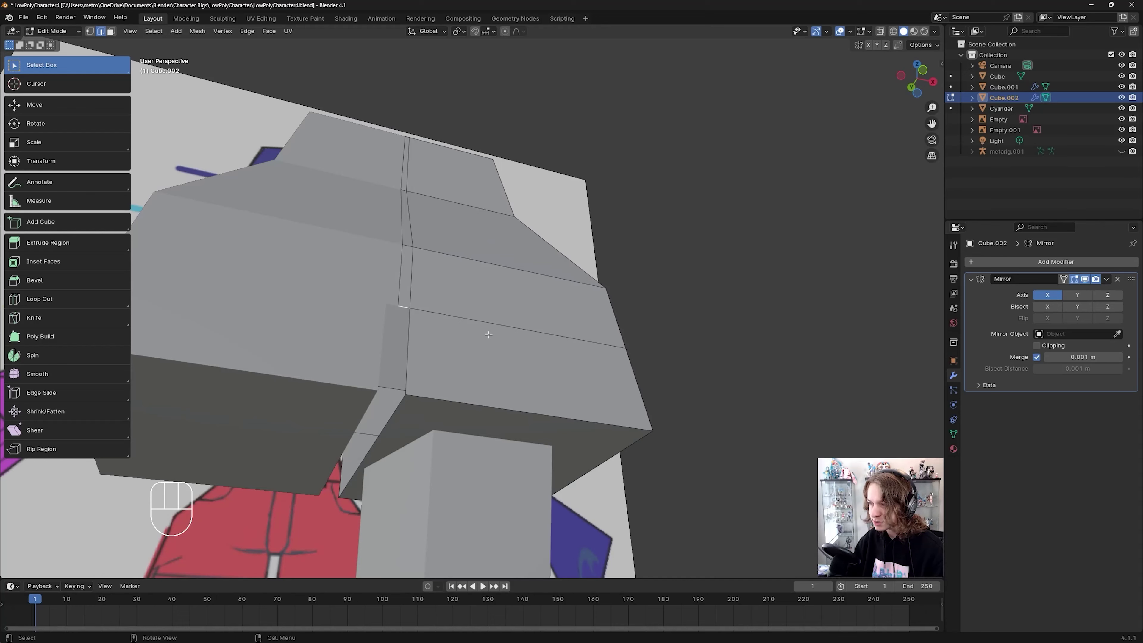
pyautogui.moveTo(488, 335); pyautogui.dragTo(510, 330, button='middle')
pyautogui.press('ctrl')
pyautogui.hotkey('ctrl', 'e')
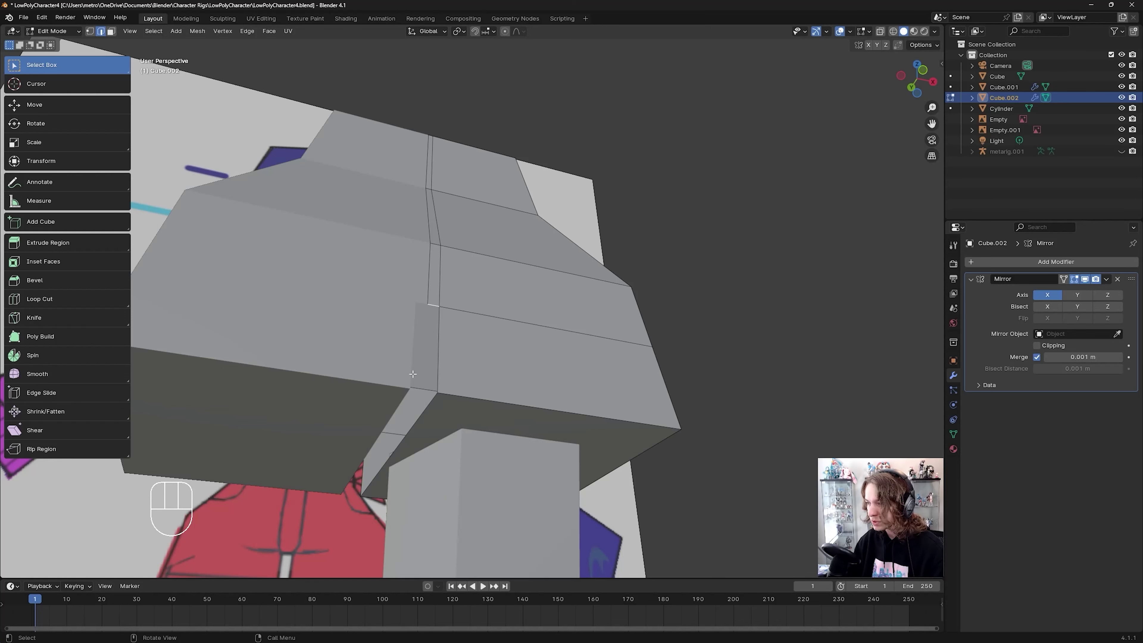
pyautogui.hotkey('ctrl', 'e')
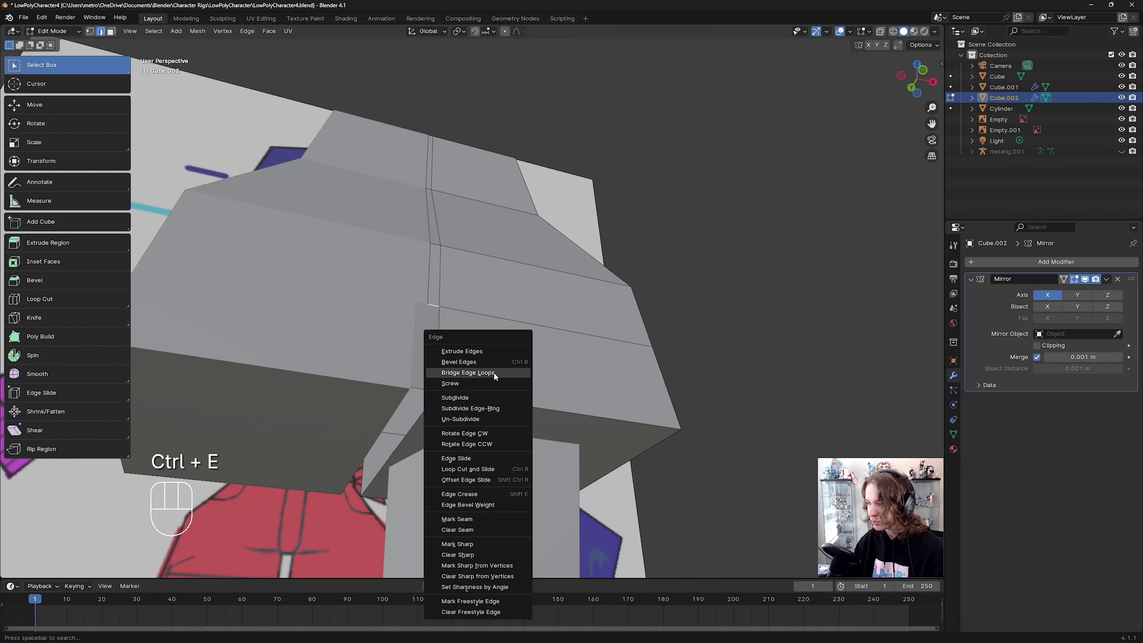
pyautogui.click(493, 371)
pyautogui.moveTo(518, 343); pyautogui.dragTo(395, 296, button='middle')
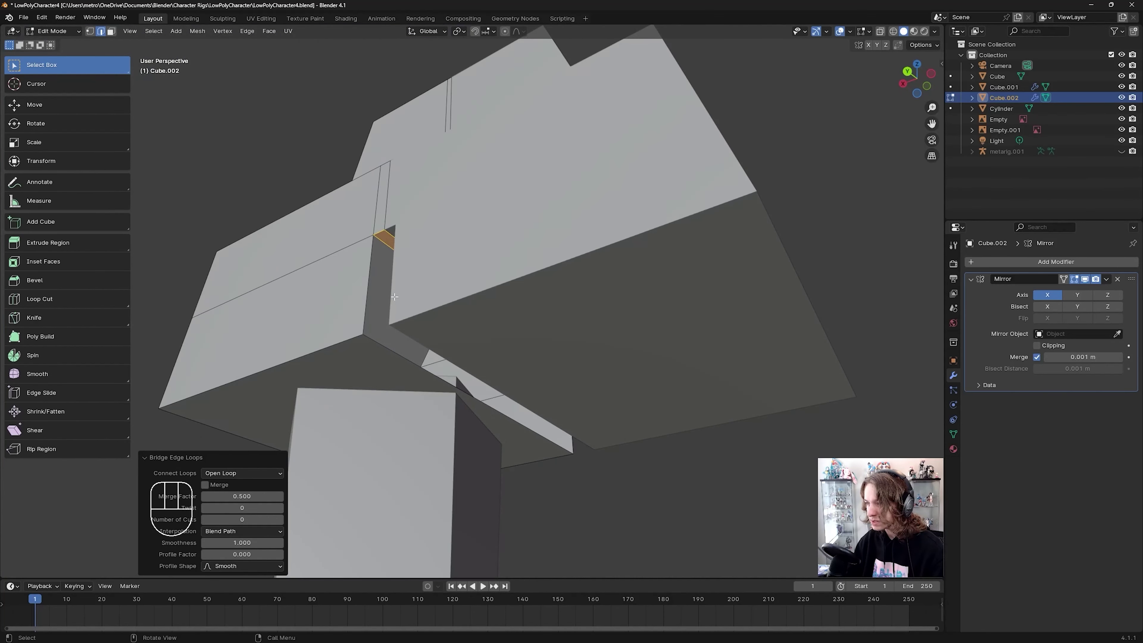
# Step: Bridge the front and back vertical inner leg edges to close the shorts' inner leg wall
pyautogui.click(368, 286)
pyautogui.moveTo(709, 319); pyautogui.dragTo(491, 379, button='middle')
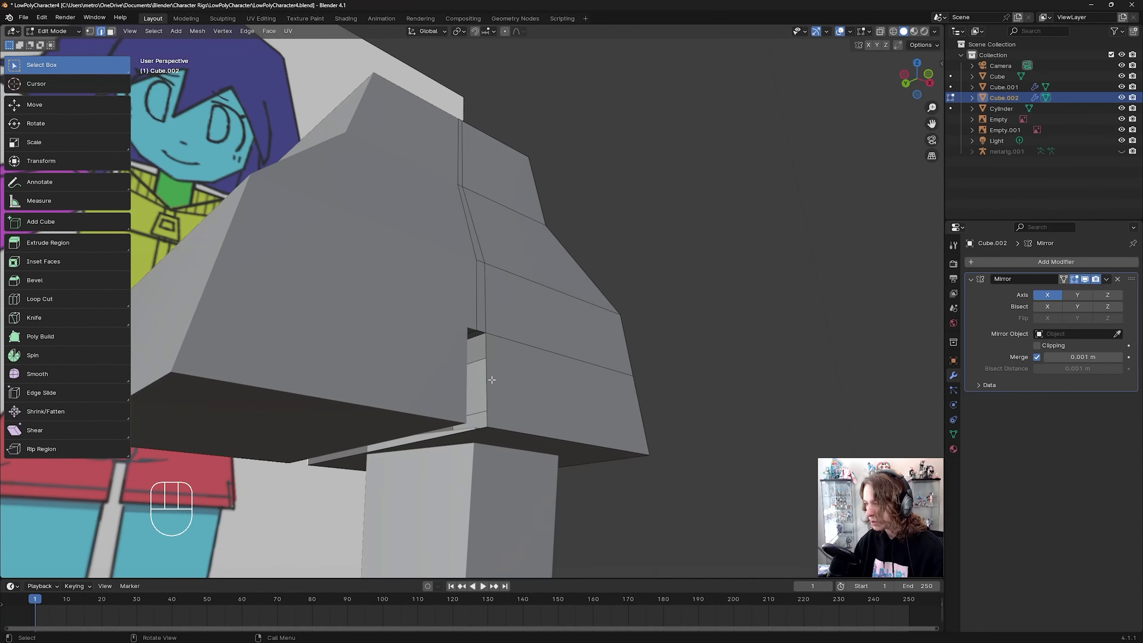
pyautogui.keyDown('shift'); pyautogui.click(491, 379); pyautogui.keyUp('shift')
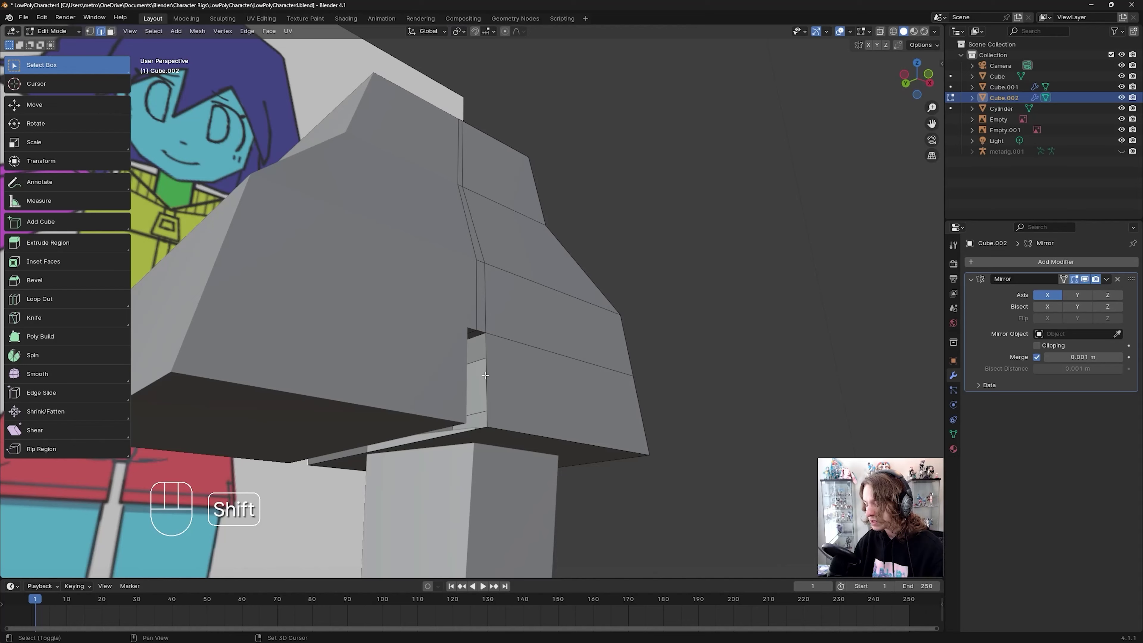
pyautogui.hotkey('ctrl', 'e')
pyautogui.click(566, 365)
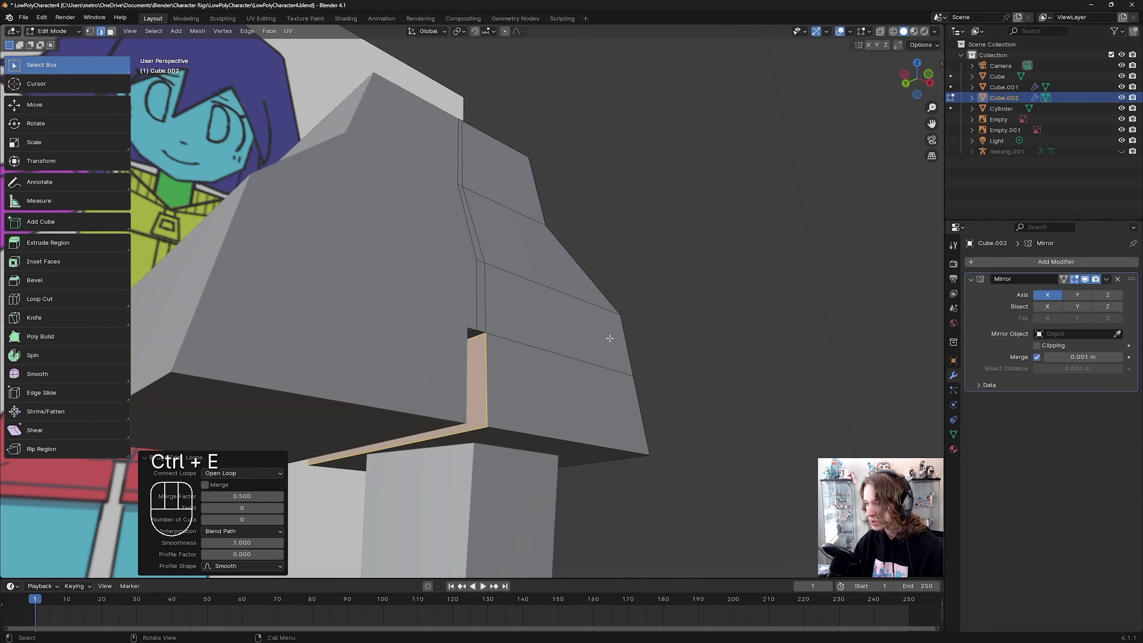
pyautogui.moveTo(566, 366); pyautogui.dragTo(714, 369, button='middle')
# Step: Examine the shorts' leg gap and the overall shape from several angles beside the leg and reference images
pyautogui.scroll(-5, 715, 369)
pyautogui.click(646, 313)
pyautogui.moveTo(647, 313); pyautogui.dragTo(539, 276, button='middle')
pyautogui.scroll(5, 601, 329)
pyautogui.scroll(-4, 492, 340)
pyautogui.scroll(4, 539, 319)
pyautogui.scroll(-5, 537, 293)
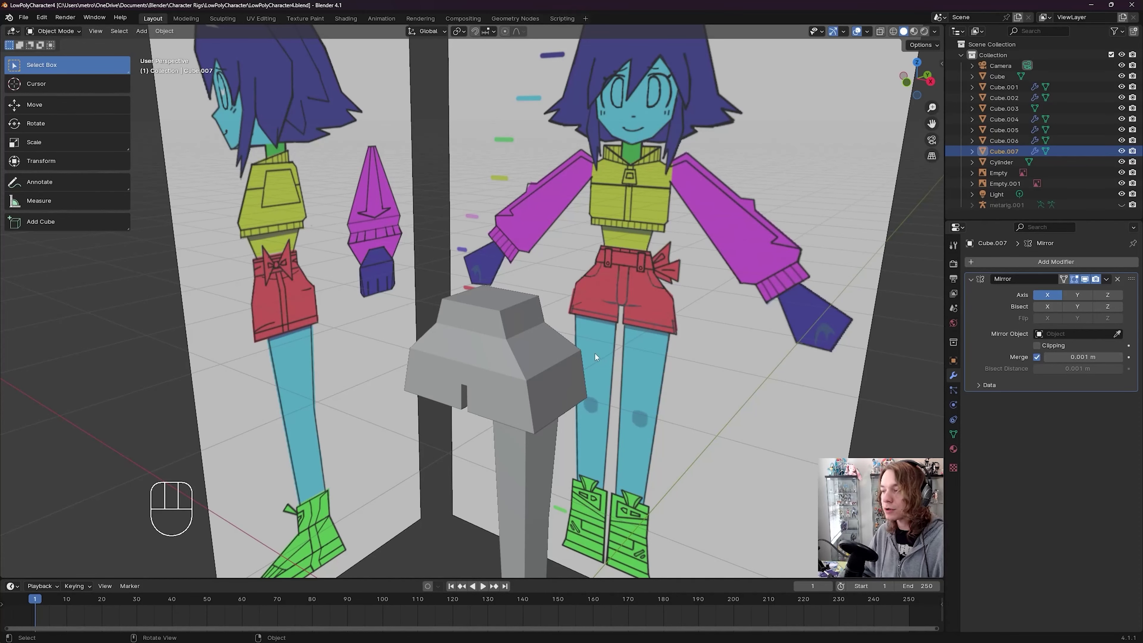
pyautogui.keyDown('shift'); pyautogui.moveTo(652, 377); pyautogui.dragTo(616, 347, button='middle'); pyautogui.keyUp('shift')
pyautogui.scroll(-1, 544, 315)
pyautogui.moveTo(533, 314); pyautogui.dragTo(561, 332, button='middle')
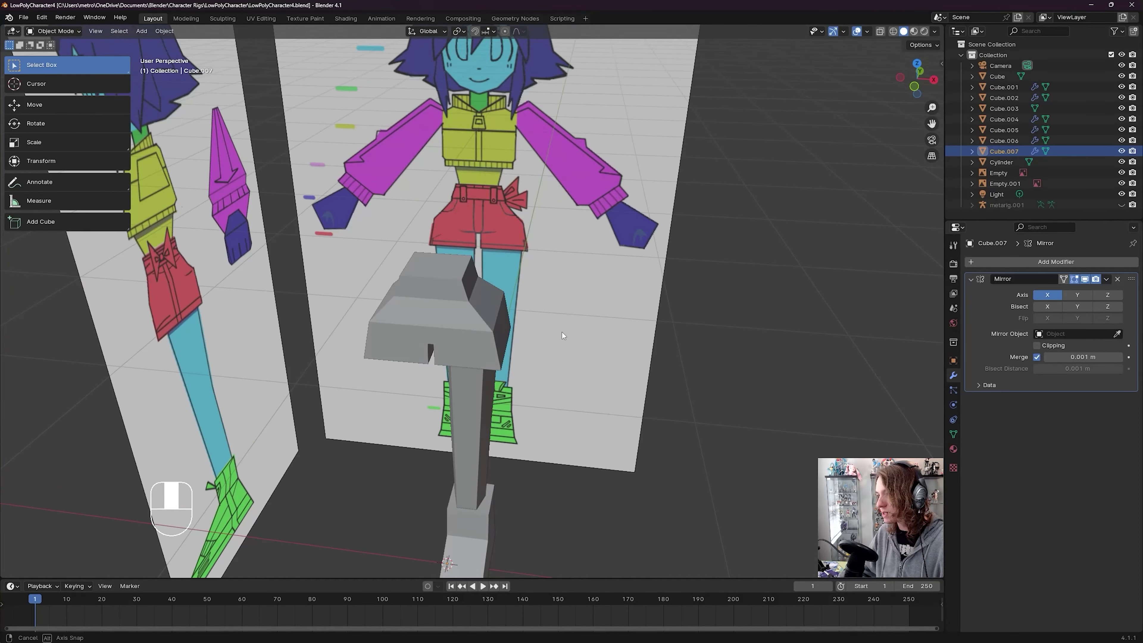
pyautogui.scroll(-2, 562, 332)
# Step: Make the shorts the active object in Object Mode, clear the selection and save the file
pyautogui.click(488, 331)
pyautogui.click(616, 356)
pyautogui.click(643, 418)
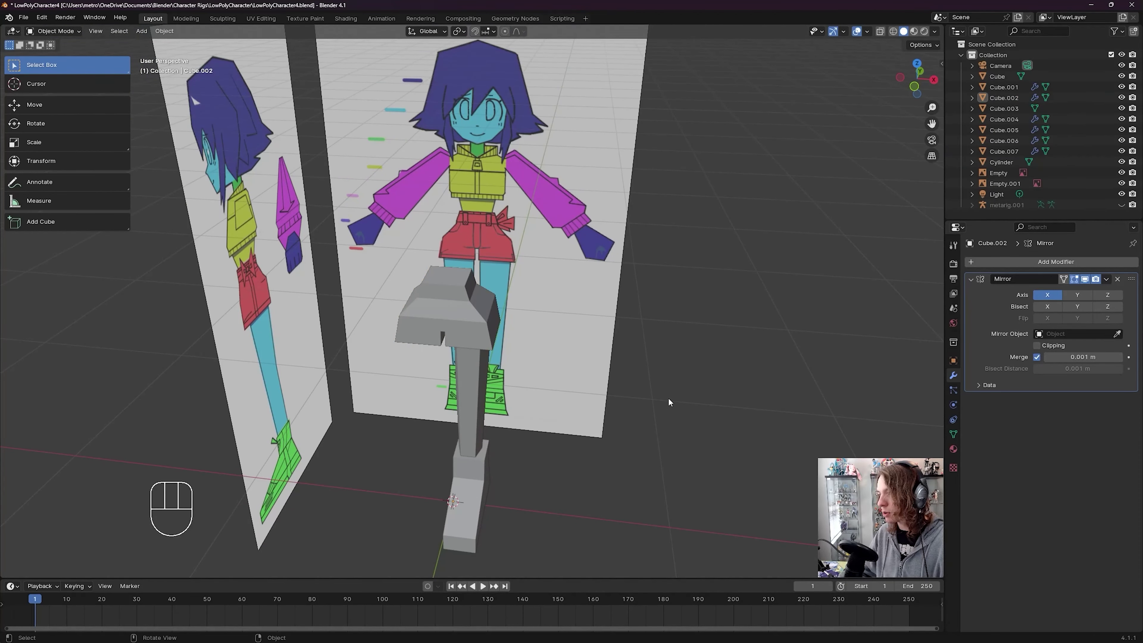
pyautogui.moveTo(668, 397); pyautogui.dragTo(623, 383, button='middle')
pyautogui.scroll(2, 574, 394)
pyautogui.moveTo(543, 416); pyautogui.dragTo(569, 417, button='middle')
pyautogui.hotkey('ctrl', 's')
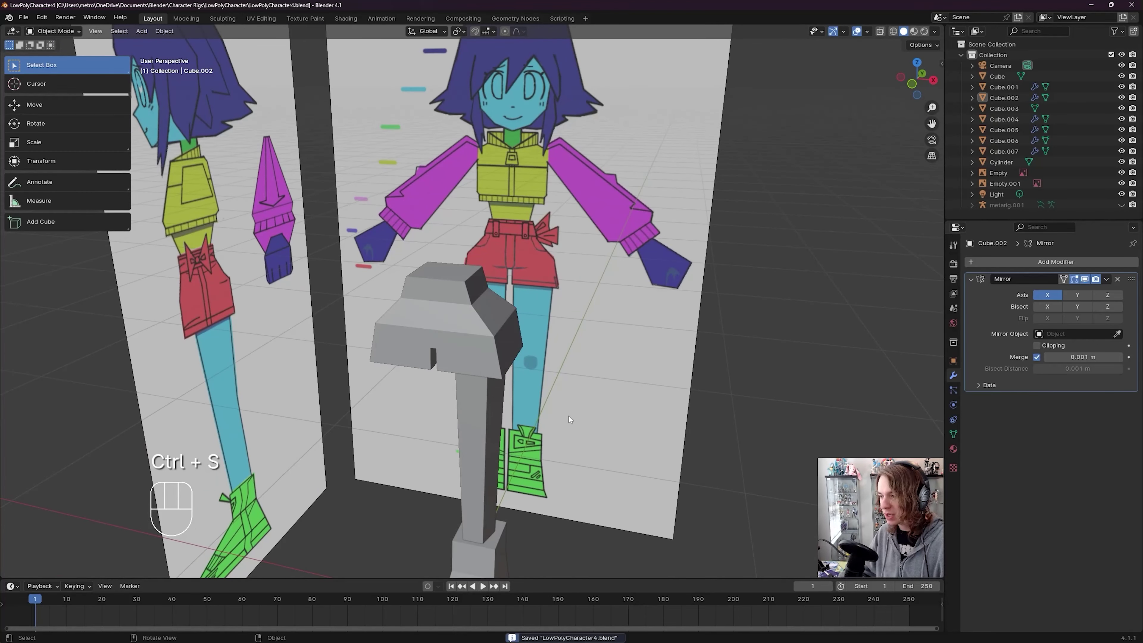
# Step: Add a cube mesh and scale all of its geometry down to about 0.23 in Edit Mode
pyautogui.hotkey('shift', 'a')
pyautogui.moveTo(589, 433)
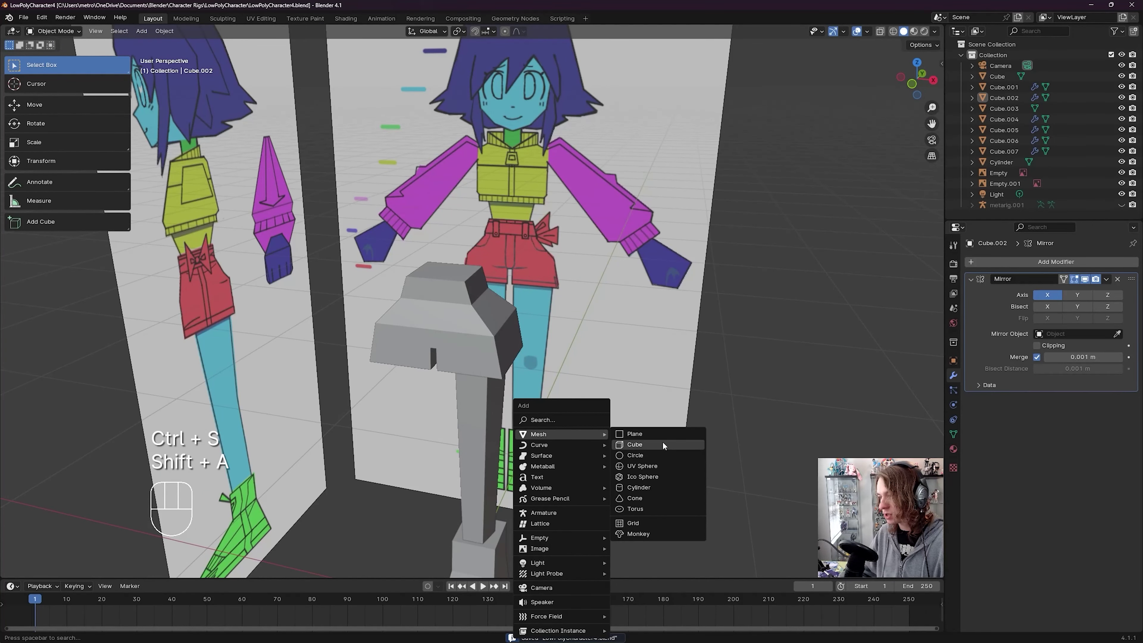
pyautogui.click(661, 445)
pyautogui.scroll(-6, 557, 426)
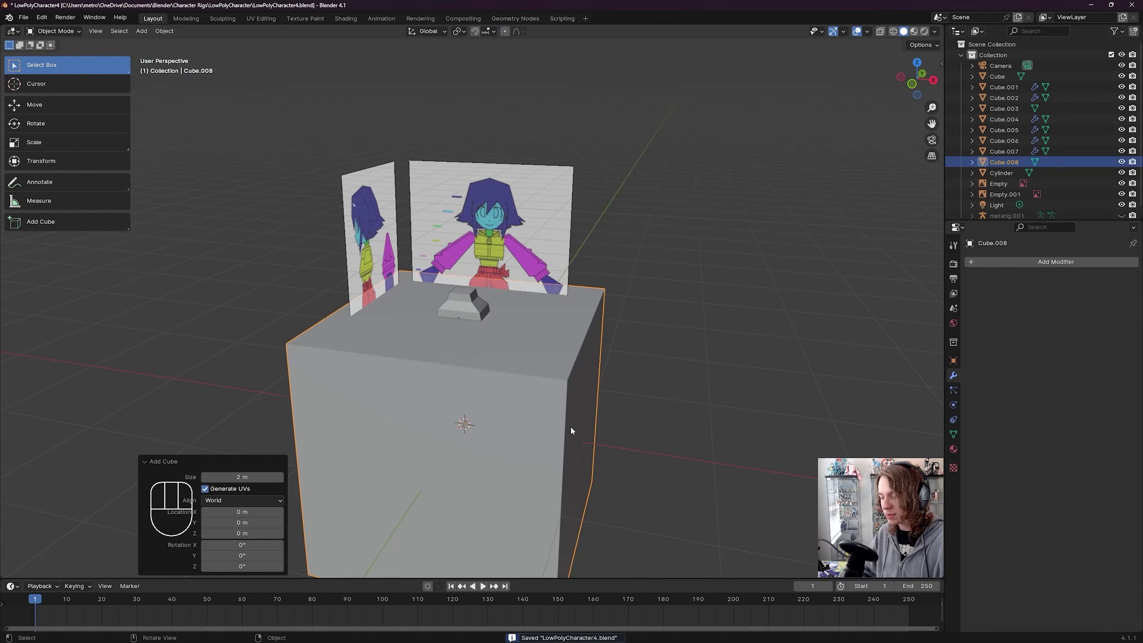
pyautogui.press('Tab')
pyautogui.moveTo(570, 430); pyautogui.dragTo(556, 403, button='middle')
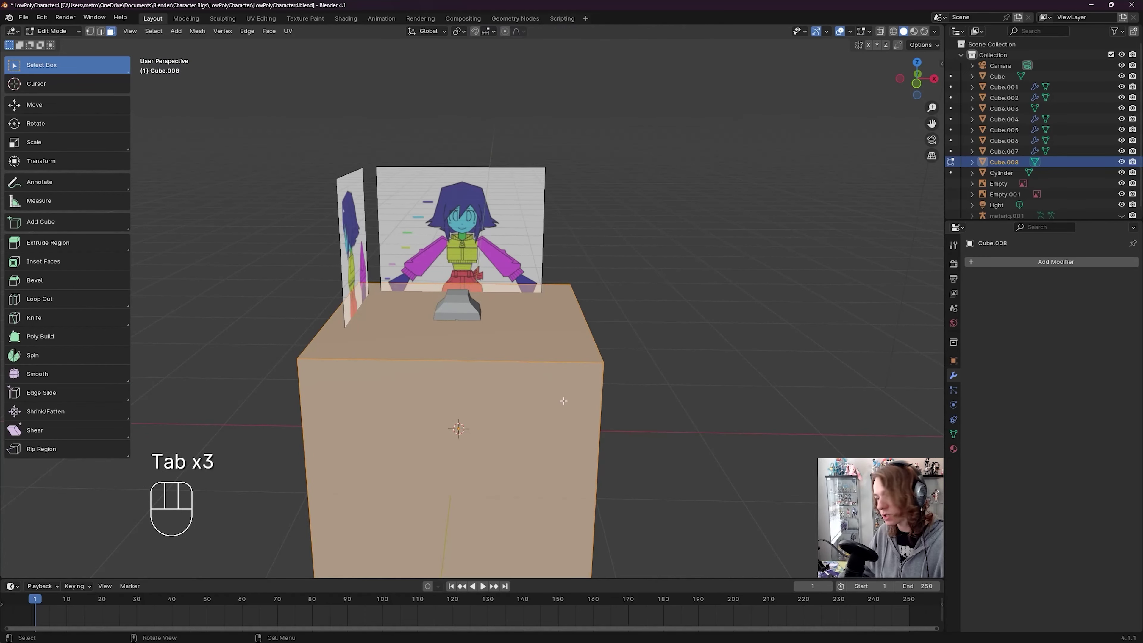
pyautogui.press('a')
pyautogui.scroll(-3, 563, 400)
pyautogui.press('s')
pyautogui.click(513, 386)
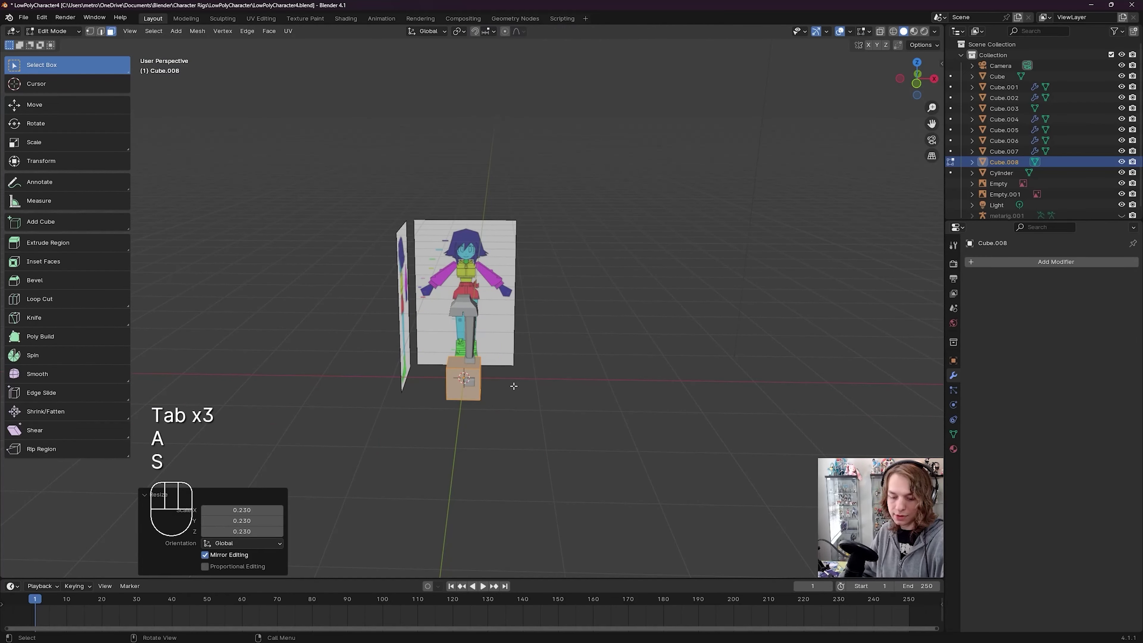
# Step: In front view, move the cube's geometry up along Z by about 1.51 m over the character's head and torso
pyautogui.press('KP_1')
pyautogui.scroll(5, 434, 452)
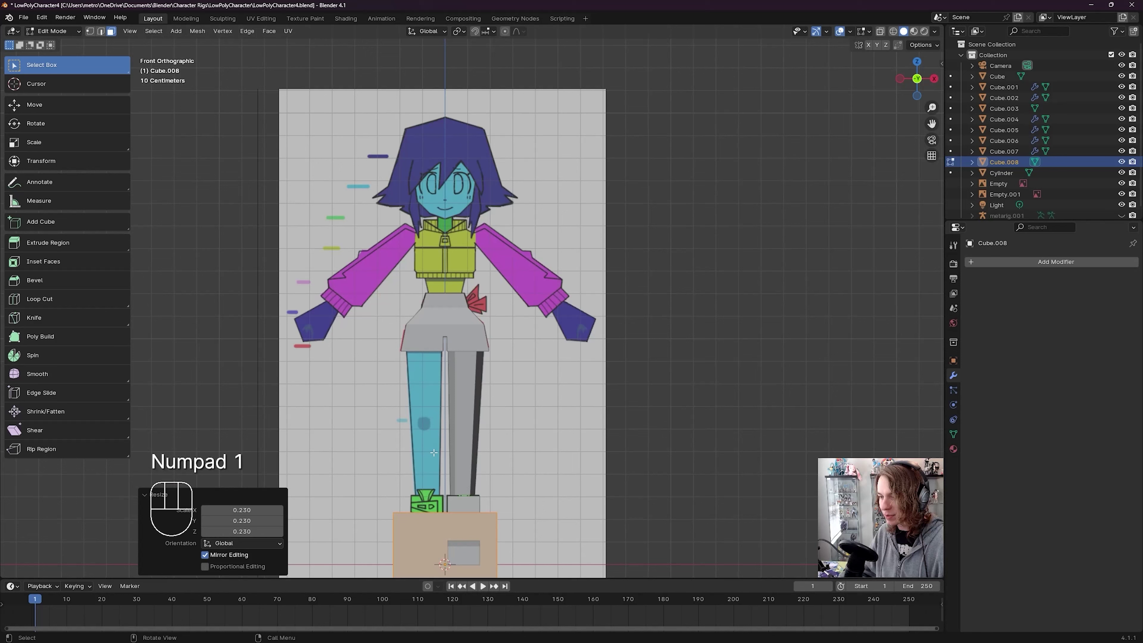
pyautogui.keyDown('shift'); pyautogui.moveTo(196, 479); pyautogui.dragTo(227, 419, button='middle'); pyautogui.keyUp('shift')
pyautogui.press('g')
pyautogui.press('x')
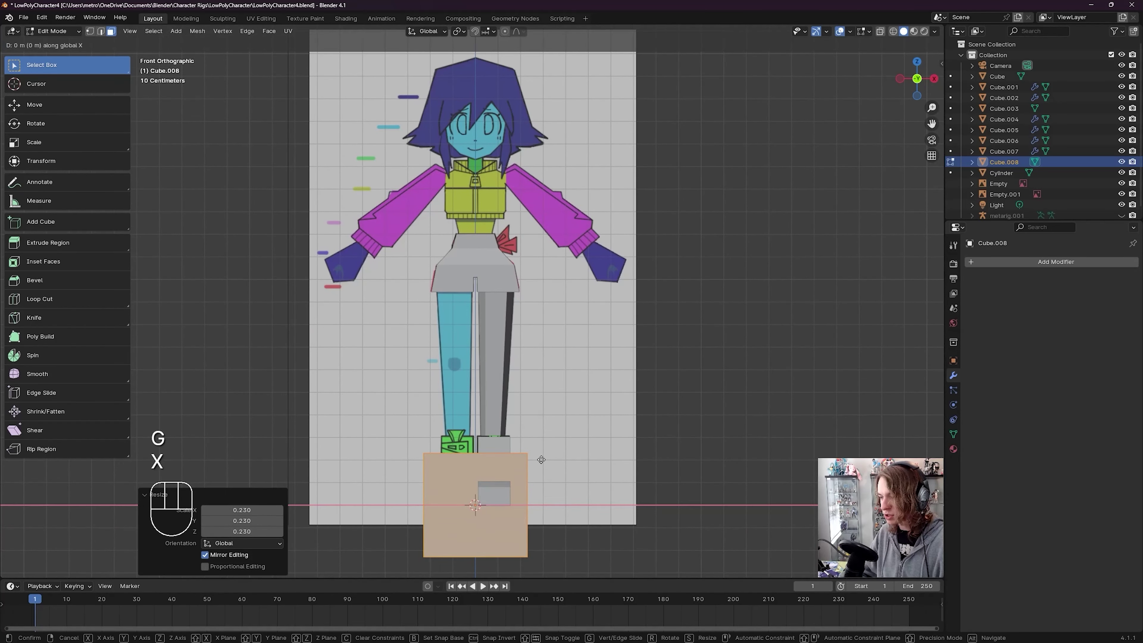
pyautogui.press('z')
pyautogui.click(548, 108)
pyautogui.keyDown('shift'); pyautogui.moveTo(551, 108); pyautogui.dragTo(570, 230, button='middle'); pyautogui.keyUp('shift')
pyautogui.scroll(3, 571, 239)
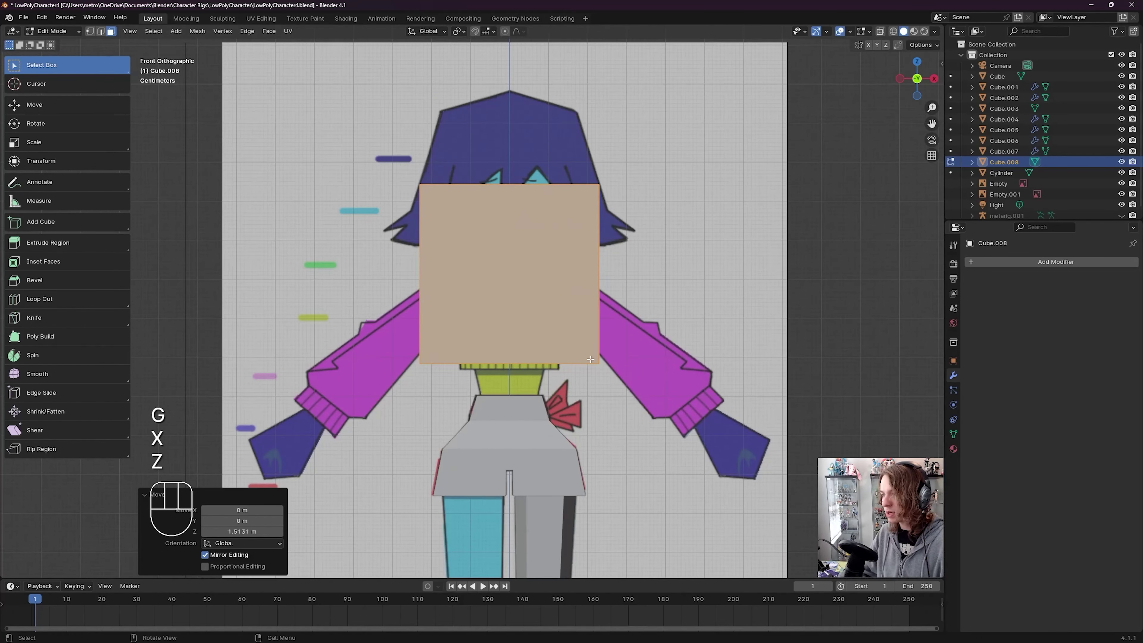
# Step: Scale the cube's geometry to about 0.54, lower it about 0.12 m along Z over the jacket and save the file
pyautogui.press('s')
pyautogui.click(565, 315)
pyautogui.press('g')
pyautogui.press('z')
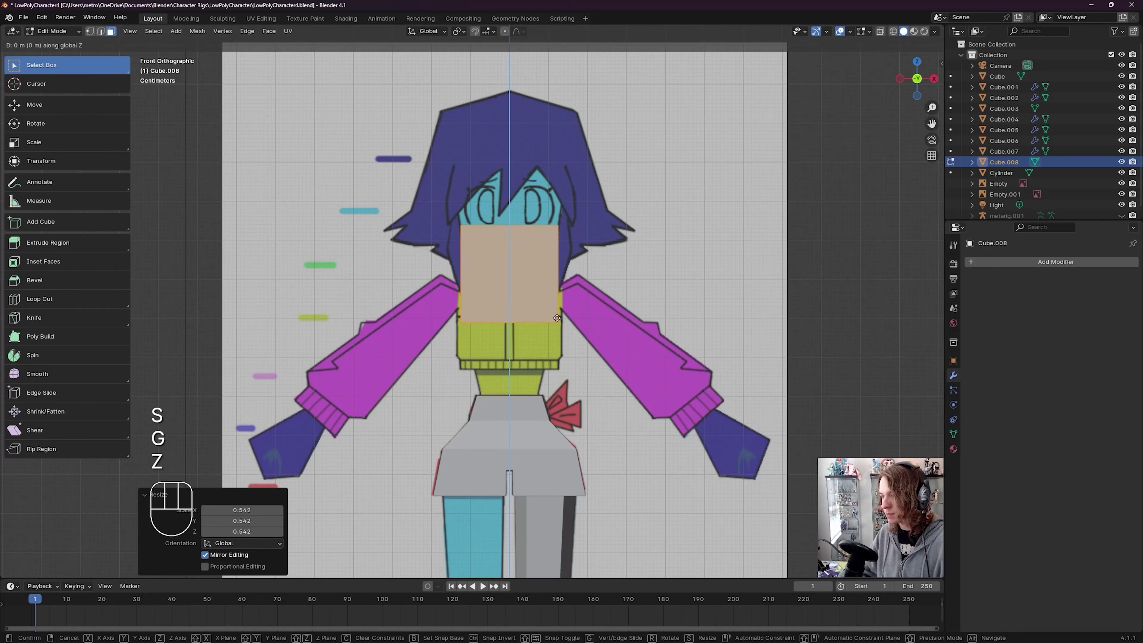
pyautogui.click(561, 366)
pyautogui.hotkey('ctrl', 's')
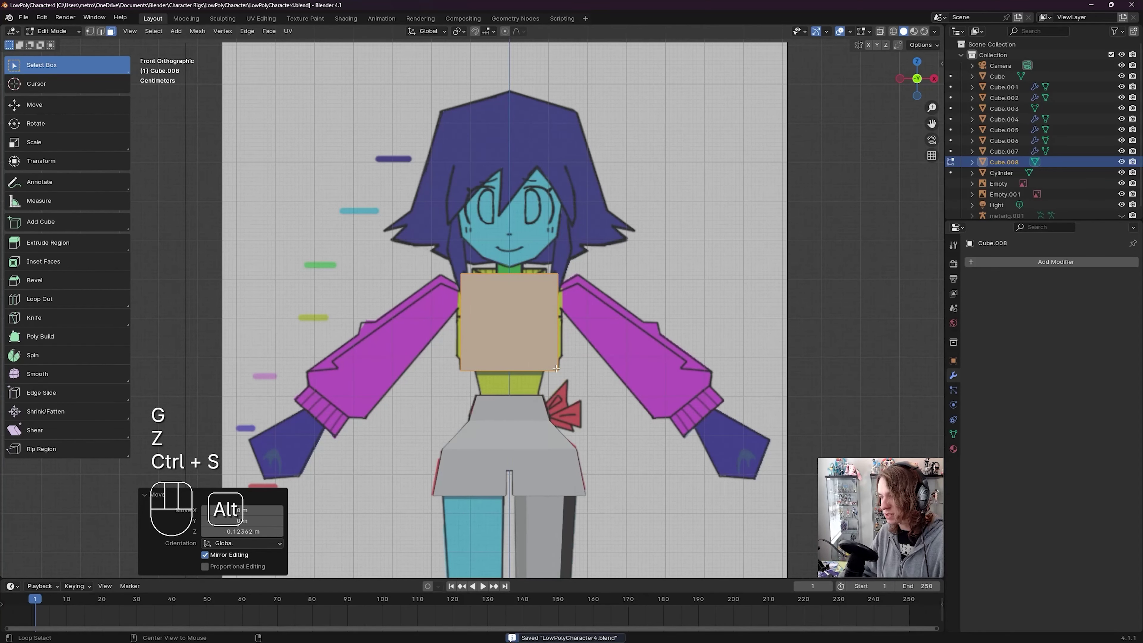
# Step: Turn on X-ray display to see the jacket reference through the cube and save the file
pyautogui.hotkey('alt', 'z')
pyautogui.hotkey('ctrl', 's')
pyautogui.scroll(6, 571, 342)
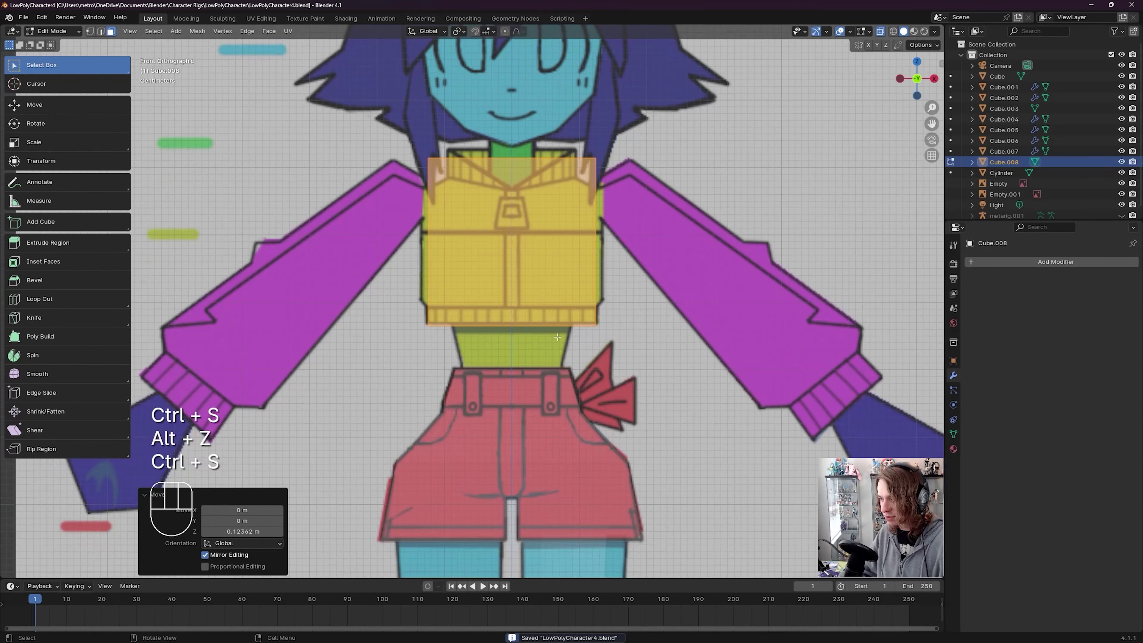
pyautogui.keyDown('shift'); pyautogui.moveTo(574, 315); pyautogui.dragTo(514, 365, button='middle'); pyautogui.keyUp('shift')
pyautogui.scroll(-1, 513, 365)
pyautogui.hotkey('ctrl', 's')
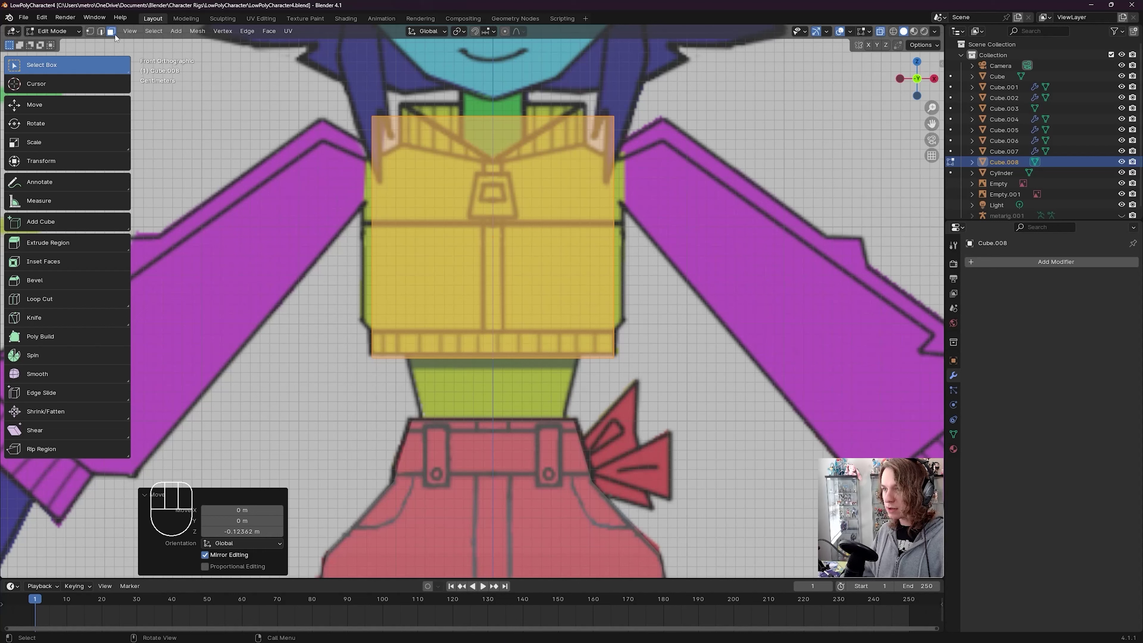
# Step: Lower the cube's bottom face about 0.063 m along Z to the shorts' waistband and scale it to about 0.58
pyautogui.click(579, 453)
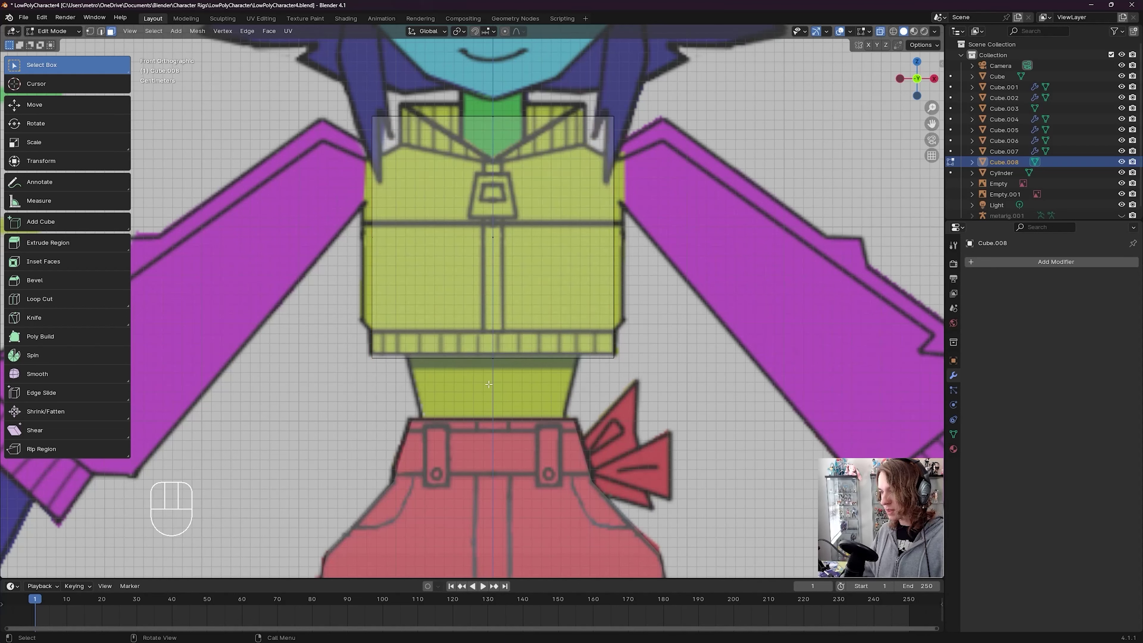
pyautogui.click(490, 377)
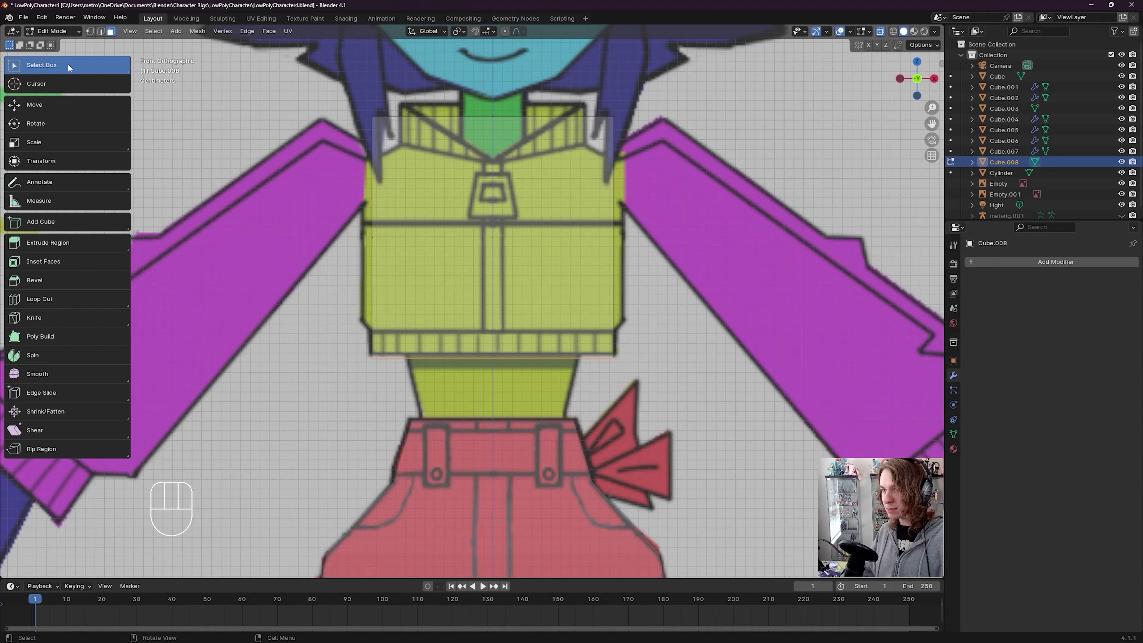
pyautogui.press('g')
pyautogui.press('z')
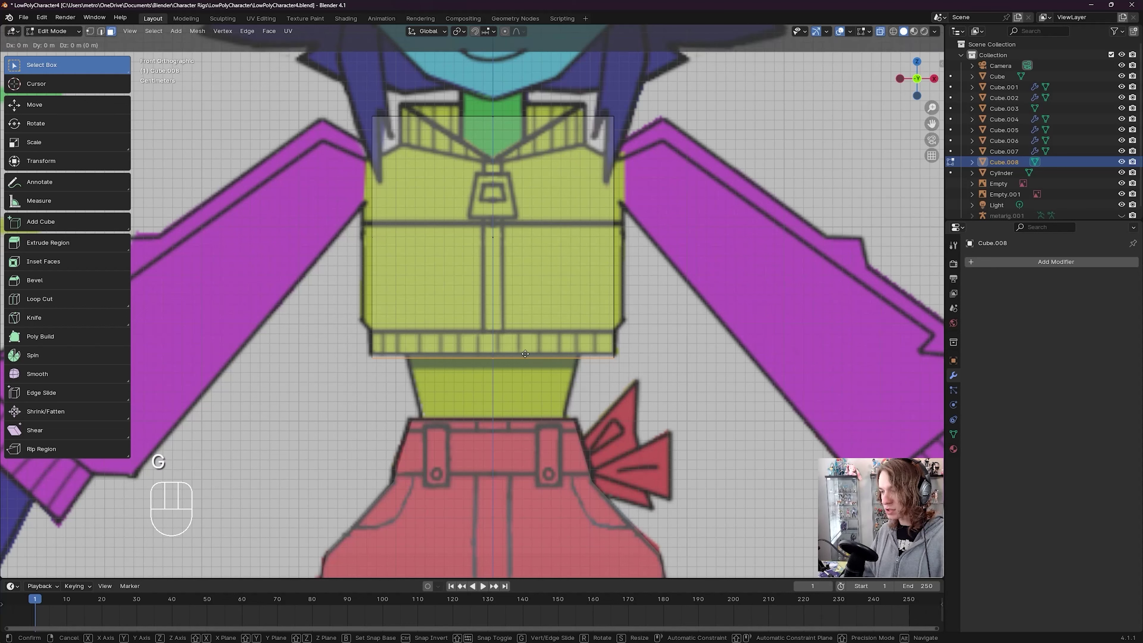
pyautogui.click(599, 424)
pyautogui.press('s')
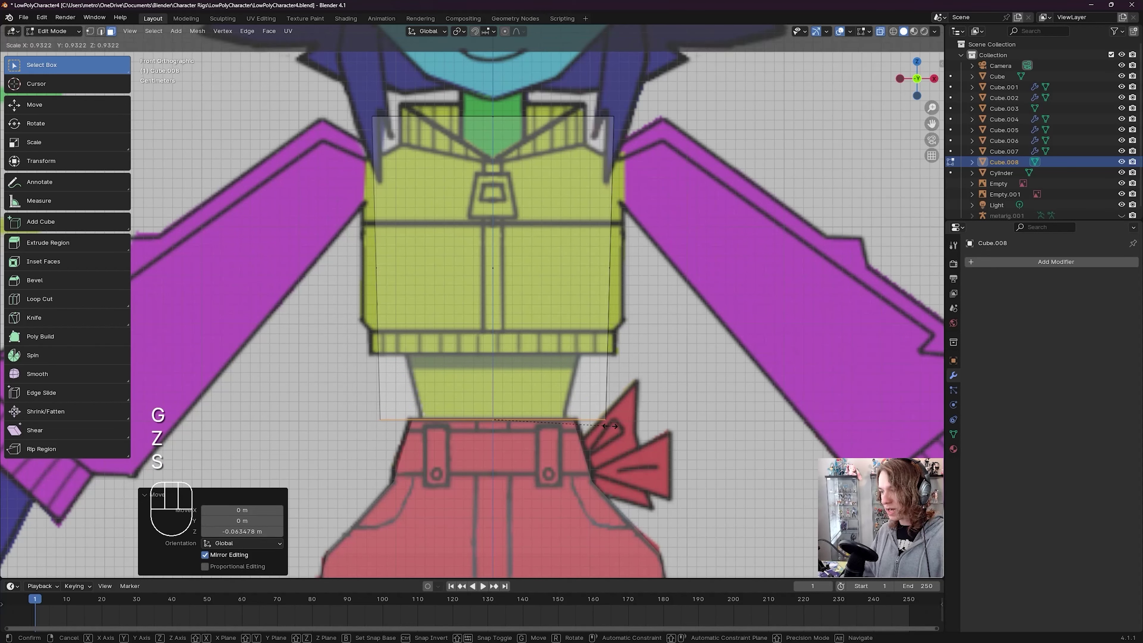
pyautogui.click(482, 225)
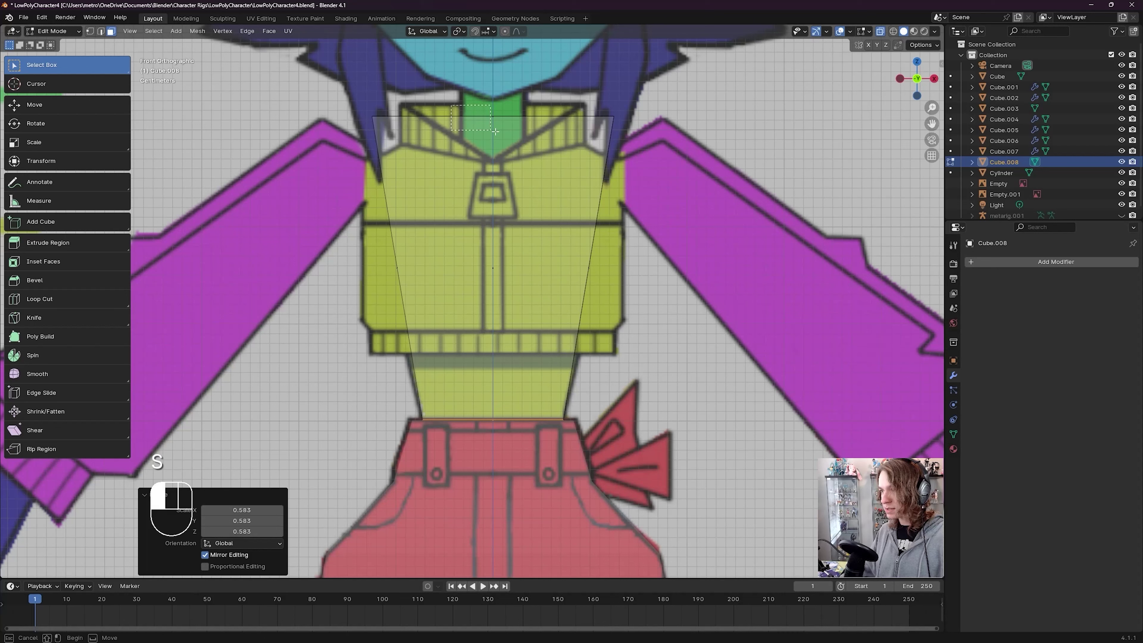
# Step: Lower the cube's top face about 0.246 m along Z to the jacket's lower edge, narrow it to the waist outline and save
pyautogui.click(504, 124)
pyautogui.press('g')
pyautogui.press('z')
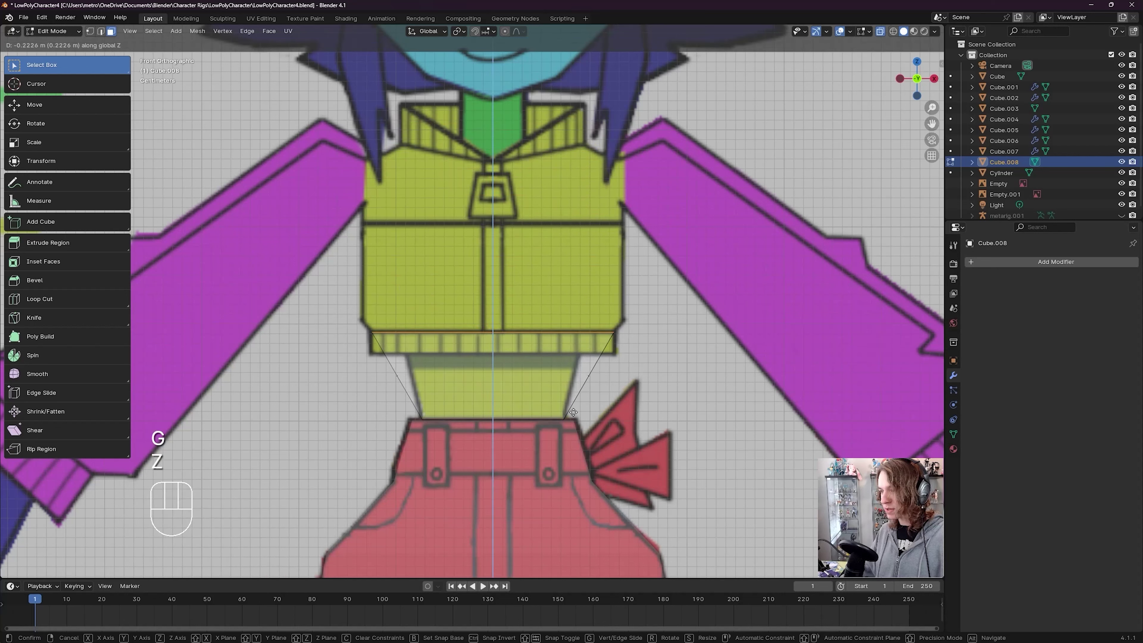
pyautogui.click(610, 392)
pyautogui.press('s')
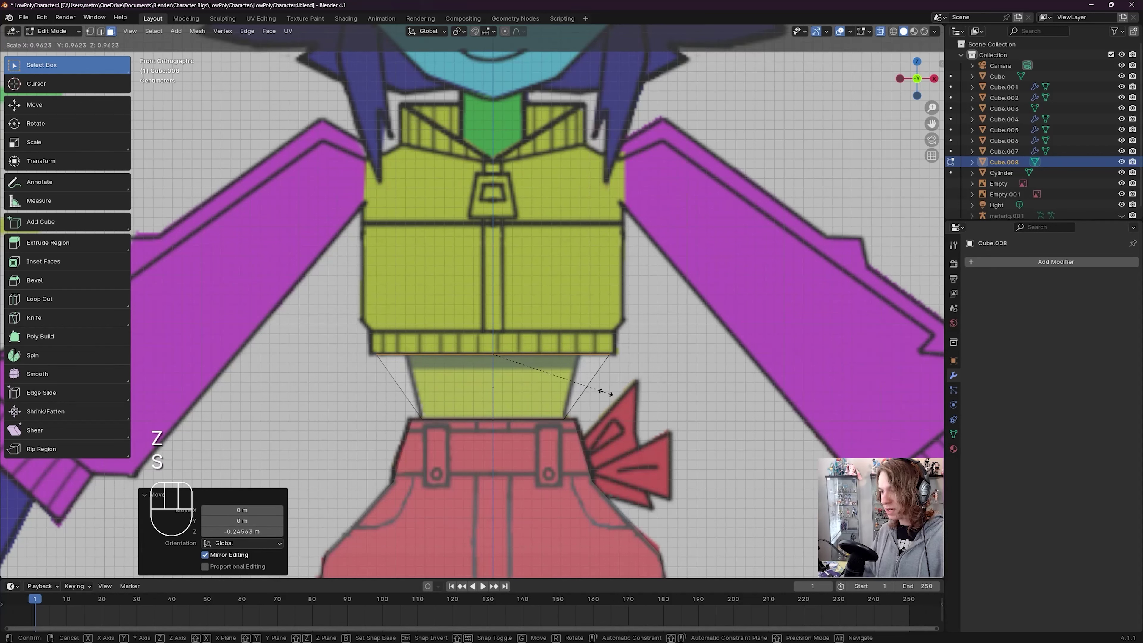
pyautogui.click(569, 392)
pyautogui.hotkey('ctrl', 's')
pyautogui.hotkey('ctrl', 's')
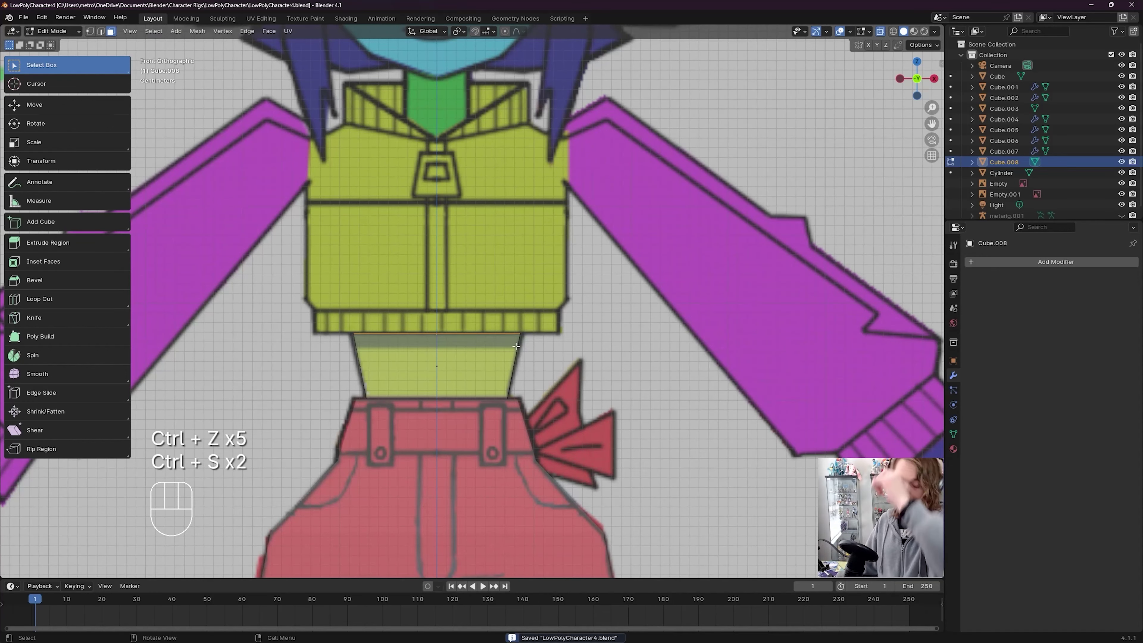
pyautogui.scroll(2, 532, 353)
pyautogui.hotkey('ctrl', 's')
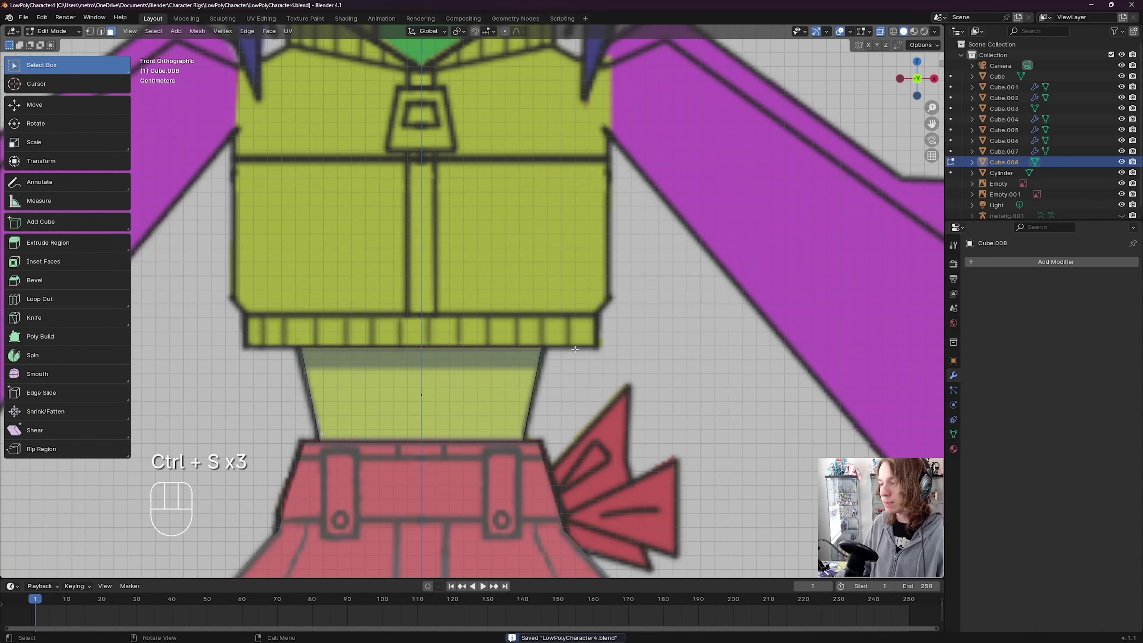
# Step: Extrude the waist's top face up about 0.023 m, scale it by about 1.465 to the jacket hem's width and save
pyautogui.press('e')
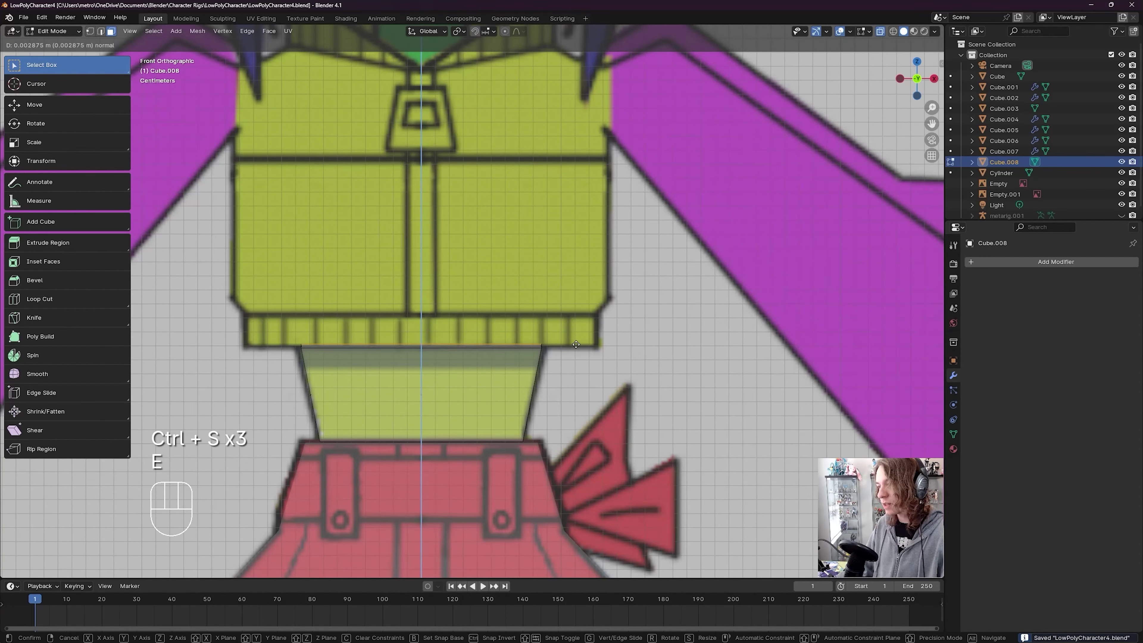
pyautogui.click(583, 317)
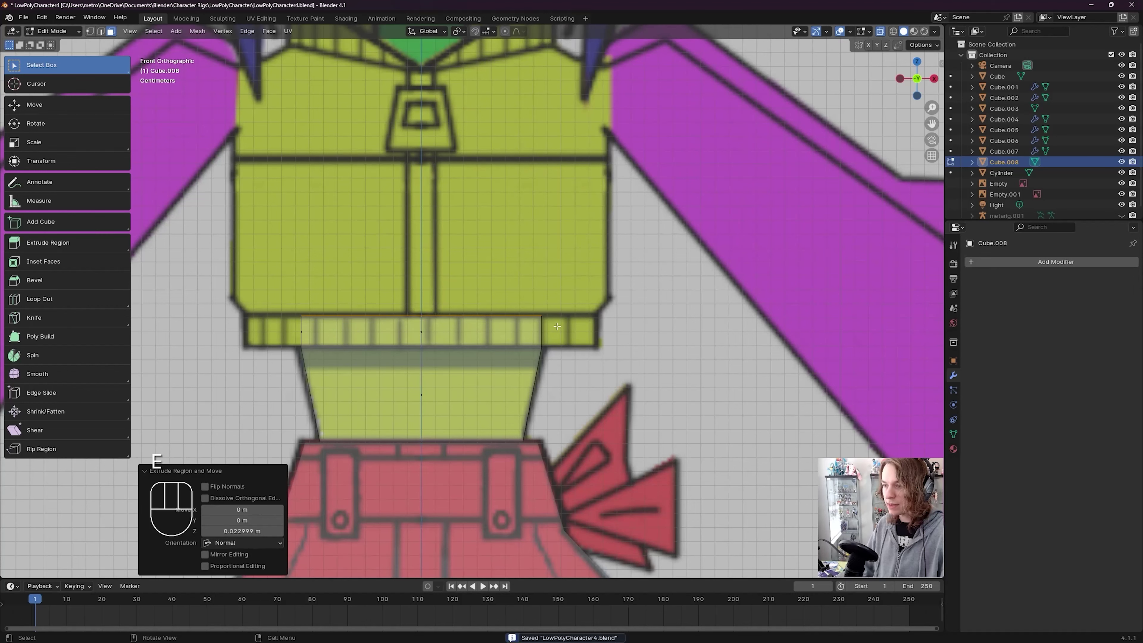
pyautogui.press('s')
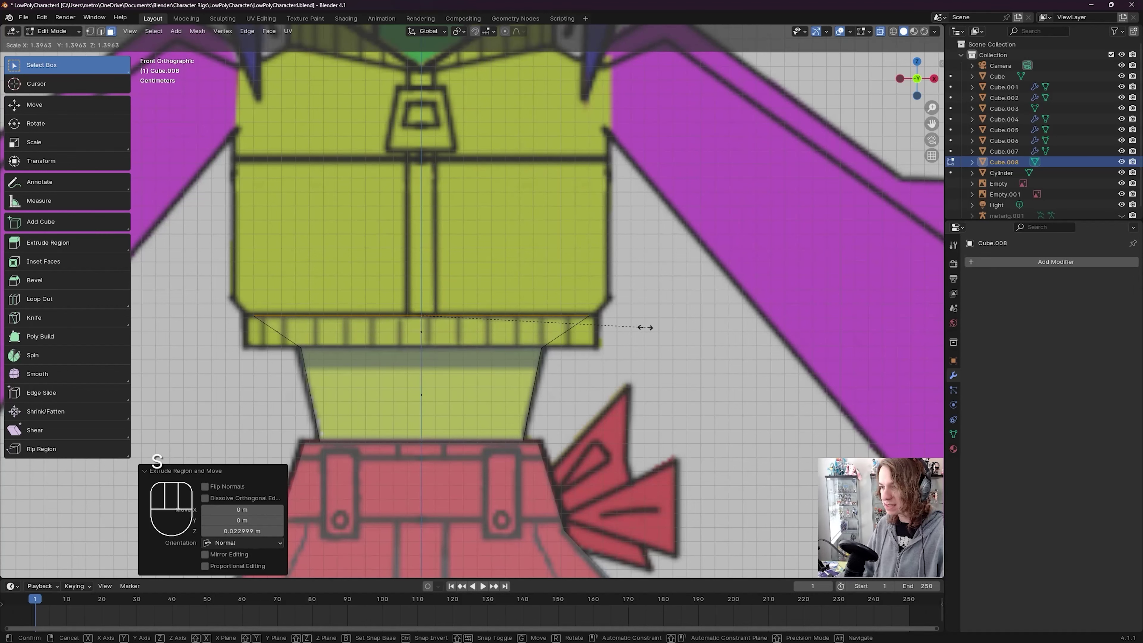
pyautogui.click(655, 326)
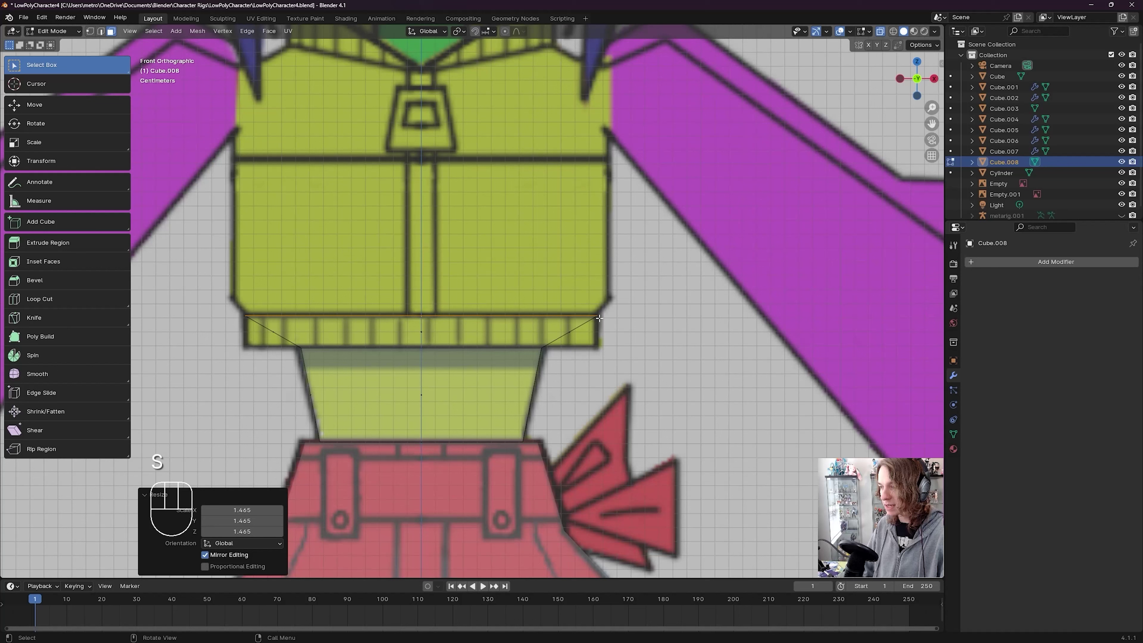
pyautogui.scroll(2, 605, 317)
pyautogui.hotkey('ctrl', 's')
pyautogui.scroll(-2, 604, 324)
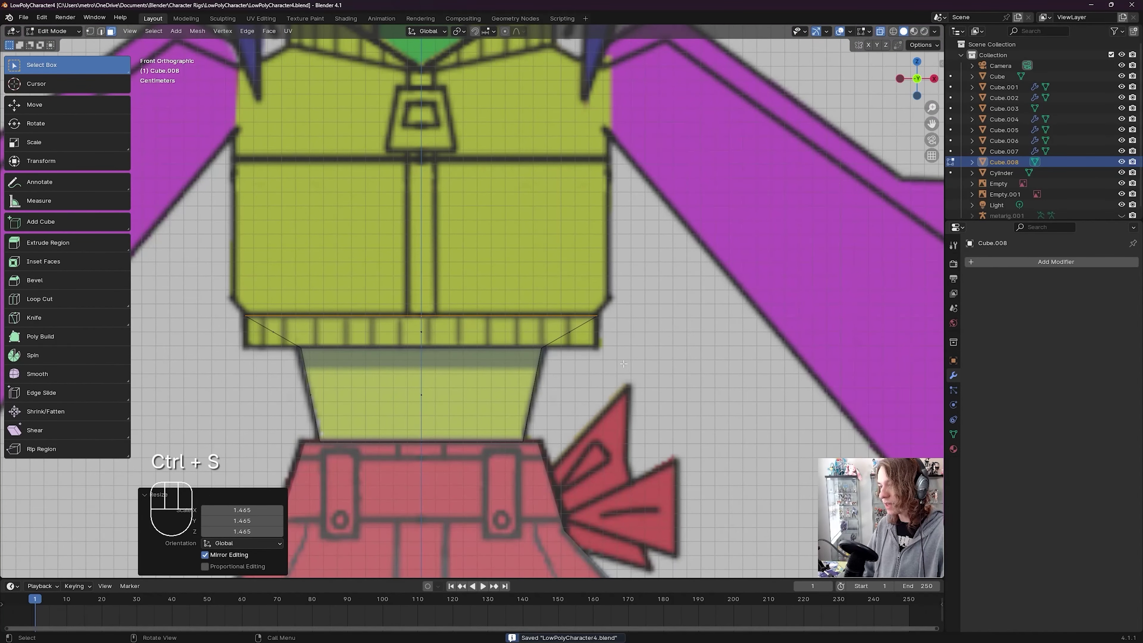
# Step: Lower the widened top face about 0.021 m along Z to the bottom edge of the jacket's hem
pyautogui.keyDown('shift'); pyautogui.moveTo(592, 360); pyautogui.dragTo(603, 336, button='middle'); pyautogui.keyUp('shift')
pyautogui.press('g')
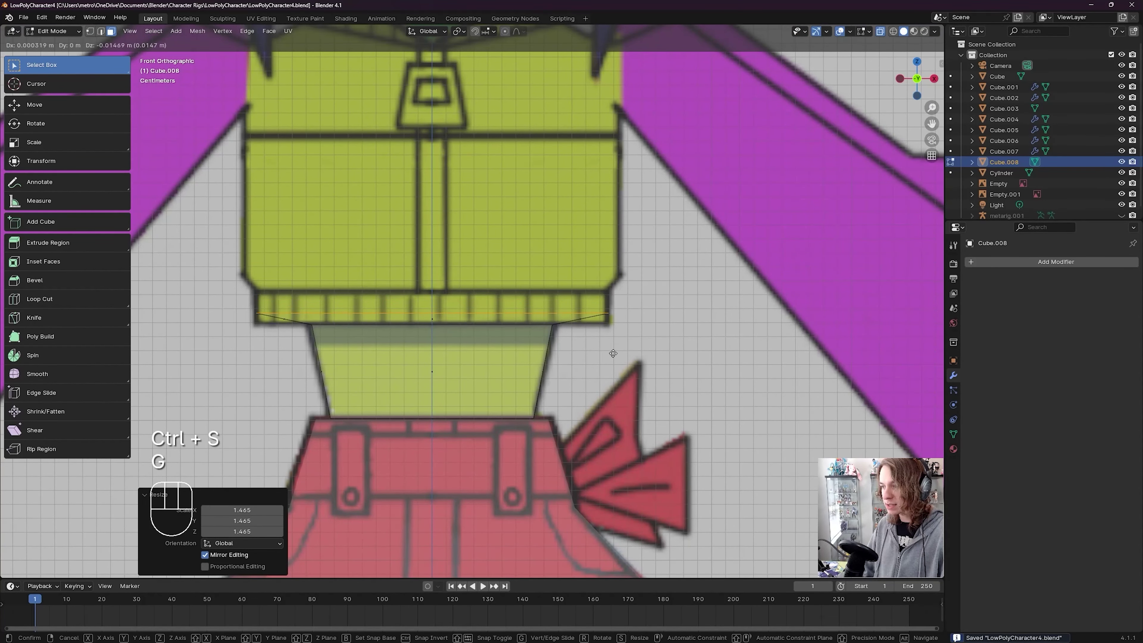
pyautogui.press('x')
pyautogui.press('z')
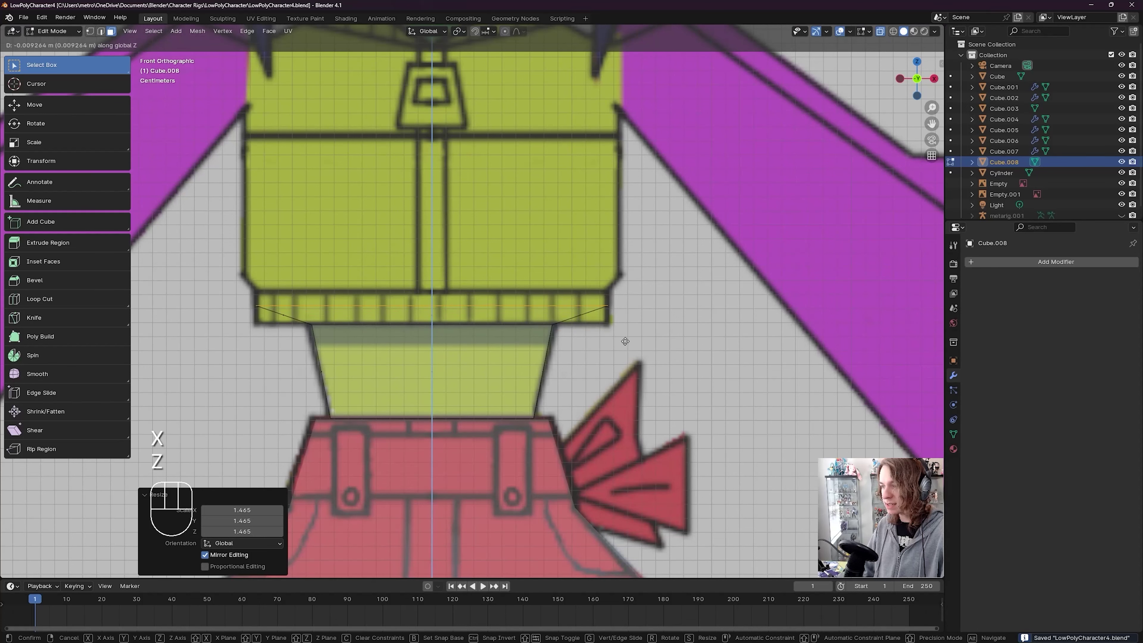
pyautogui.click(629, 361)
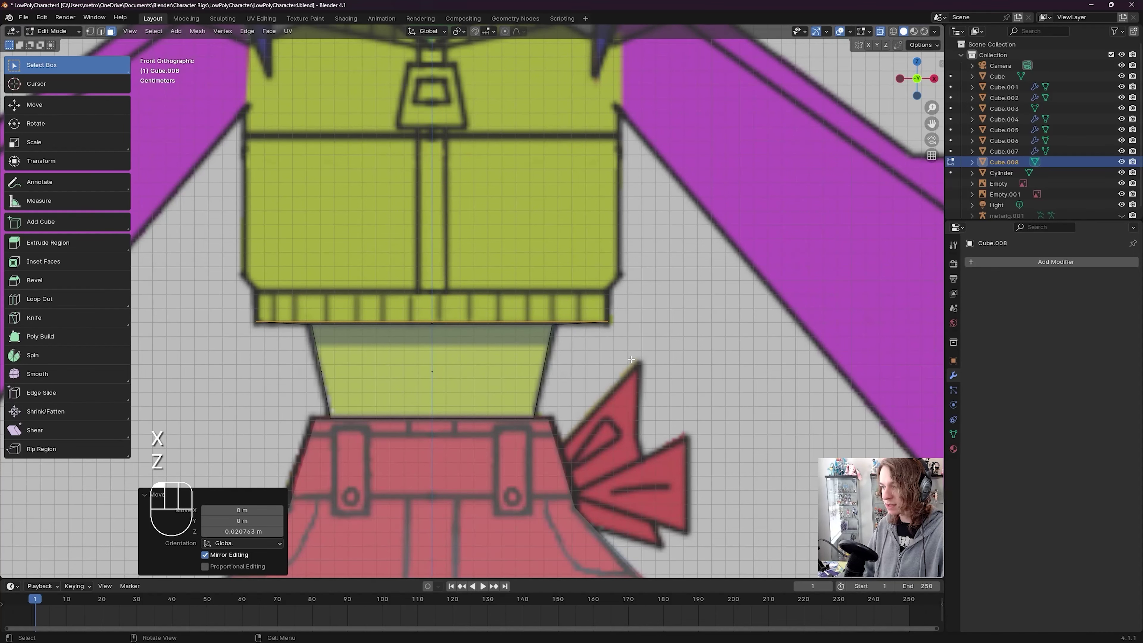
# Step: Extrude the widened face up about 0.022 m to the top of the jacket's ribbed hem and save the file
pyautogui.scroll(1, 634, 356)
pyautogui.press('e')
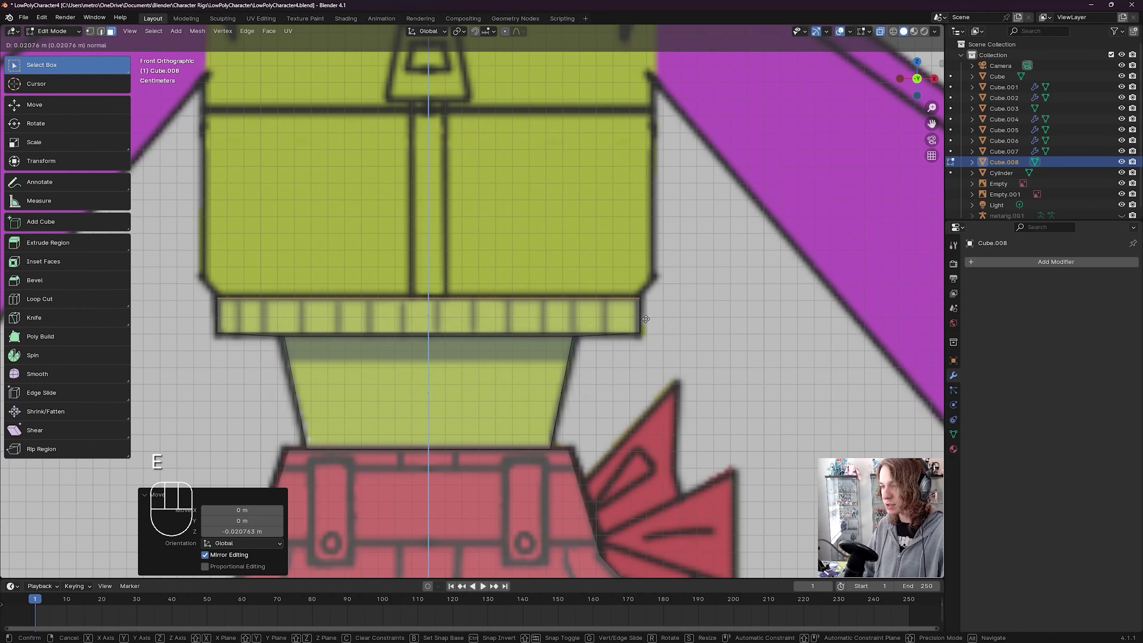
pyautogui.click(647, 317)
pyautogui.keyDown('shift'); pyautogui.moveTo(647, 317); pyautogui.dragTo(646, 369, button='middle'); pyautogui.keyUp('shift')
pyautogui.scroll(-1, 644, 361)
pyautogui.hotkey('ctrl', 's')
pyautogui.hotkey('ctrl', 's')
pyautogui.hotkey('ctrl', 's')
pyautogui.hotkey('ctrl', 's')
pyautogui.hotkey('ctrl', 's')
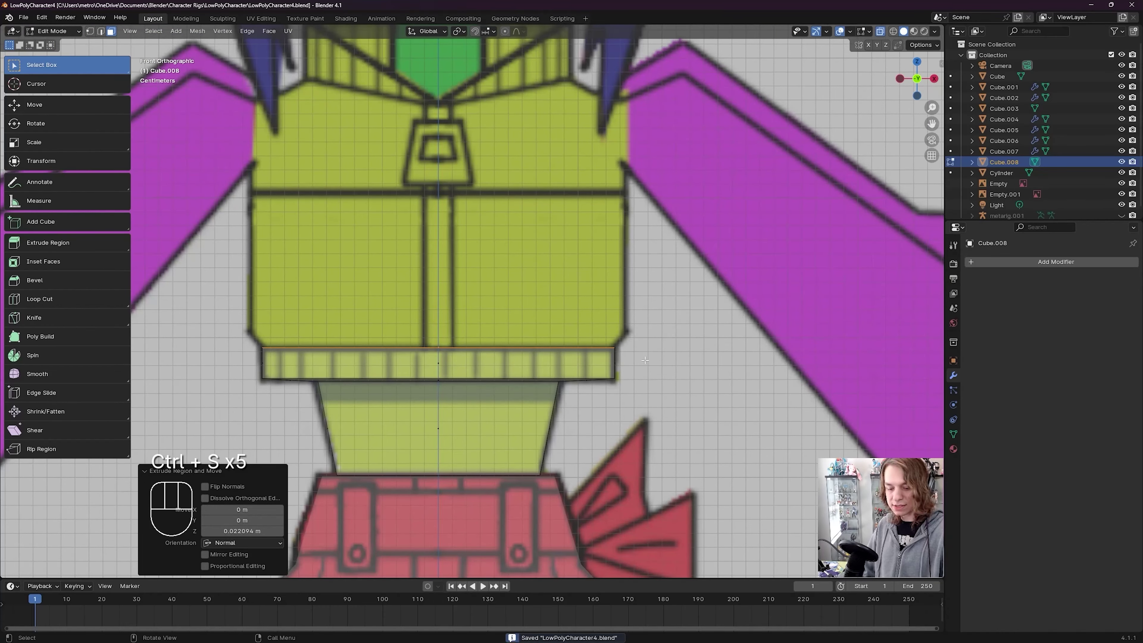
# Step: In right side view, move the hem band's front face about 0.027 m forward along Y to the reference's front edge
pyautogui.press('KP_3')
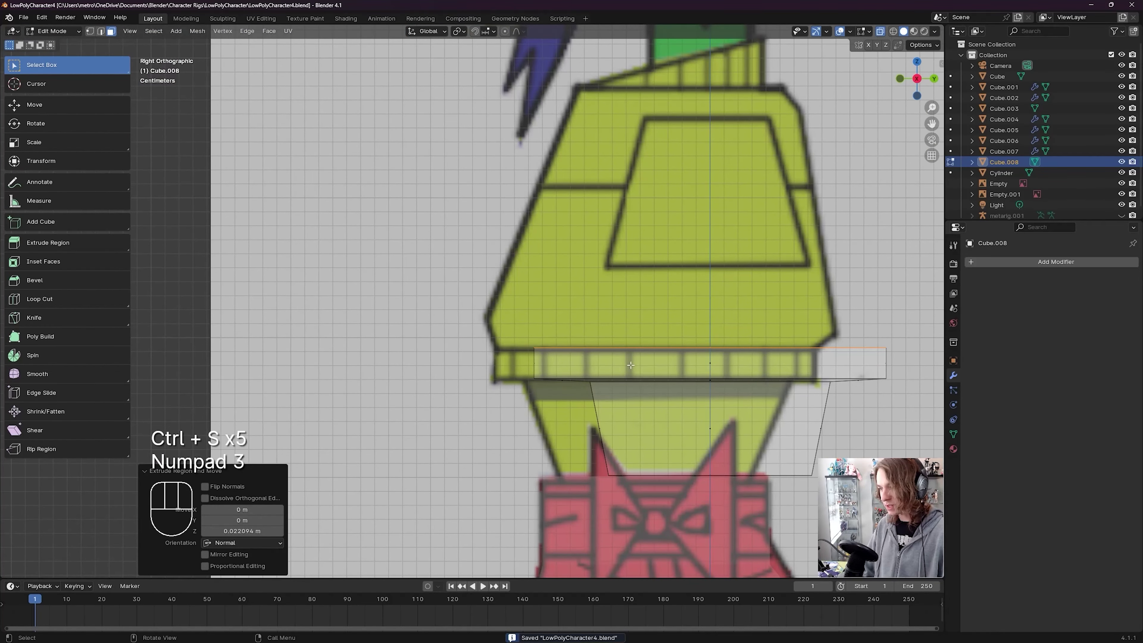
pyautogui.keyDown('shift'); pyautogui.moveTo(630, 365); pyautogui.dragTo(473, 346, button='middle'); pyautogui.keyUp('shift')
pyautogui.scroll(-1, 474, 346)
pyautogui.hotkey('ctrl', 's')
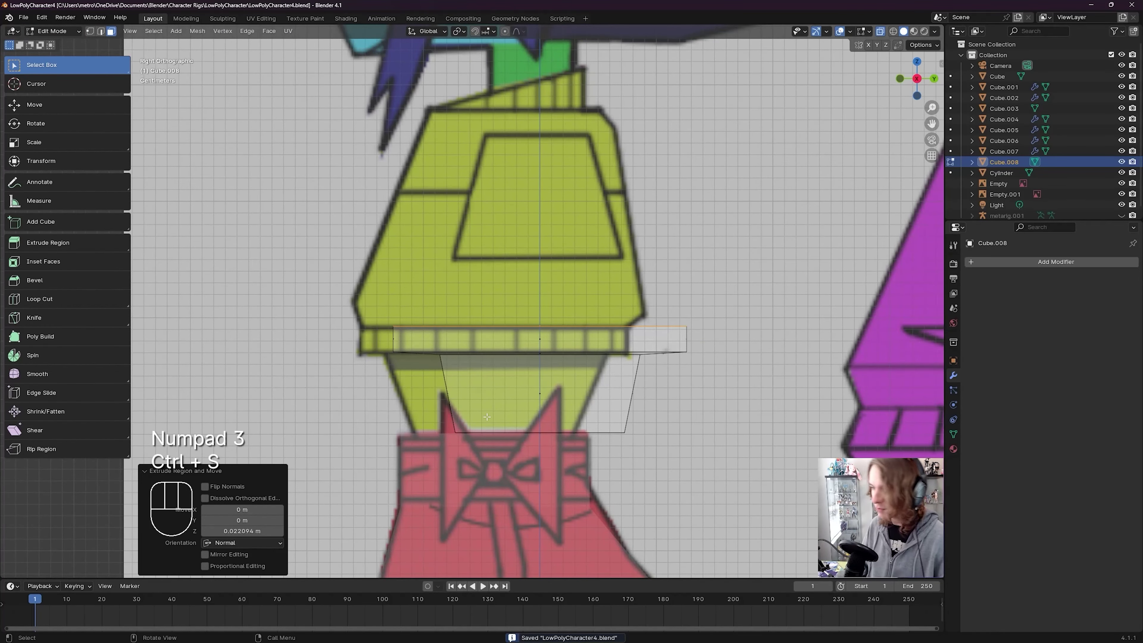
pyautogui.hotkey('ctrl', 's')
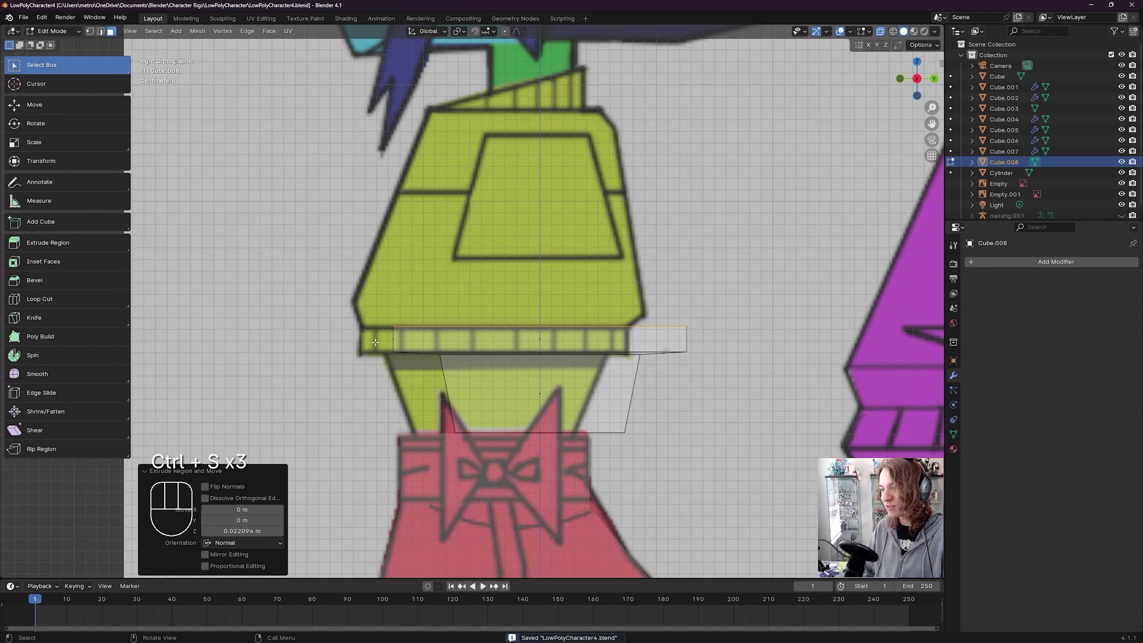
pyautogui.moveTo(359, 327); pyautogui.dragTo(408, 366)
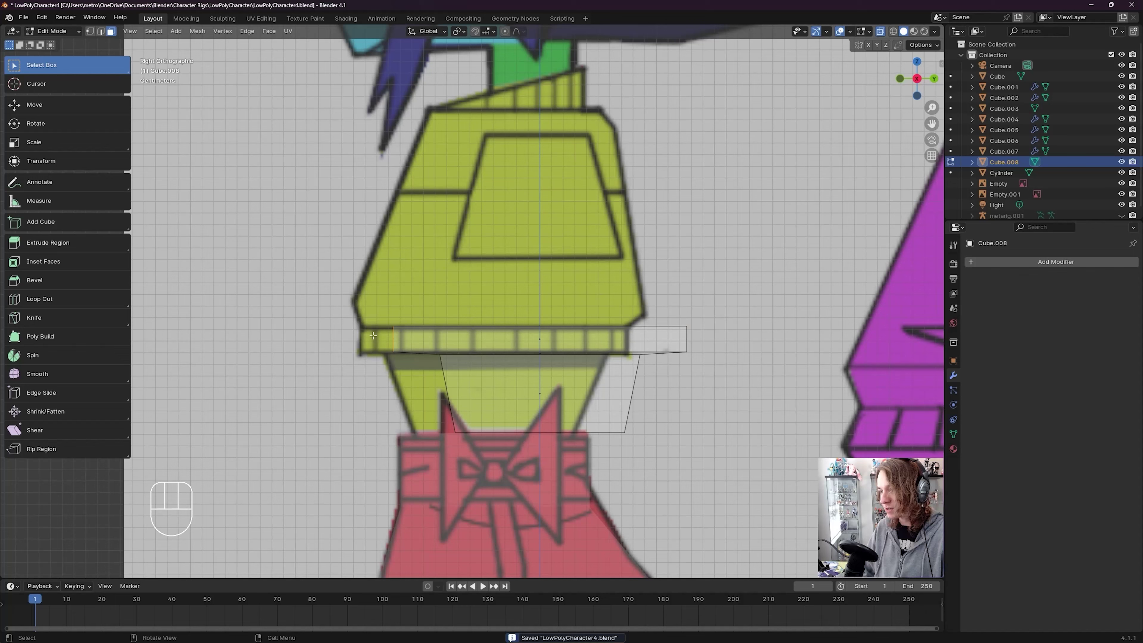
pyautogui.scroll(2, 315, 299)
pyautogui.moveTo(315, 299); pyautogui.dragTo(379, 386)
pyautogui.keyDown('shift'); pyautogui.moveTo(379, 385); pyautogui.dragTo(423, 378, button='middle'); pyautogui.keyUp('shift')
pyautogui.press('g')
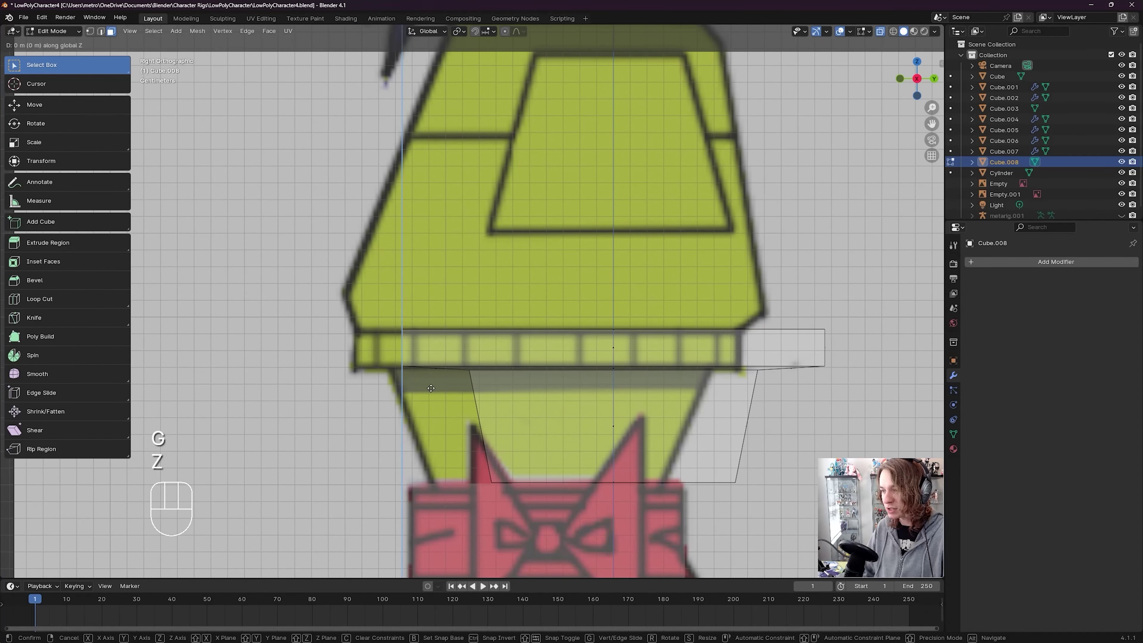
pyautogui.press('z')
pyautogui.press('y')
pyautogui.rightClick(389, 387)
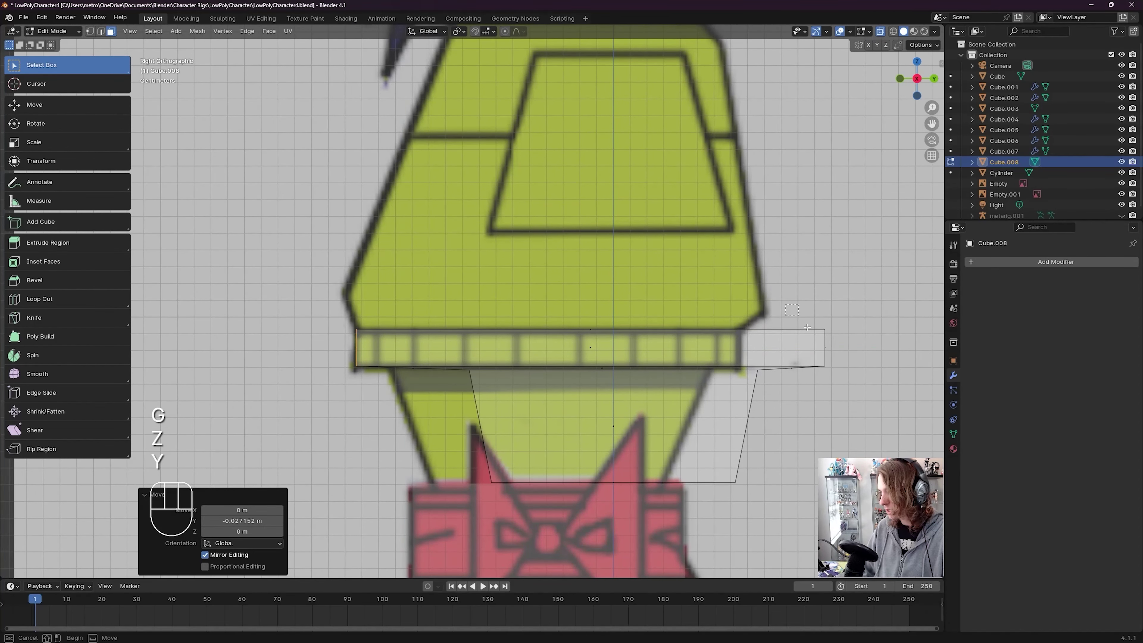
# Step: Try to move the selected faces at the back of the hem band and waist forward along Y
pyautogui.press('g')
pyautogui.press('y')
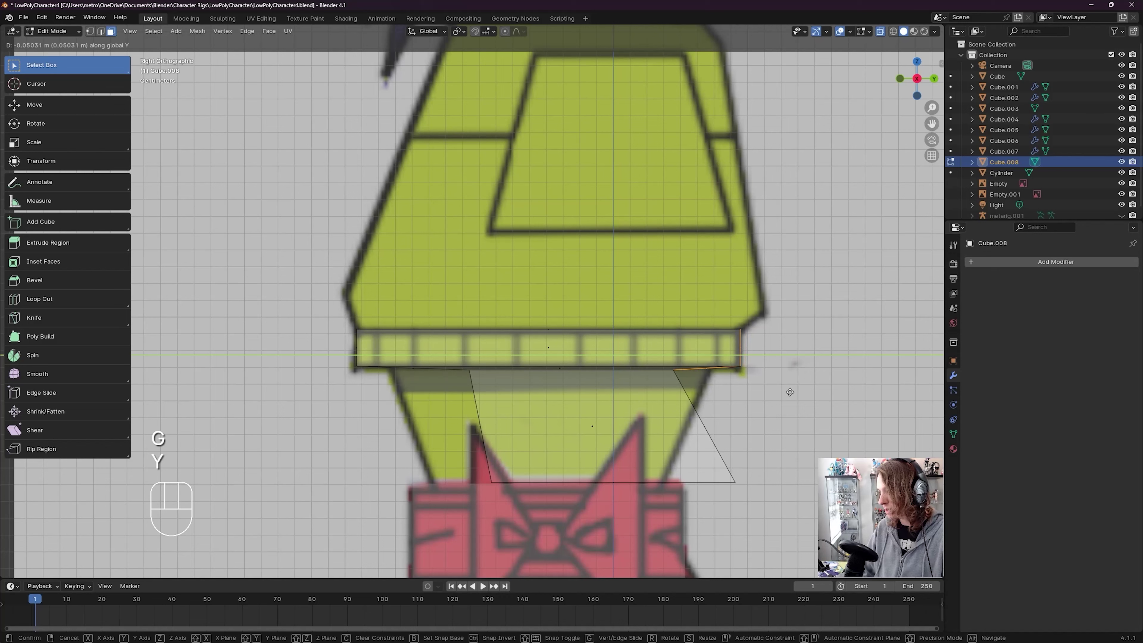
pyautogui.click(792, 390)
pyautogui.hotkey('ctrl', 'z')
# Step: Move only the hem band's back face about 0.052 m forward along Y to the reference's back edge
pyautogui.moveTo(856, 384); pyautogui.dragTo(821, 336)
pyautogui.press('g')
pyautogui.press('y')
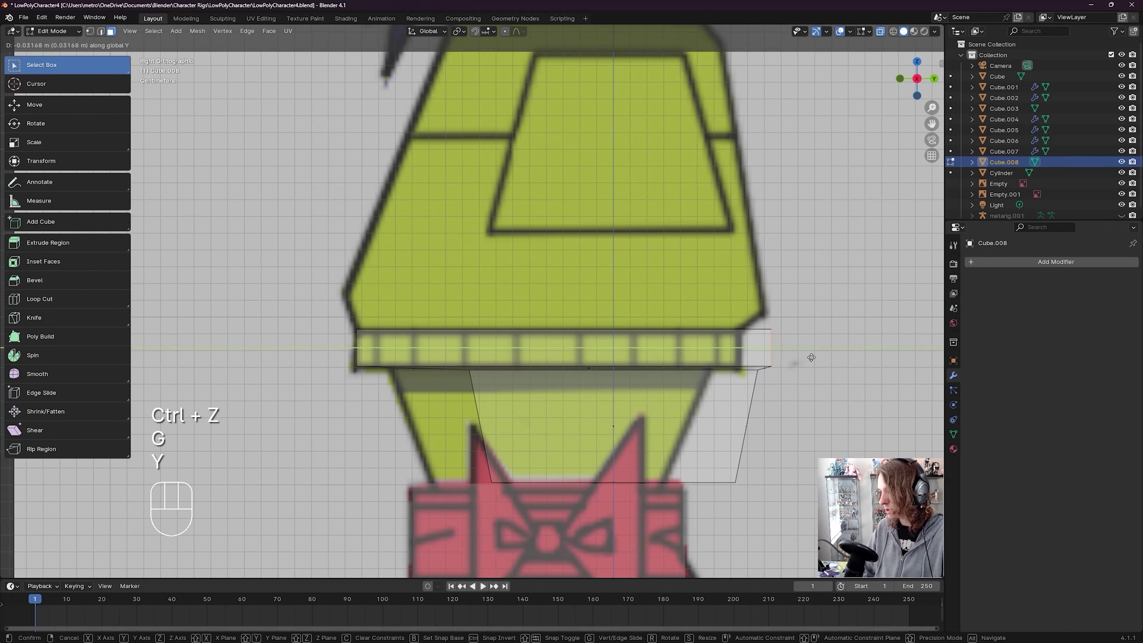
pyautogui.click(784, 403)
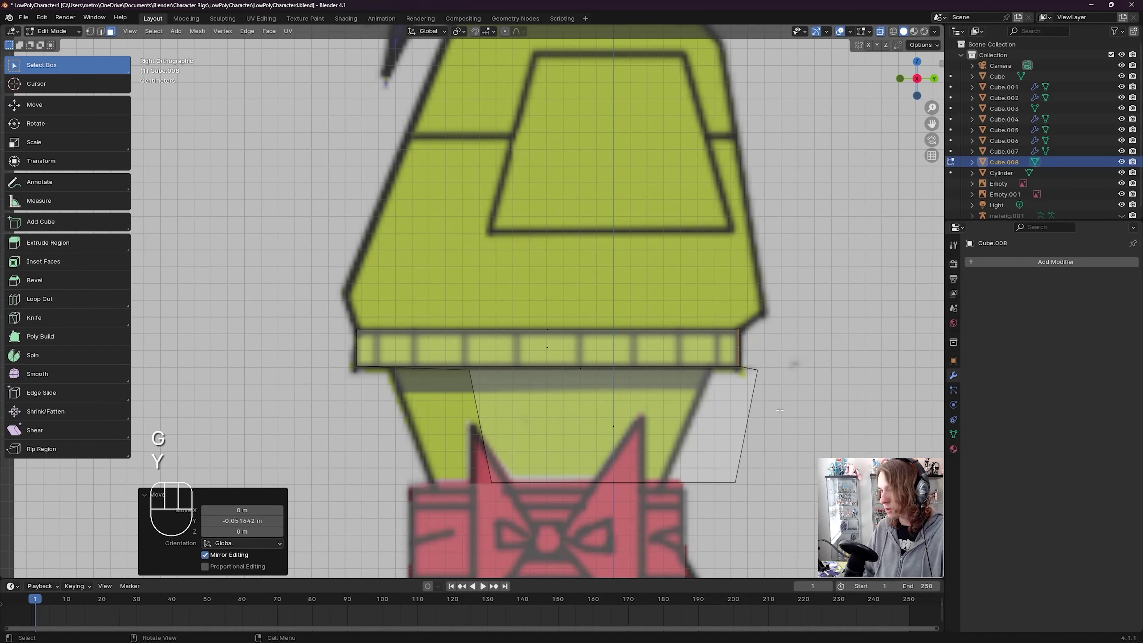
# Step: Move the waist's bottom back and bottom front vertices along Y to match the waist outline in the side reference
pyautogui.press('1')
pyautogui.click(788, 494)
pyautogui.press('g')
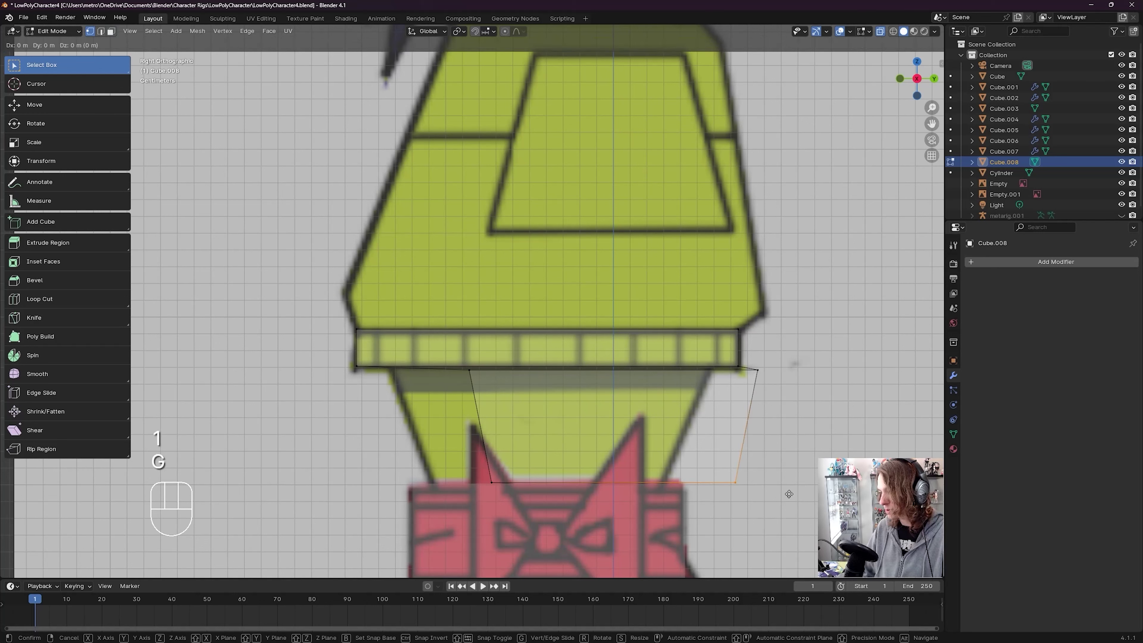
pyautogui.press('y')
pyautogui.click(713, 490)
pyautogui.moveTo(462, 496); pyautogui.dragTo(513, 450)
pyautogui.press('g')
pyautogui.press('y')
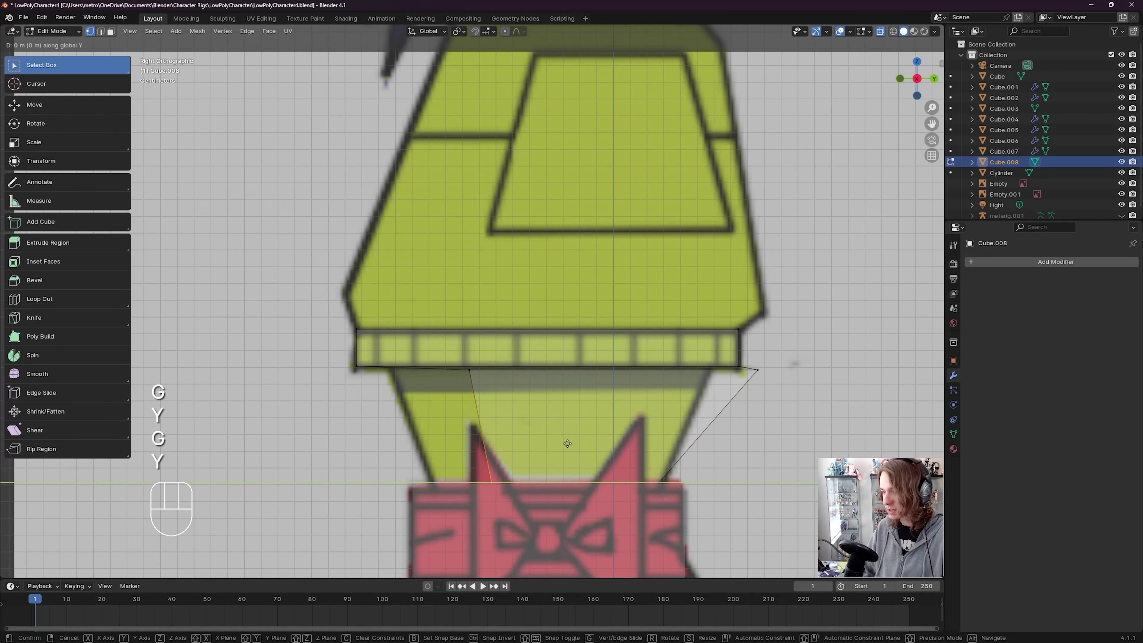
pyautogui.click(445, 393)
# Step: Move the waist's top back vertices about 0.029 m forward along Y to the reference's outline and save the file
pyautogui.click(757, 369)
pyautogui.press('g')
pyautogui.press('y')
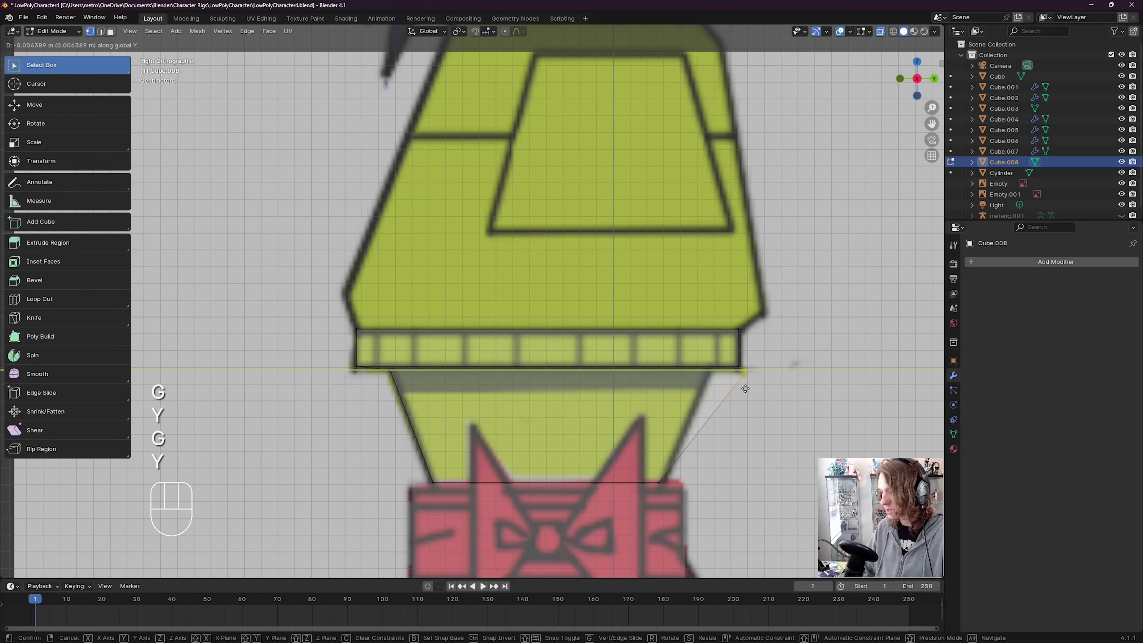
pyautogui.click(611, 331)
pyautogui.keyDown('shift'); pyautogui.moveTo(612, 331); pyautogui.dragTo(606, 350, button='middle'); pyautogui.keyUp('shift')
pyautogui.hotkey('ctrl', 's')
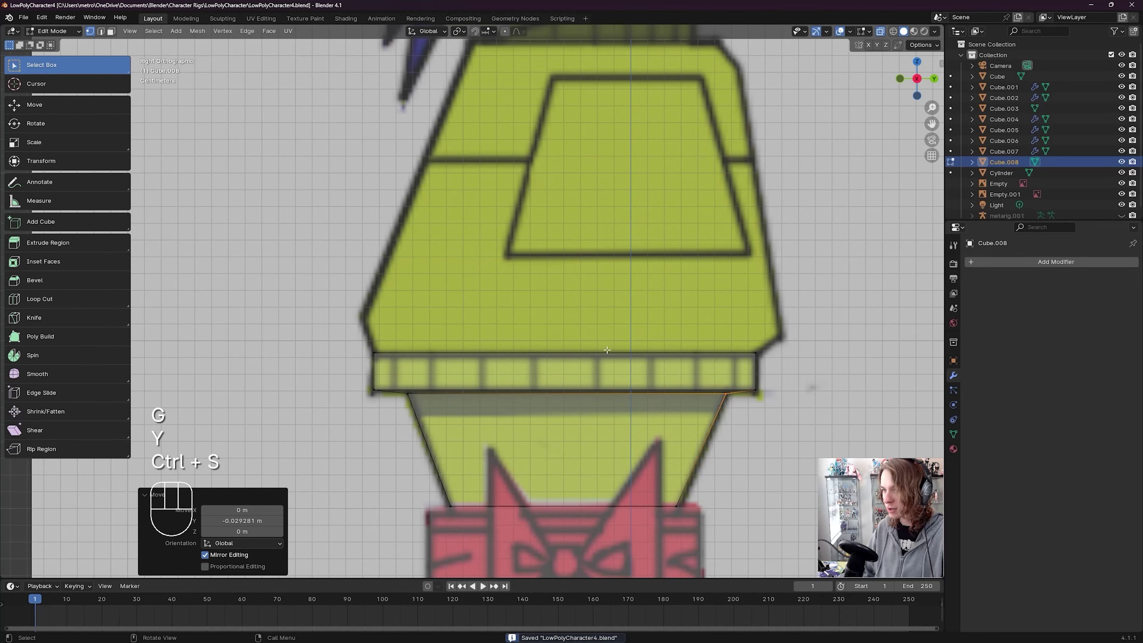
# Step: Extrude the hem band's top face up about 0.02 m and scale it to 1.077 to meet the jacket's widest line
pyautogui.press('3')
pyautogui.click(500, 371)
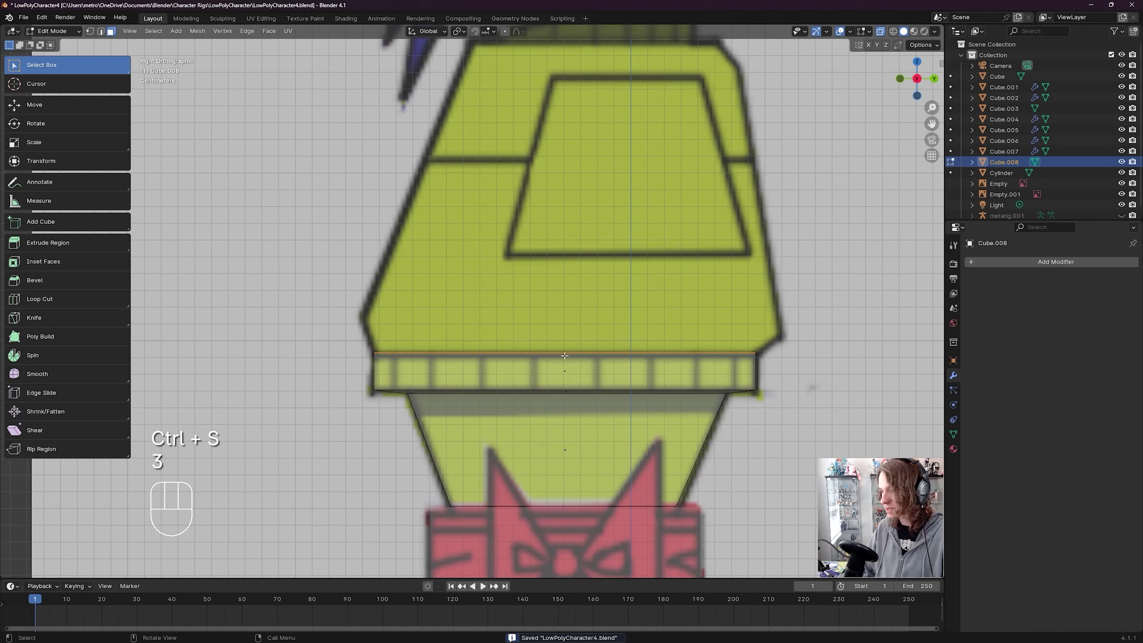
pyautogui.scroll(-2, 605, 373)
pyautogui.press('e')
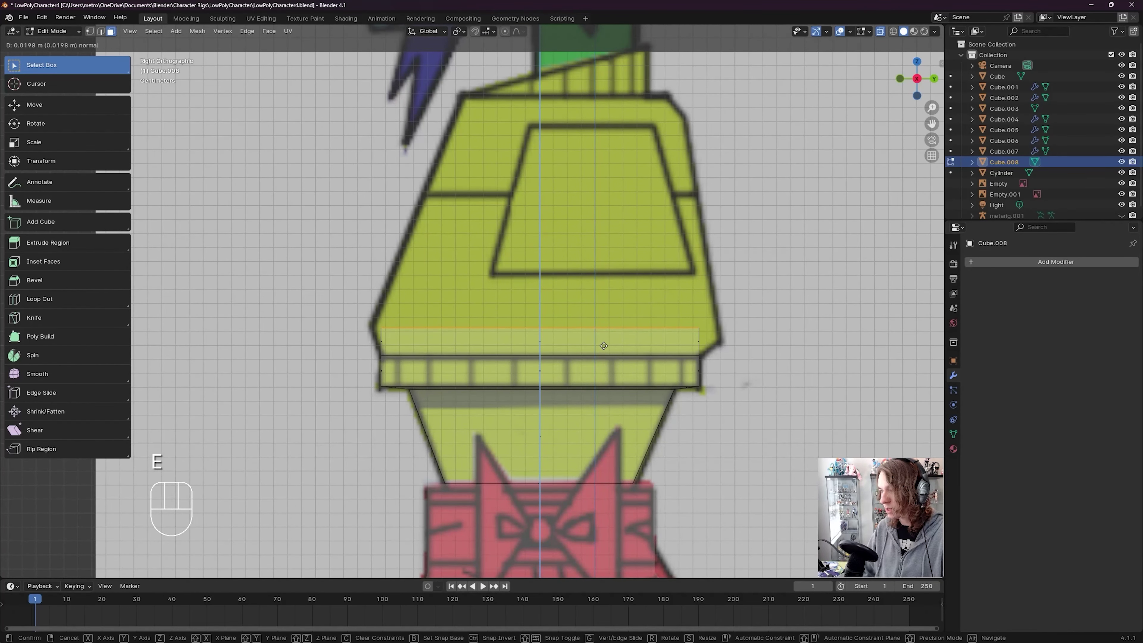
pyautogui.click(603, 346)
pyautogui.keyDown('shift'); pyautogui.moveTo(603, 345); pyautogui.dragTo(557, 337, button='middle'); pyautogui.keyUp('shift')
pyautogui.press('s')
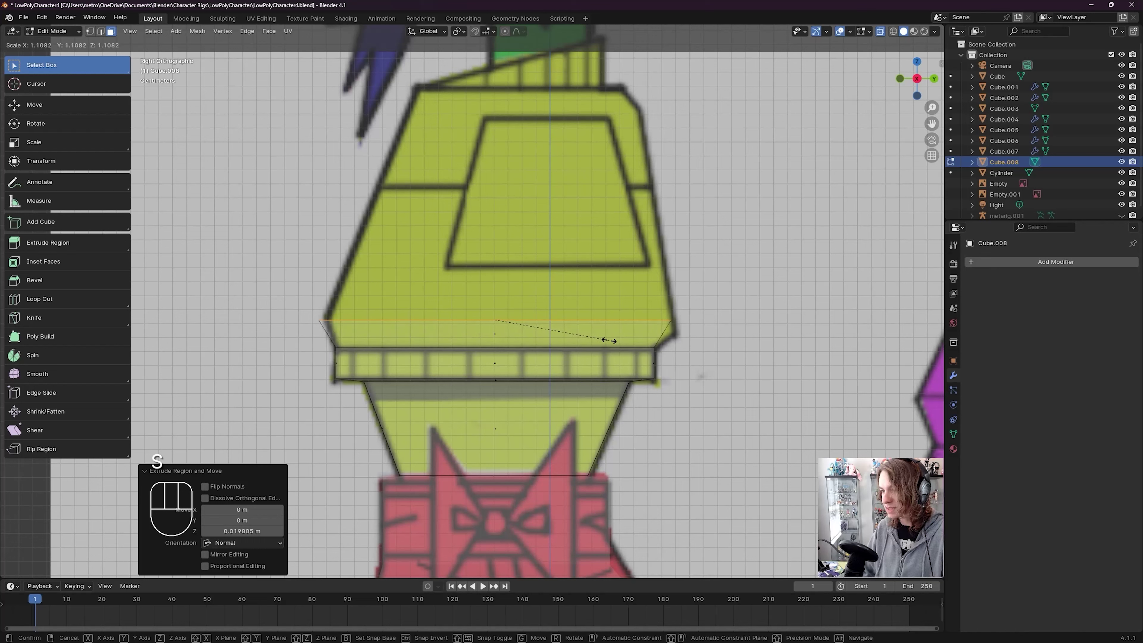
pyautogui.click(605, 340)
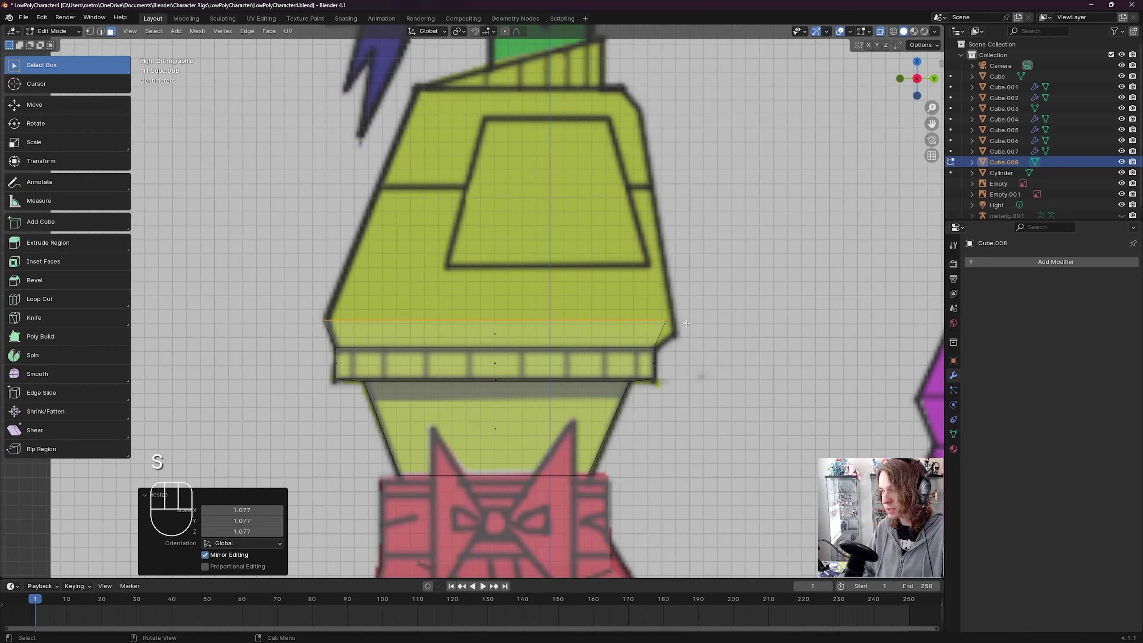
# Step: Move the back vertices of the widened top edge about 0.006 m backward along Y to the reference and save the file
pyautogui.press('q')
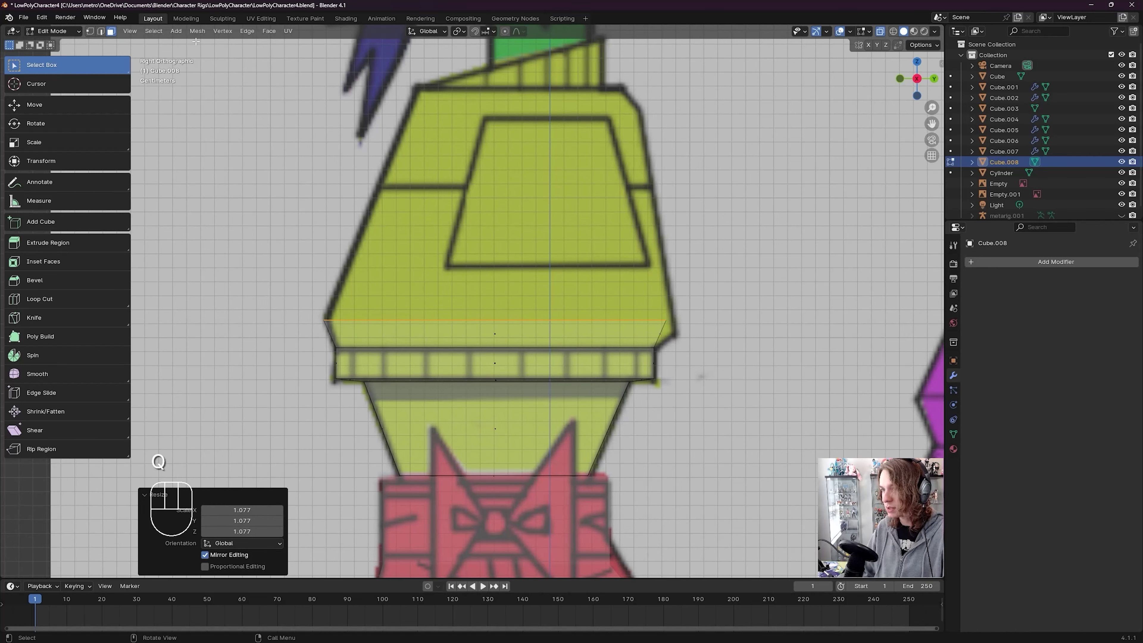
pyautogui.press('1')
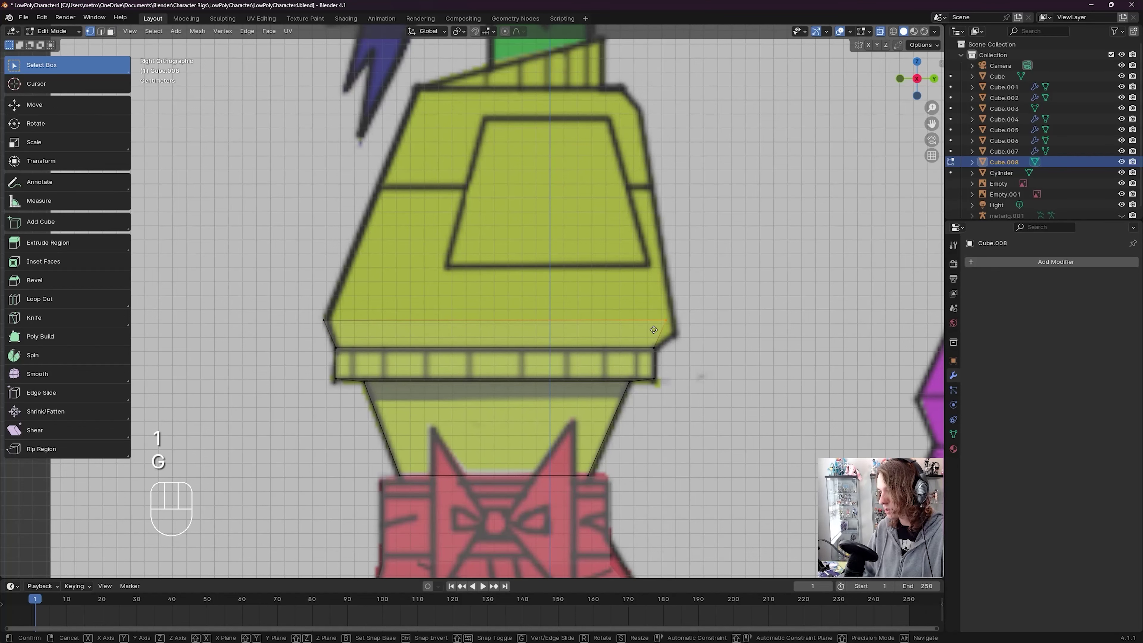
pyautogui.press('g')
pyautogui.press('y')
pyautogui.click(645, 245)
pyautogui.keyDown('shift'); pyautogui.moveTo(644, 246); pyautogui.dragTo(652, 285, button='middle'); pyautogui.keyUp('shift')
pyautogui.hotkey('ctrl', 's')
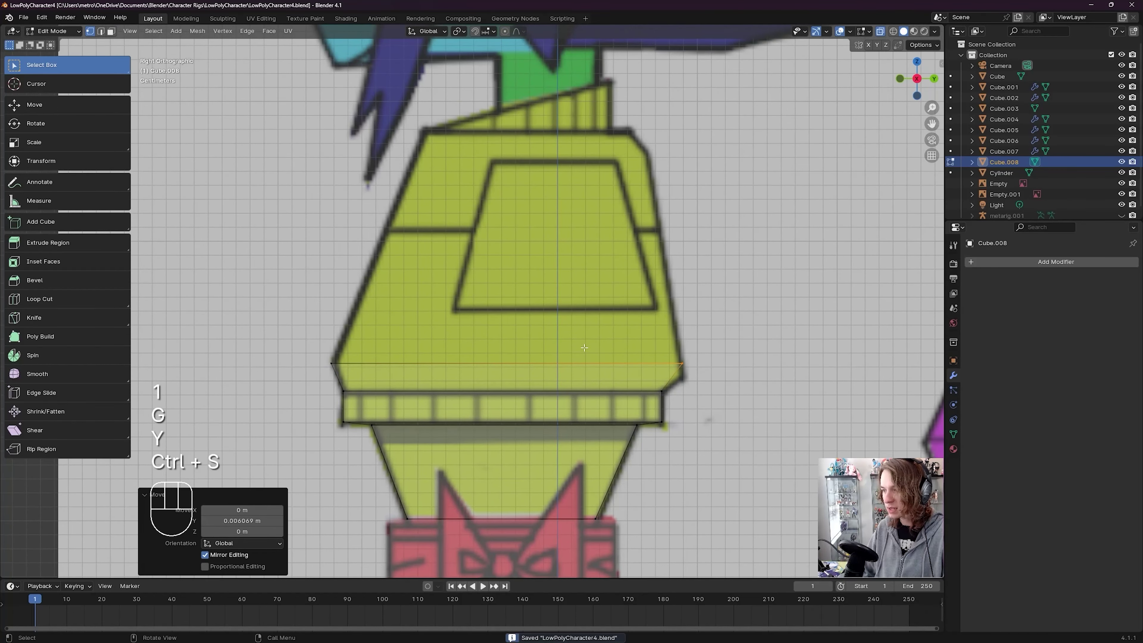
# Step: Extrude the jacket's top face up about 0.165 m to the shoulder line and scale it to 0.695
pyautogui.press('3')
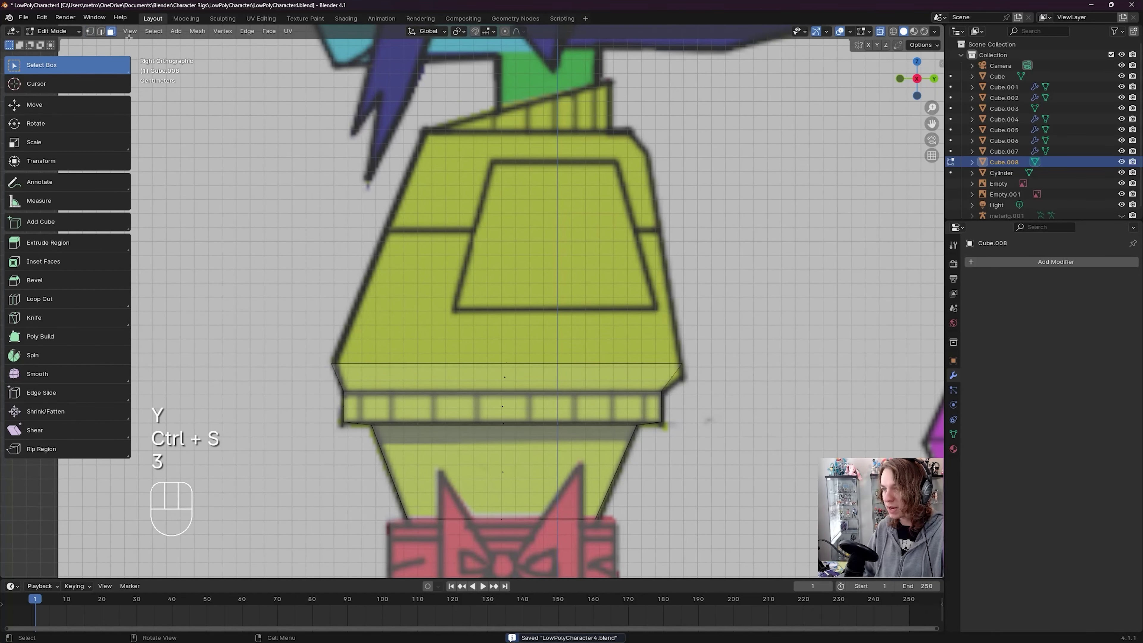
pyautogui.click(483, 361)
pyautogui.keyDown('shift'); pyautogui.moveTo(534, 336); pyautogui.dragTo(566, 369, button='middle'); pyautogui.keyUp('shift')
pyautogui.scroll(-1, 549, 364)
pyautogui.press('e')
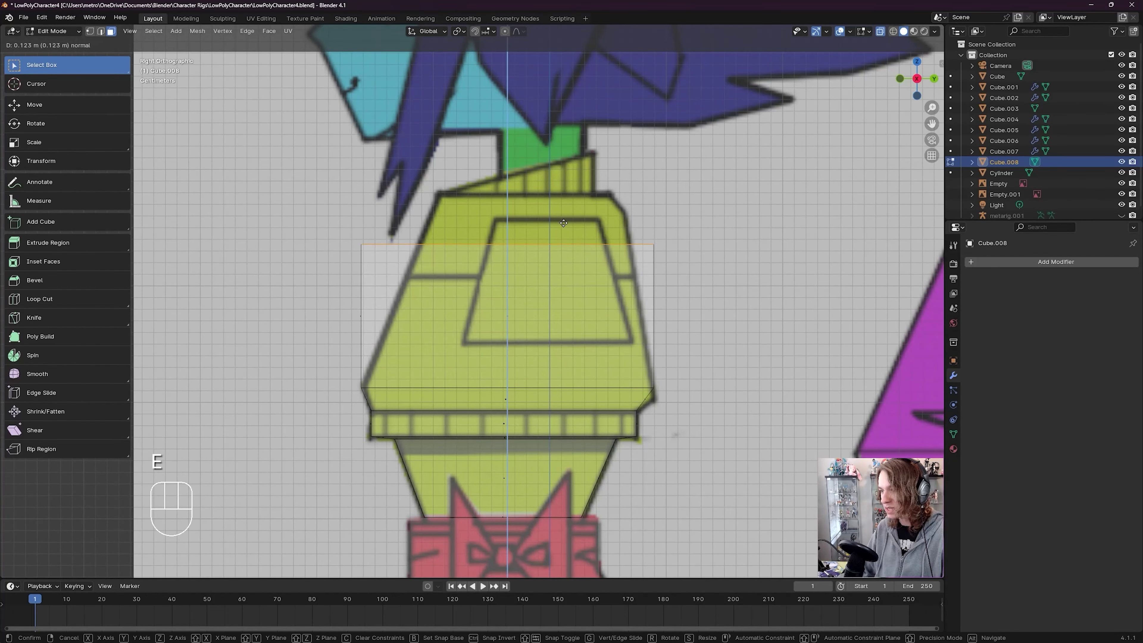
pyautogui.click(625, 229)
pyautogui.keyDown('shift'); pyautogui.moveTo(626, 229); pyautogui.dragTo(610, 249, button='middle'); pyautogui.keyUp('shift')
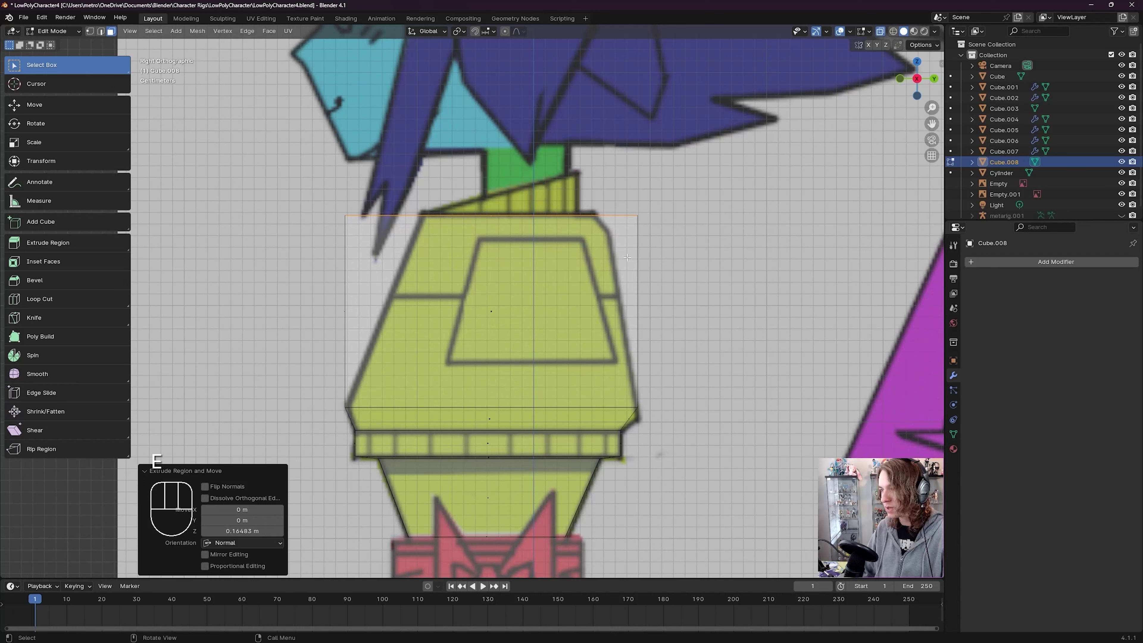
pyautogui.press('s')
pyautogui.click(488, 236)
pyautogui.keyDown('shift'); pyautogui.moveTo(489, 236); pyautogui.dragTo(470, 256, button='middle'); pyautogui.keyUp('shift')
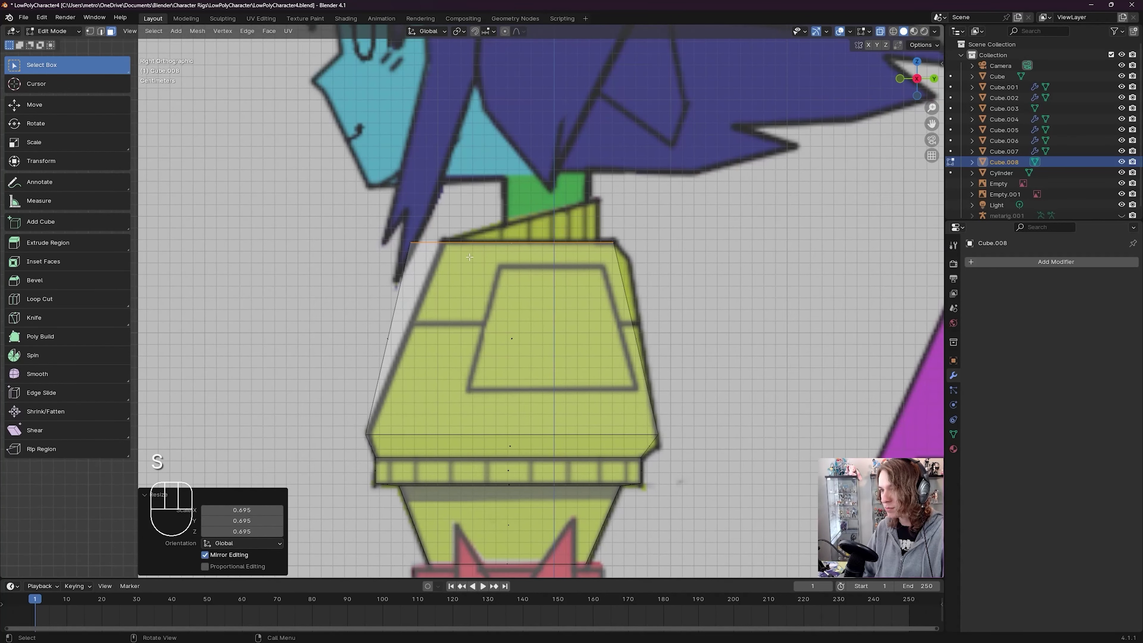
# Step: Move the shoulder line's front vertices about 0.031 m backward along Y to the reference's front edge and save the file
pyautogui.press('1')
pyautogui.click(411, 244)
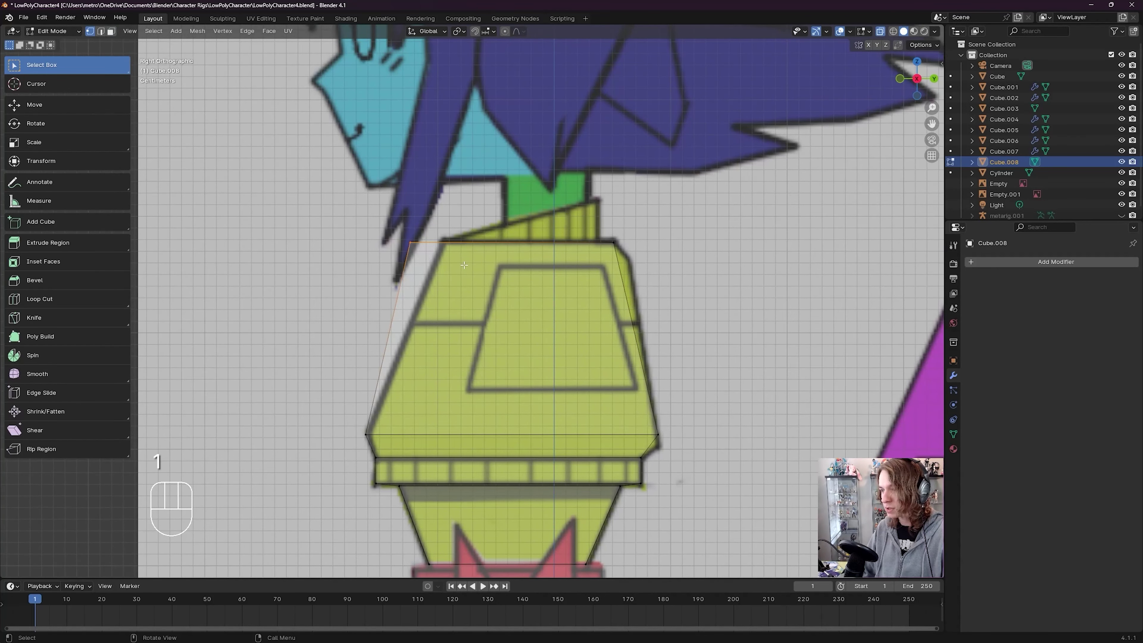
pyautogui.press('g')
pyautogui.press('y')
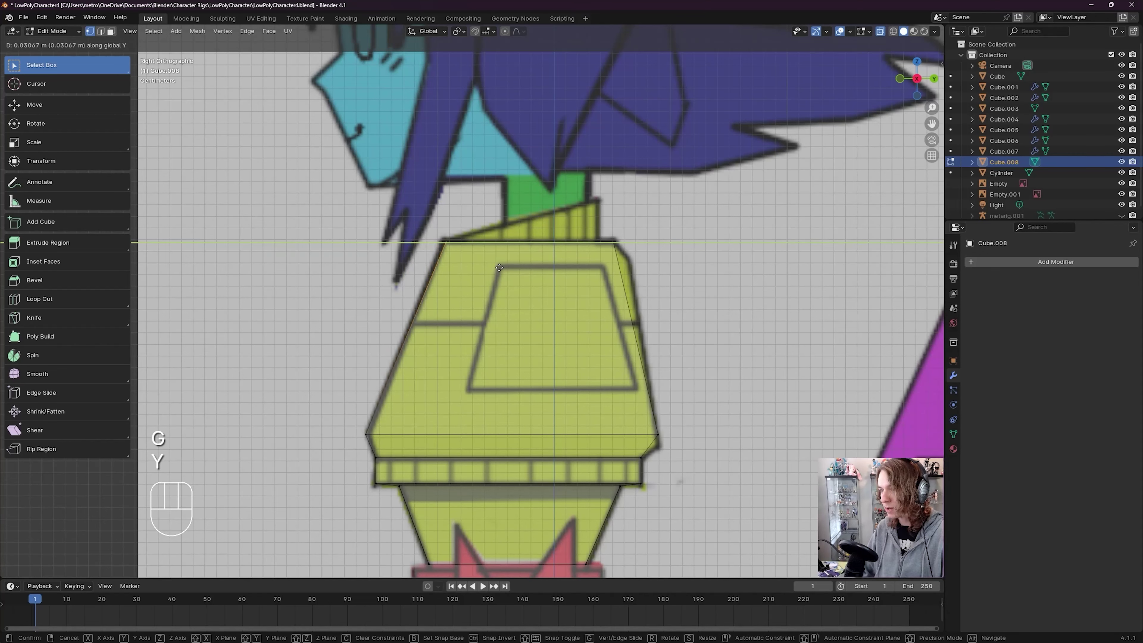
pyautogui.click(498, 267)
pyautogui.hotkey('ctrl', 's')
# Step: Add one horizontal loop cut around the jacket and slide it up near the shoulder line, to a factor of about -0.865
pyautogui.click(613, 242)
pyautogui.scroll(2, 616, 238)
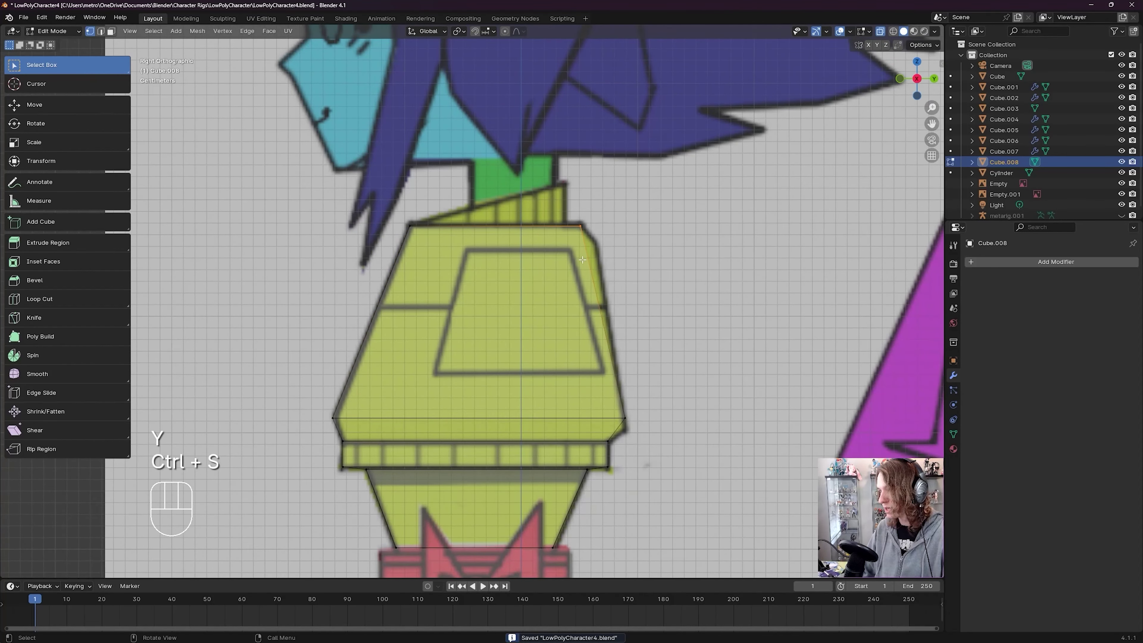
pyautogui.hotkey('ctrl', 's')
pyautogui.scroll(2, 602, 236)
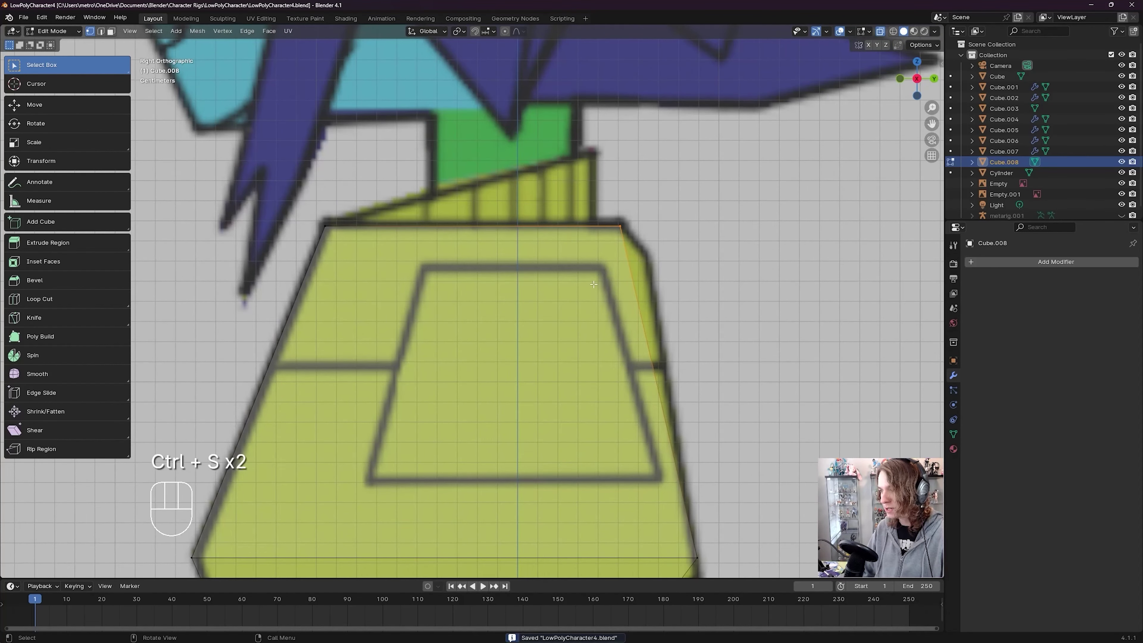
pyautogui.hotkey('ctrl', 's')
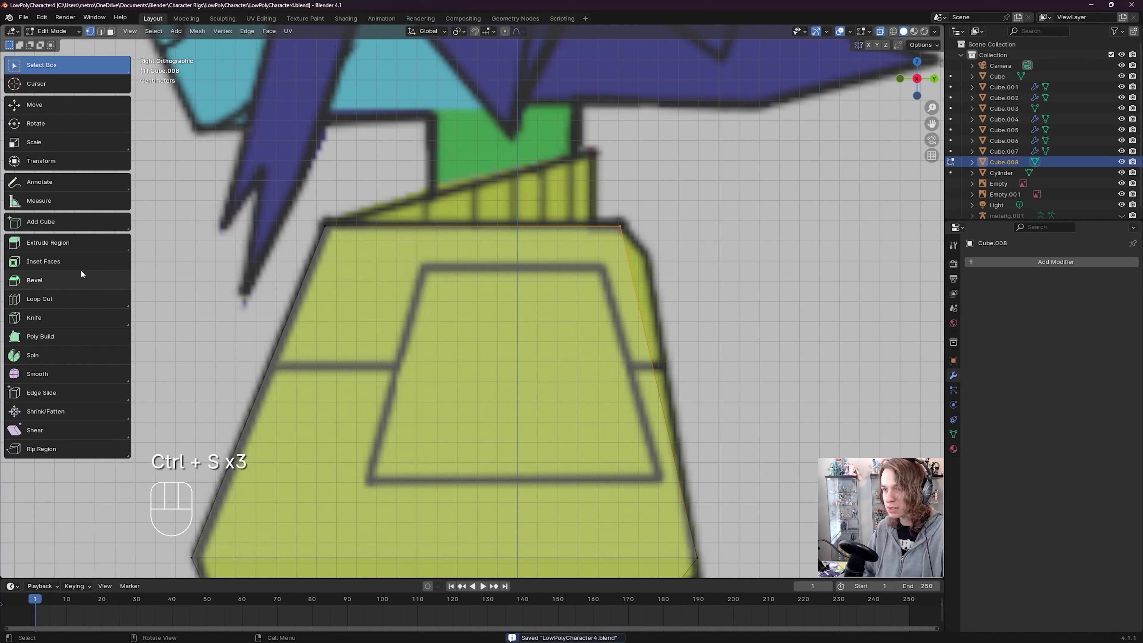
pyautogui.click(77, 295)
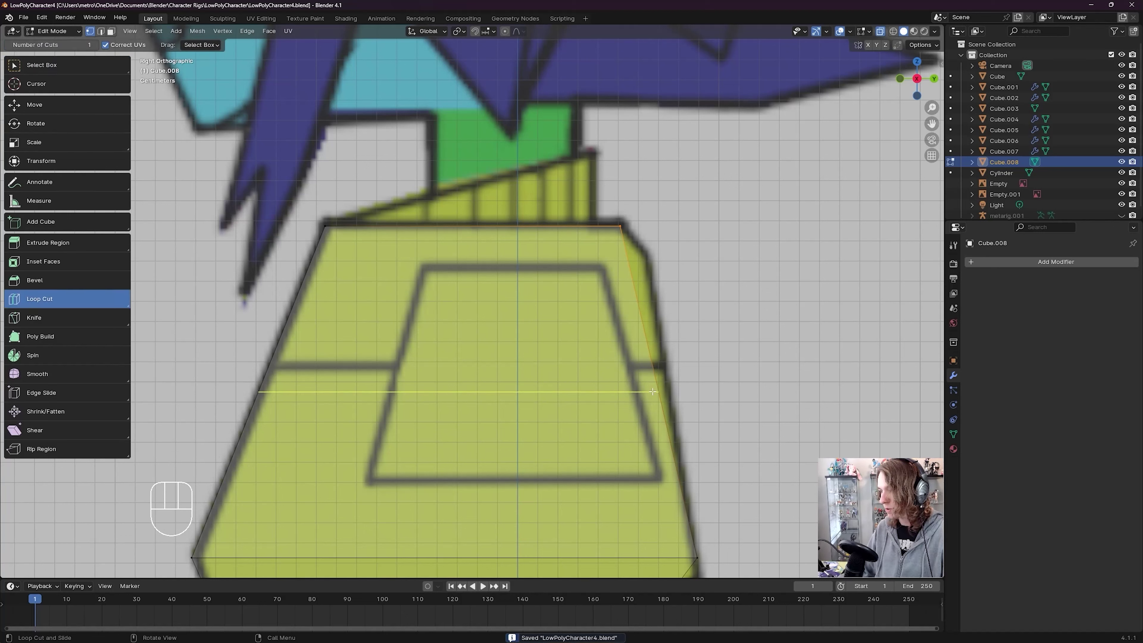
pyautogui.moveTo(651, 393); pyautogui.dragTo(640, 246)
pyautogui.keyDown('shift'); pyautogui.moveTo(718, 254); pyautogui.dragTo(733, 297, button='middle'); pyautogui.keyUp('shift')
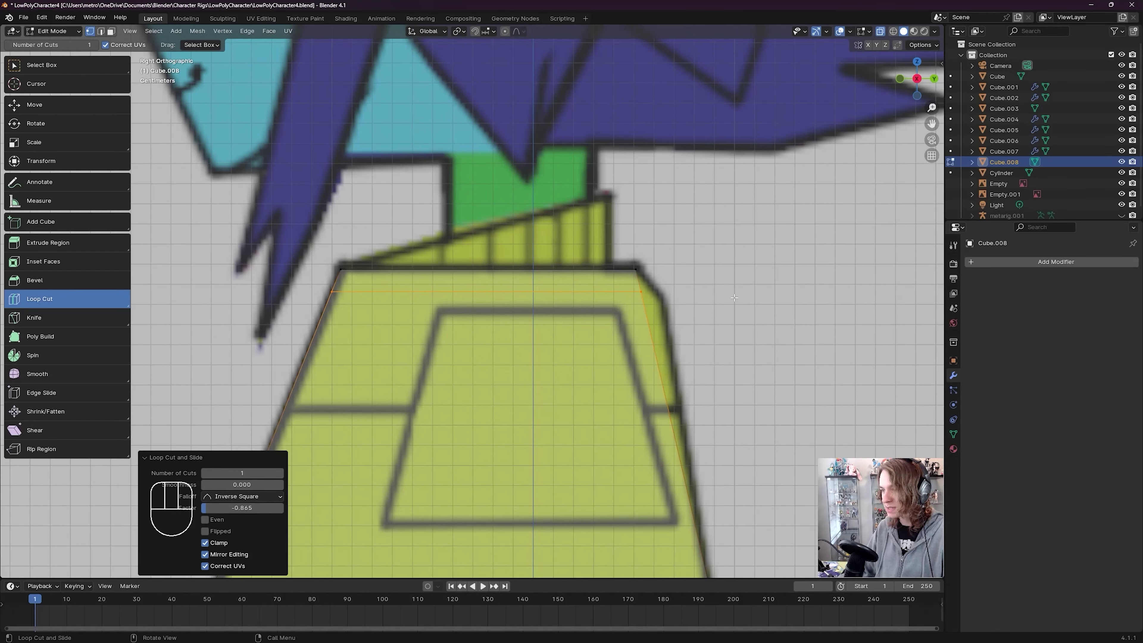
# Step: Move the new loop's back vertices about 0.008 m backward along Y to the reference's back corner and save the file
pyautogui.press('w')
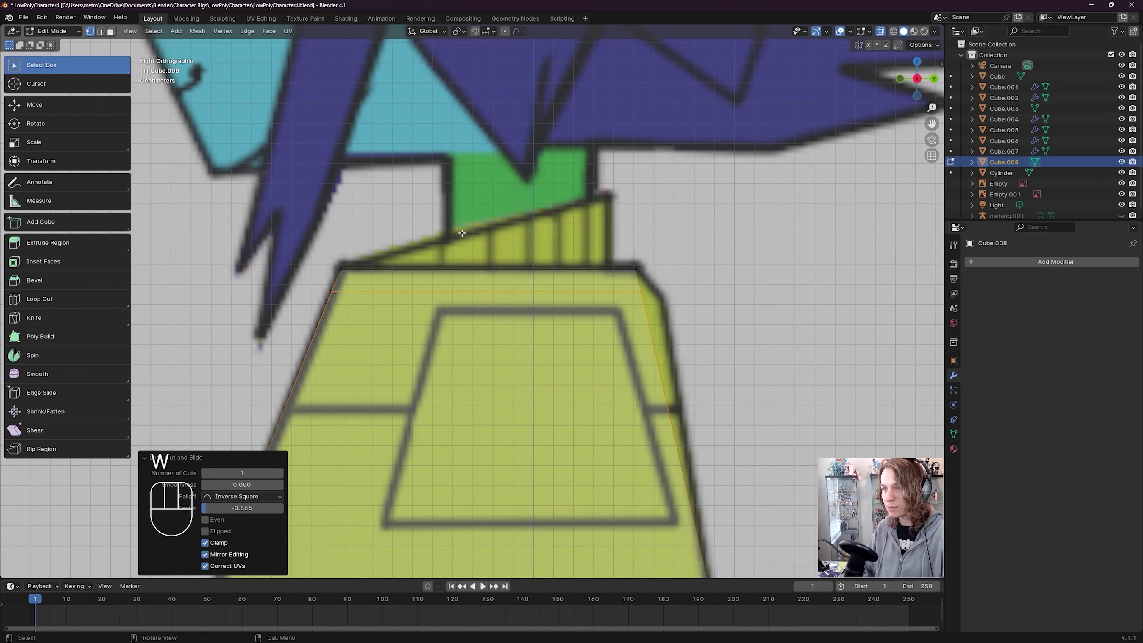
pyautogui.click(627, 295)
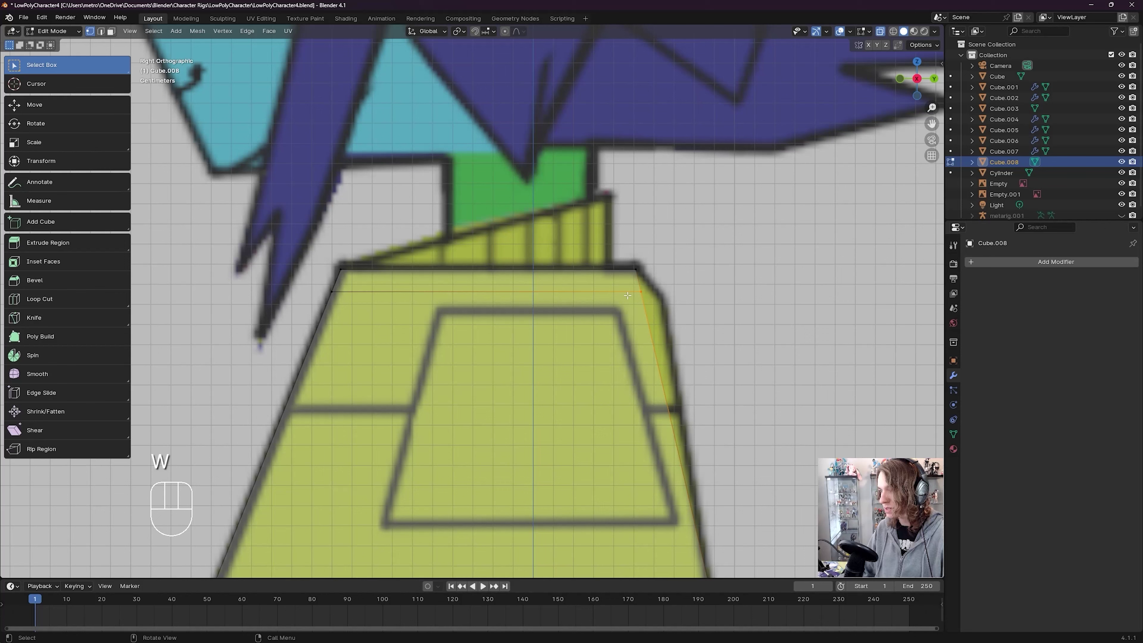
pyautogui.press('g')
pyautogui.press('x')
pyautogui.press('y')
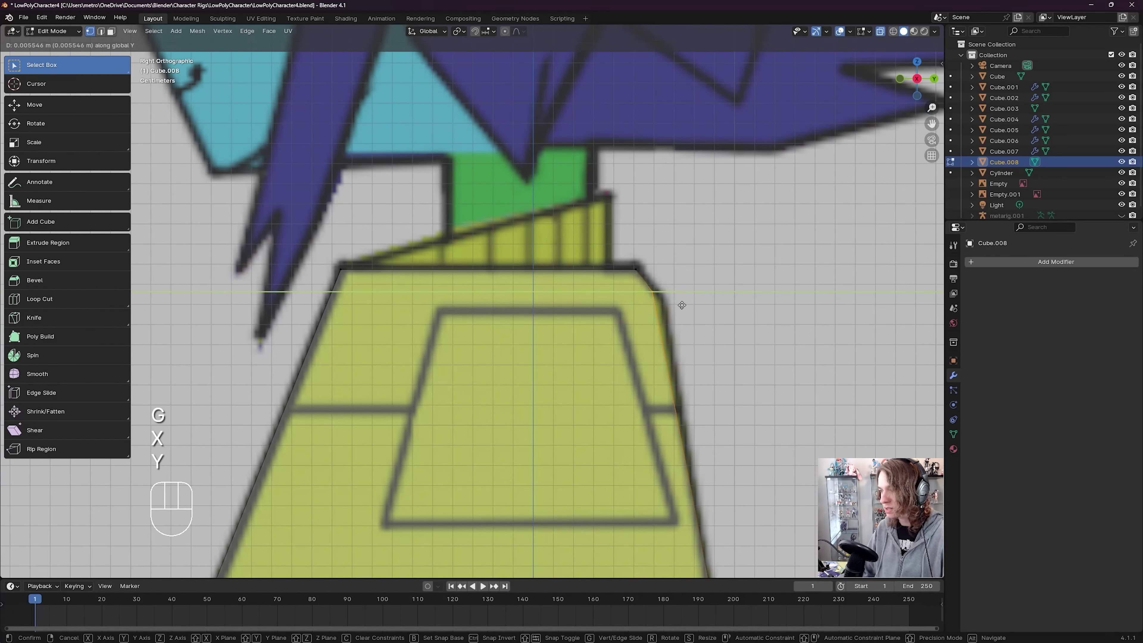
pyautogui.click(688, 306)
pyautogui.scroll(-5, 688, 307)
pyautogui.hotkey('ctrl', 's')
pyautogui.scroll(2, 608, 380)
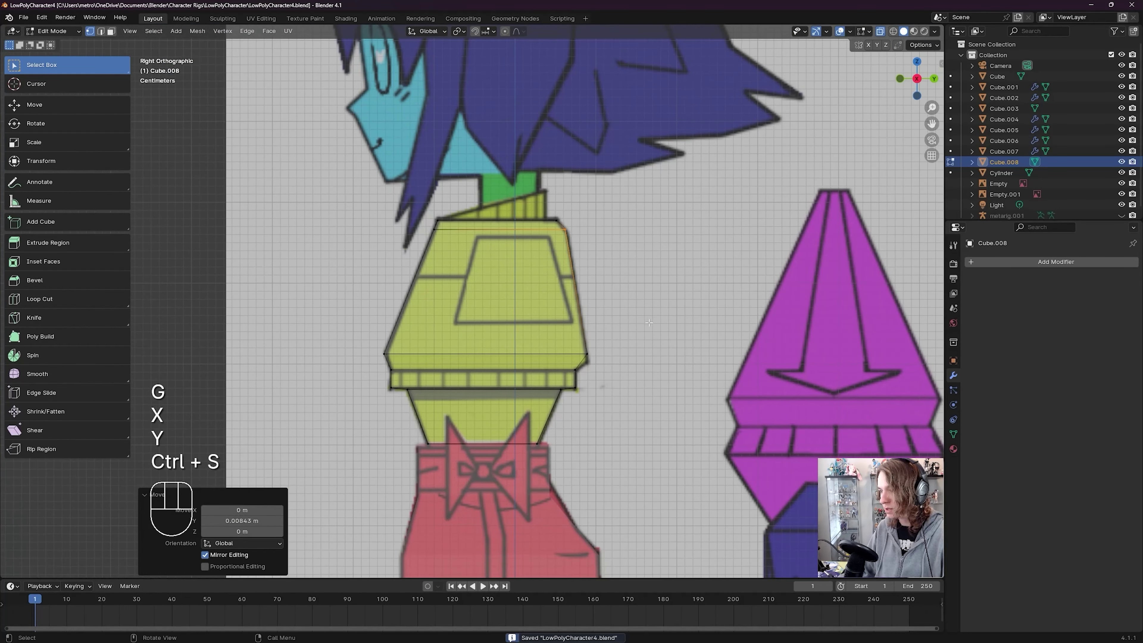
pyautogui.scroll(1, 639, 387)
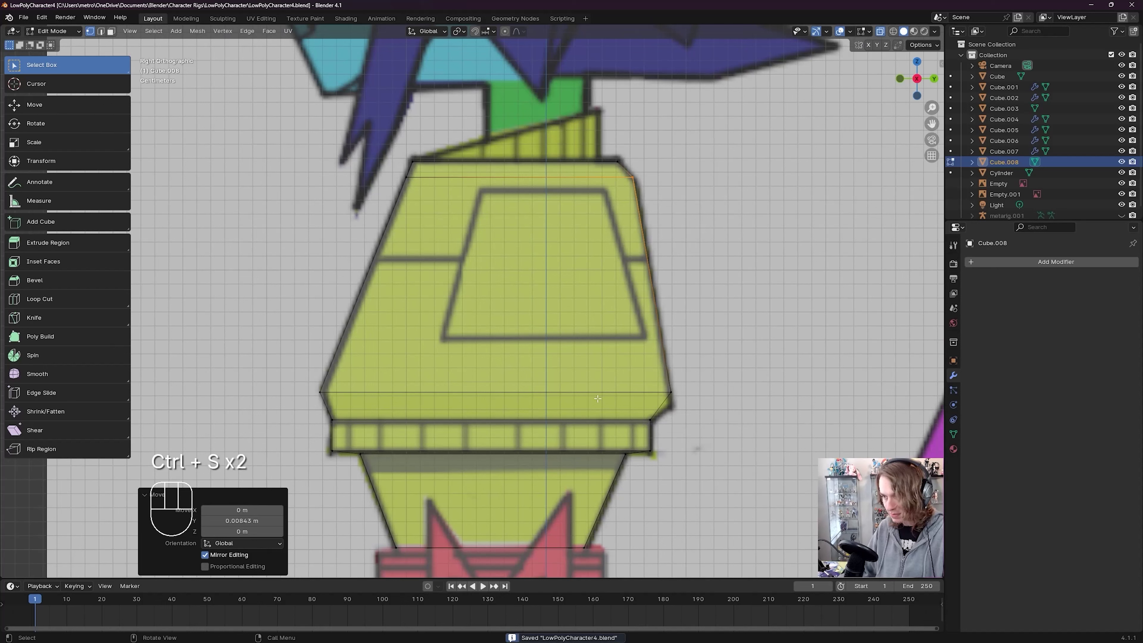
pyautogui.hotkey('ctrl', 's')
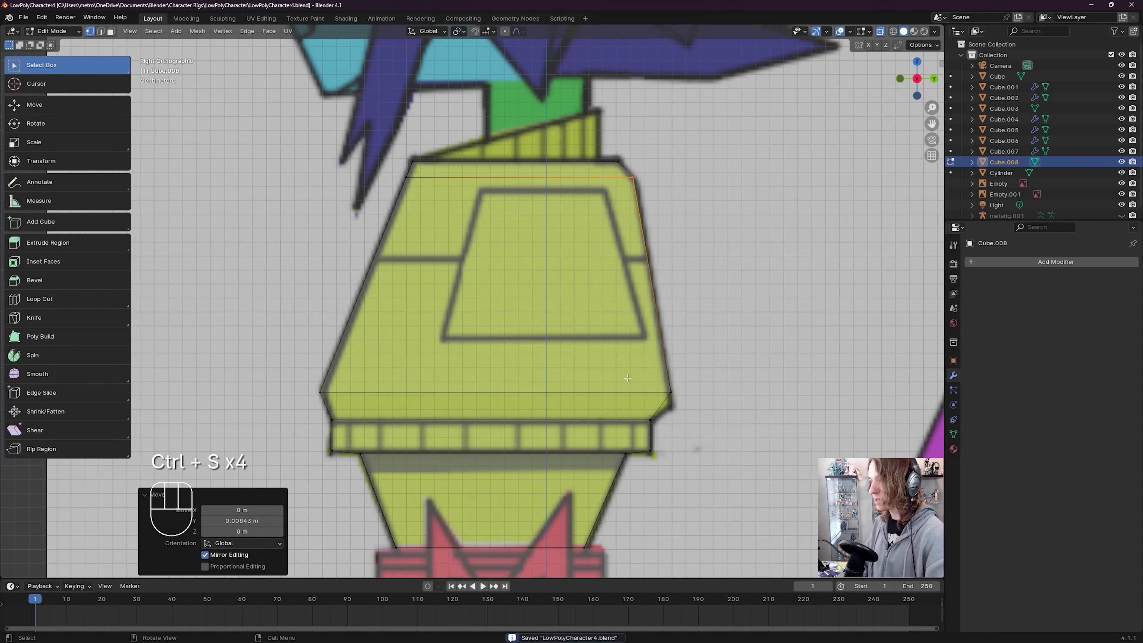
pyautogui.scroll(-1, 586, 437)
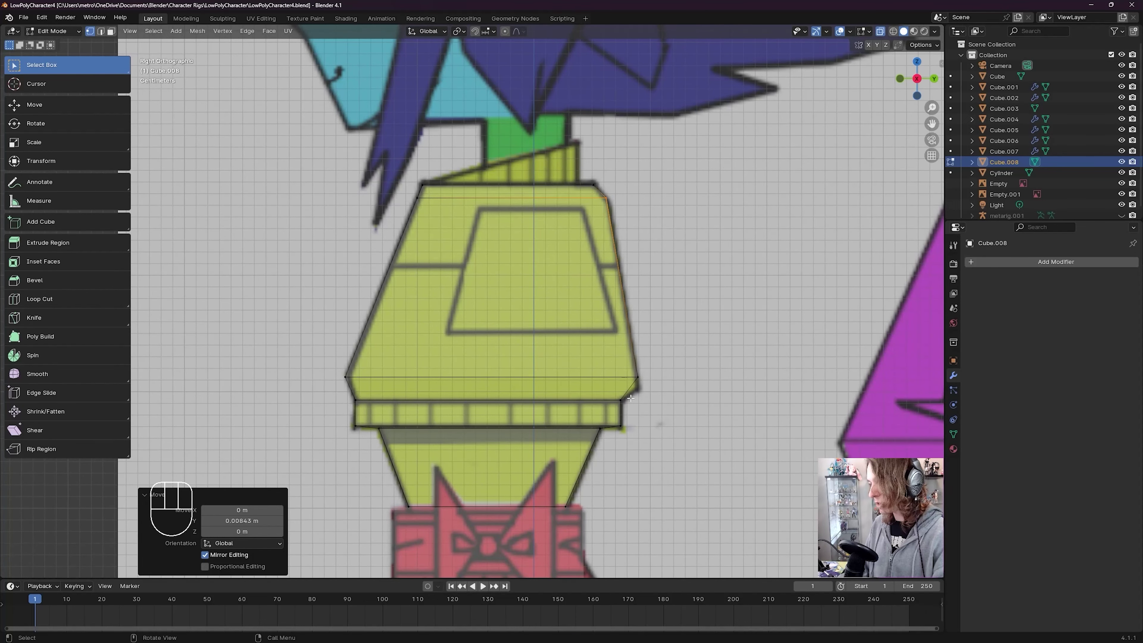
# Step: In front view, add one vertical loop cut down the middle of the torso with a factor of 0 and save the file
pyautogui.press('KP_1')
pyautogui.hotkey('ctrl', 's')
pyautogui.keyDown('shift'); pyautogui.moveTo(624, 253); pyautogui.dragTo(650, 270, button='middle'); pyautogui.keyUp('shift')
pyautogui.scroll(-1, 552, 338)
pyautogui.hotkey('ctrl', 's')
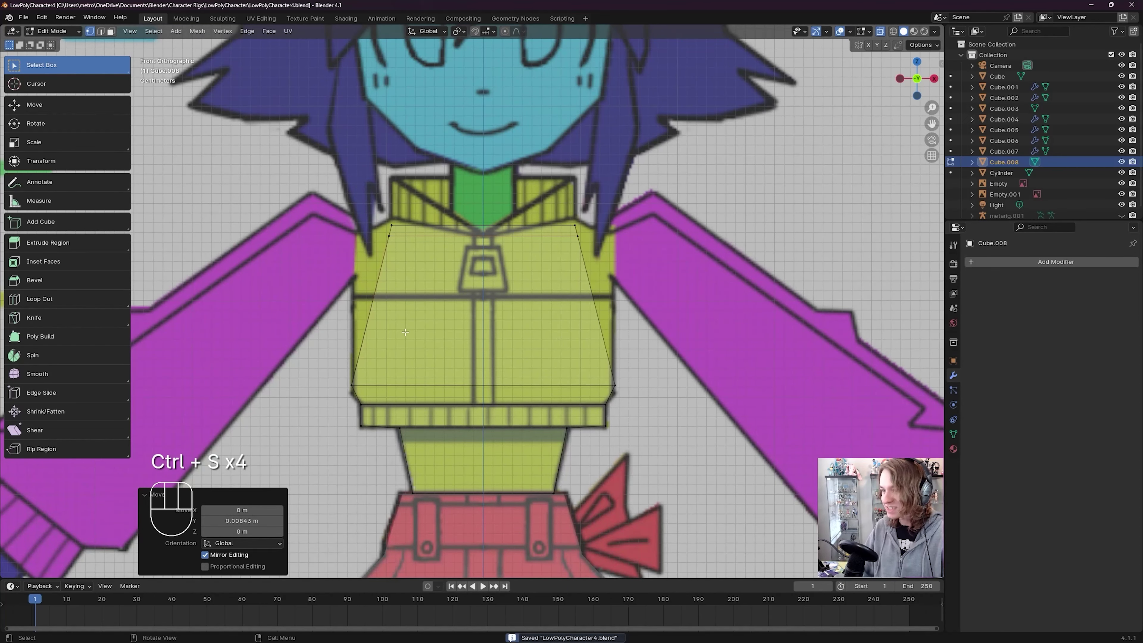
pyautogui.click(44, 299)
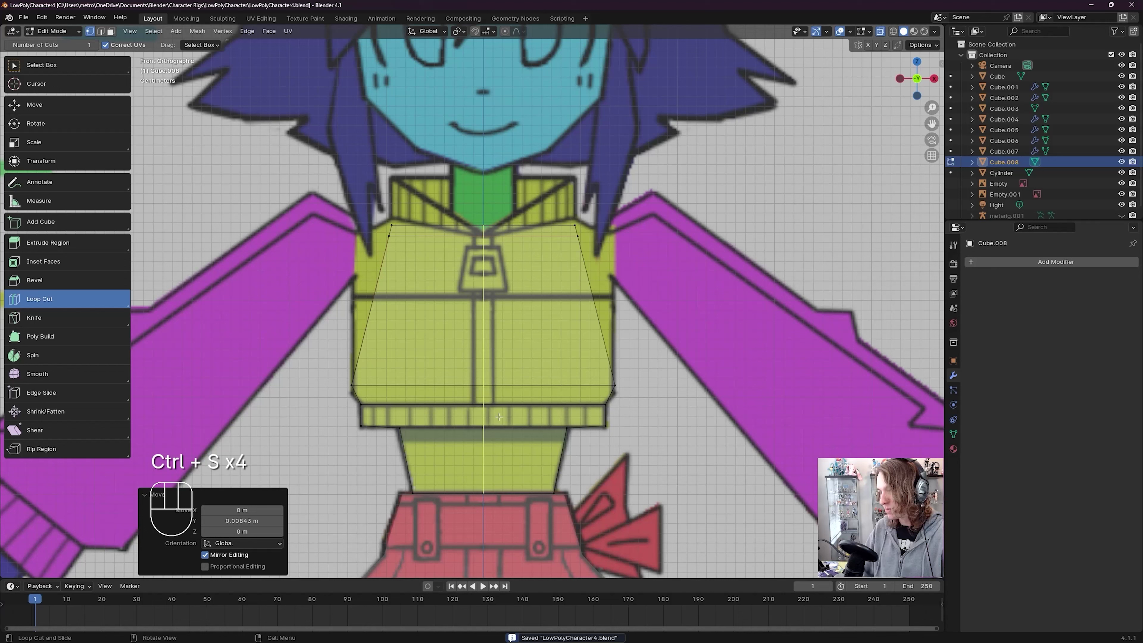
pyautogui.click(436, 496)
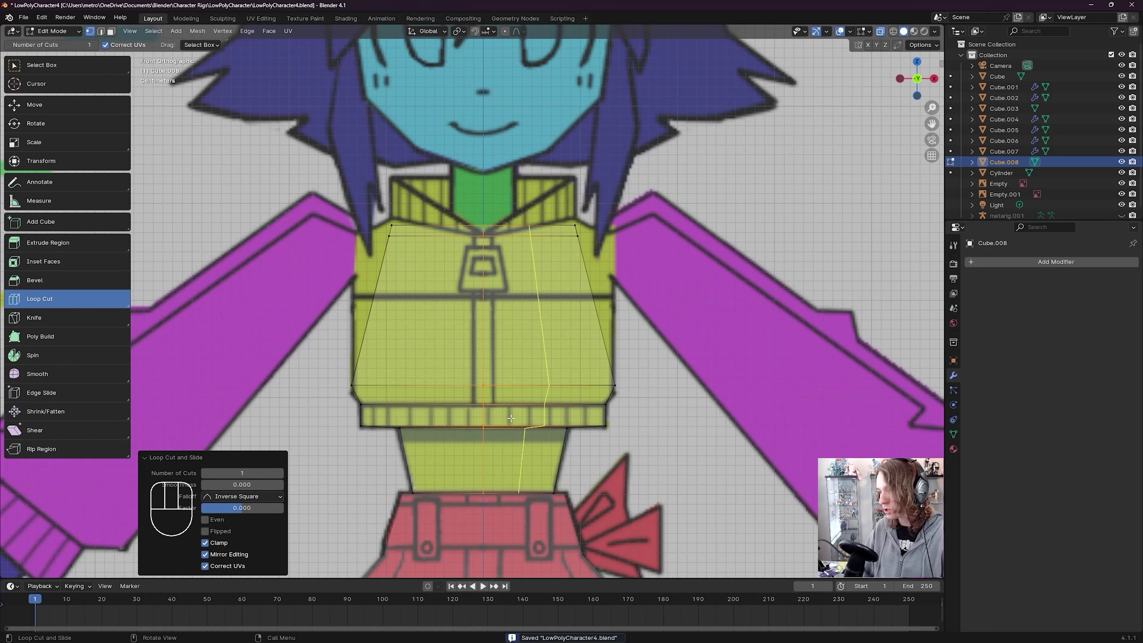
pyautogui.hotkey('ctrl', 's')
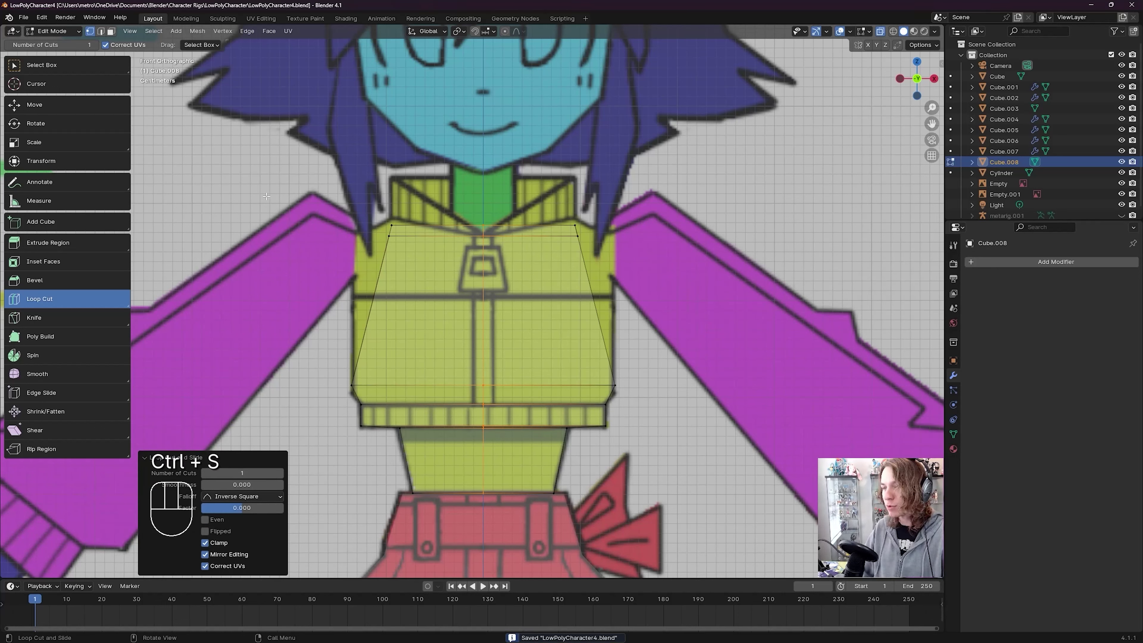
# Step: Select all faces on the -X half of the jacket torso, left of the centre line in front view, and delete them
pyautogui.press('3')
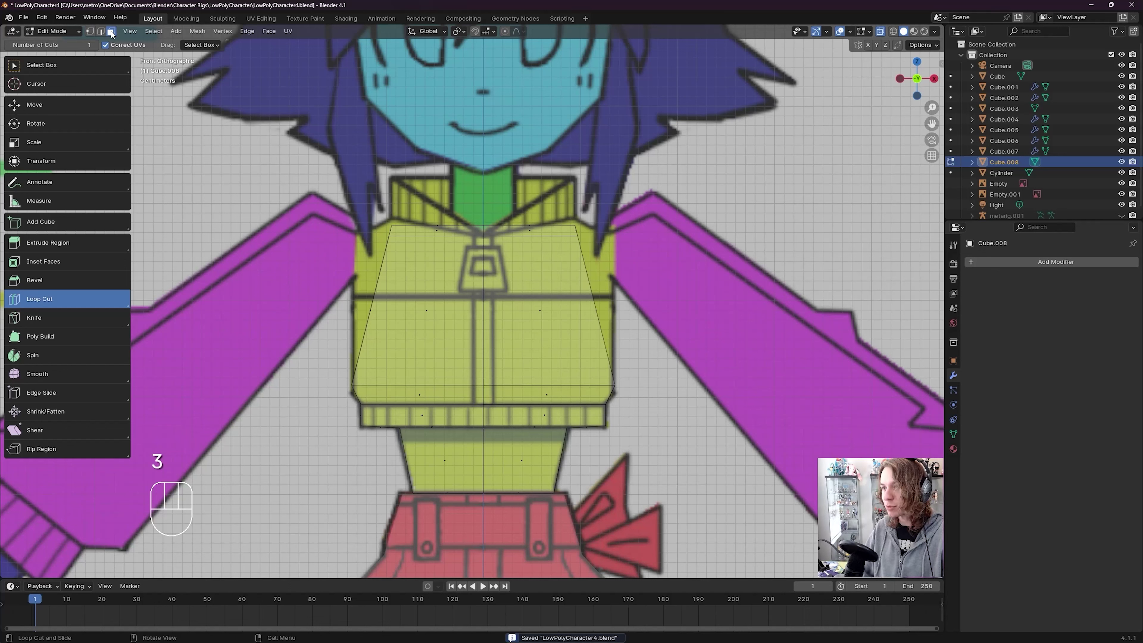
pyautogui.press('w')
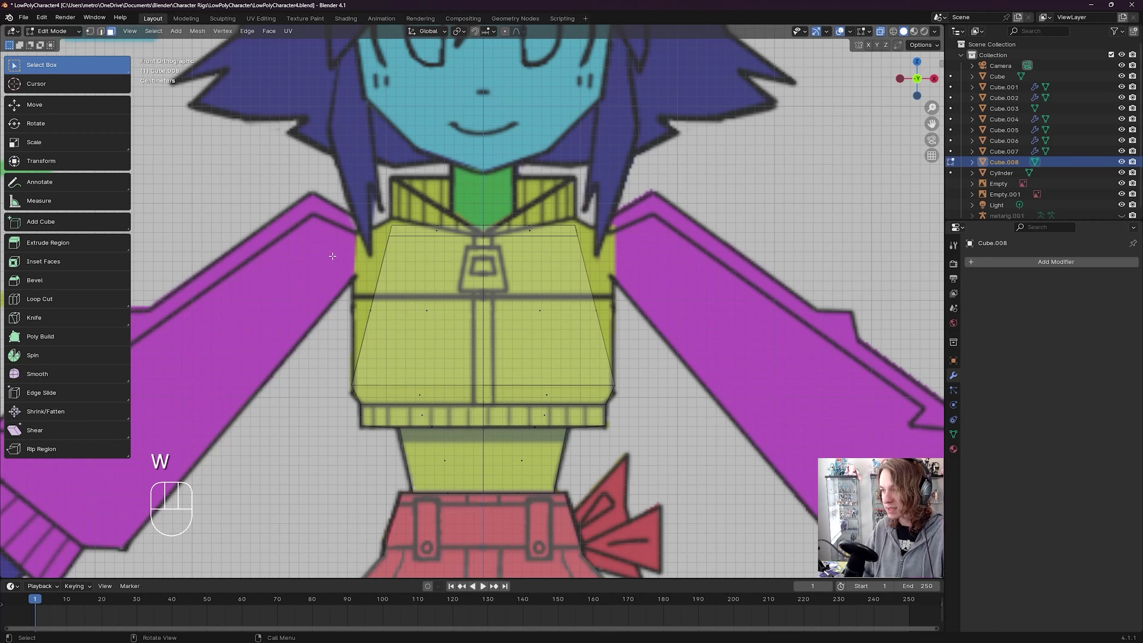
pyautogui.moveTo(263, 169); pyautogui.dragTo(484, 448)
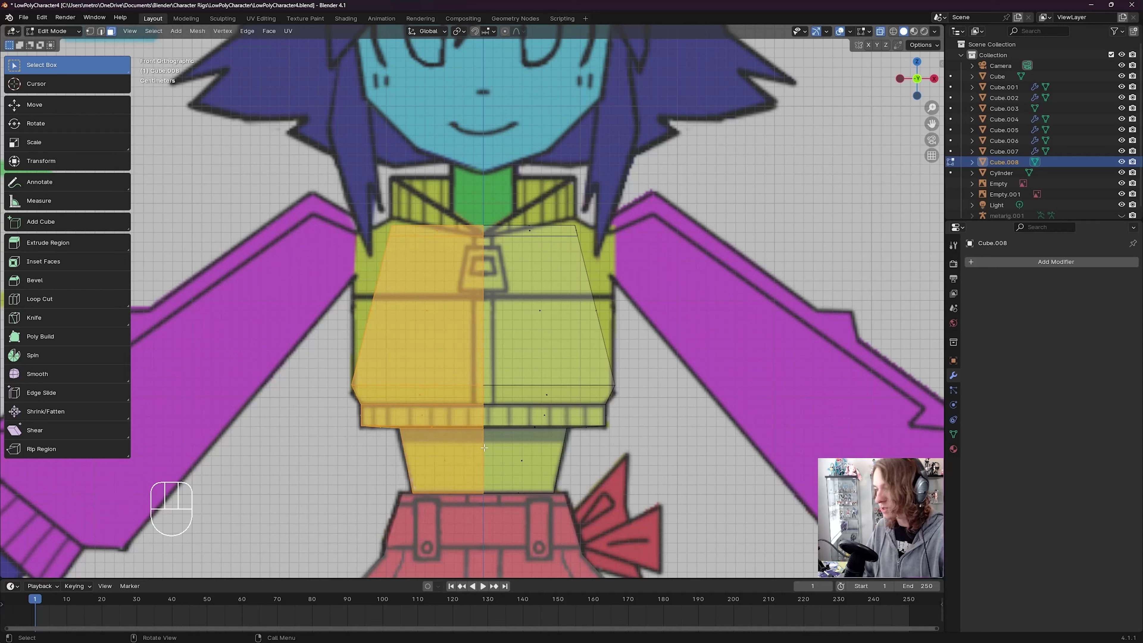
pyautogui.press('Delete')
pyautogui.click(484, 447)
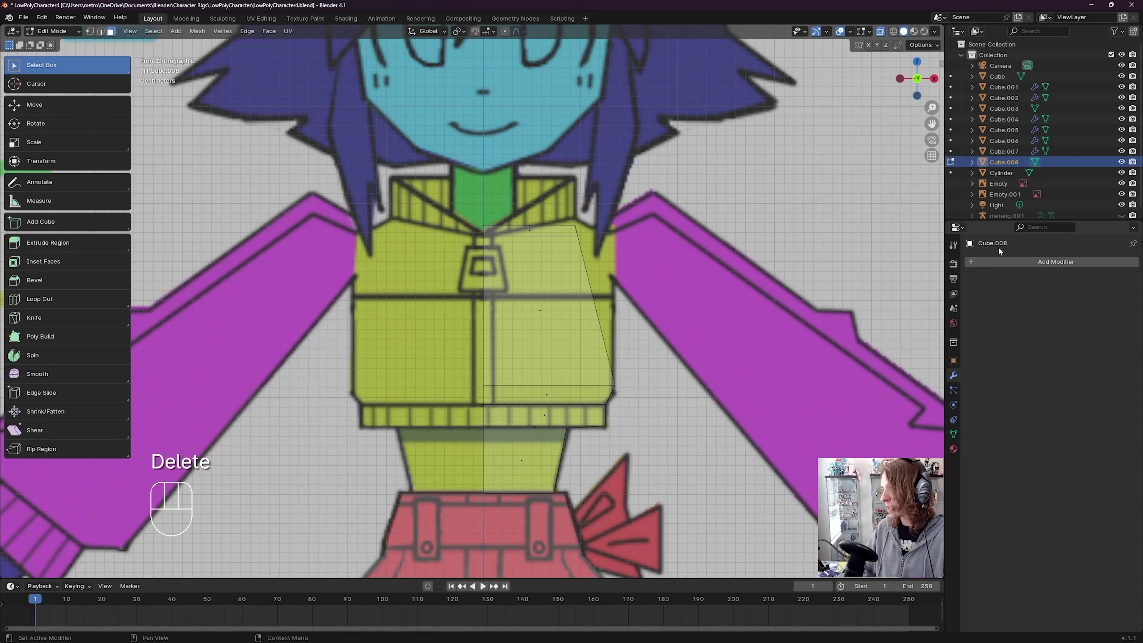
# Step: Add a Mirror modifier on the X axis to the remaining torso half and save the file
pyautogui.click(1013, 261)
pyautogui.click(974, 258)
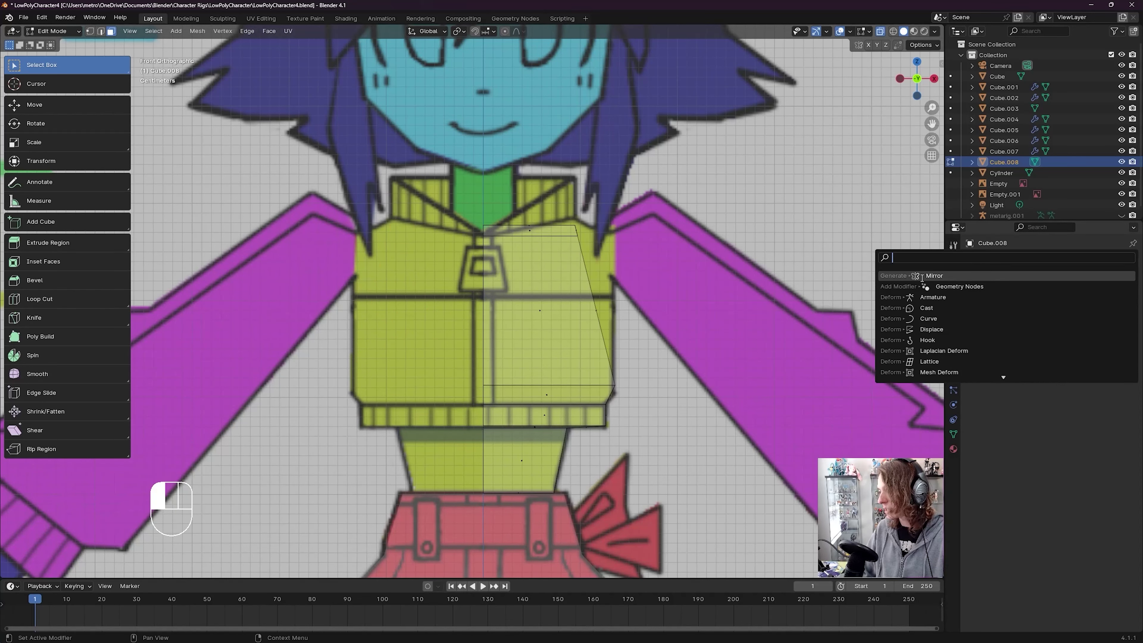
pyautogui.click(931, 276)
pyautogui.scroll(-3, 522, 340)
pyautogui.hotkey('ctrl', 's')
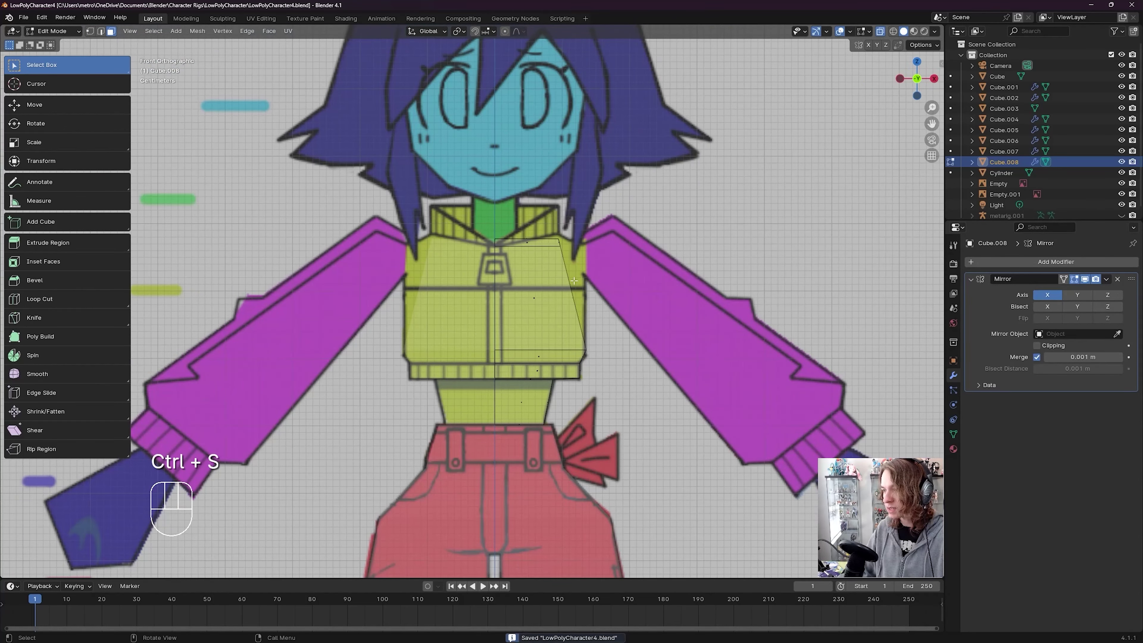
pyautogui.scroll(2, 522, 341)
pyautogui.scroll(2, 551, 317)
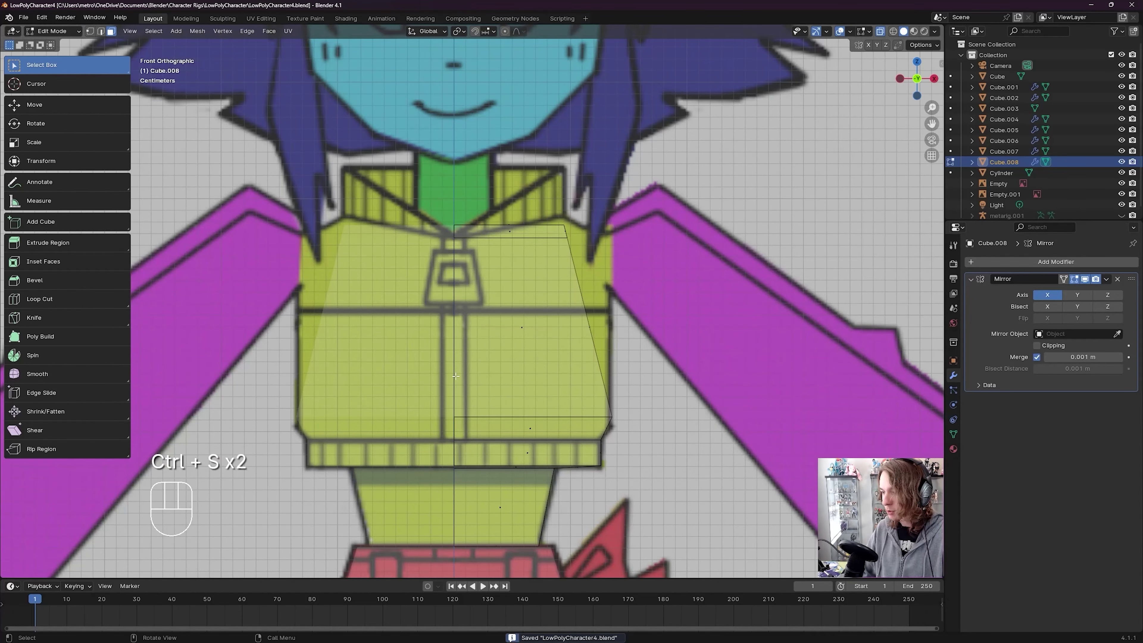
pyautogui.keyDown('shift'); pyautogui.moveTo(455, 376); pyautogui.dragTo(414, 422, button='middle'); pyautogui.keyUp('shift')
pyautogui.scroll(-1, 528, 287)
pyautogui.scroll(1, 527, 287)
pyautogui.hotkey('ctrl', 's')
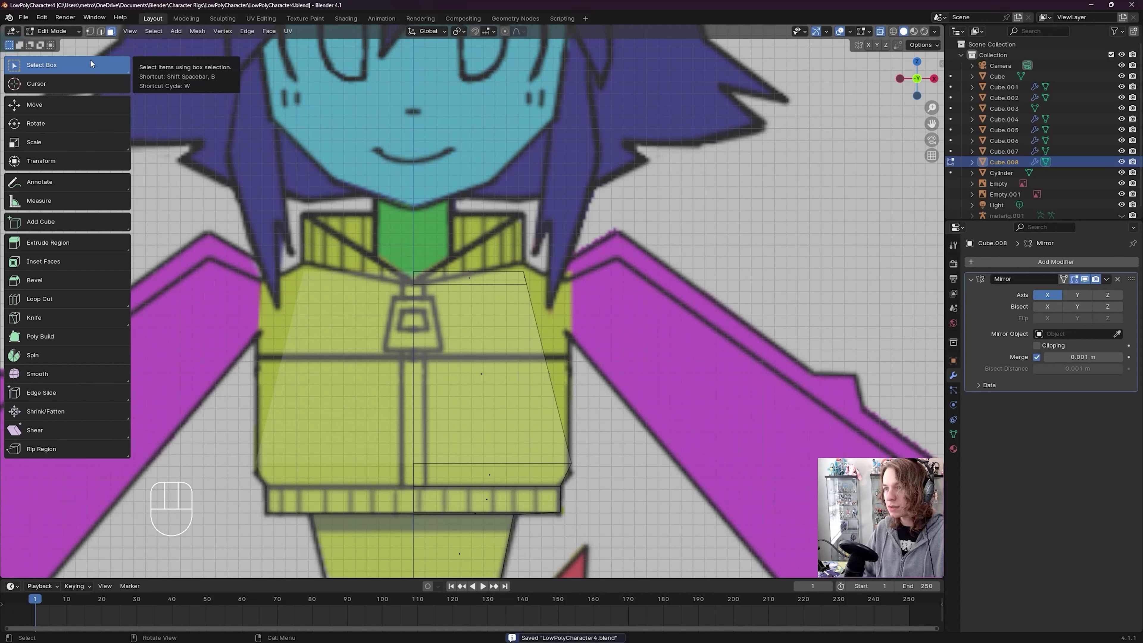
# Step: Move the outer vertices of the torso's top edge and the loop below it about 0.033 m outward along X
pyautogui.click(90, 32)
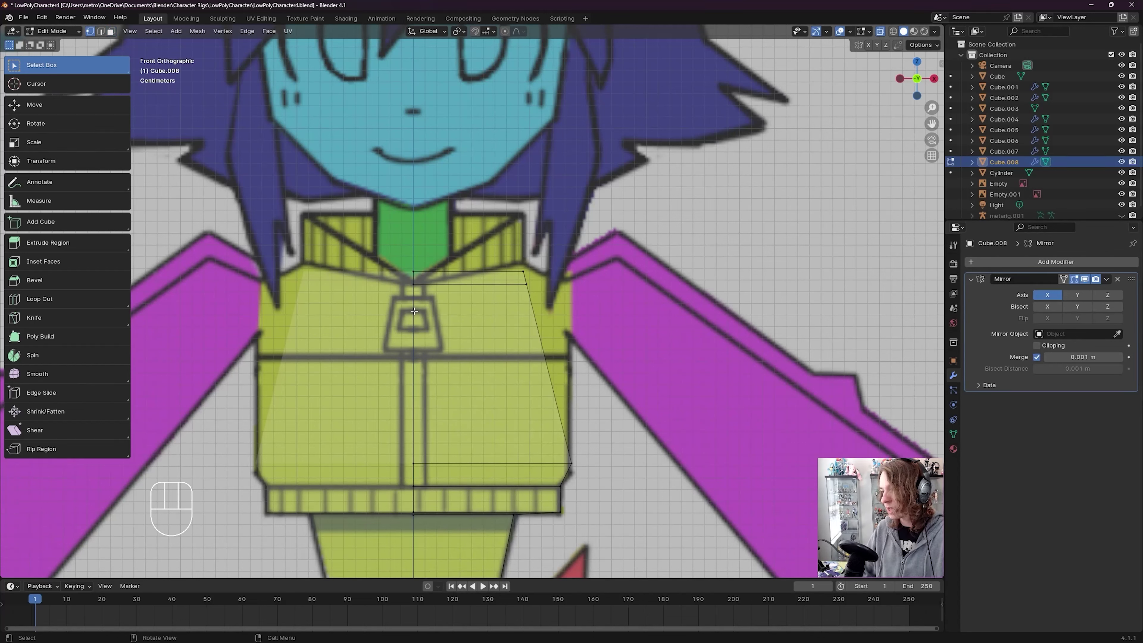
pyautogui.moveTo(589, 210); pyautogui.dragTo(513, 305)
pyautogui.press('g')
pyautogui.press('x')
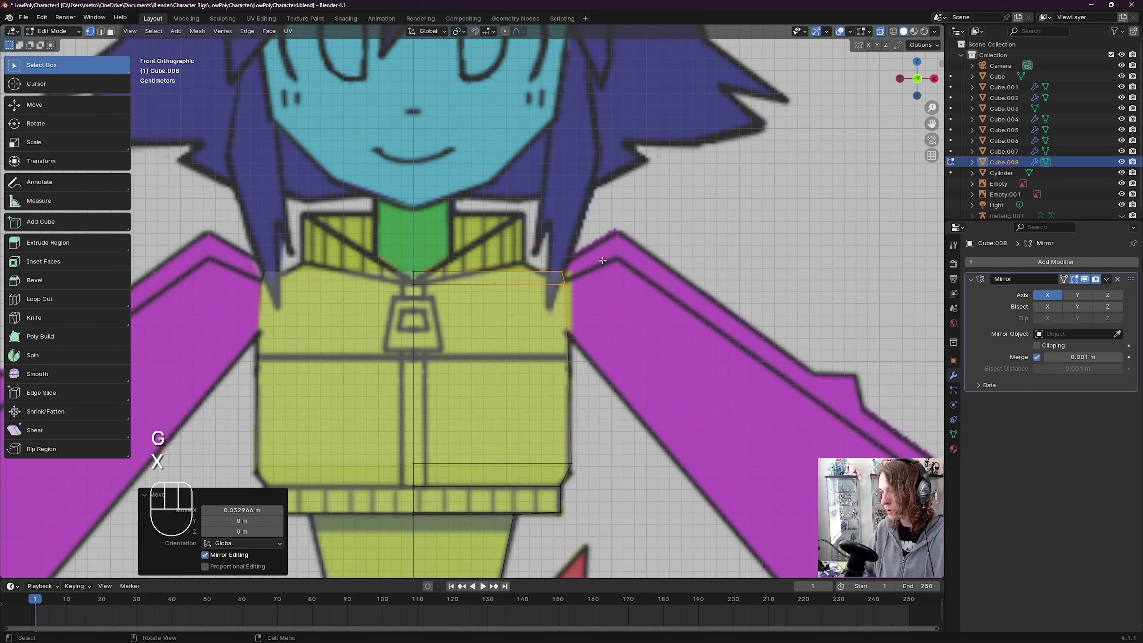
# Step: Move only the topmost outer vertices about 0.031 m back inward along X to form the shoulder slope, and save the file
pyautogui.keyDown('alt'); pyautogui.scroll(2, 614, 279); pyautogui.keyUp('alt')
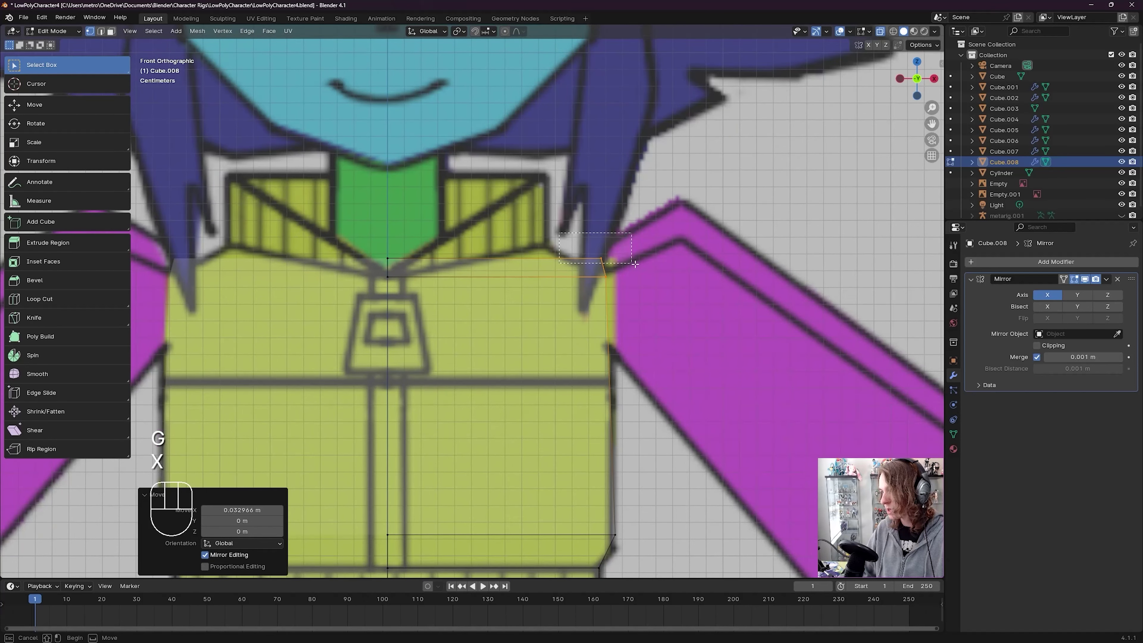
pyautogui.click(582, 256)
pyautogui.scroll(-3, 594, 306)
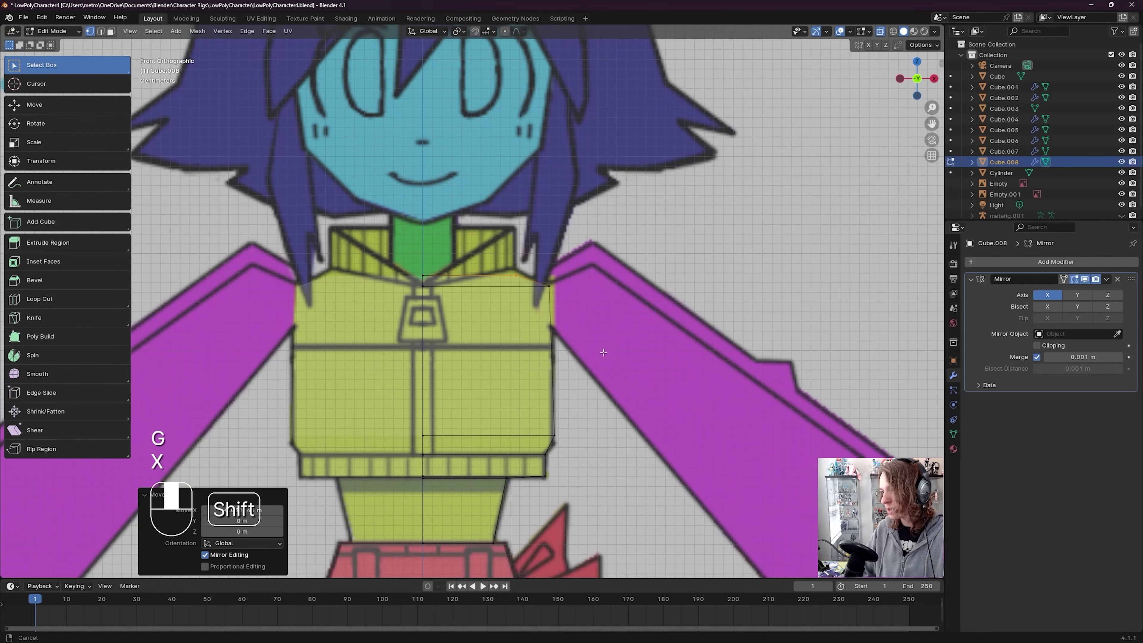
pyautogui.keyDown('shift'); pyautogui.moveTo(604, 352); pyautogui.dragTo(625, 256, button='middle'); pyautogui.keyUp('shift')
pyautogui.scroll(2, 644, 306)
pyautogui.hotkey('ctrl', 's')
pyautogui.keyDown('shift'); pyautogui.moveTo(651, 335); pyautogui.dragTo(656, 287, button='middle'); pyautogui.keyUp('shift')
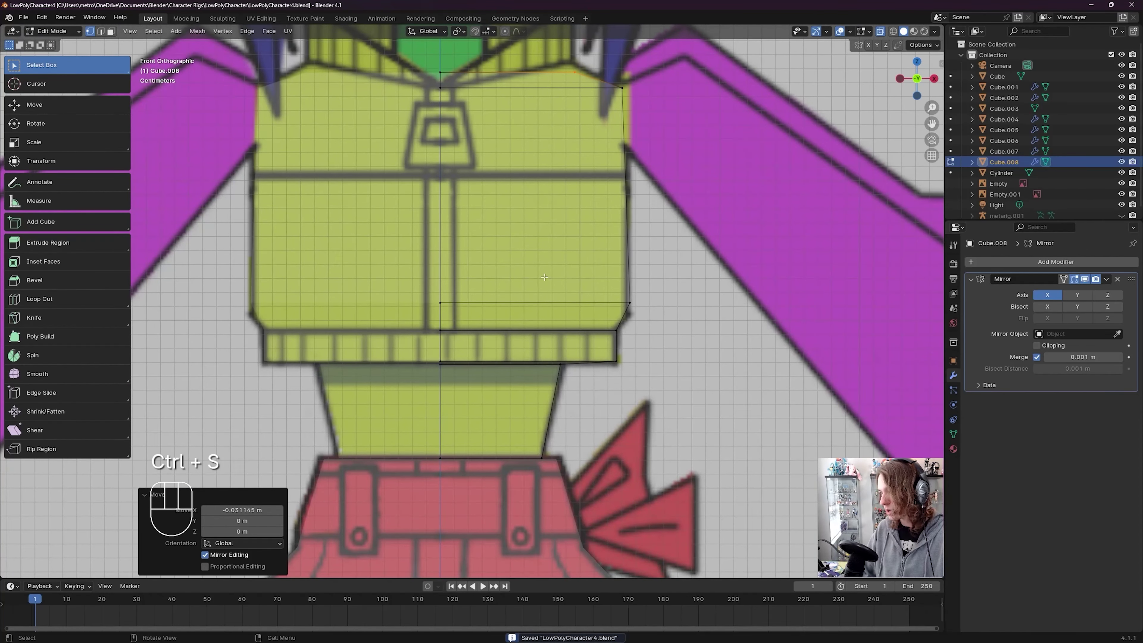
# Step: Lower the vertex row above the jacket's hem band about 0.006 m along Z to the reference corner and save the file
pyautogui.moveTo(421, 275); pyautogui.dragTo(699, 316)
pyautogui.press('g')
pyautogui.press('x')
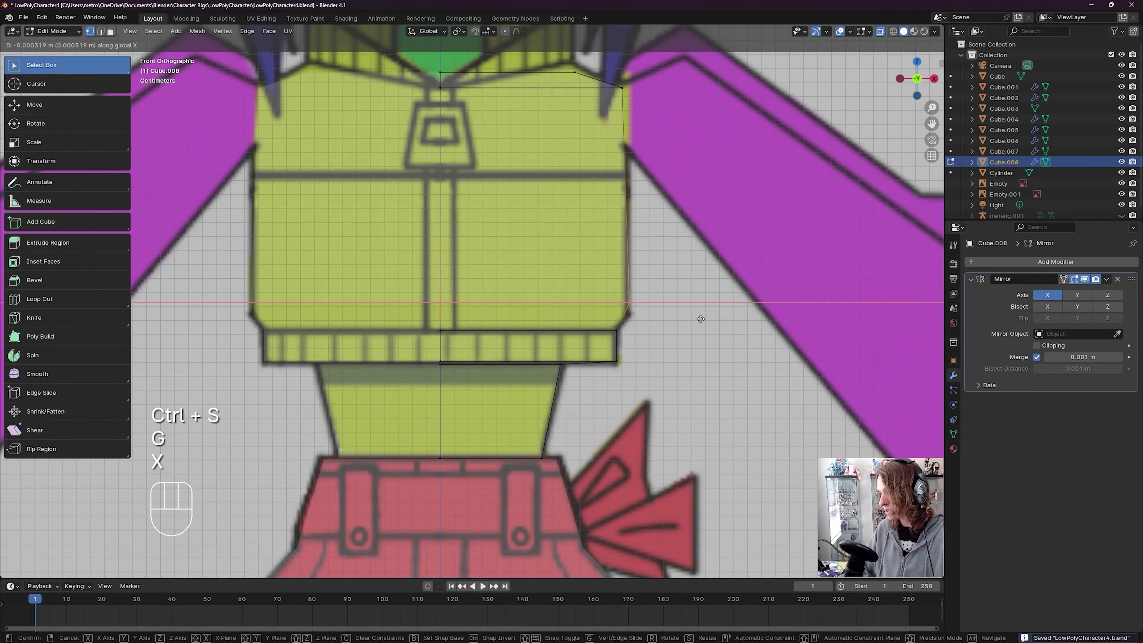
pyautogui.press('z')
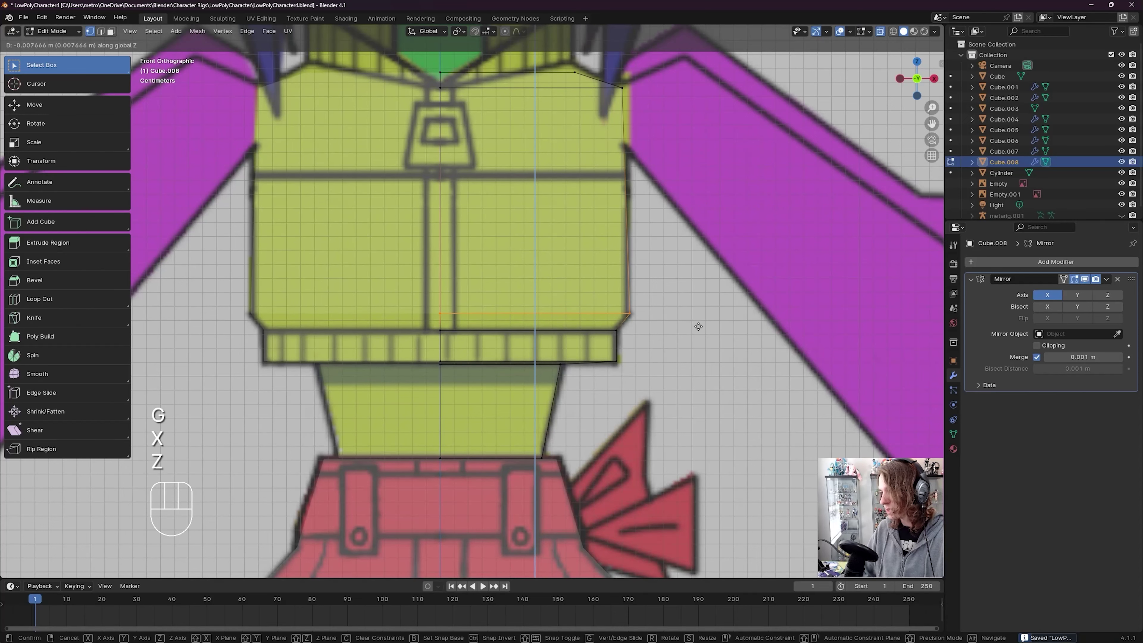
pyautogui.click(697, 327)
pyautogui.hotkey('ctrl', 's')
pyautogui.keyDown('shift'); pyautogui.moveTo(675, 365); pyautogui.dragTo(674, 321, button='middle'); pyautogui.keyUp('shift')
# Step: In right side view, raise the same vertex row about 0.005 m along Z to fit the reference outline and save the file
pyautogui.press('KP_3')
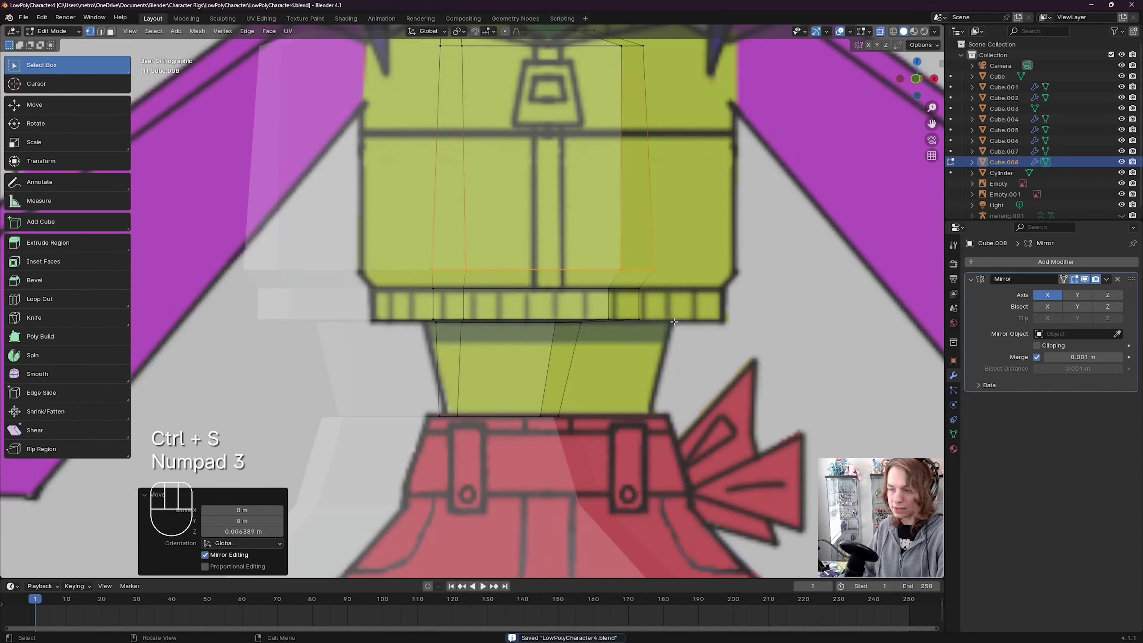
pyautogui.keyDown('shift'); pyautogui.moveTo(563, 252); pyautogui.dragTo(550, 313, button='middle'); pyautogui.keyUp('shift')
pyautogui.press('g')
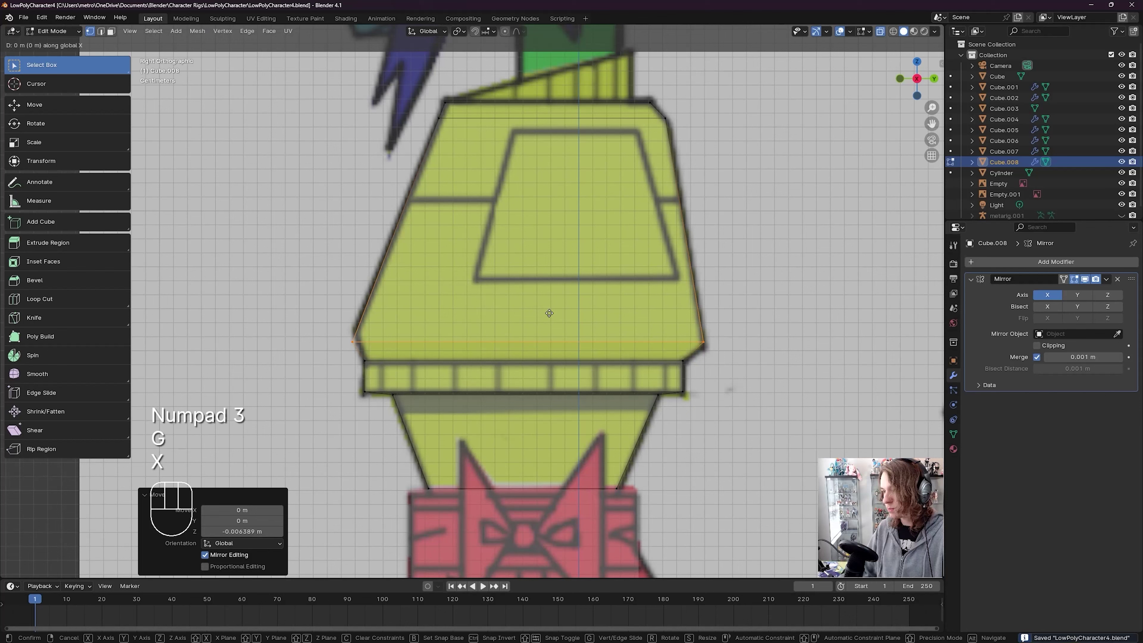
pyautogui.press('x')
pyautogui.press('z')
pyautogui.click(550, 307)
pyautogui.hotkey('ctrl', 's')
pyautogui.keyDown('shift'); pyautogui.moveTo(595, 237); pyautogui.dragTo(572, 301, button='middle'); pyautogui.keyUp('shift')
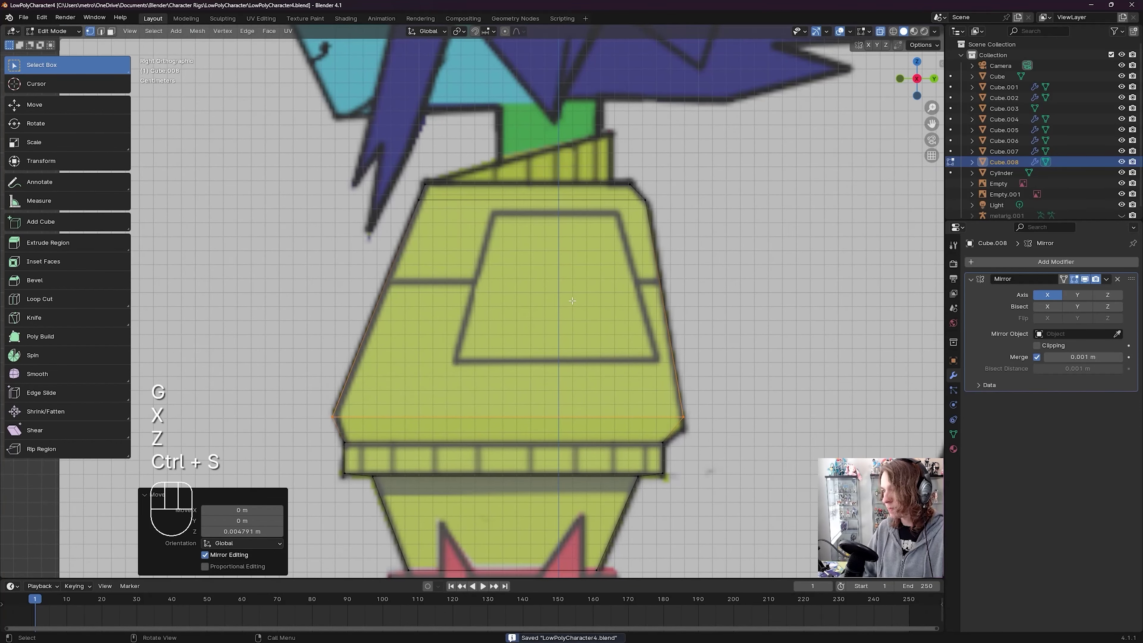
pyautogui.keyDown('shift'); pyautogui.moveTo(606, 227); pyautogui.dragTo(576, 259, button='middle'); pyautogui.keyUp('shift')
pyautogui.hotkey('ctrl', 's')
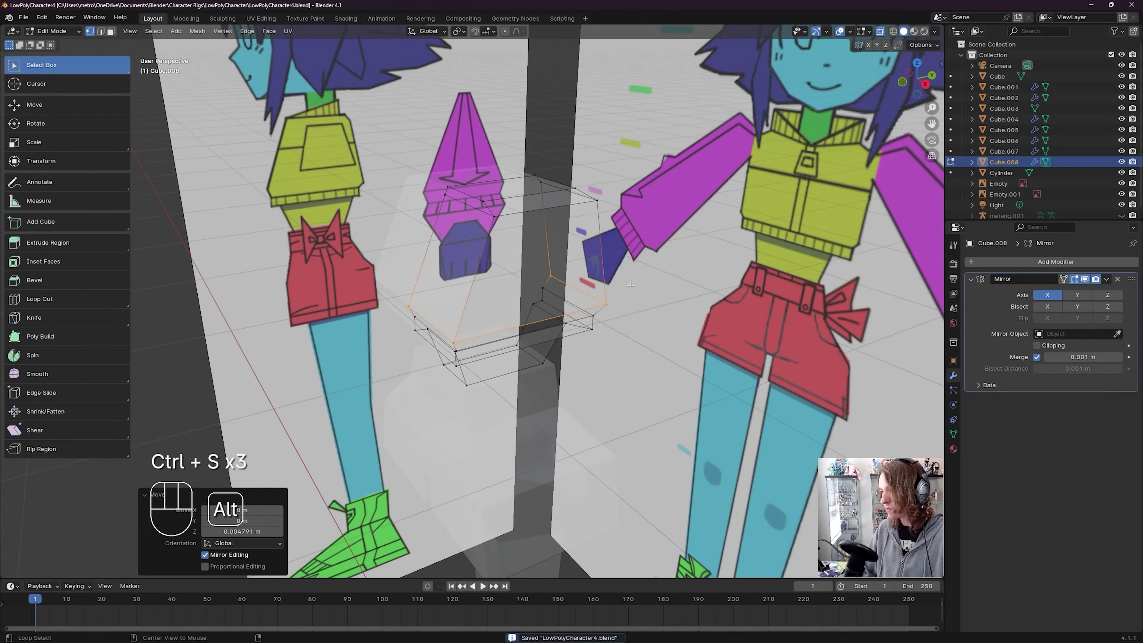
# Step: Turn off X-ray and examine the solid jacket torso in perspective from the front and above, saving the file
pyautogui.hotkey('alt', 'z')
pyautogui.moveTo(631, 286); pyautogui.dragTo(671, 265, button='middle')
pyautogui.hotkey('ctrl', 's')
pyautogui.keyDown('shift'); pyautogui.moveTo(648, 225); pyautogui.dragTo(552, 332, button='middle'); pyautogui.keyUp('shift')
pyautogui.scroll(2, 673, 281)
pyautogui.hotkey('ctrl', 's')
pyautogui.hotkey('ctrl', 's')
pyautogui.hotkey('ctrl', 's')
pyautogui.hotkey('ctrl', 's')
pyautogui.hotkey('ctrl', 's')
pyautogui.scroll(3, 497, 265)
pyautogui.keyDown('shift'); pyautogui.moveTo(495, 263); pyautogui.dragTo(579, 317, button='middle'); pyautogui.keyUp('shift')
pyautogui.hotkey('ctrl', 's')
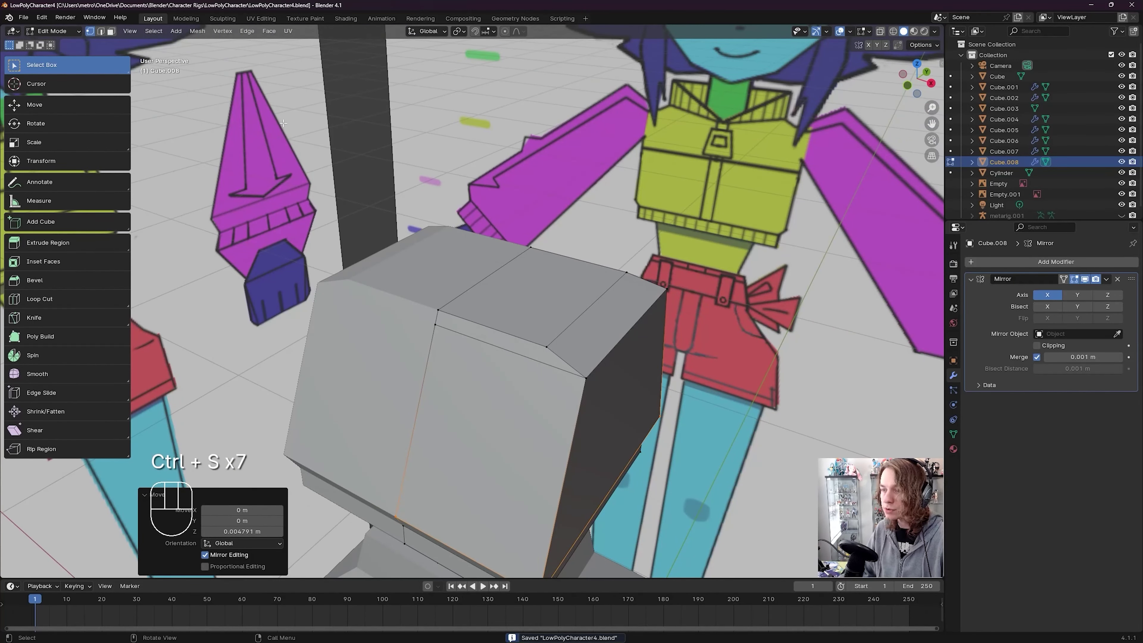
# Step: Extrude the torso's top face upward about 0.046 m to form the collar and save the file
pyautogui.press('3')
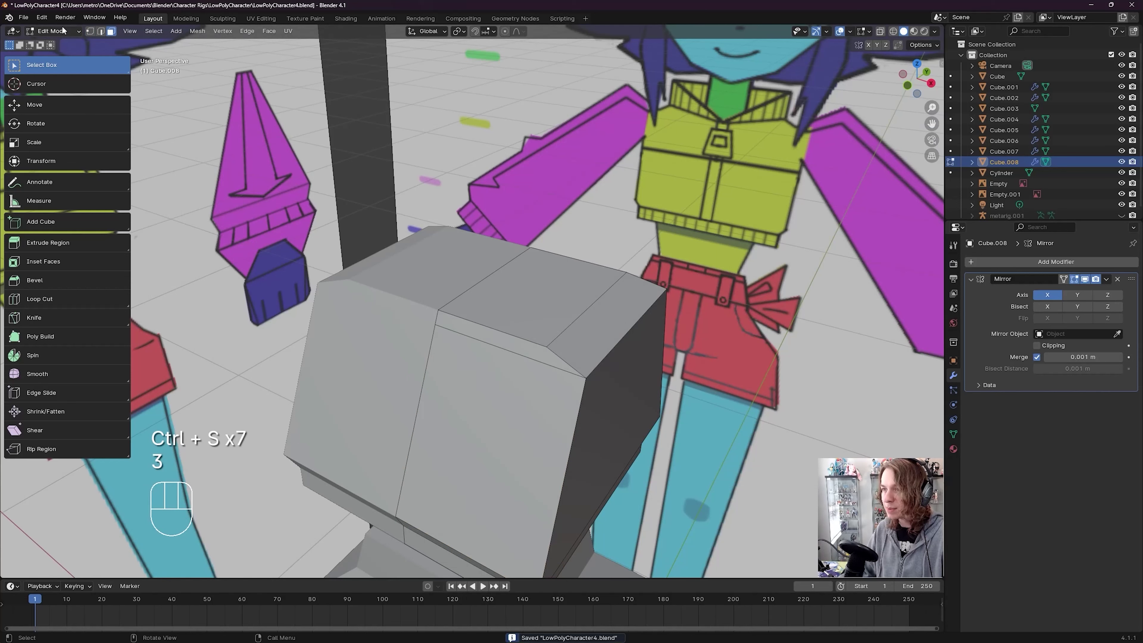
pyautogui.click(532, 298)
pyautogui.moveTo(533, 299); pyautogui.dragTo(630, 292, button='middle')
pyautogui.press('e')
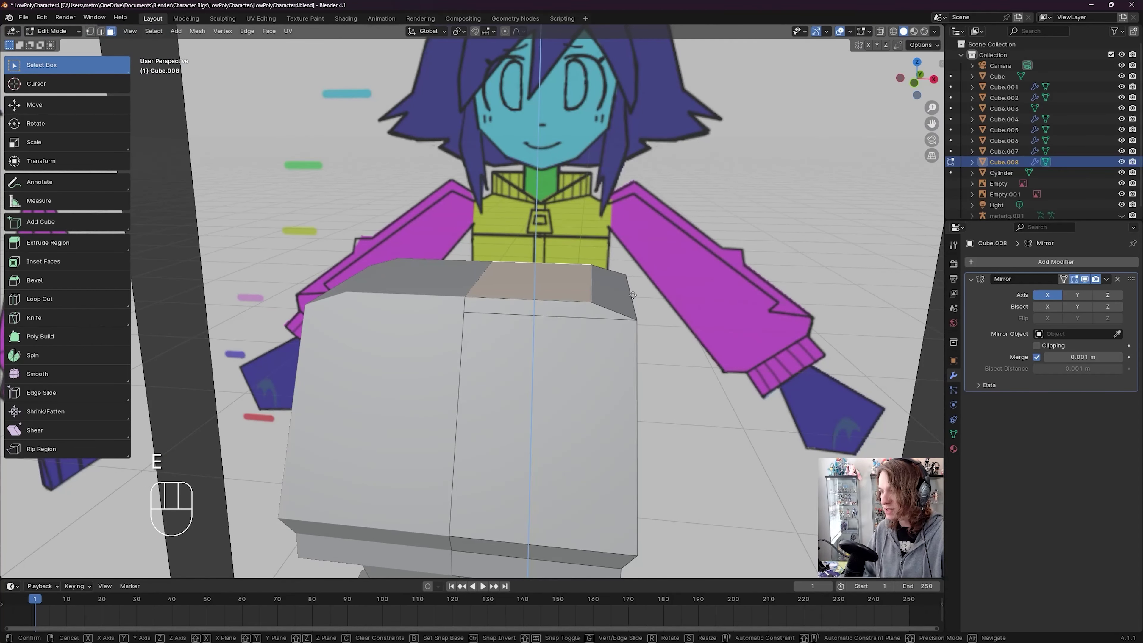
pyautogui.click(632, 246)
pyautogui.hotkey('ctrl', 's')
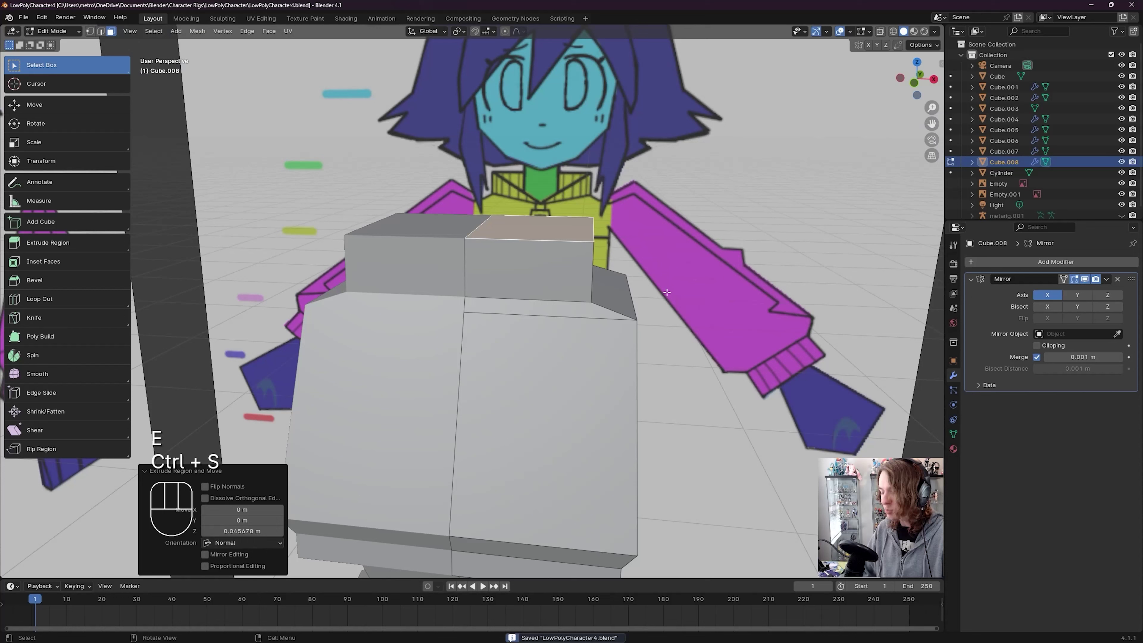
# Step: In front view with X-ray on, lower the collar's top front centre vertex about 0.043 m along Z and save the file
pyautogui.press('KP_1')
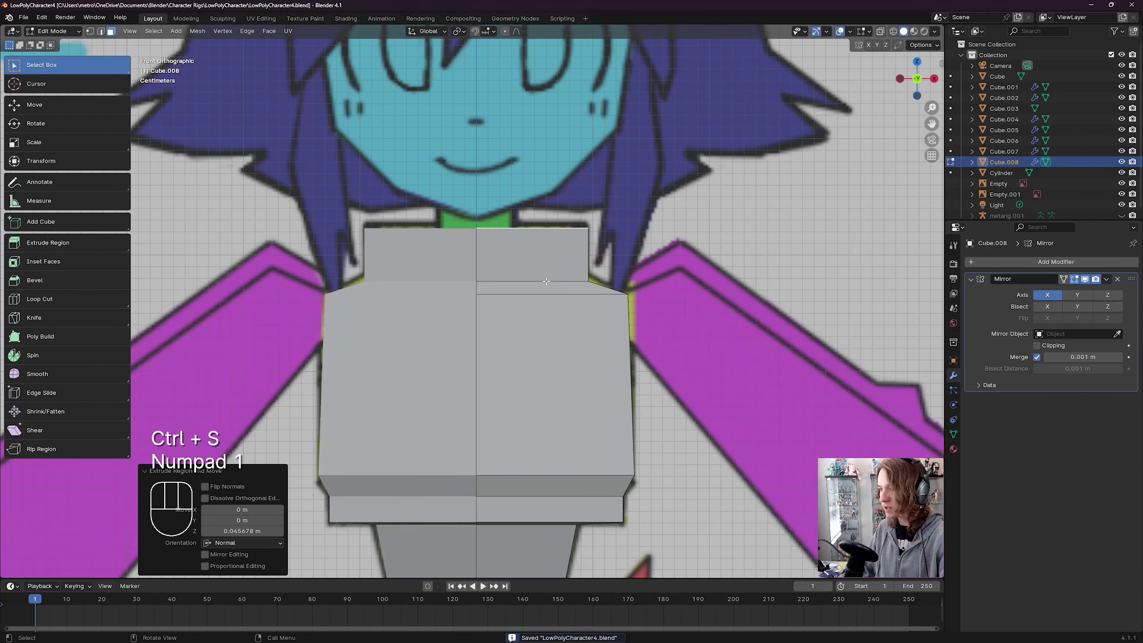
pyautogui.hotkey('alt', 'z')
pyautogui.scroll(2, 585, 278)
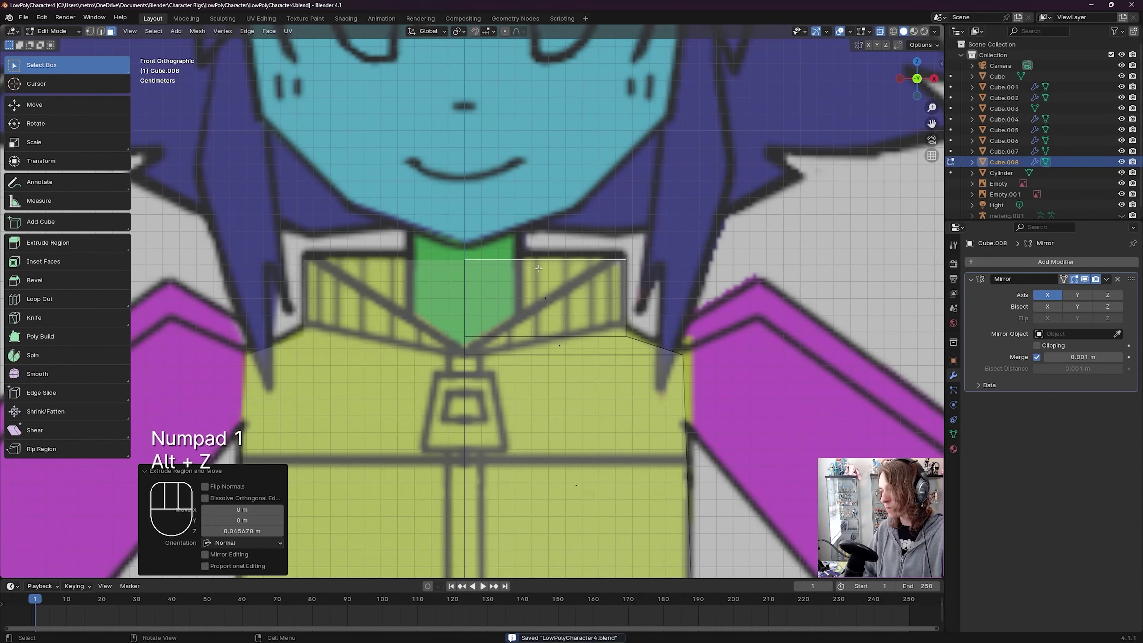
pyautogui.scroll(2, 538, 268)
pyautogui.hotkey('ctrl', 's')
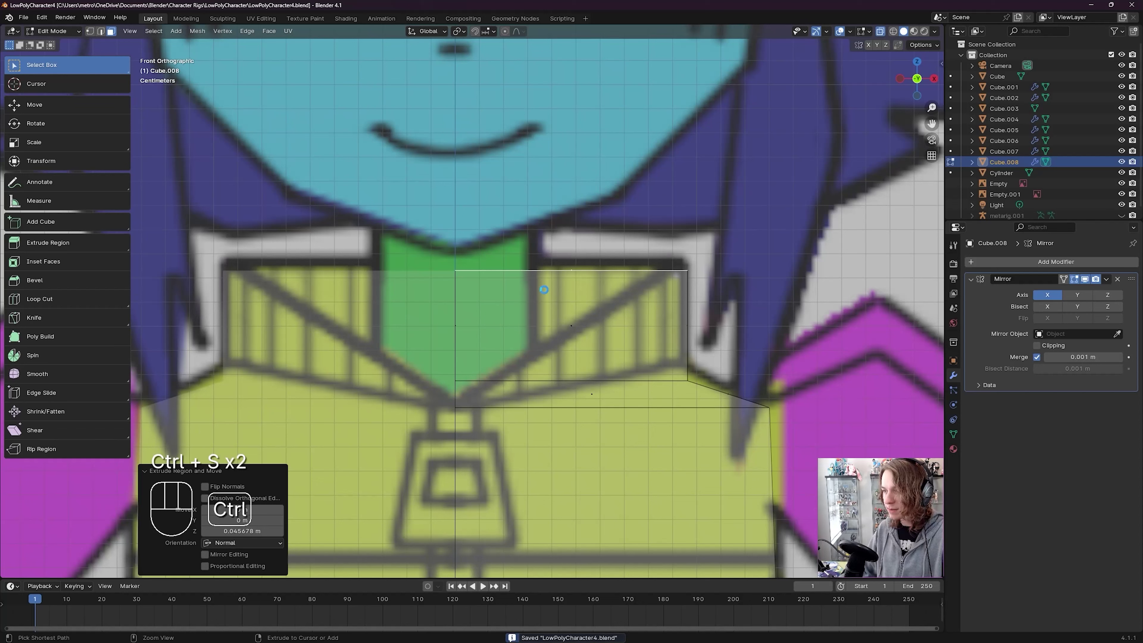
pyautogui.hotkey('ctrl', 's')
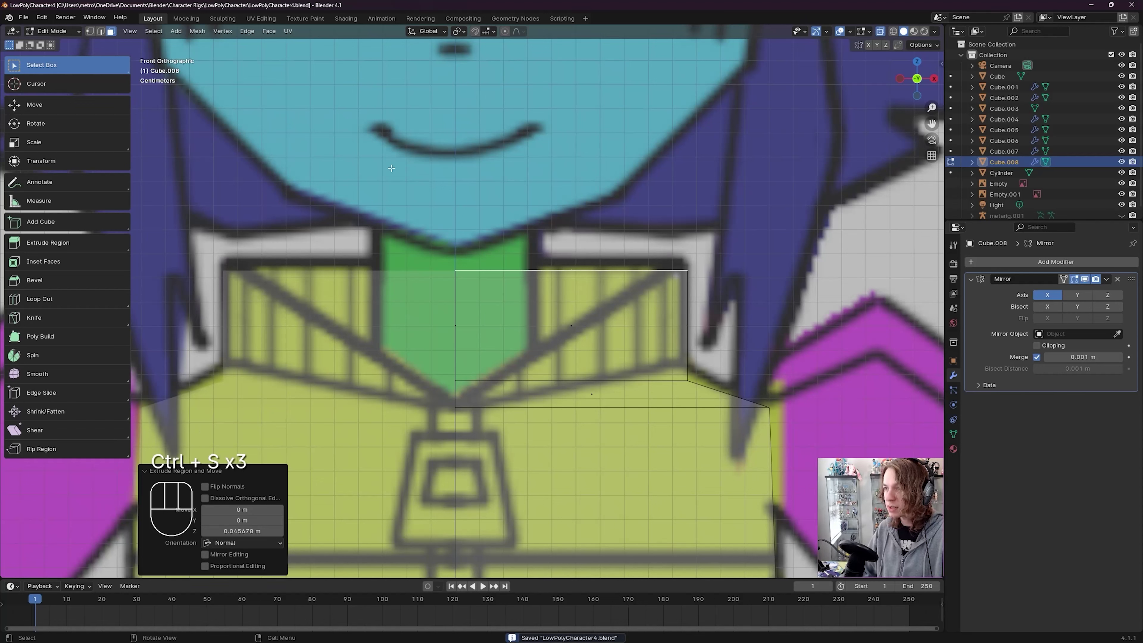
pyautogui.click(90, 31)
pyautogui.click(454, 272)
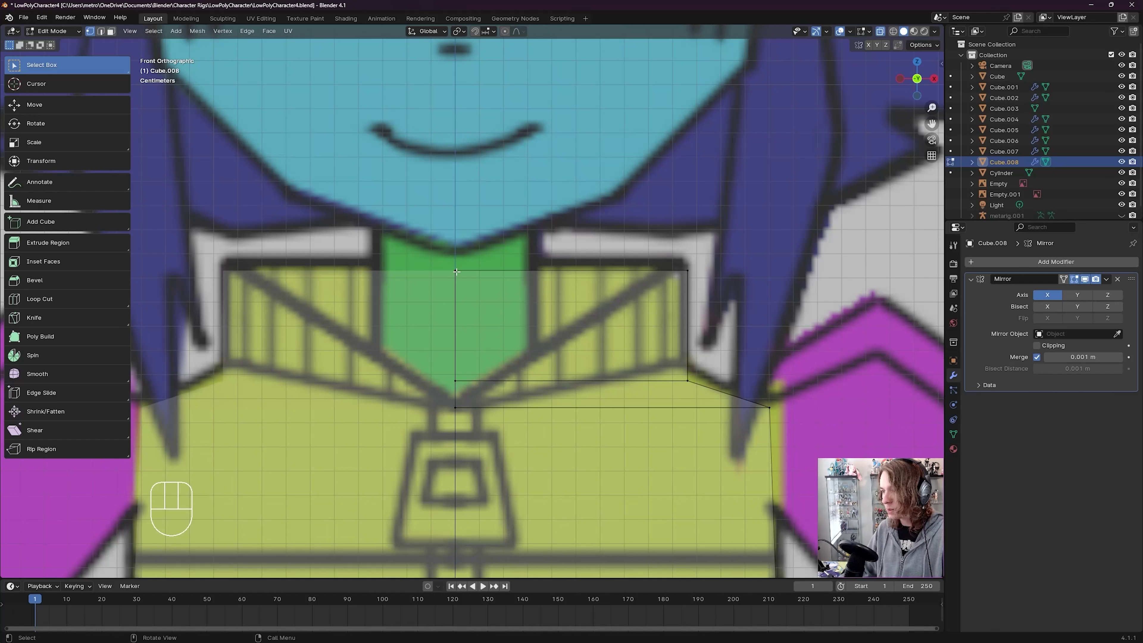
pyautogui.click(455, 271)
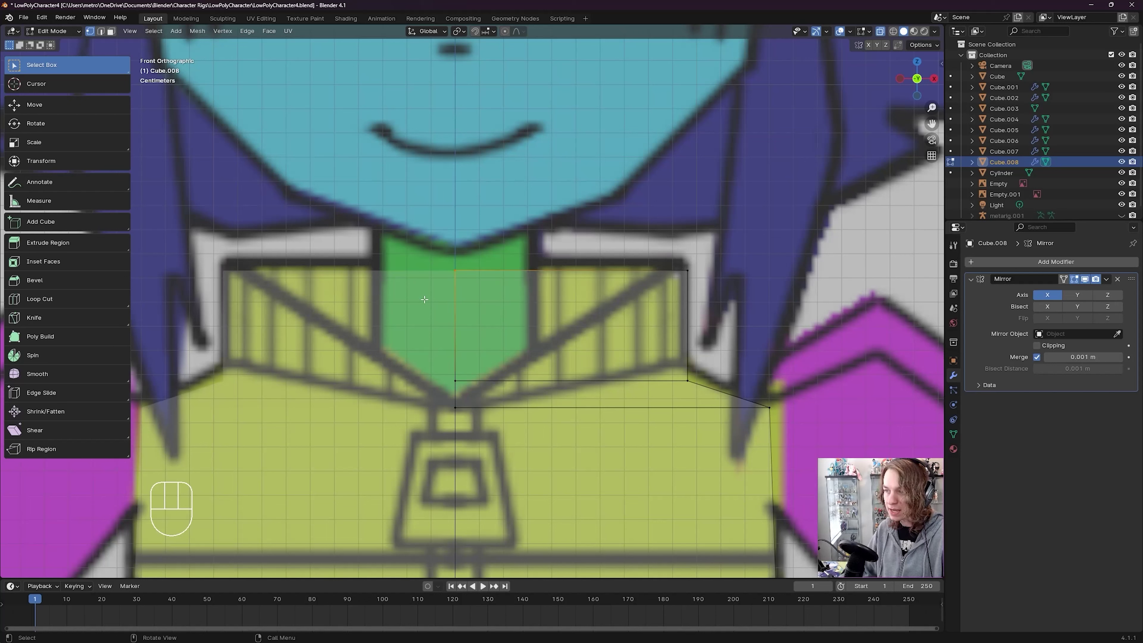
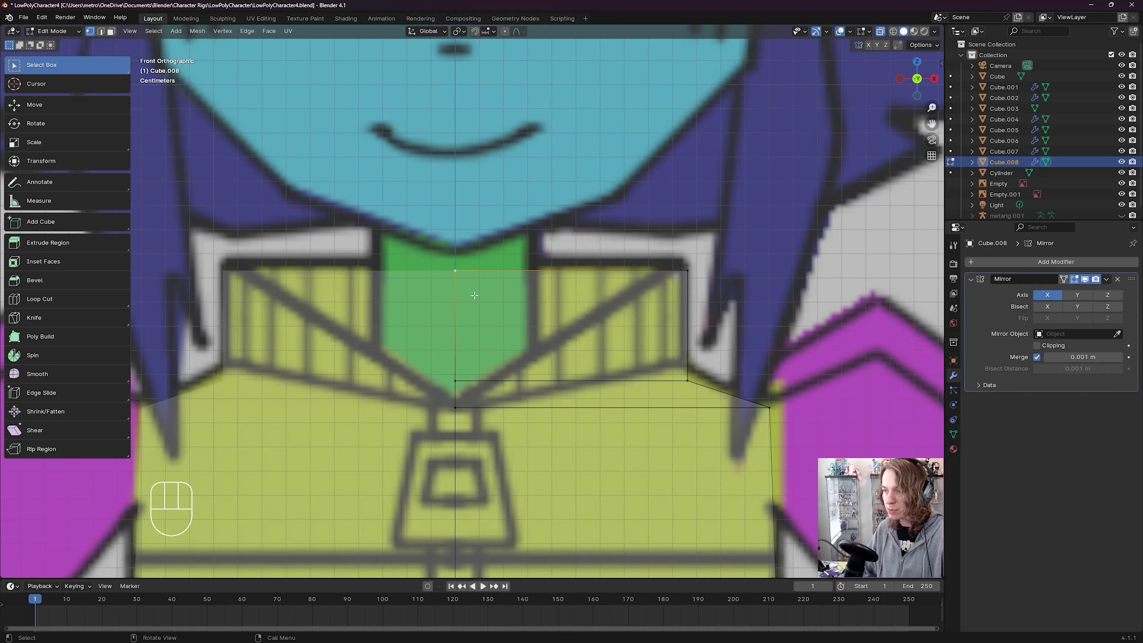
pyautogui.press('g')
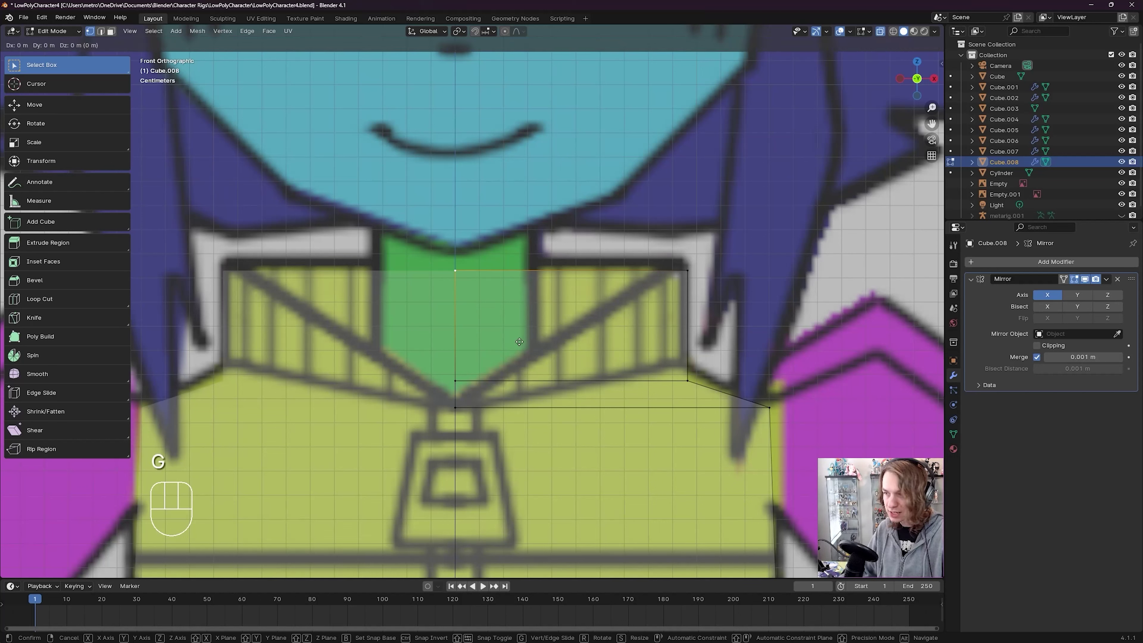
pyautogui.press('z')
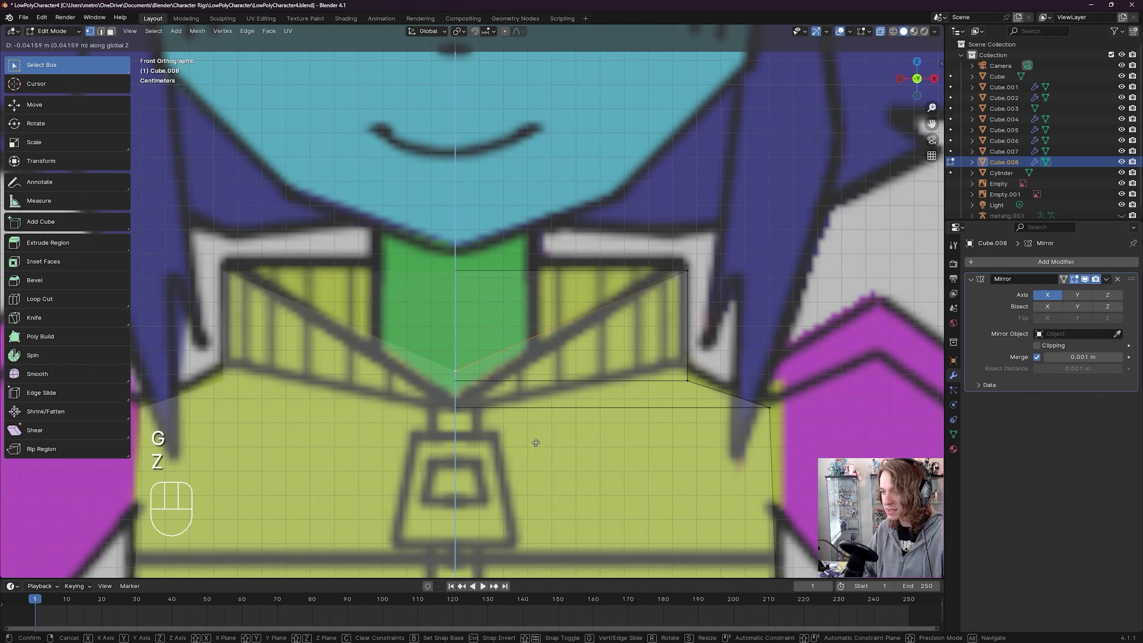
pyautogui.click(537, 447)
pyautogui.hotkey('ctrl', 's')
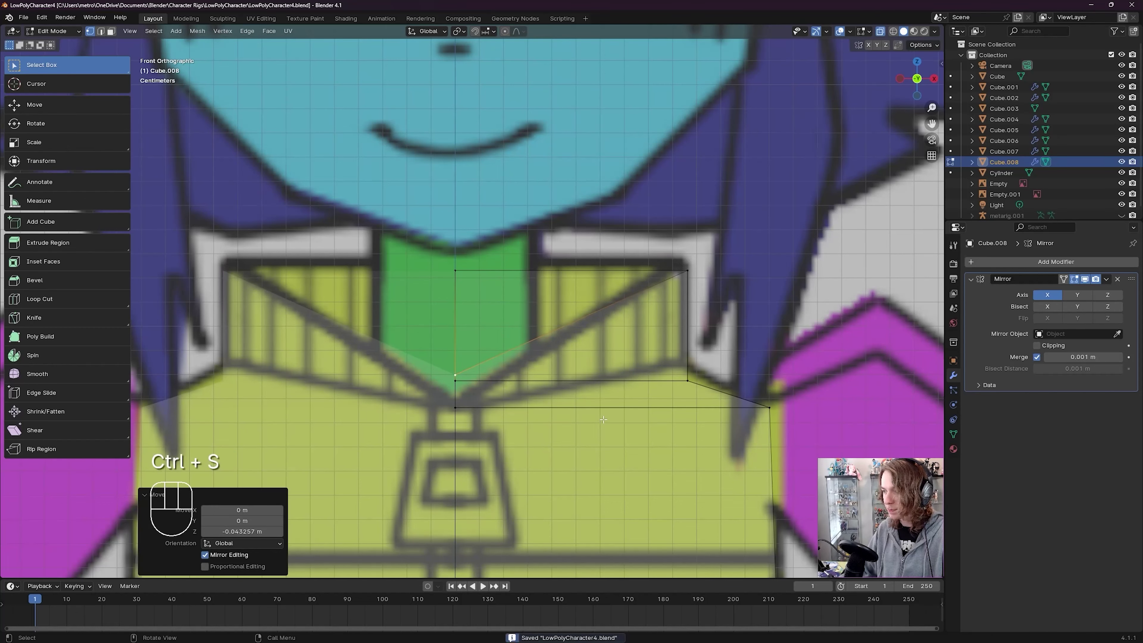
# Step: Turn off X-ray, examine the collar's V-shaped opening from above, save the file and switch to face selection
pyautogui.scroll(-3, 603, 415)
pyautogui.moveTo(608, 310); pyautogui.dragTo(454, 301, button='middle')
pyautogui.hotkey('alt', 'z')
pyautogui.hotkey('ctrl', 's')
pyautogui.scroll(3, 555, 333)
pyautogui.hotkey('ctrl', 's')
pyautogui.hotkey('ctrl', 's')
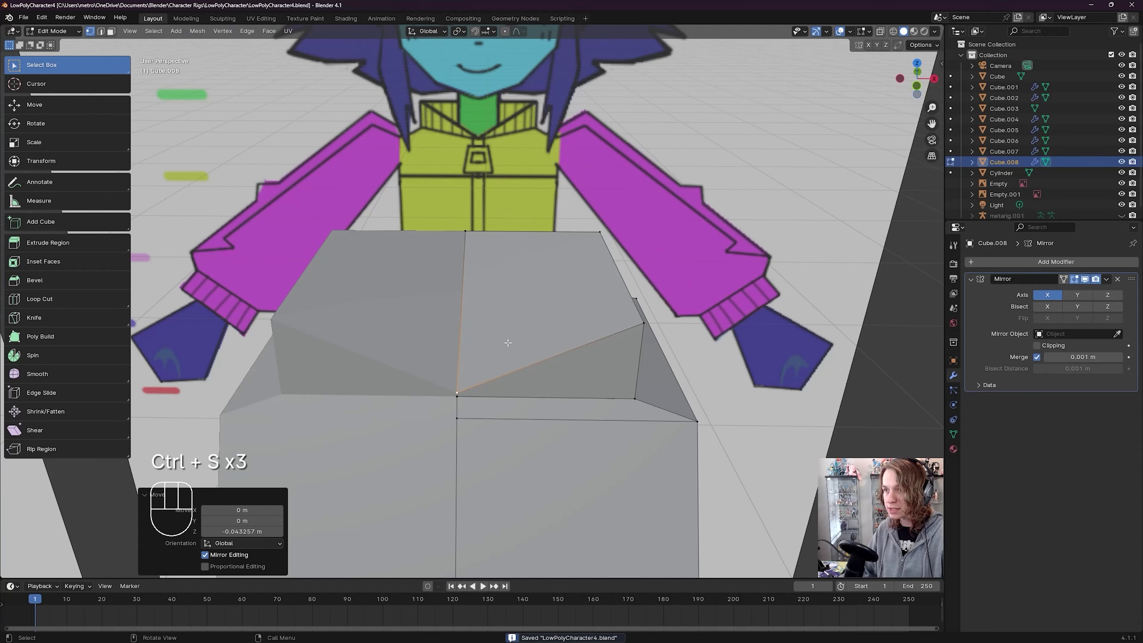
pyautogui.press('3')
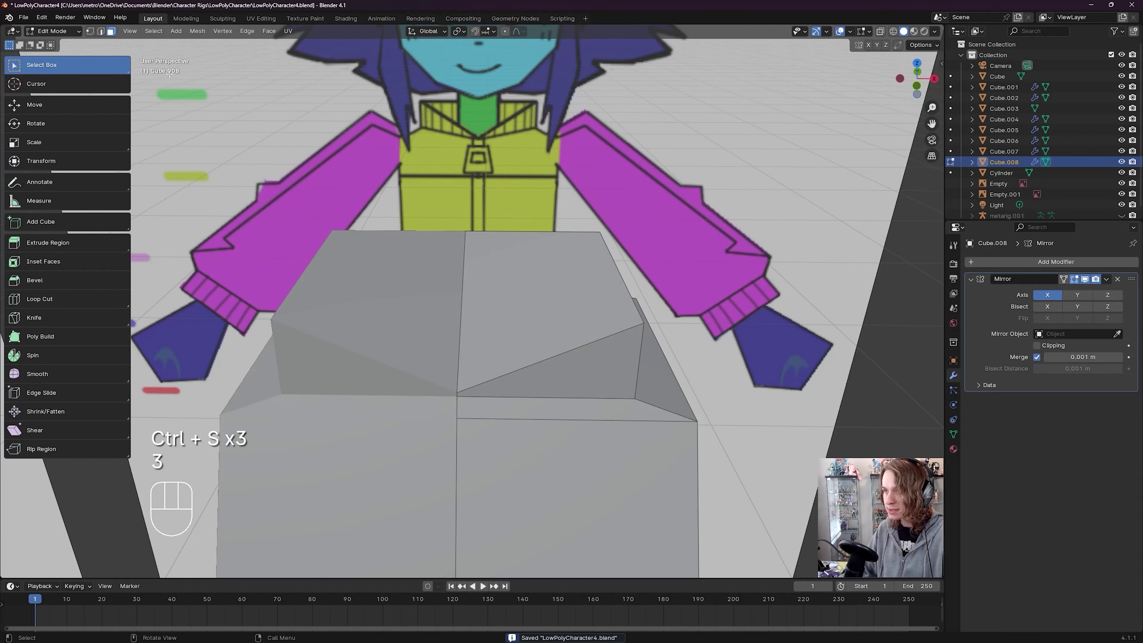
# Step: Delete the jacket collar's top face and one further face inside its opening, and save the file
pyautogui.moveTo(433, 261); pyautogui.dragTo(543, 293, button='middle')
pyautogui.click(547, 294)
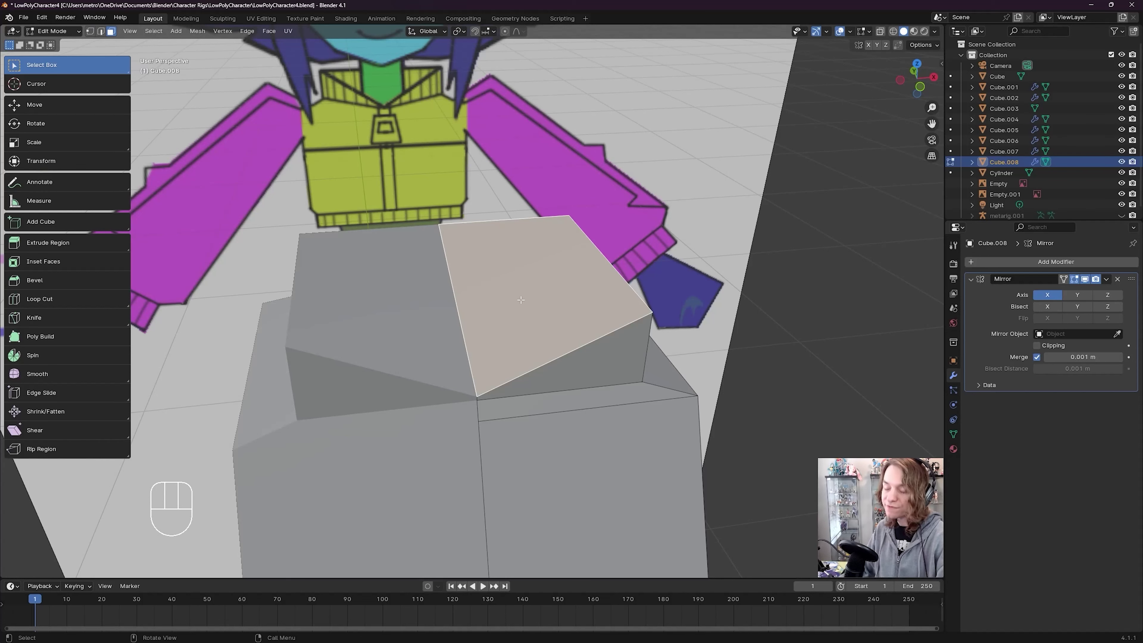
pyautogui.press('x')
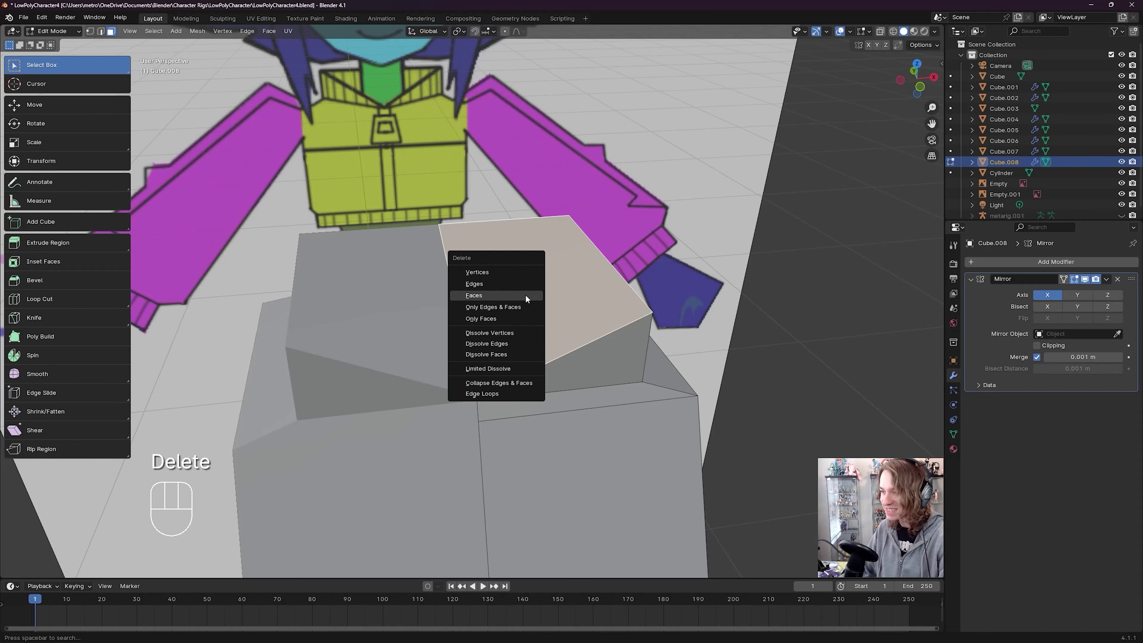
pyautogui.click(526, 293)
pyautogui.moveTo(525, 293); pyautogui.dragTo(450, 342, button='middle')
pyautogui.click(480, 306)
pyautogui.press('x')
pyautogui.click(530, 323)
pyautogui.hotkey('ctrl', 's')
pyautogui.scroll(-5, 484, 350)
pyautogui.hotkey('ctrl', 's')
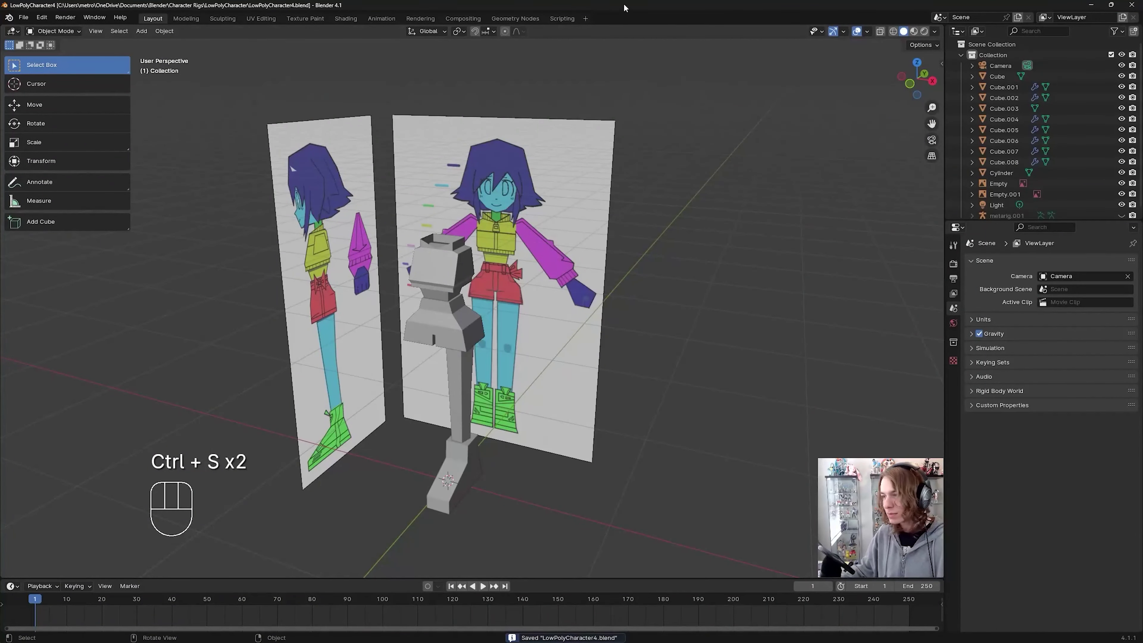
# Step: Save the file, add a new cube for the jacket sleeve and open its mesh for editing
pyautogui.moveTo(673, 428)
pyautogui.keyDown('shift'); pyautogui.mouseDown(button='middle')
pyautogui.moveTo(718, 459)
pyautogui.moveTo(689, 412)
pyautogui.moveTo(669, 418)
pyautogui.mouseUp(button='middle'); pyautogui.keyUp('shift')
pyautogui.hotkey('ctrl', 's')
pyautogui.hotkey('ctrl', 's')
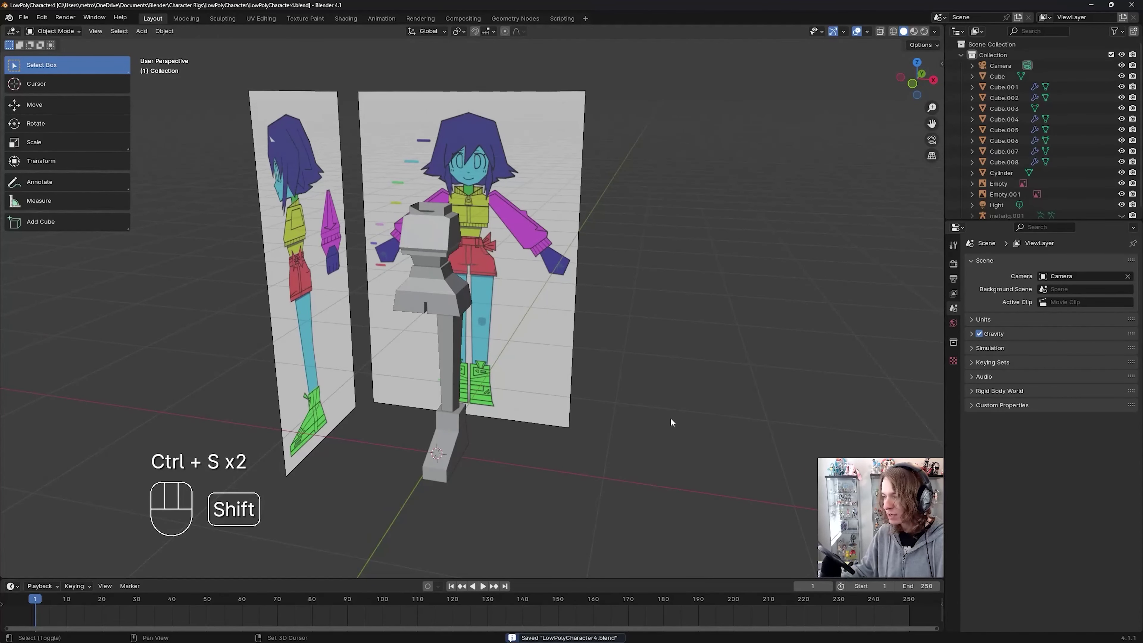
pyautogui.hotkey('shift', 'a')
pyautogui.moveTo(670, 418)
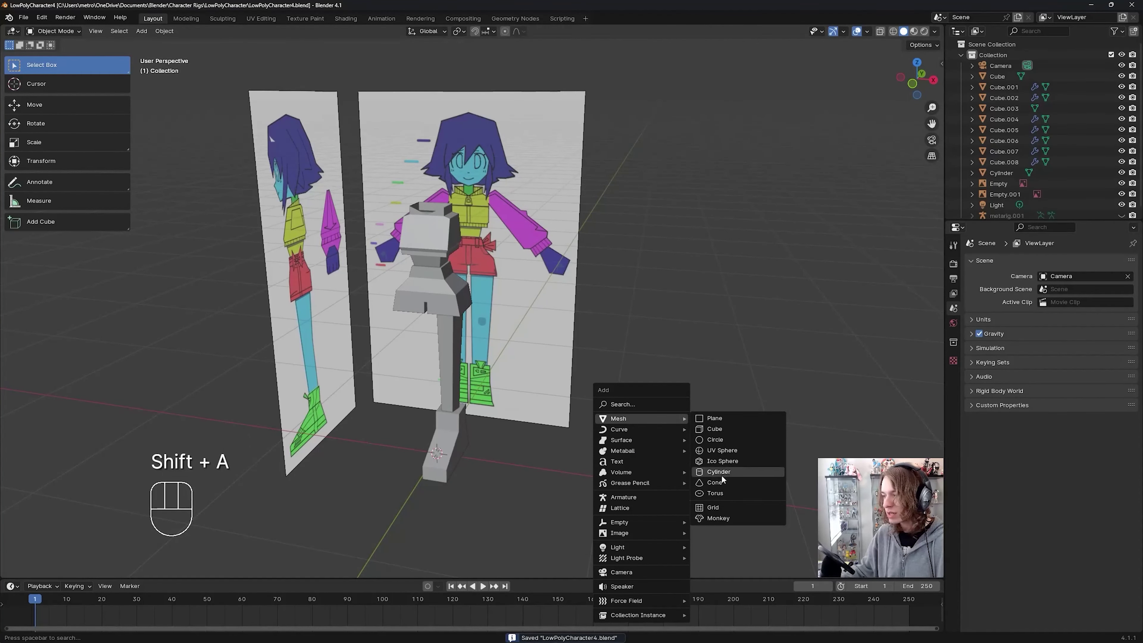
pyautogui.click(733, 427)
pyautogui.press('Tab')
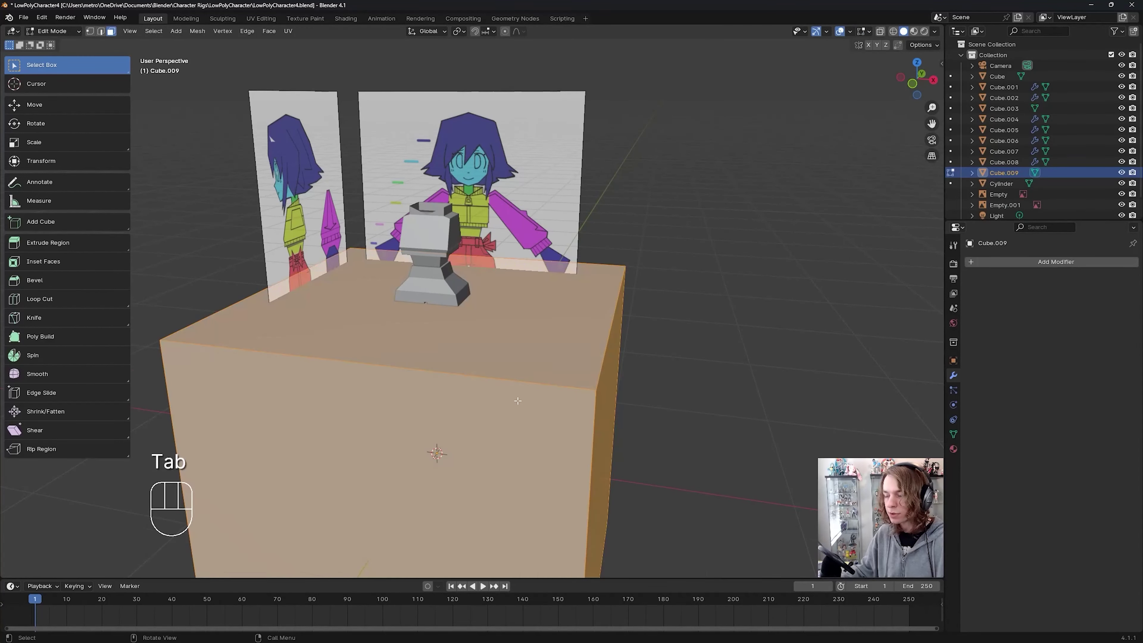
# Step: In front view, scale the cube down and move it about 0.253 m along X and 1.357 m along Z beside the torso
pyautogui.moveTo(518, 401); pyautogui.dragTo(548, 370, button='middle')
pyautogui.hotkey('ctrl', 's')
pyautogui.press('KP_1')
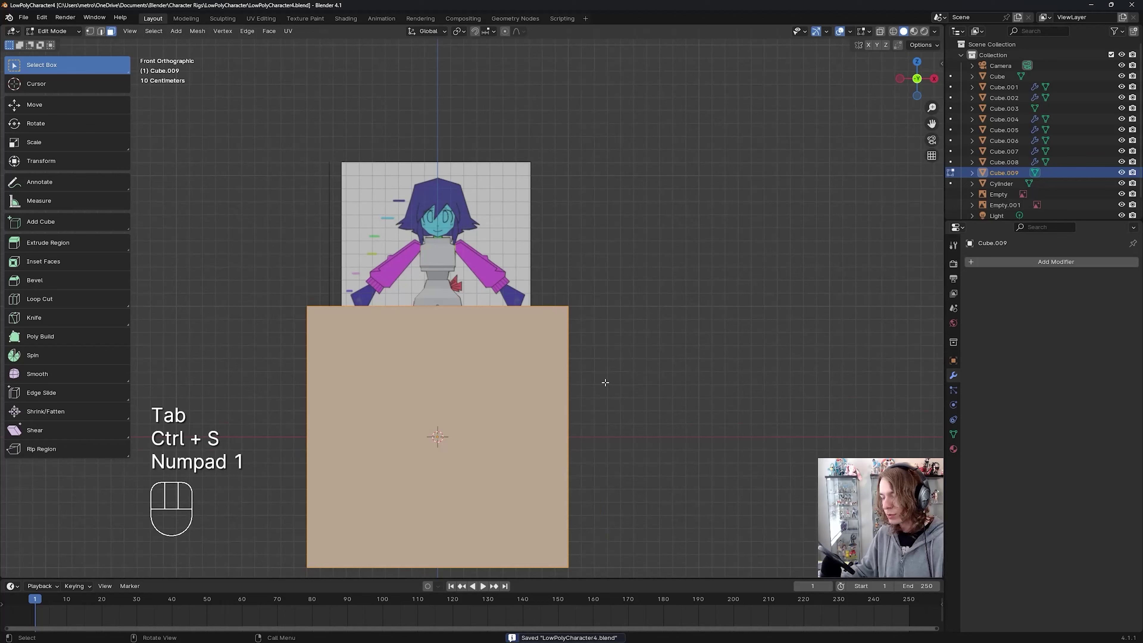
pyautogui.press('s')
pyautogui.click(458, 421)
pyautogui.keyDown('shift'); pyautogui.moveTo(520, 394); pyautogui.dragTo(519, 415, button='middle'); pyautogui.keyUp('shift')
pyautogui.press('g')
pyautogui.click(552, 237)
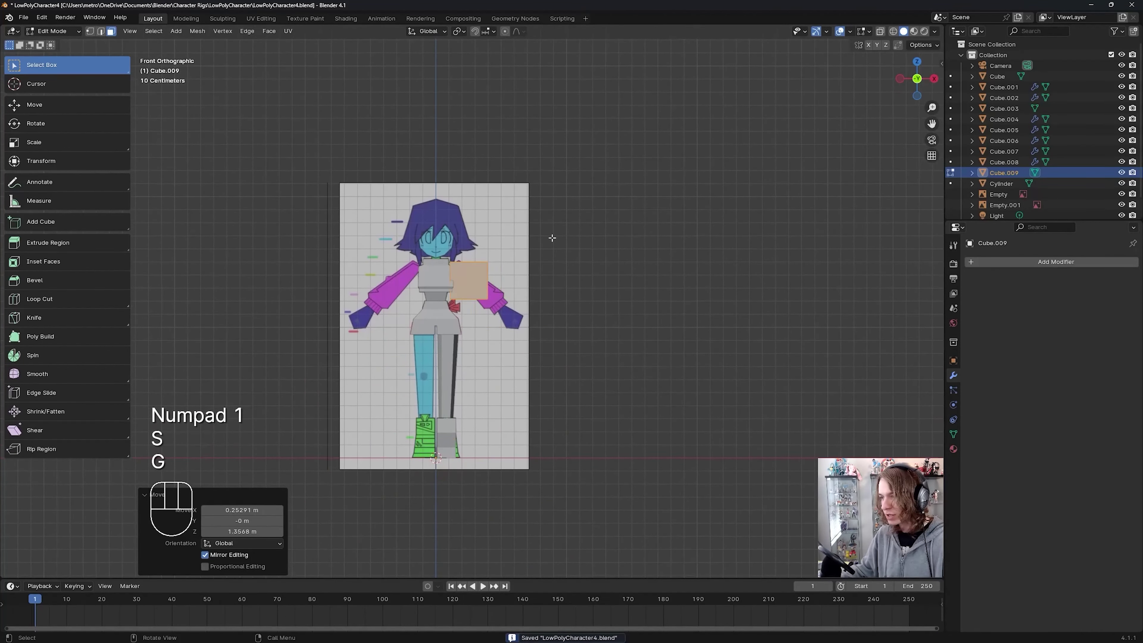
# Step: With X-ray on in front view, rotate the whole cube about -40.8° to align with the reference sleeve's slope
pyautogui.scroll(6, 552, 237)
pyautogui.keyDown('shift'); pyautogui.moveTo(546, 294); pyautogui.dragTo(542, 350, button='middle'); pyautogui.keyUp('shift')
pyautogui.hotkey('alt', 'z')
pyautogui.press('KP_1')
pyautogui.scroll(2, 462, 263)
pyautogui.scroll(-2, 463, 263)
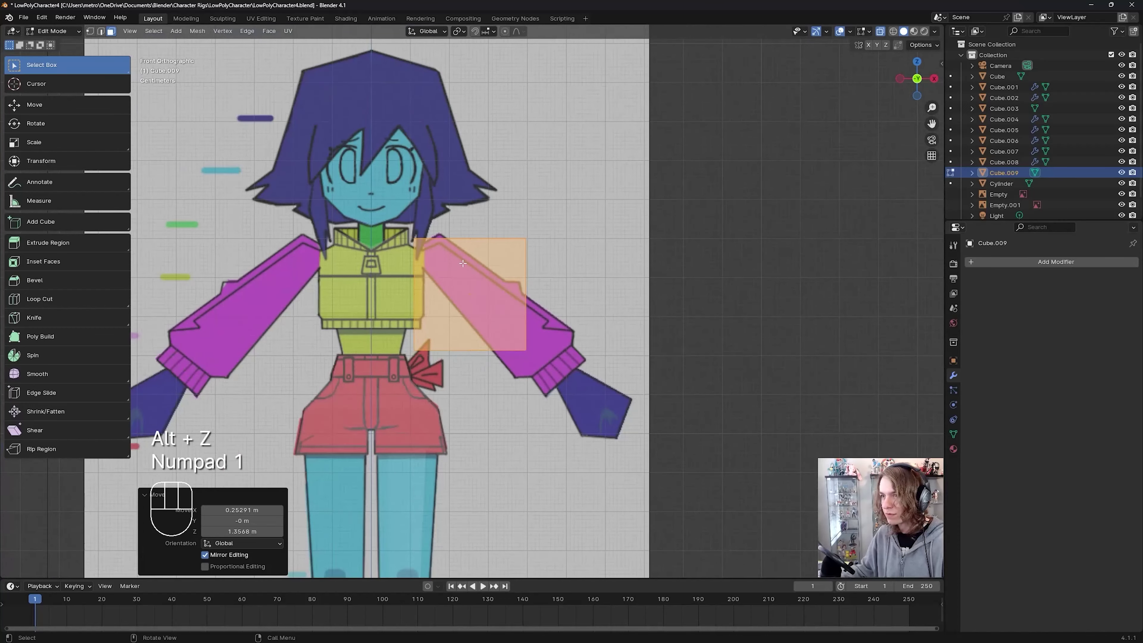
pyautogui.click(528, 385)
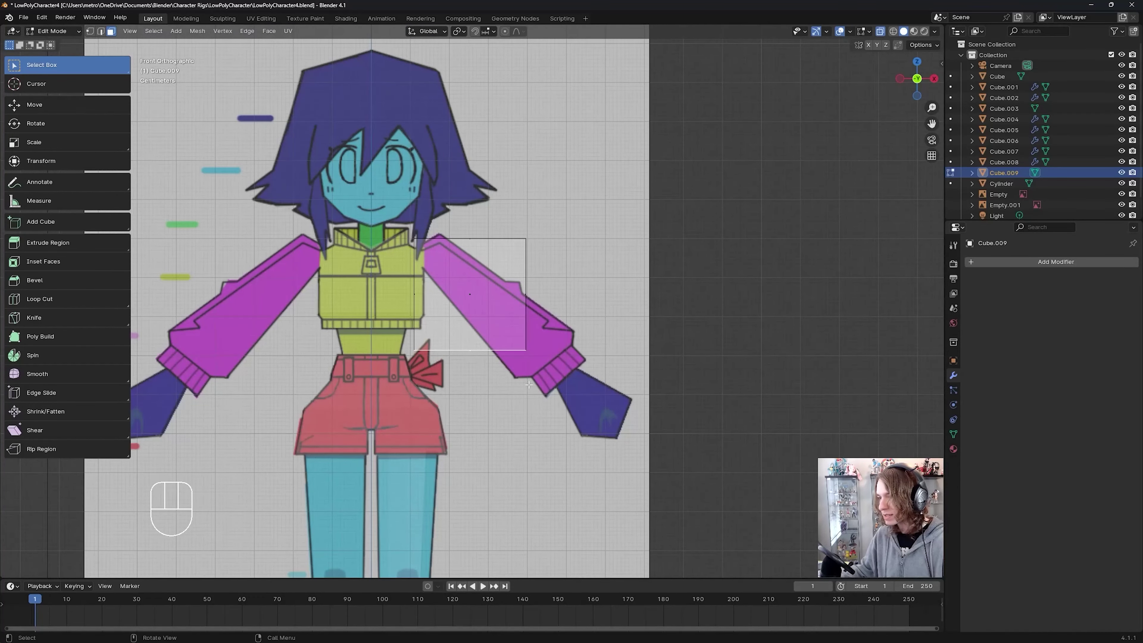
pyautogui.press('a')
pyautogui.press('r')
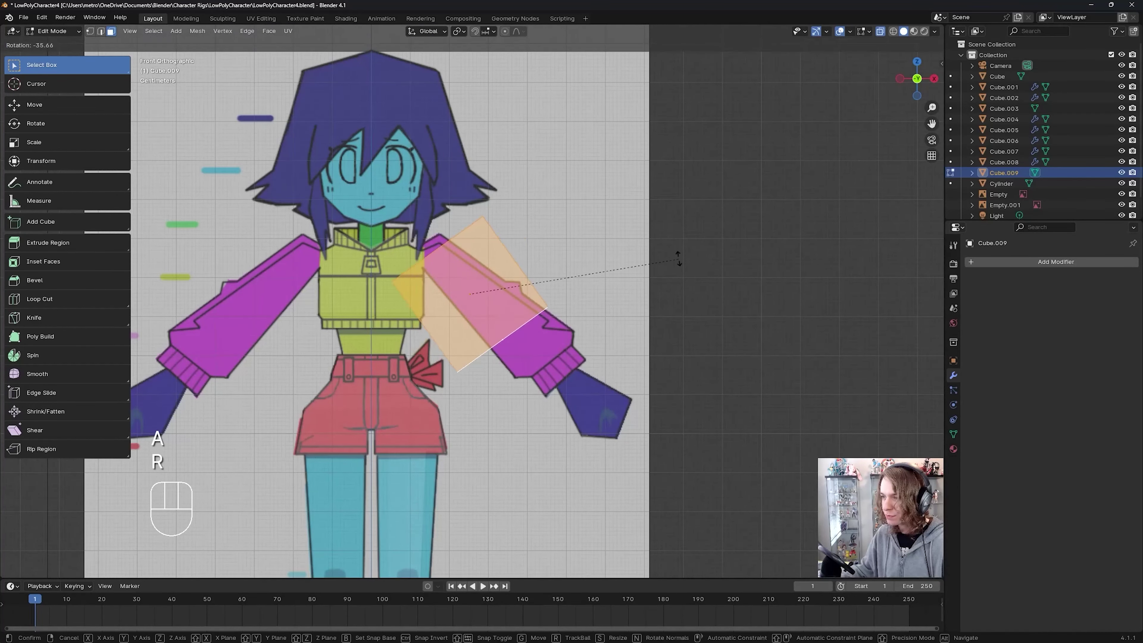
pyautogui.click(673, 244)
# Step: Scale the rotated cube to a little under half size and position it on the reference's upper sleeve
pyautogui.press('s')
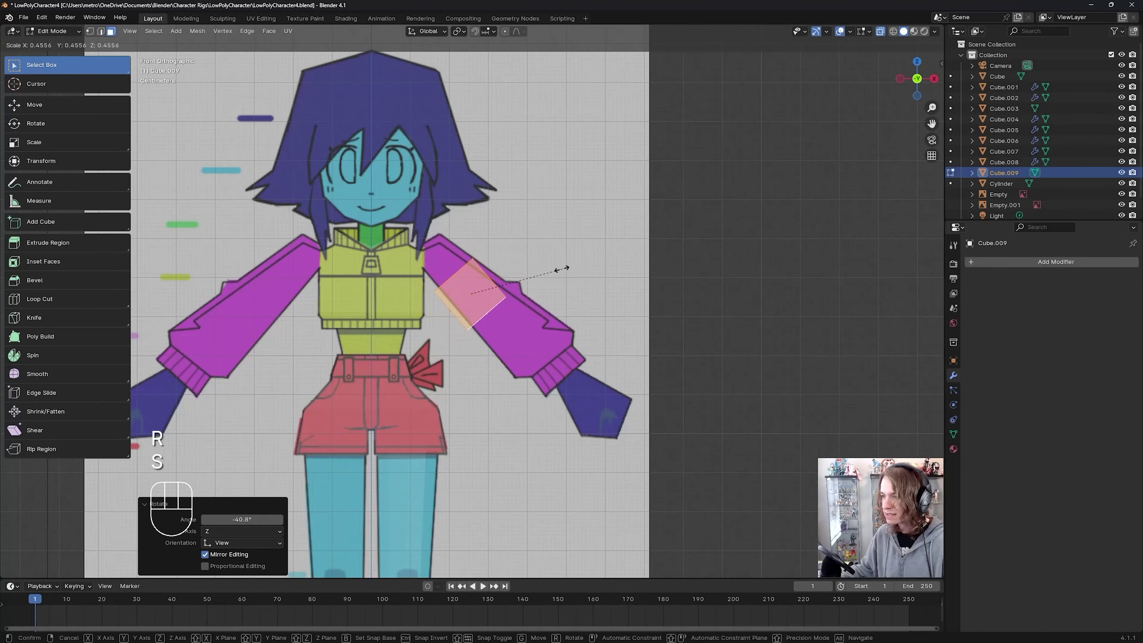
pyautogui.click(558, 270)
pyautogui.press('g')
pyautogui.click(550, 274)
# Step: Move the cube's lower face outward and down in two moves so it reaches the end of the reference cuff
pyautogui.click(513, 327)
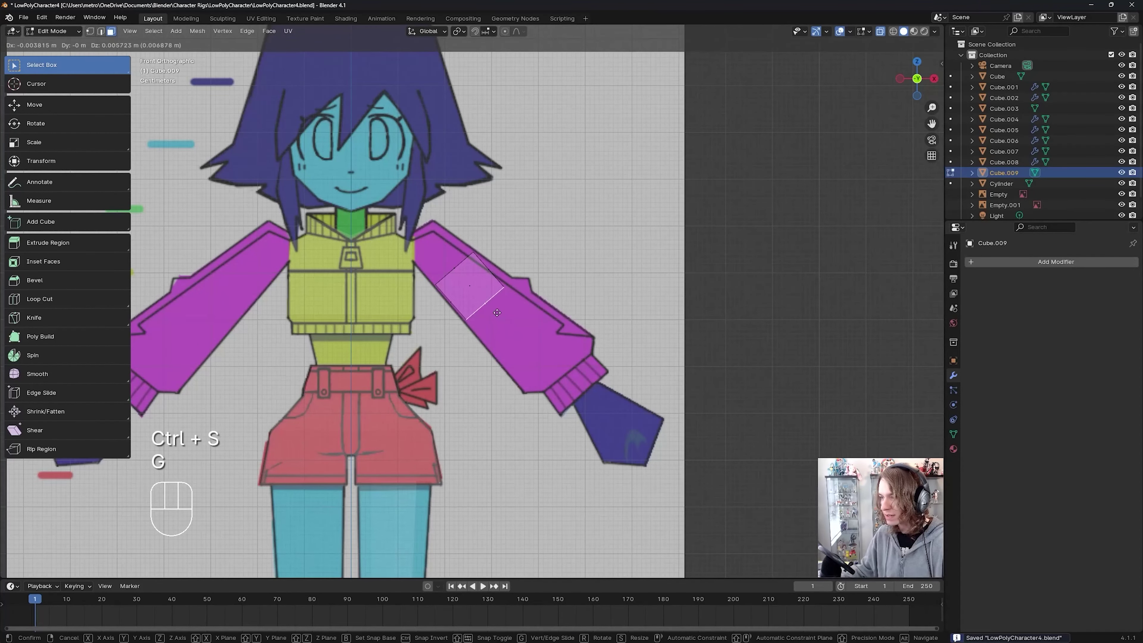
pyautogui.press('g')
pyautogui.click(577, 381)
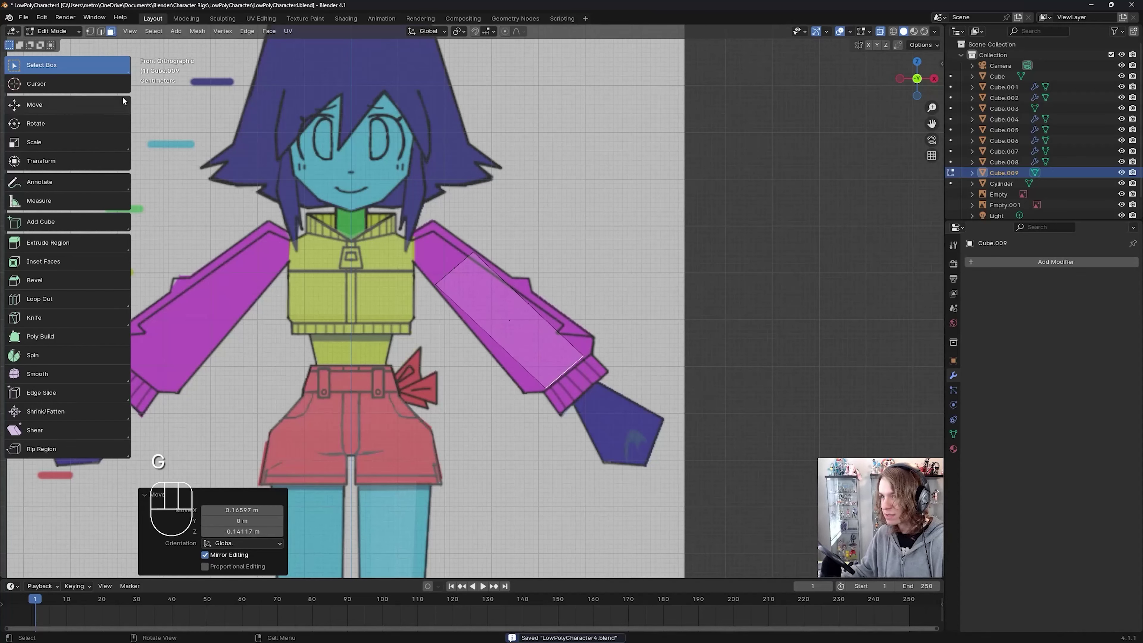
pyautogui.press('g')
pyautogui.click(664, 437)
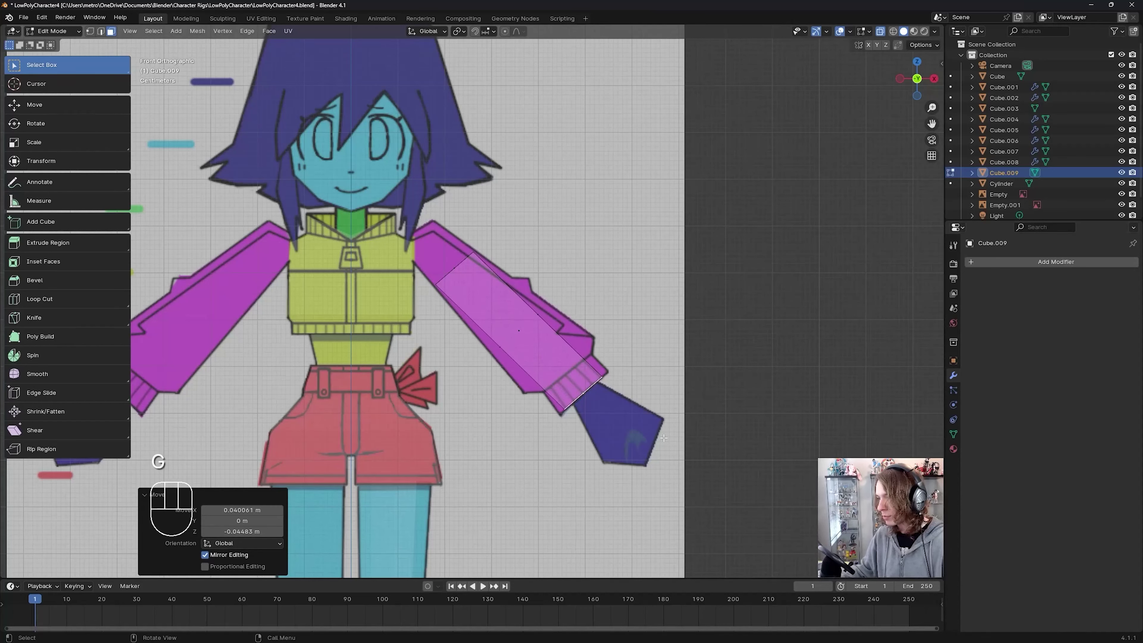
# Step: Move and rotate the sleeve's upper end face to match the shoulder in the reference, and save the file
pyautogui.press('g')
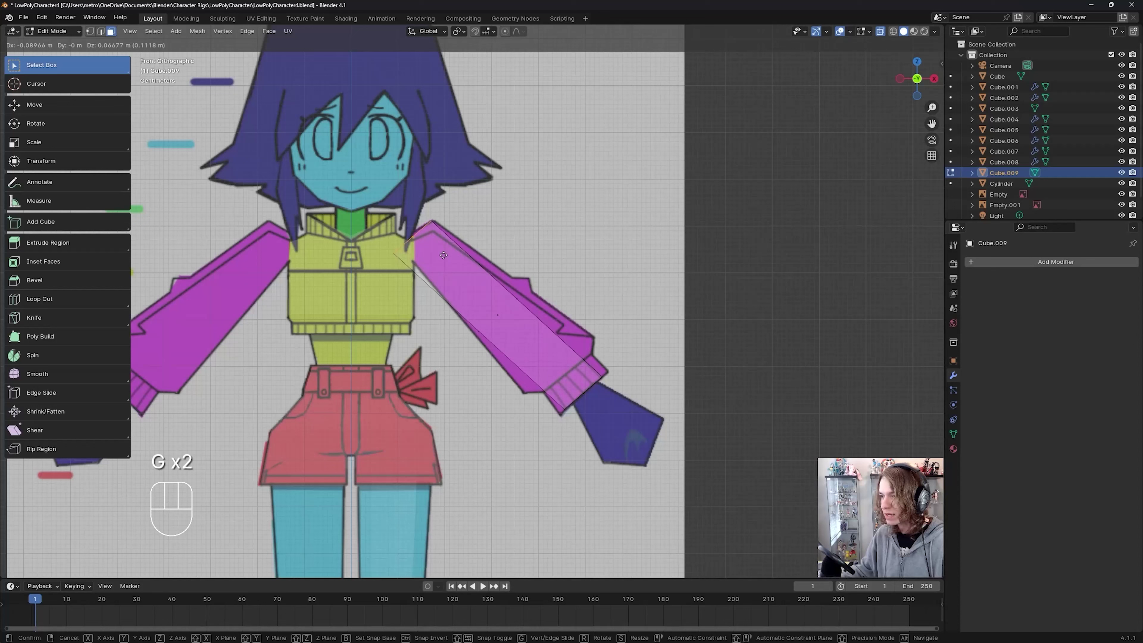
pyautogui.click(521, 214)
pyautogui.press('r')
pyautogui.click(529, 256)
pyautogui.press('g')
pyautogui.click(526, 247)
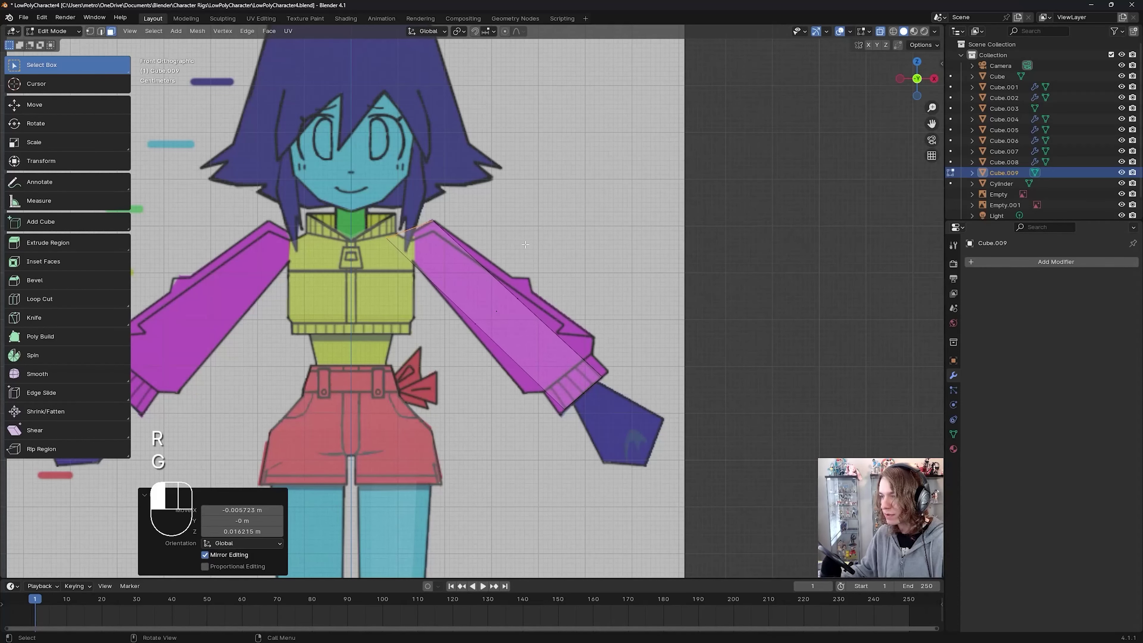
pyautogui.scroll(2, 598, 363)
pyautogui.hotkey('ctrl', 's')
pyautogui.keyDown('shift'); pyautogui.moveTo(598, 362); pyautogui.dragTo(561, 328, button='middle'); pyautogui.keyUp('shift')
pyautogui.hotkey('ctrl', 's')
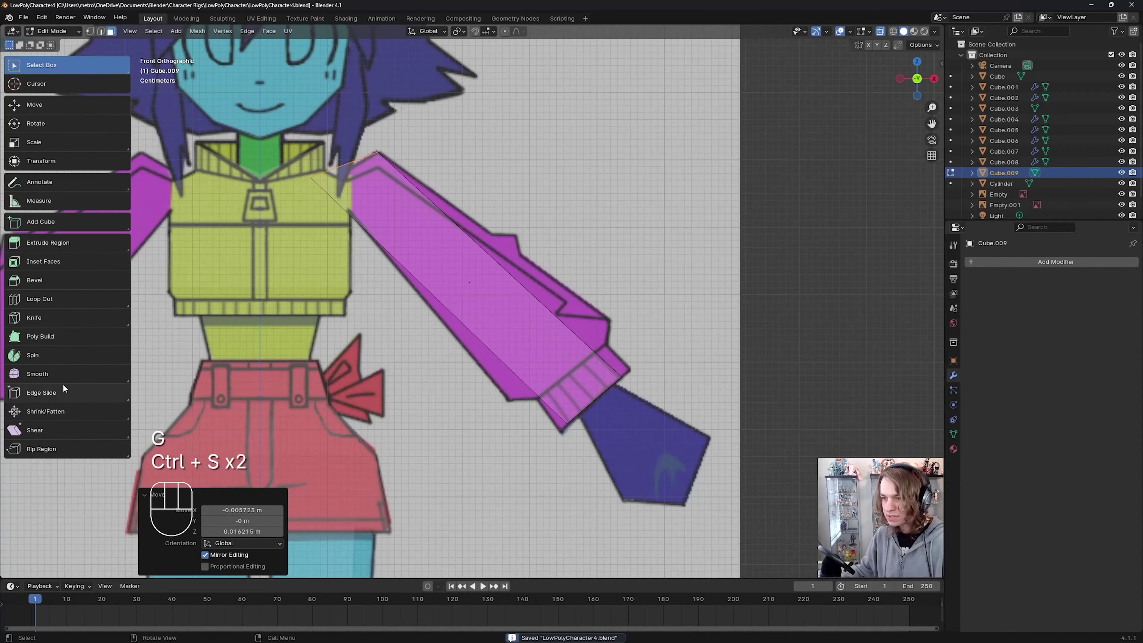
# Step: Add a loop cut across the sleeve just above the cuff, slid to a factor of about 0.858
pyautogui.click(81, 302)
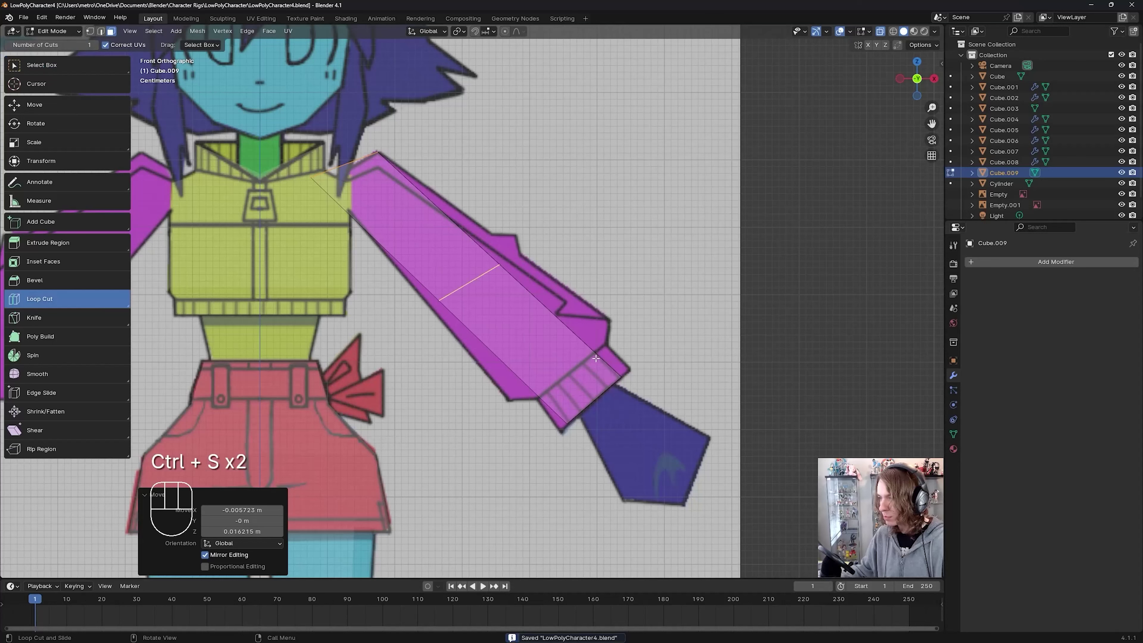
pyautogui.moveTo(596, 358); pyautogui.dragTo(718, 417)
pyautogui.moveTo(573, 326); pyautogui.dragTo(574, 327)
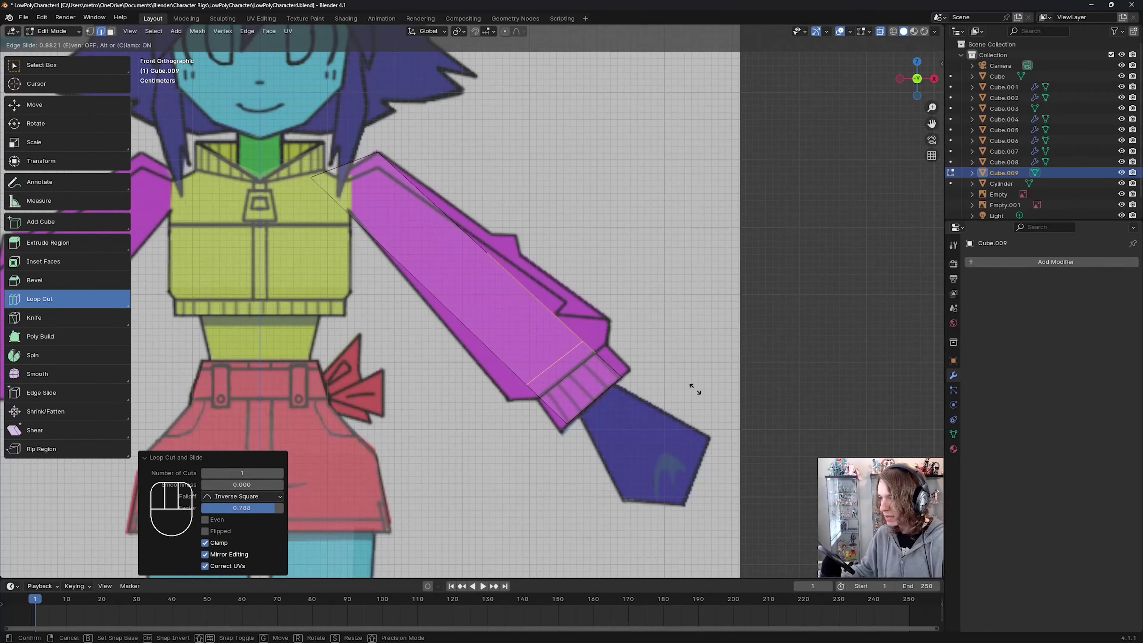
pyautogui.moveTo(695, 389); pyautogui.dragTo(700, 412)
pyautogui.press('w')
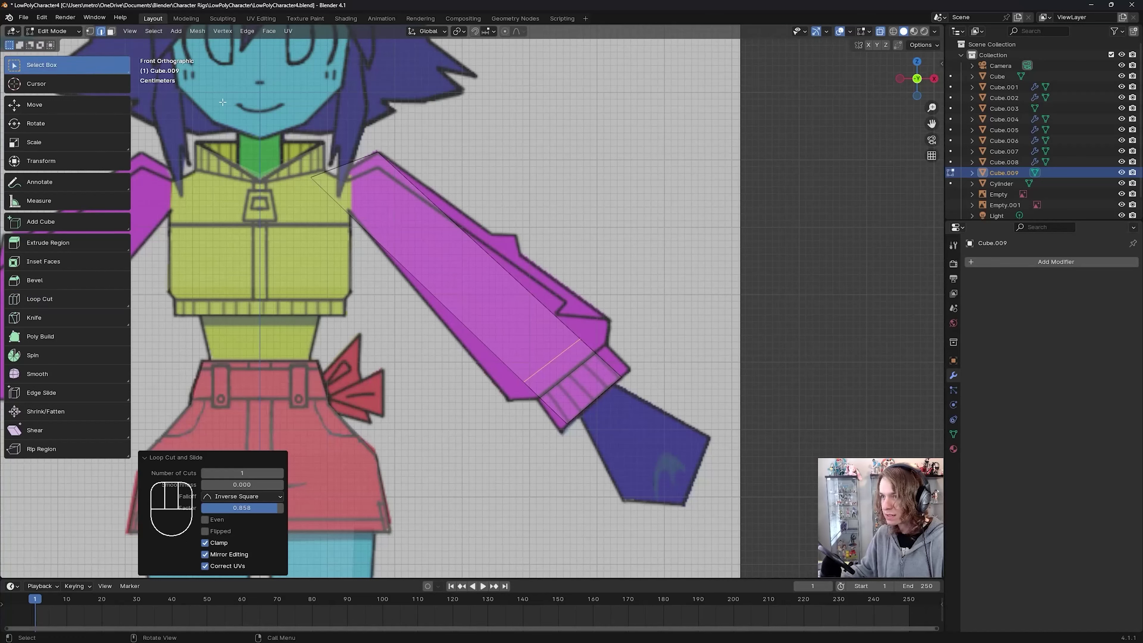
# Step: In vertex mode, move the lower and upper vertices of the cut above the cuff out to the reference sleeve's outline
pyautogui.click(90, 31)
pyautogui.click(522, 387)
pyautogui.press('g')
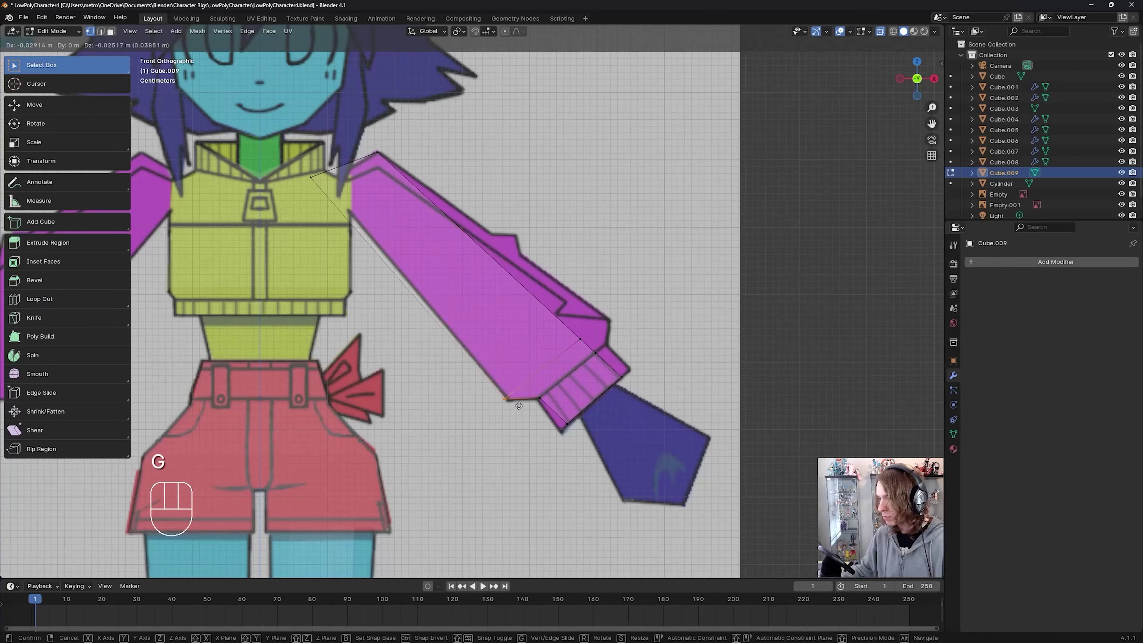
pyautogui.click(525, 406)
pyautogui.moveTo(551, 324); pyautogui.dragTo(591, 362)
pyautogui.press('g')
pyautogui.click(624, 328)
pyautogui.press('g')
pyautogui.click(603, 356)
# Step: Adjust the cuff's corner vertices and the sleeve's lower bulge to follow the reference outline, and save the file
pyautogui.press('g')
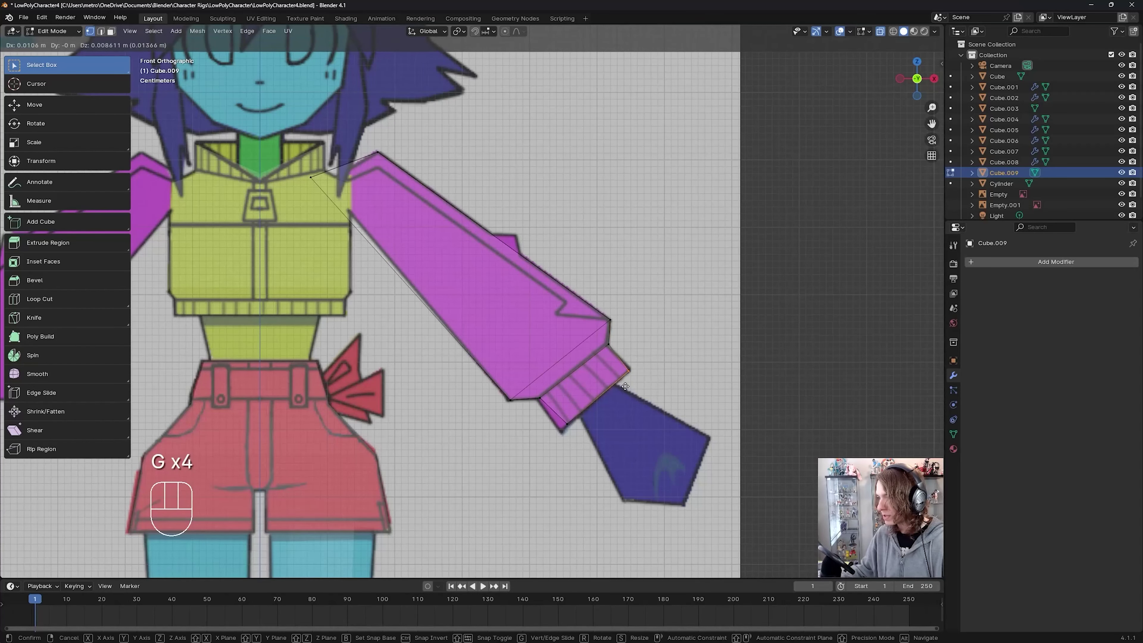
pyautogui.click(592, 410)
pyautogui.press('g')
pyautogui.click(544, 449)
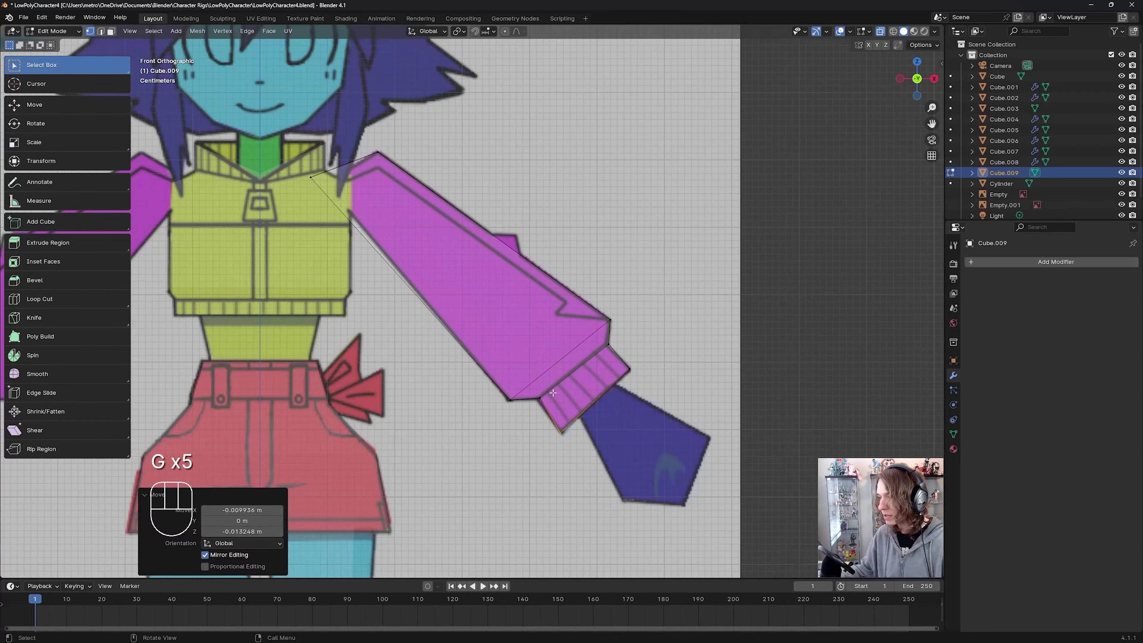
pyautogui.press('g')
pyautogui.click(539, 407)
pyautogui.click(494, 409)
pyautogui.press('g')
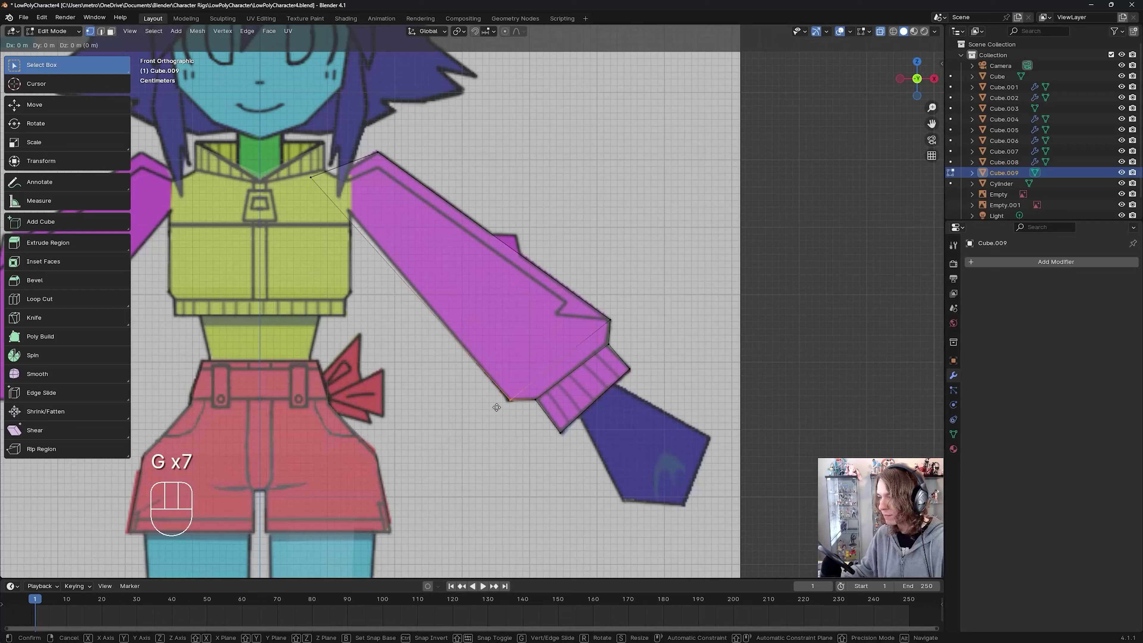
pyautogui.click(496, 405)
pyautogui.hotkey('ctrl', 's')
# Step: Reposition the lower and upper vertices at the sleeve's shoulder end to match the reference, saving the file
pyautogui.keyDown('shift'); pyautogui.moveTo(366, 185); pyautogui.dragTo(427, 253, button='middle'); pyautogui.keyUp('shift')
pyautogui.hotkey('ctrl', 's')
pyautogui.moveTo(353, 227); pyautogui.dragTo(394, 267)
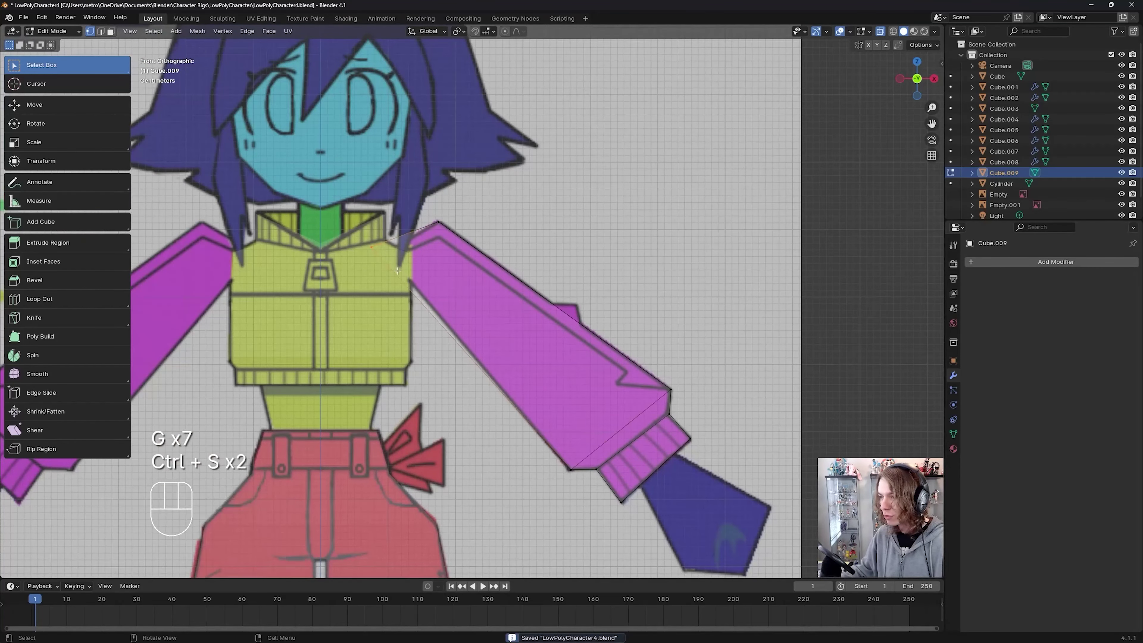
pyautogui.press('g')
pyautogui.click(410, 281)
pyautogui.moveTo(418, 205); pyautogui.dragTo(464, 237)
pyautogui.press('g')
pyautogui.click(460, 236)
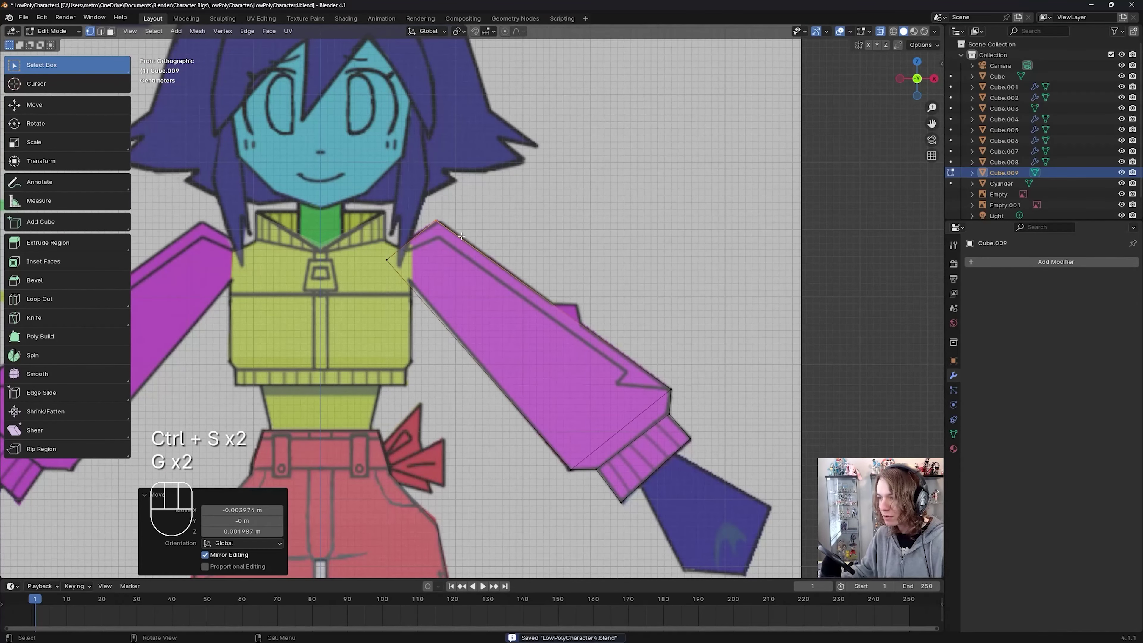
pyautogui.hotkey('ctrl', 's')
pyautogui.click(386, 260)
pyautogui.press('g')
pyautogui.click(393, 269)
pyautogui.hotkey('ctrl', 's')
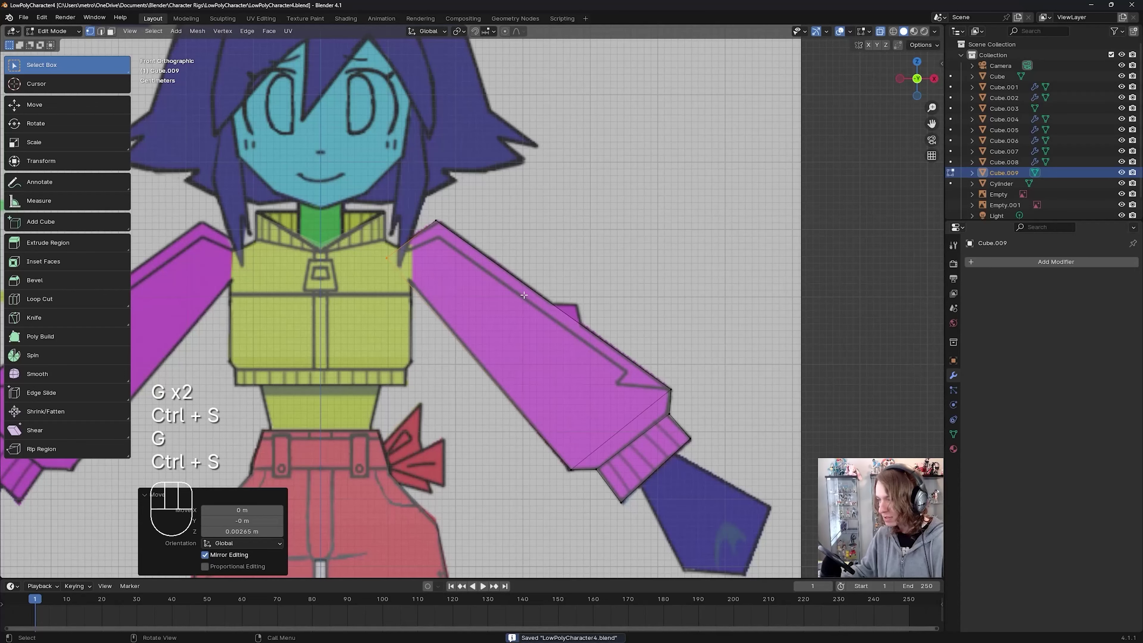
# Step: Examine the sleeve's fit against the front reference image and save the file
pyautogui.keyDown('shift'); pyautogui.moveTo(584, 306); pyautogui.dragTo(575, 324, button='middle'); pyautogui.keyUp('shift')
pyautogui.scroll(1, 574, 324)
pyautogui.scroll(-4, 575, 325)
pyautogui.hotkey('ctrl', 's')
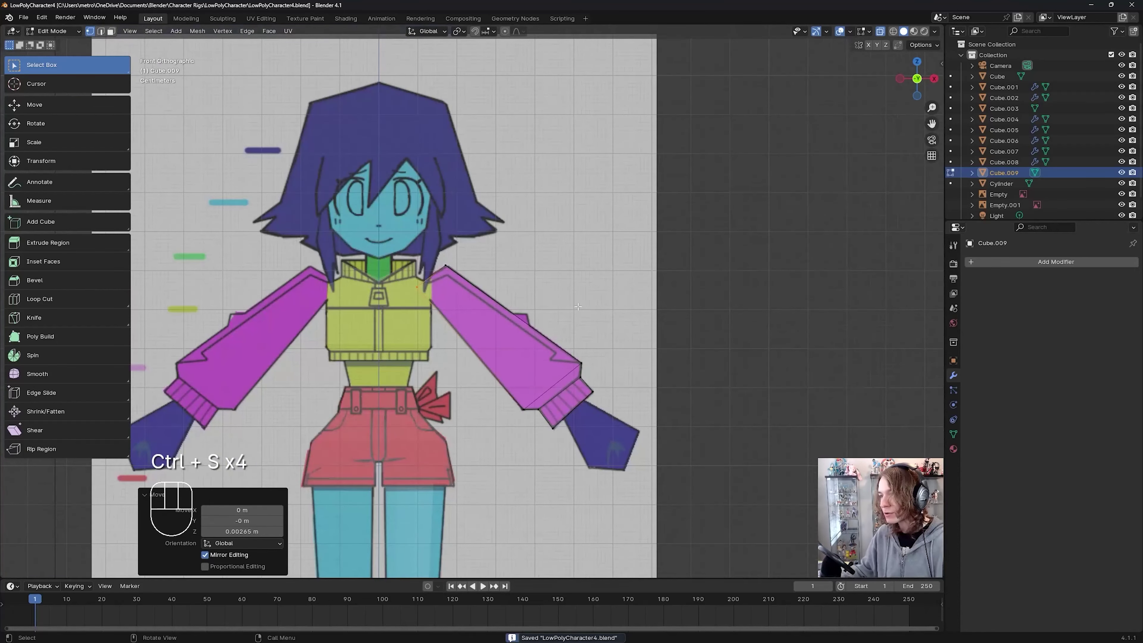
pyautogui.scroll(3, 575, 325)
pyautogui.scroll(-5, 330, 307)
pyautogui.scroll(2, 565, 239)
pyautogui.hotkey('ctrl', 's')
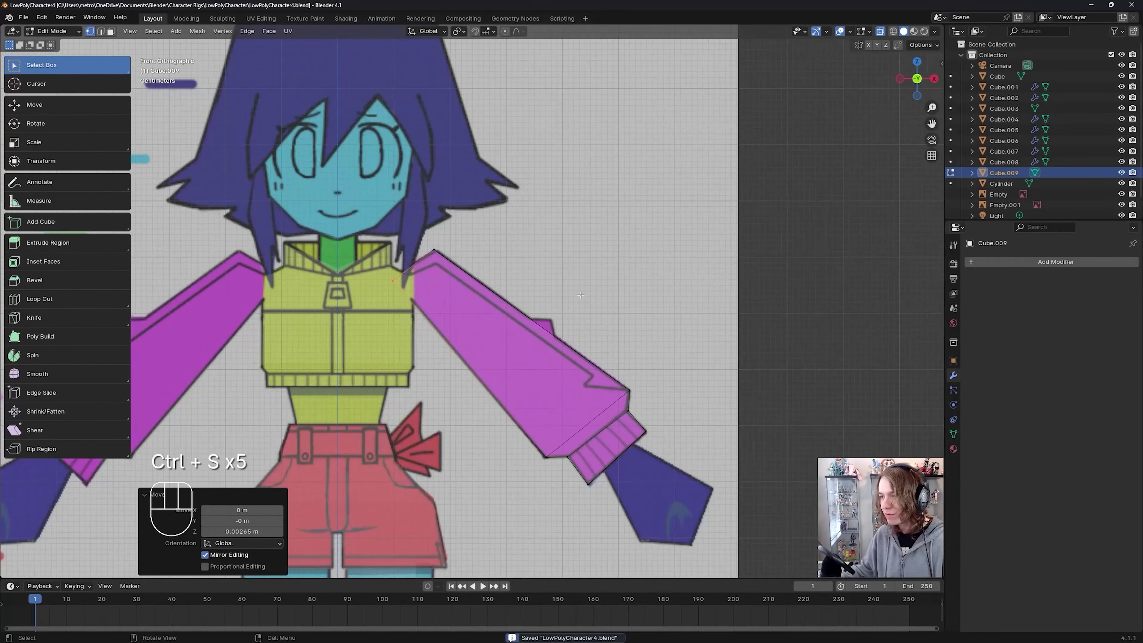
pyautogui.scroll(2, 565, 239)
pyautogui.hotkey('ctrl', 's')
pyautogui.keyDown('shift'); pyautogui.moveTo(565, 239); pyautogui.dragTo(551, 292, button='middle'); pyautogui.keyUp('shift')
pyautogui.hotkey('ctrl', 's')
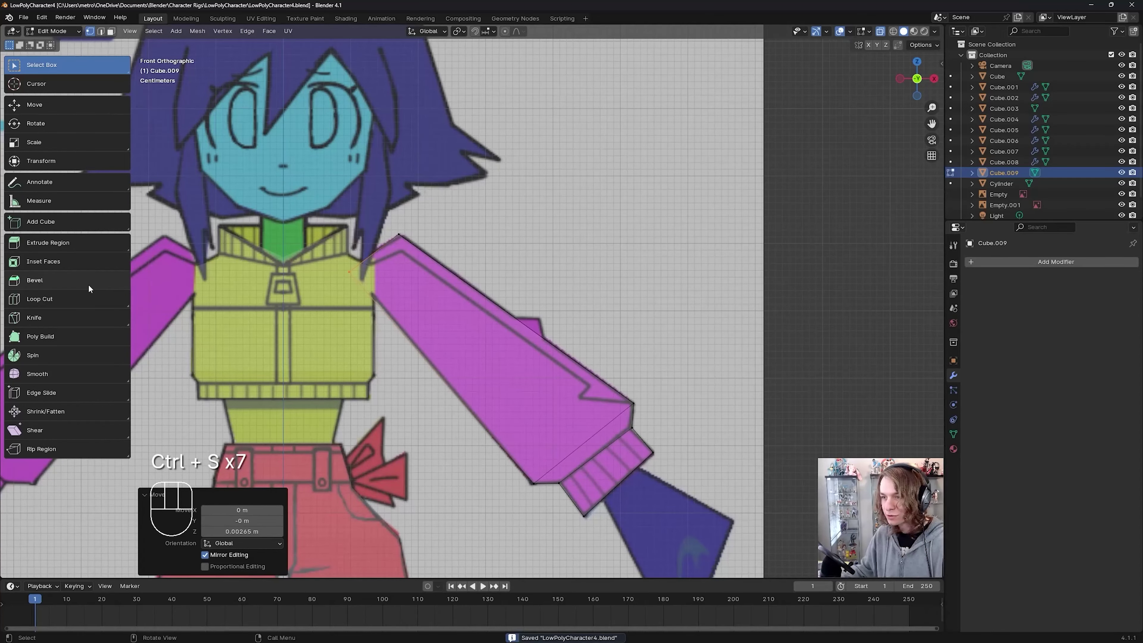
# Step: Add three loop cuts across the sleeve at the elbow, two at the protruding fold's edges and one about midway between them
pyautogui.click(97, 298)
pyautogui.scroll(2, 472, 301)
pyautogui.click(522, 338)
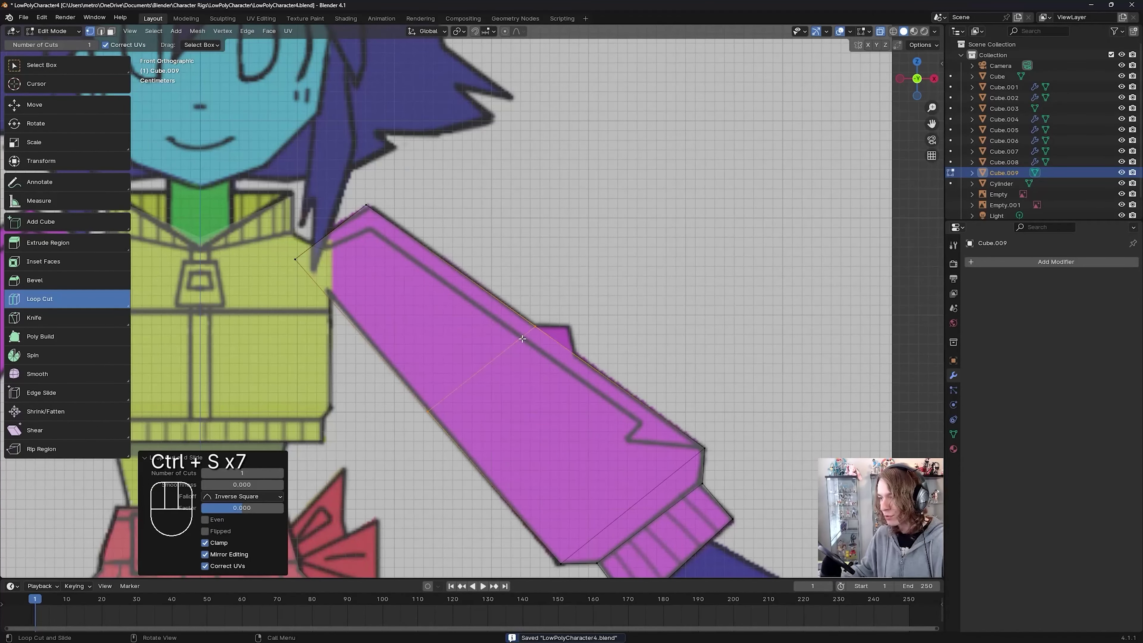
pyautogui.press('g')
pyautogui.press('g')
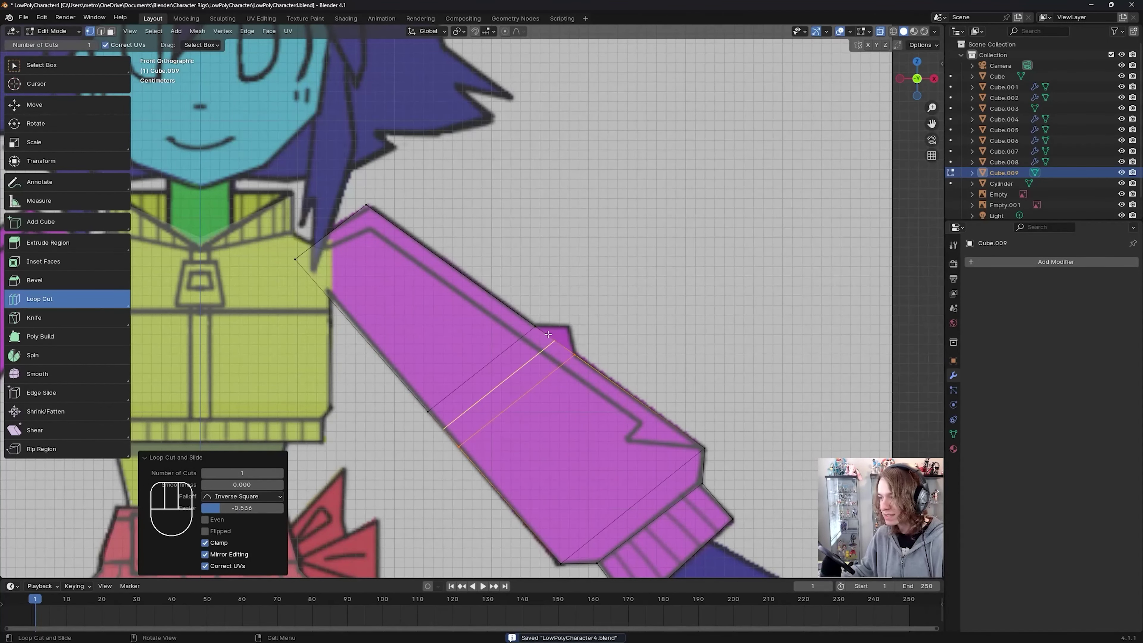
pyautogui.click(555, 337)
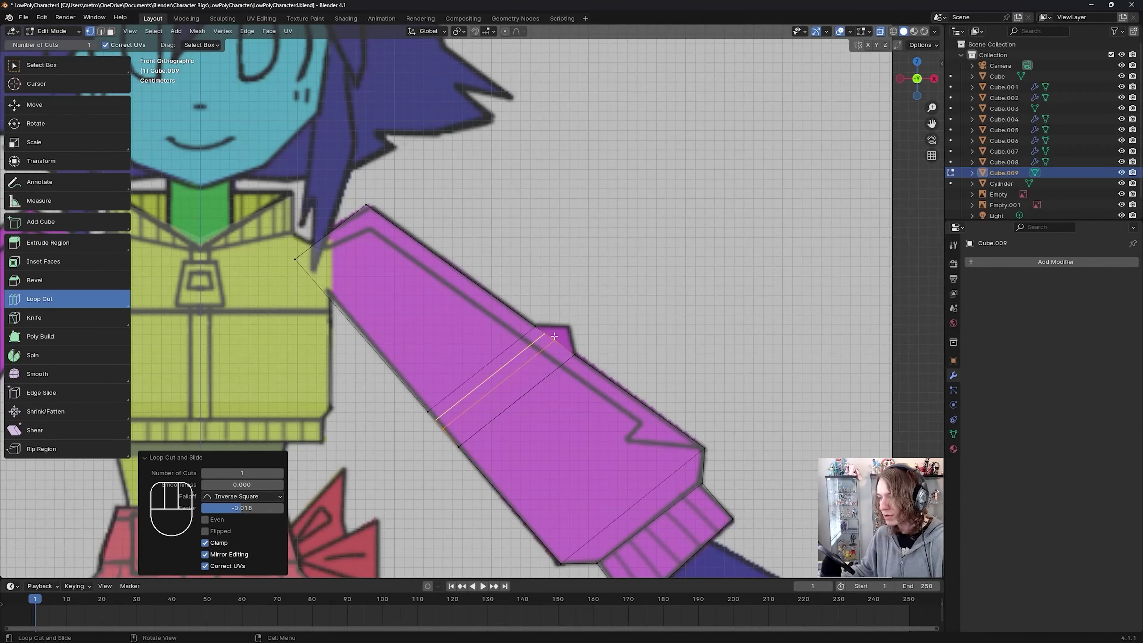
pyautogui.scroll(-1, 557, 419)
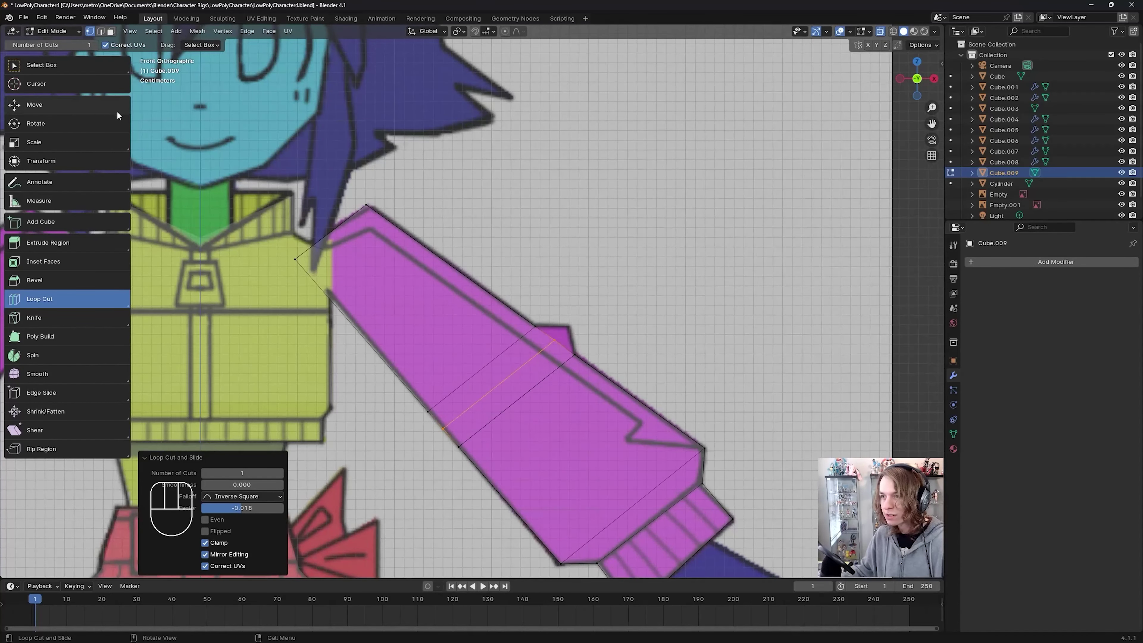
# Step: Switch back to the Select Box tool and save the file
pyautogui.click(73, 67)
pyautogui.hotkey('ctrl', 's')
pyautogui.hotkey('ctrl', 's')
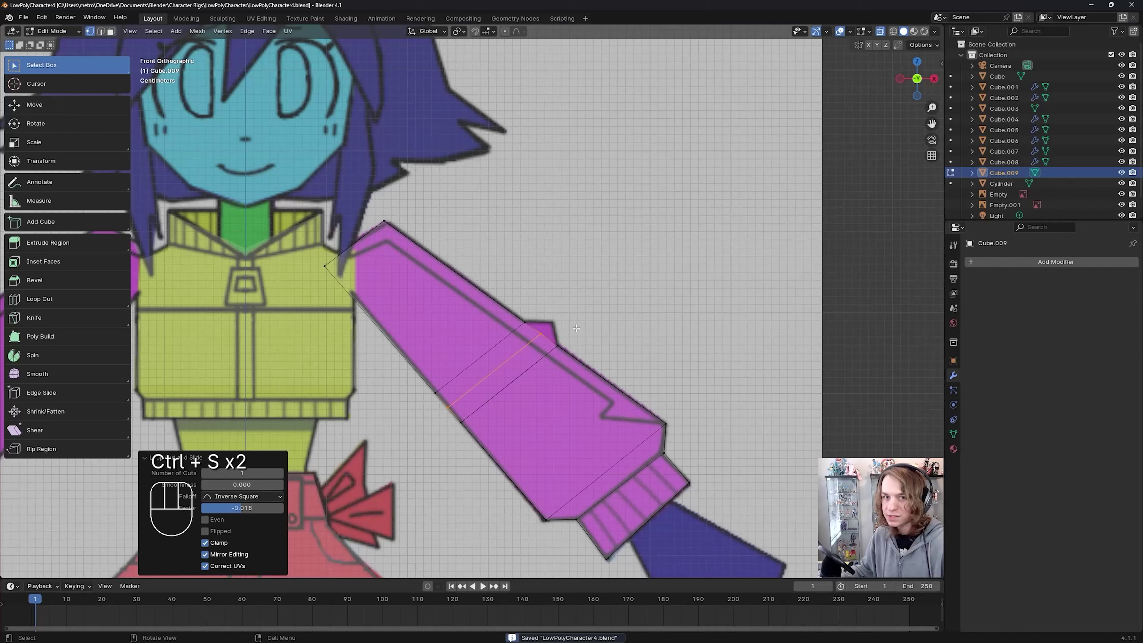
pyautogui.hotkey('ctrl', 's')
pyautogui.hotkey('ctrl', 's')
# Step: Move the middle elbow loop's upper vertices out to the tip of the protruding fold in the front reference, and save the file
pyautogui.click(578, 331)
pyautogui.scroll(3, 583, 338)
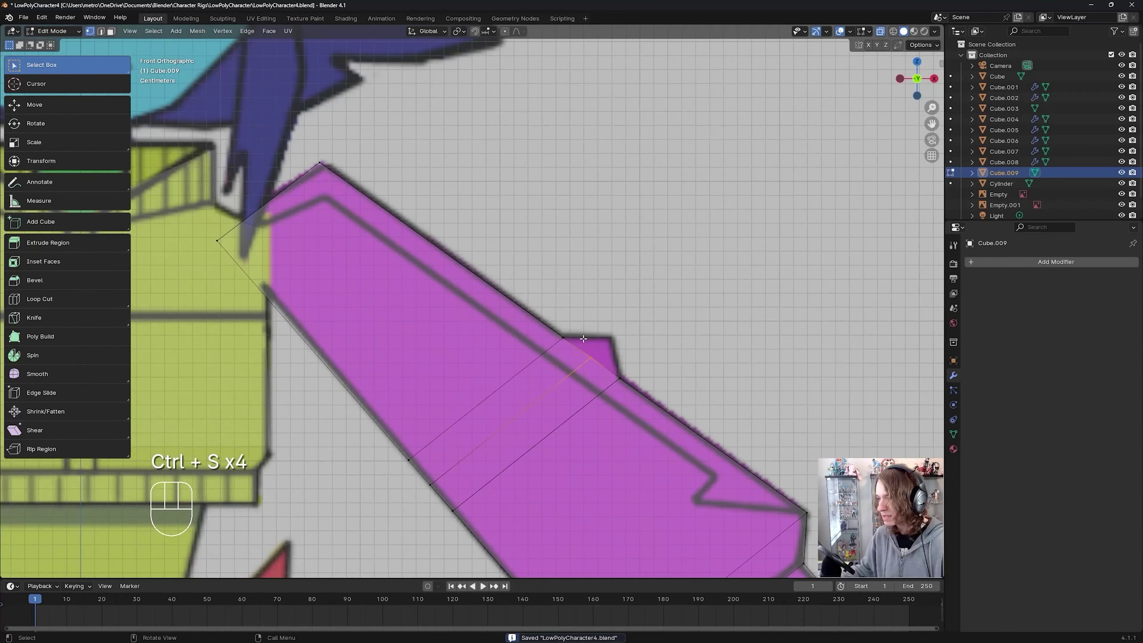
pyautogui.scroll(-1, 583, 339)
pyautogui.scroll(-1, 578, 331)
pyautogui.hotkey('ctrl', 's')
pyautogui.hotkey('ctrl', 's')
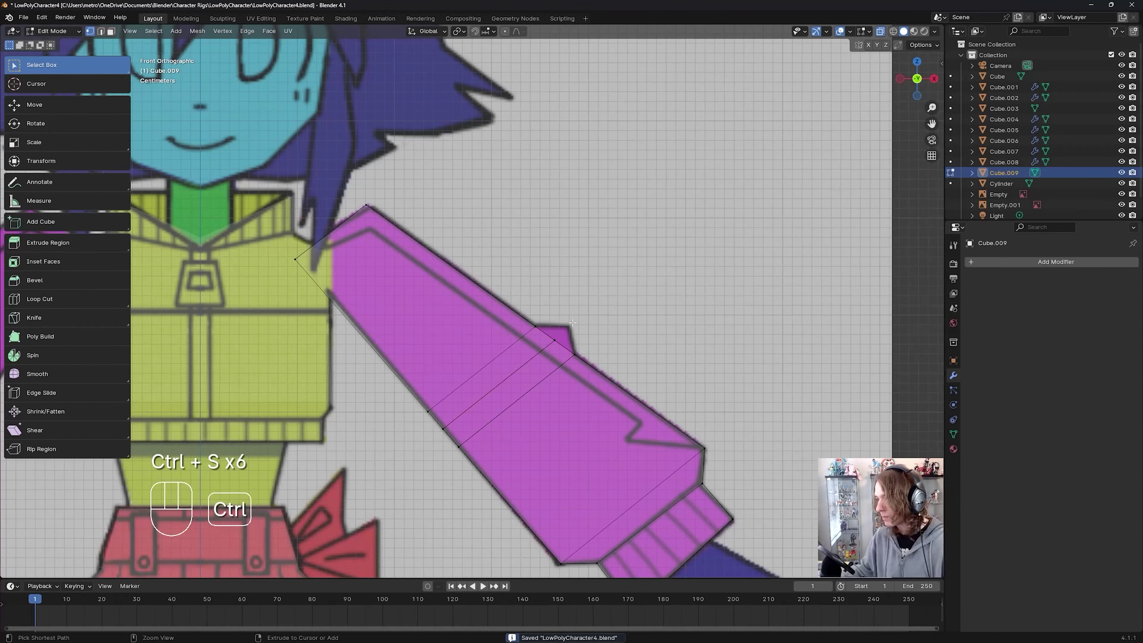
pyautogui.hotkey('ctrl', 's')
pyautogui.click(557, 338)
pyautogui.press('g')
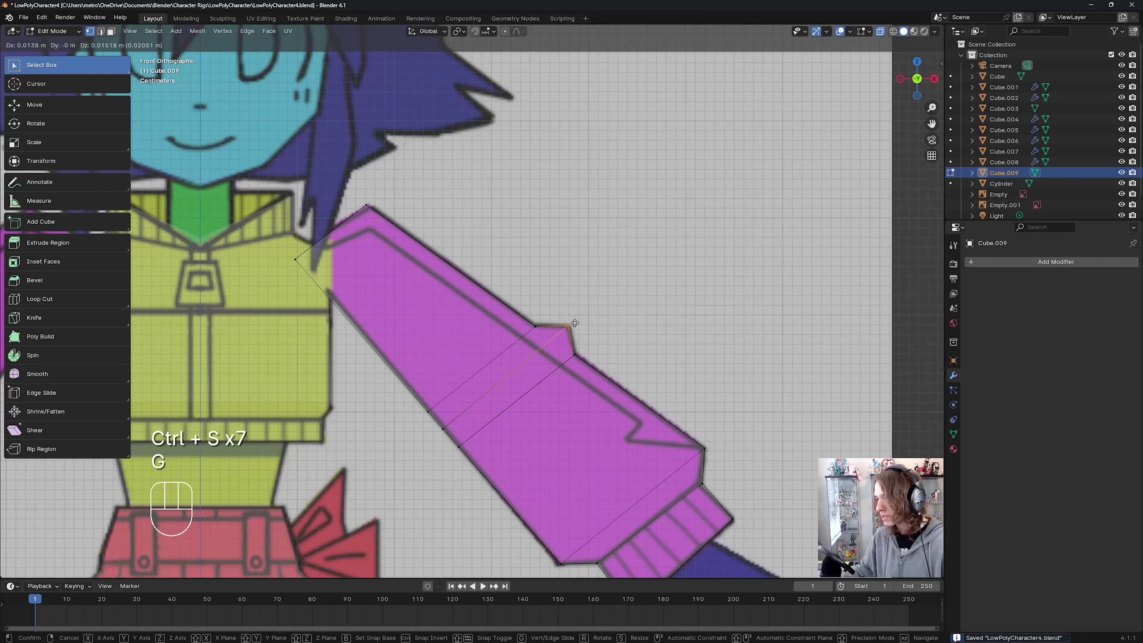
pyautogui.click(575, 322)
pyautogui.scroll(-3, 580, 326)
pyautogui.hotkey('ctrl', 's')
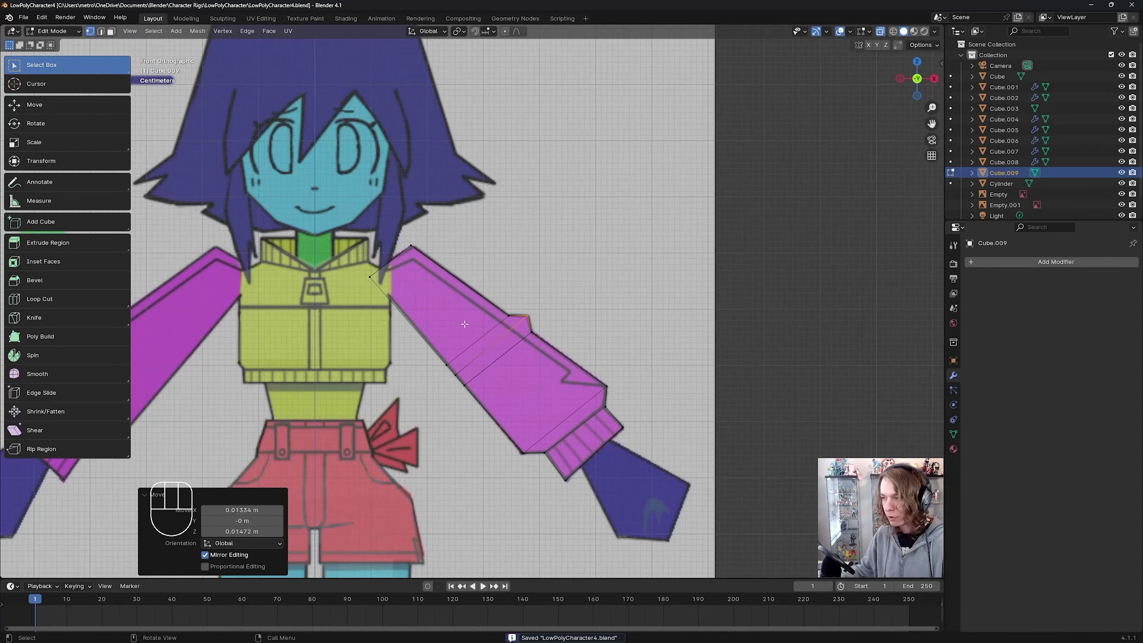
pyautogui.hotkey('ctrl', 's')
pyautogui.scroll(-2, 446, 243)
pyautogui.hotkey('ctrl', 's')
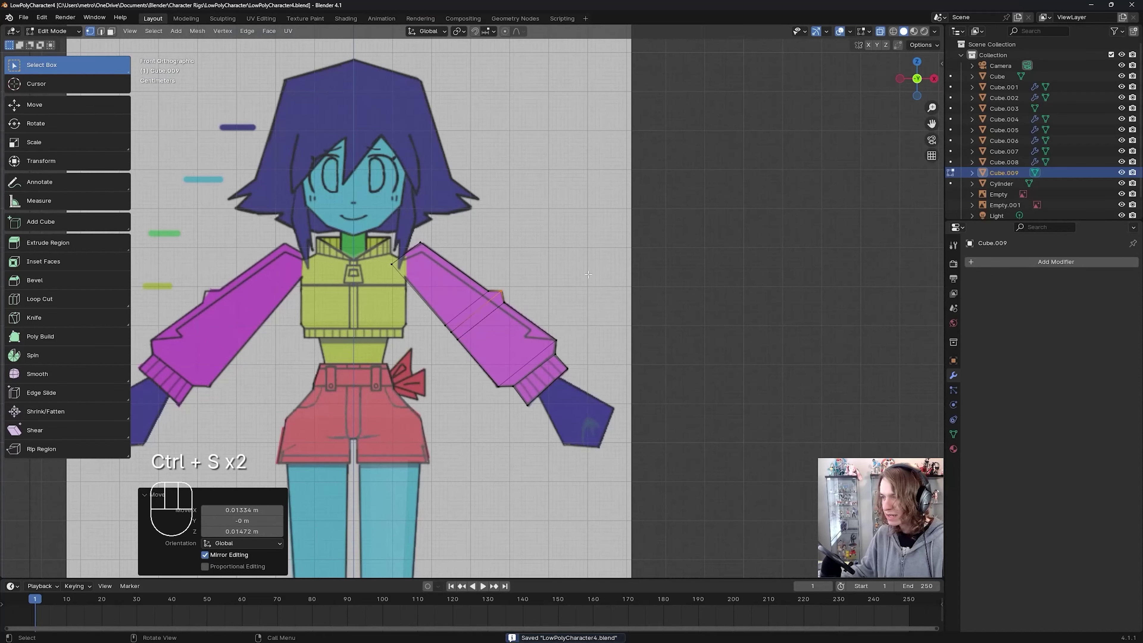
# Step: Examine the separate sleeve drawing in the side reference for its width from shoulder to cuff, and save the file
pyautogui.moveTo(588, 274); pyautogui.dragTo(544, 294, button='middle')
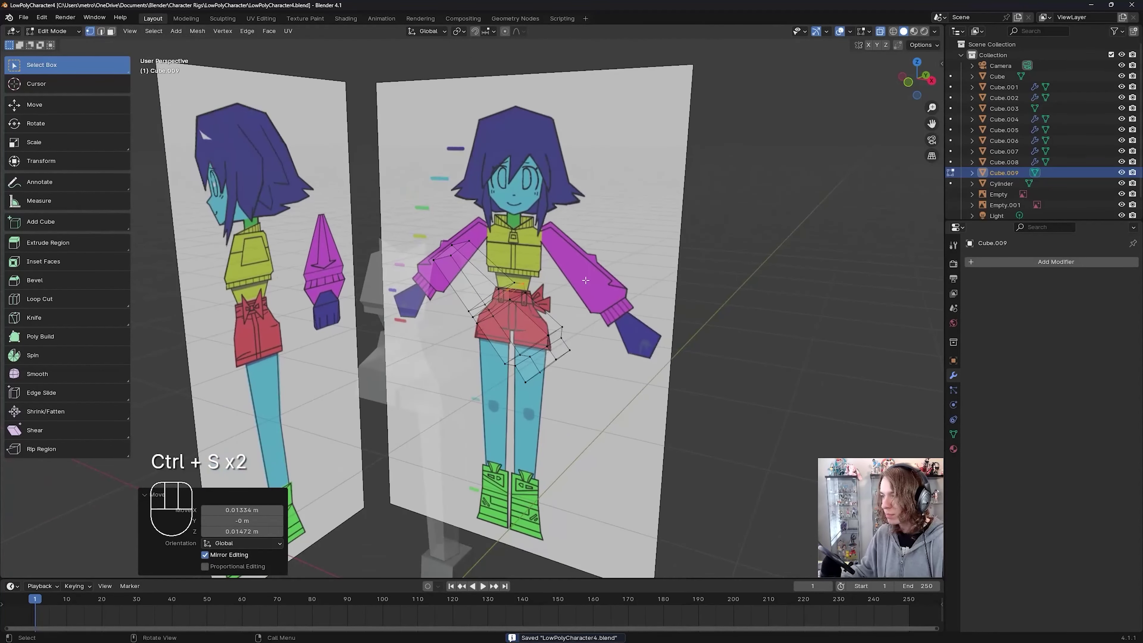
pyautogui.press('KP_3')
pyautogui.scroll(5, 551, 315)
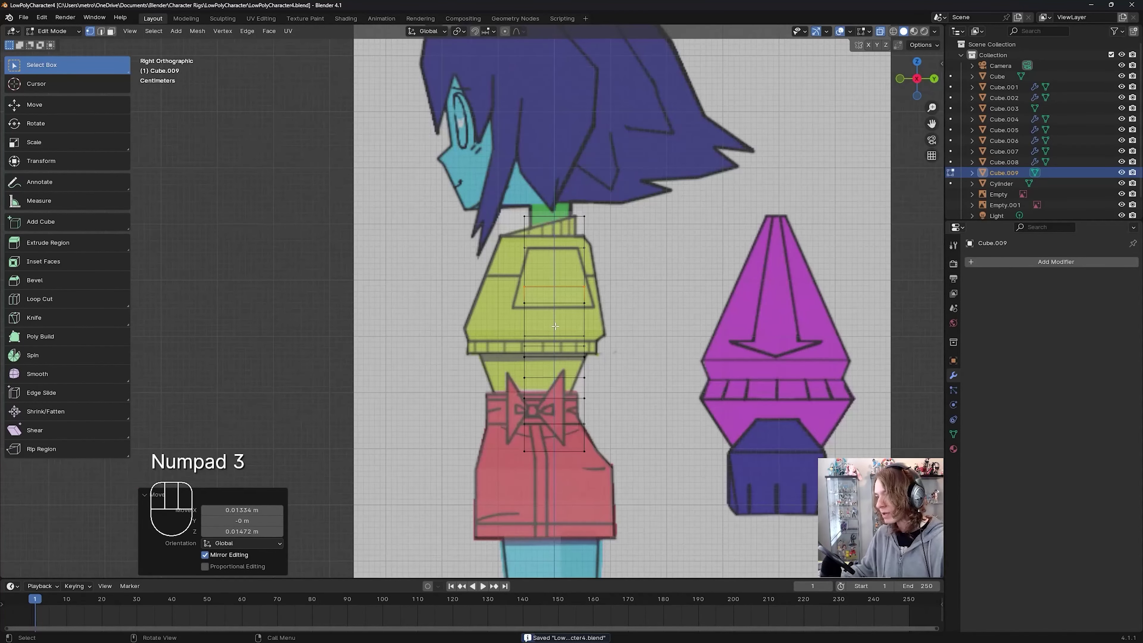
pyautogui.keyDown('shift'); pyautogui.moveTo(600, 283); pyautogui.dragTo(554, 281, button='middle'); pyautogui.keyUp('shift')
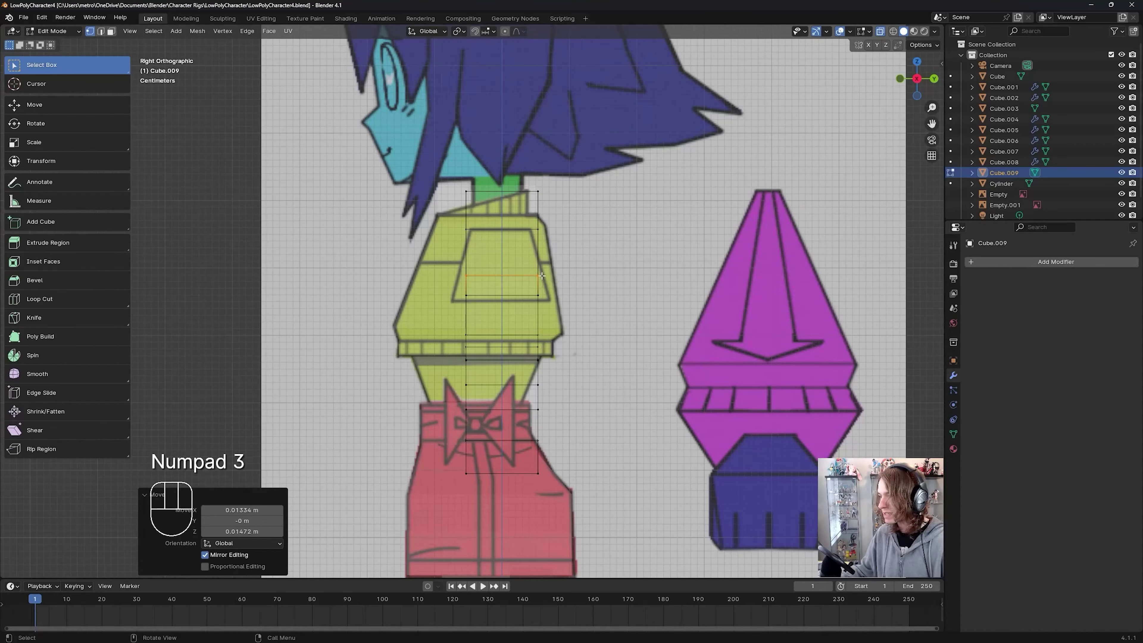
pyautogui.scroll(-2, 542, 275)
pyautogui.keyDown('shift'); pyautogui.moveTo(701, 317); pyautogui.dragTo(544, 290, button='middle'); pyautogui.keyUp('shift')
pyautogui.scroll(3, 543, 290)
pyautogui.scroll(-2, 595, 193)
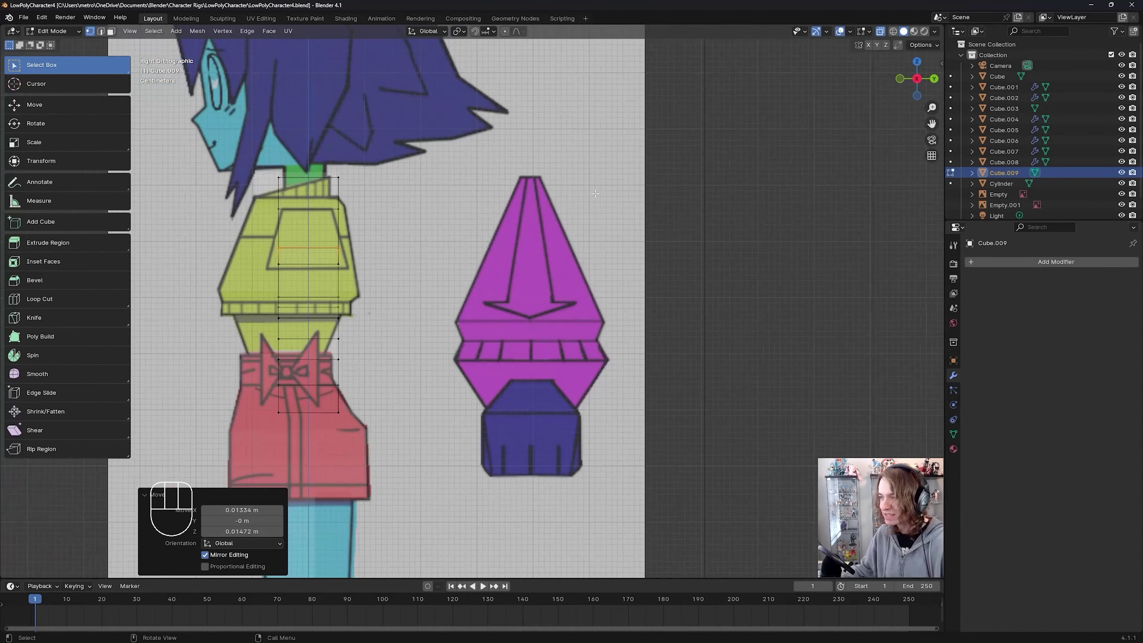
pyautogui.hotkey('ctrl', 's')
pyautogui.scroll(-1, 518, 268)
pyautogui.hotkey('ctrl', 's')
pyautogui.scroll(2, 546, 468)
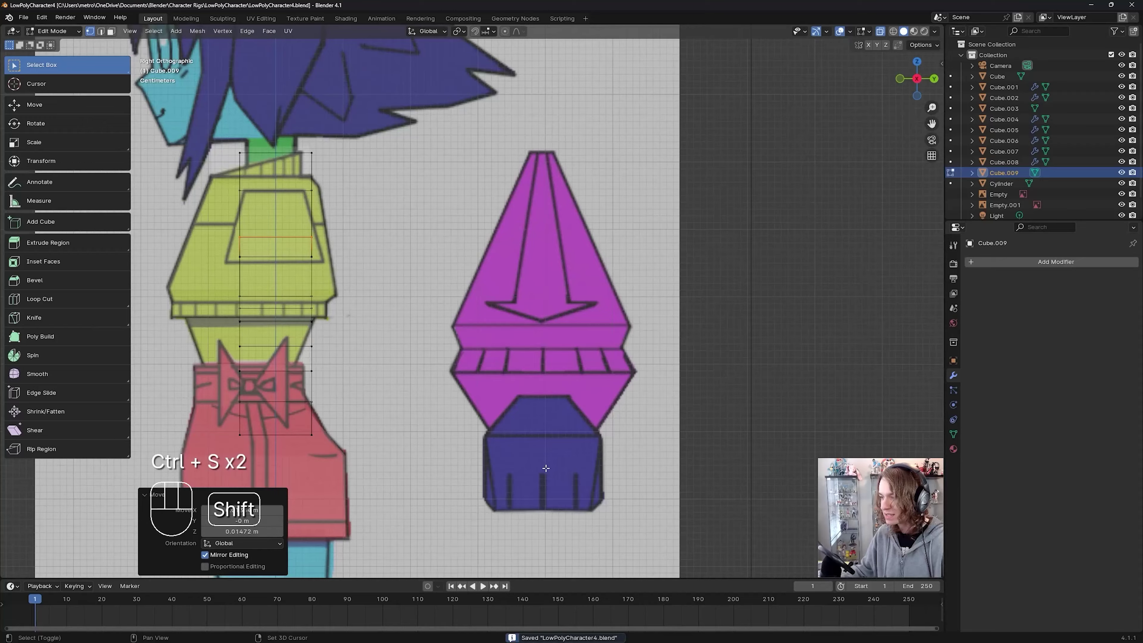
pyautogui.keyDown('shift'); pyautogui.moveTo(546, 468); pyautogui.dragTo(534, 424, button='middle'); pyautogui.keyUp('shift')
pyautogui.hotkey('ctrl', 's')
pyautogui.scroll(-2, 488, 388)
pyautogui.hotkey('ctrl', 's')
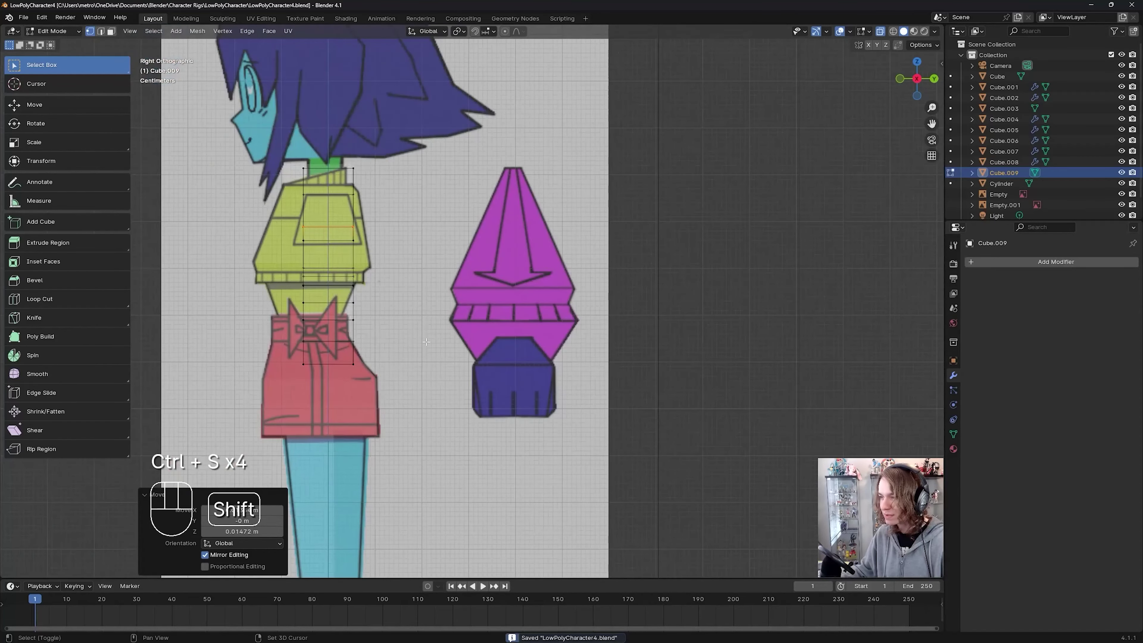
pyautogui.scroll(-2, 427, 341)
pyautogui.hotkey('ctrl', 's')
pyautogui.moveTo(426, 342); pyautogui.dragTo(526, 317, button='middle')
pyautogui.press('alt')
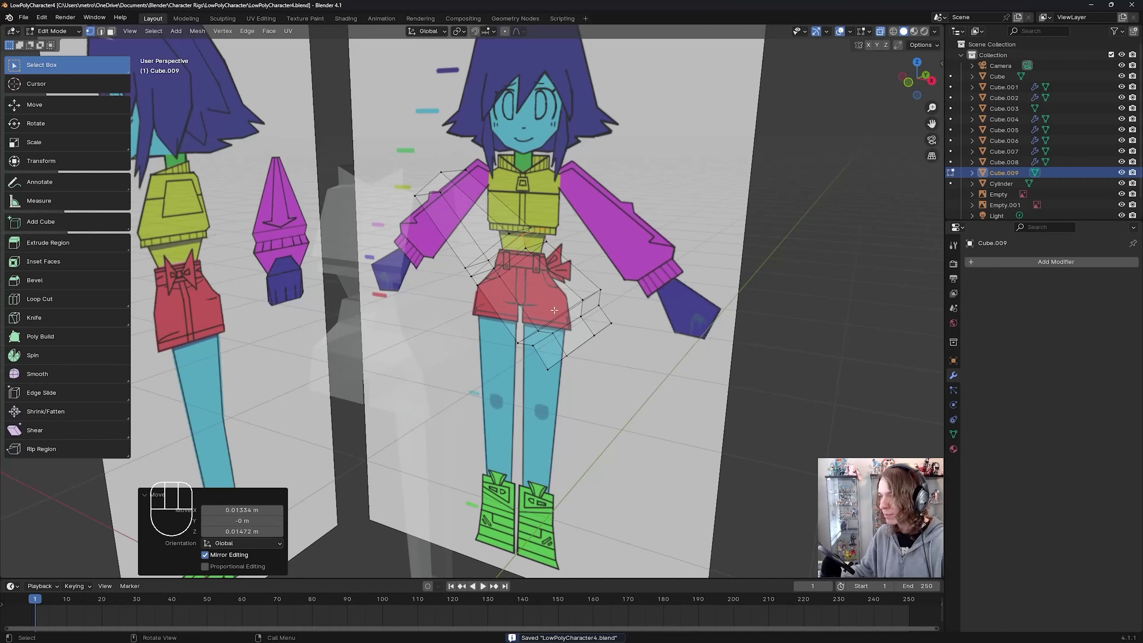
# Step: Turn off X-ray and inspect the solid sleeve's depth from an angle and from the side, saving the file
pyautogui.hotkey('alt', 'z')
pyautogui.moveTo(567, 291); pyautogui.dragTo(532, 293, button='middle')
pyautogui.hotkey('ctrl', 's')
pyautogui.scroll(3, 527, 297)
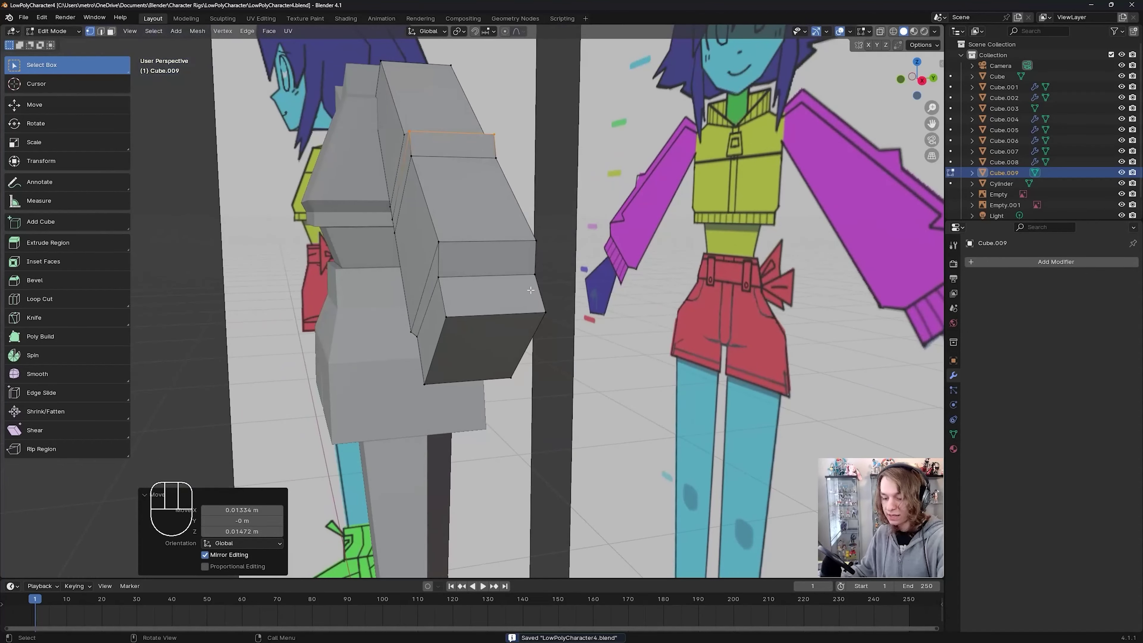
pyautogui.press('KP_3')
pyautogui.scroll(-1, 638, 302)
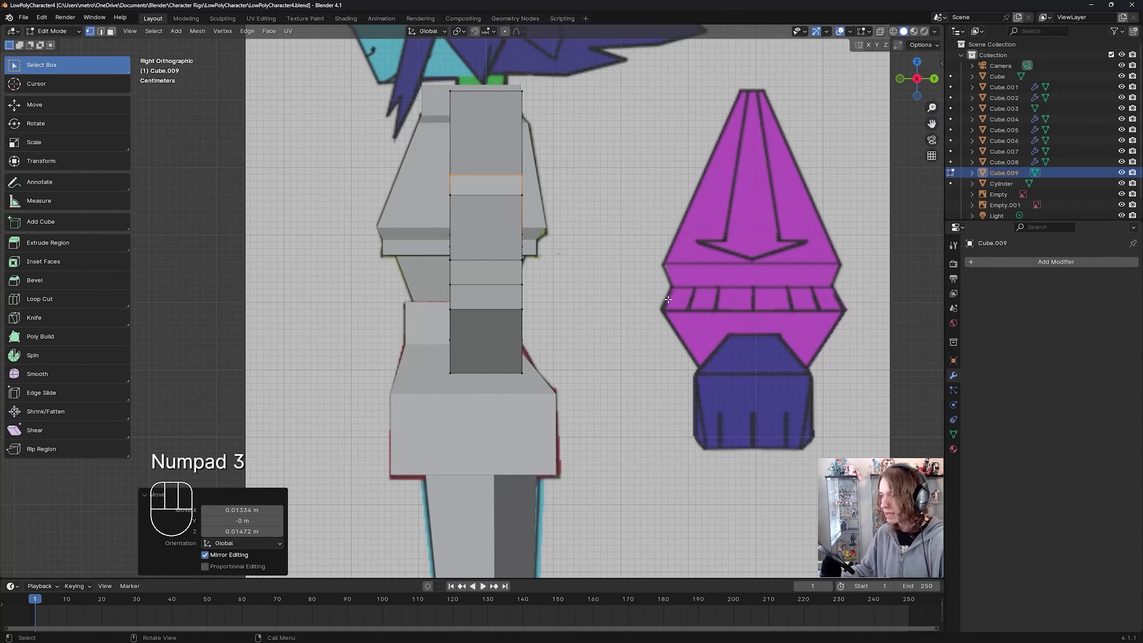
pyautogui.hotkey('ctrl', 's')
pyautogui.moveTo(731, 293); pyautogui.dragTo(495, 275, button='middle')
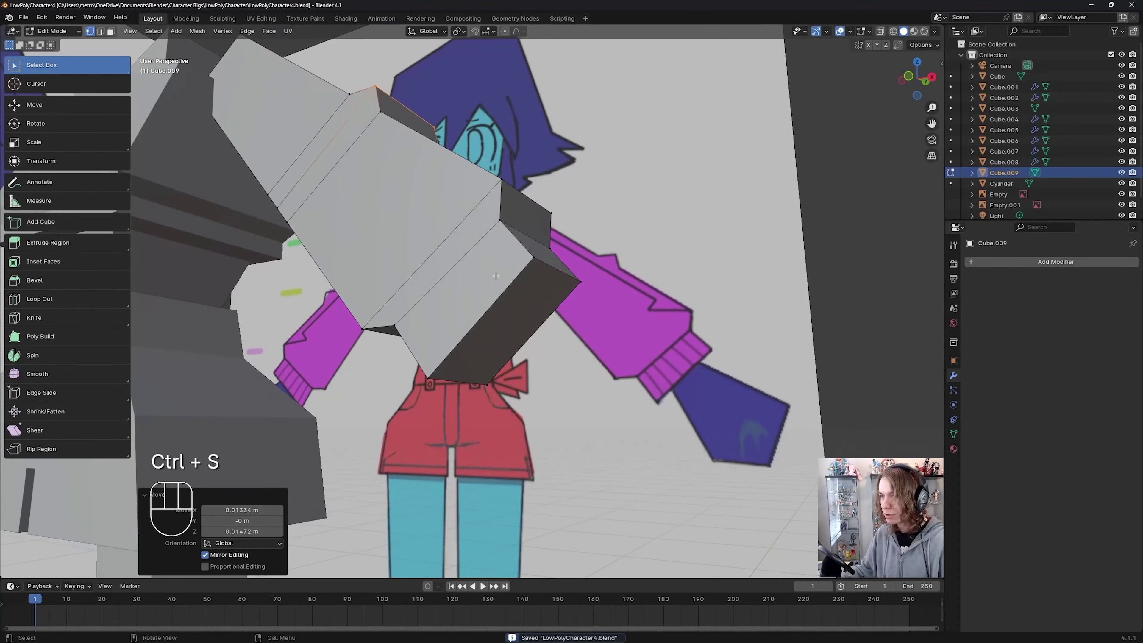
# Step: Select faces at the sleeve's cuff and scale them down along Y to narrow the cuff
pyautogui.press('3')
pyautogui.click(517, 290)
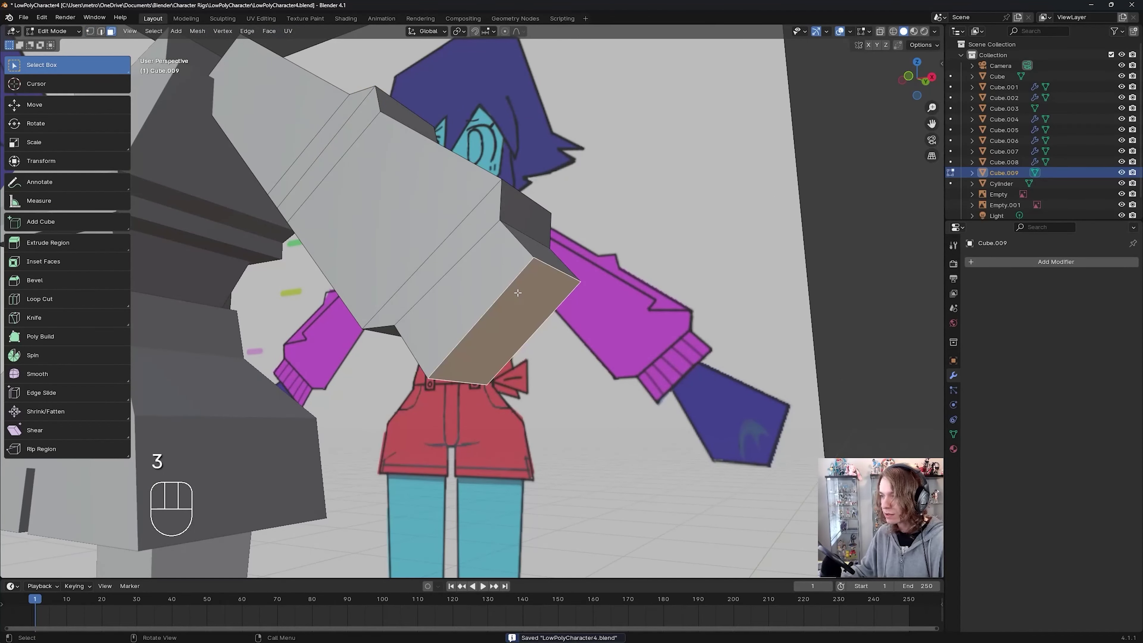
pyautogui.click(473, 286)
pyautogui.moveTo(565, 274); pyautogui.dragTo(606, 278, button='middle')
pyautogui.press('s')
pyautogui.press('y')
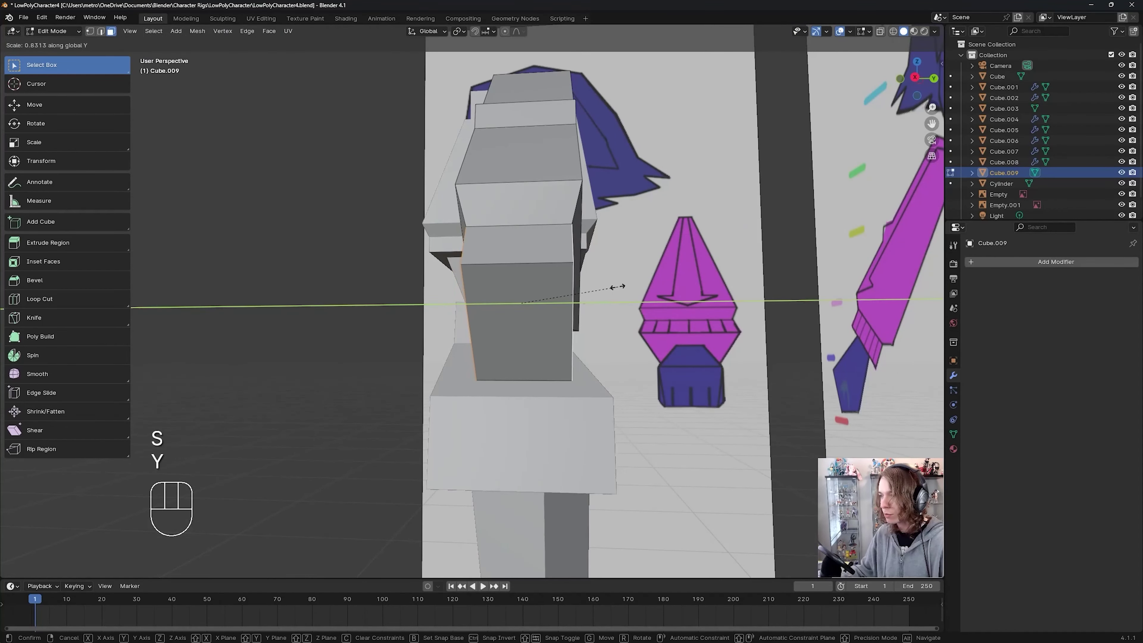
pyautogui.click(606, 287)
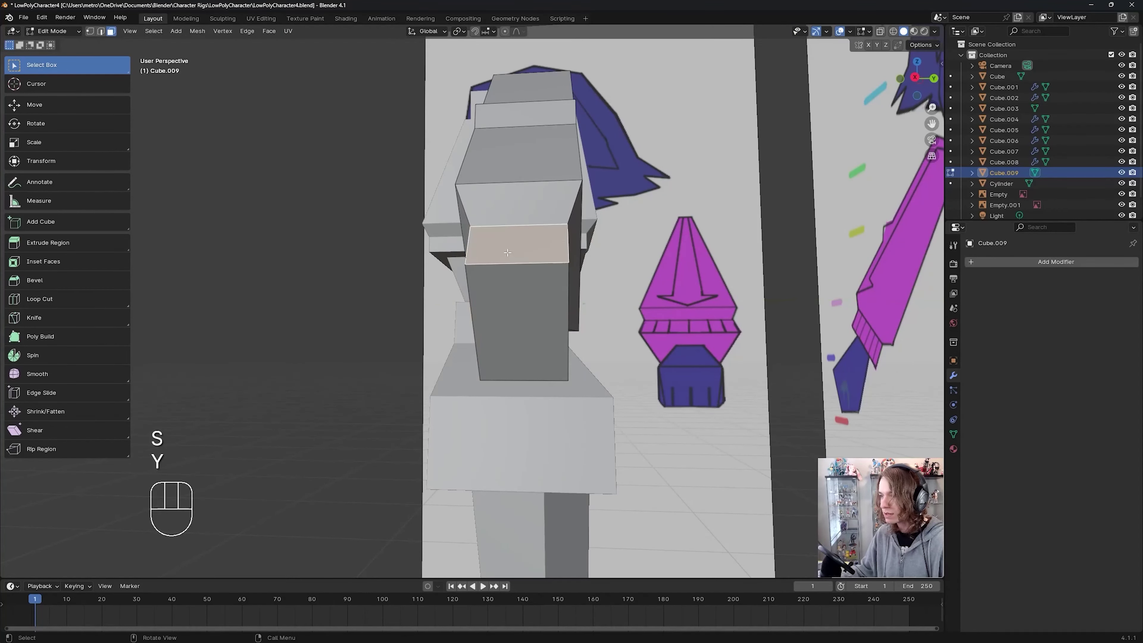
# Step: Try to scale the cuff's faces along Z, and undo the change
pyautogui.moveTo(606, 286); pyautogui.dragTo(510, 310, button='middle')
pyautogui.moveTo(511, 311); pyautogui.dragTo(551, 312, button='middle')
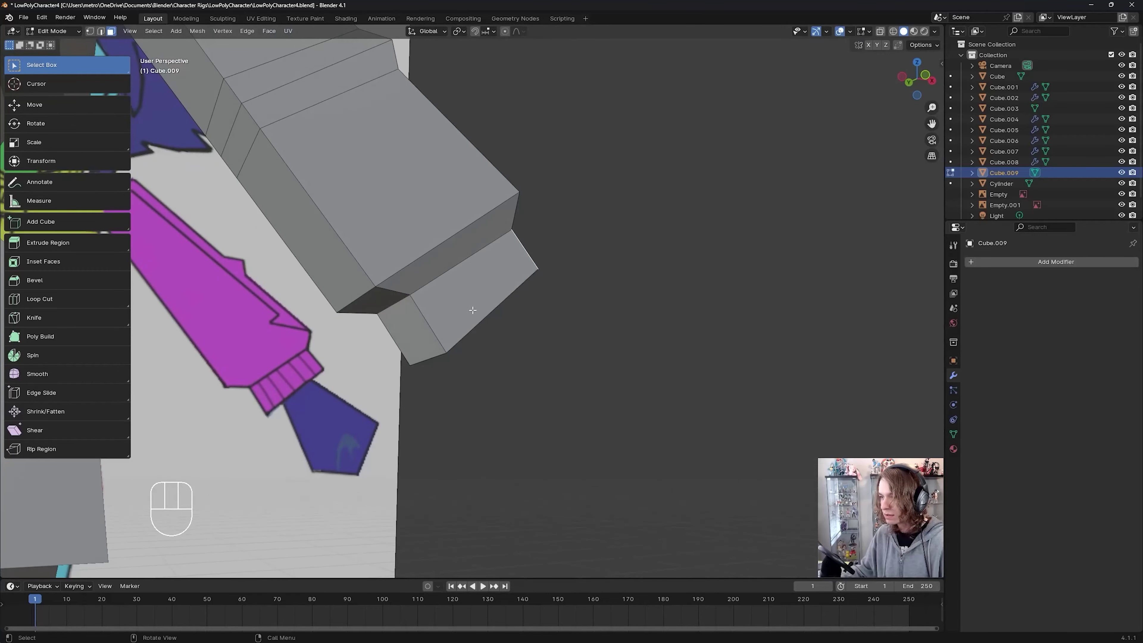
pyautogui.keyDown('shift'); pyautogui.click(413, 332); pyautogui.keyUp('shift')
pyautogui.moveTo(720, 275); pyautogui.dragTo(574, 254, button='middle')
pyautogui.press('s')
pyautogui.press('z')
pyautogui.hotkey('ctrl', 'z')
# Step: Try to widen the entire sleeve along Y, and undo the scaling
pyautogui.press('a')
pyautogui.press('s')
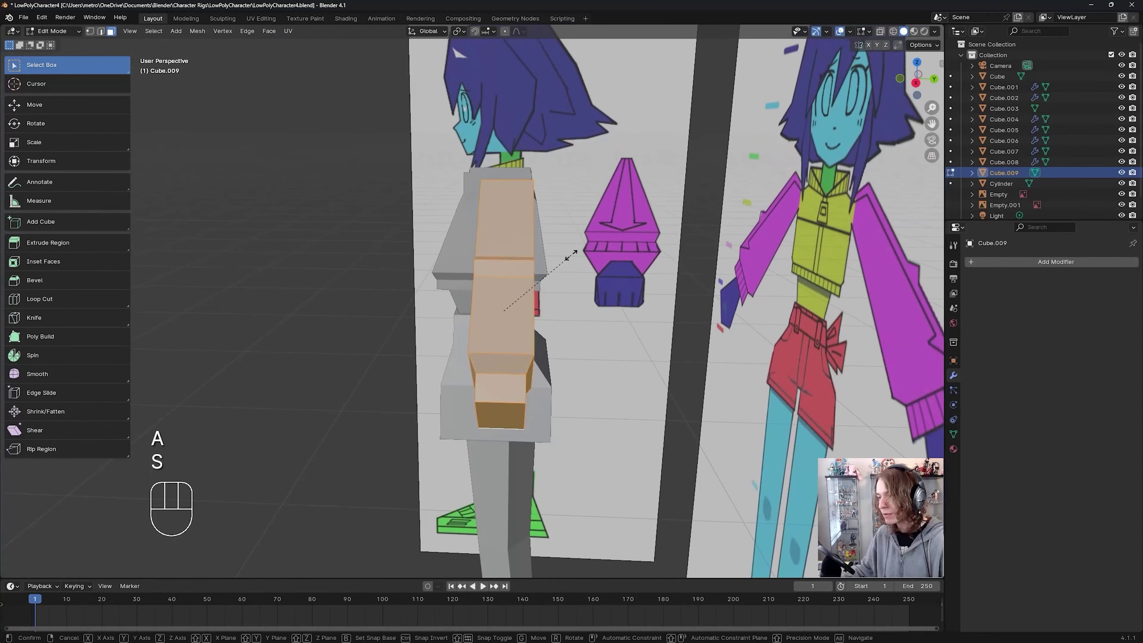
pyautogui.press('y')
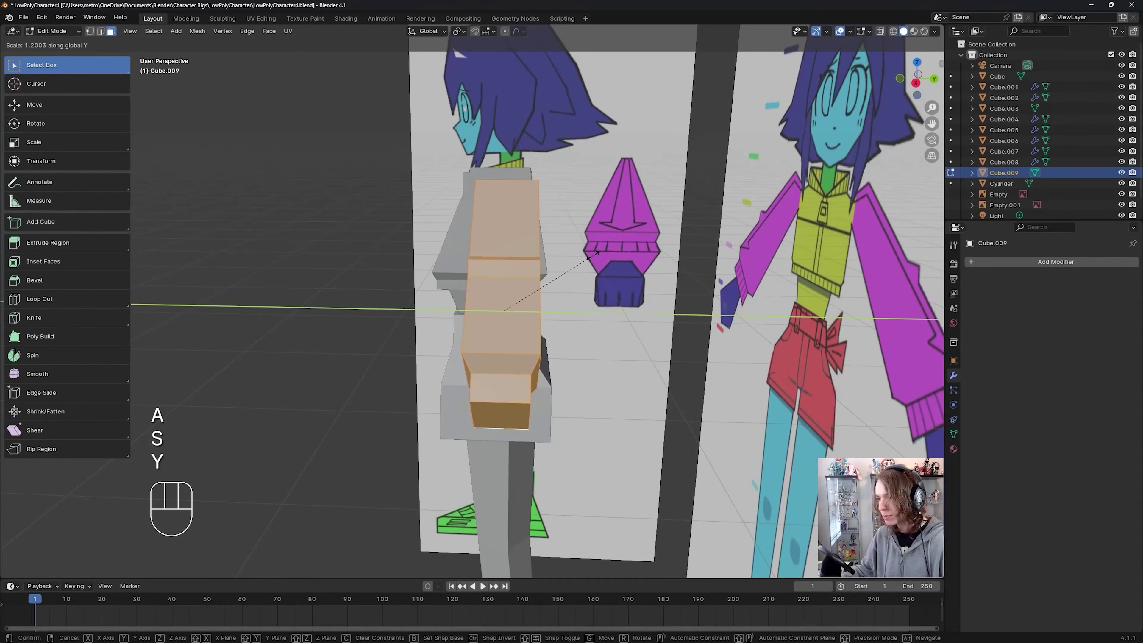
pyautogui.click(584, 253)
pyautogui.hotkey('ctrl', 'z')
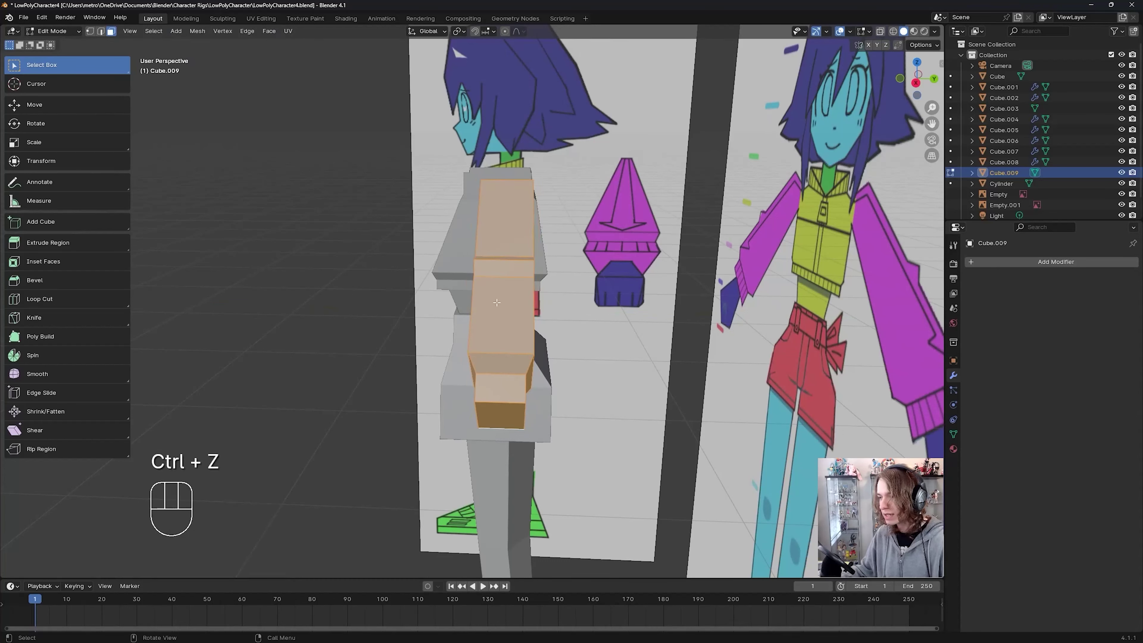
# Step: Scale the entire sleeve by about 1.1 along Y to widen it
pyautogui.press('a')
pyautogui.press('s')
pyautogui.press('y')
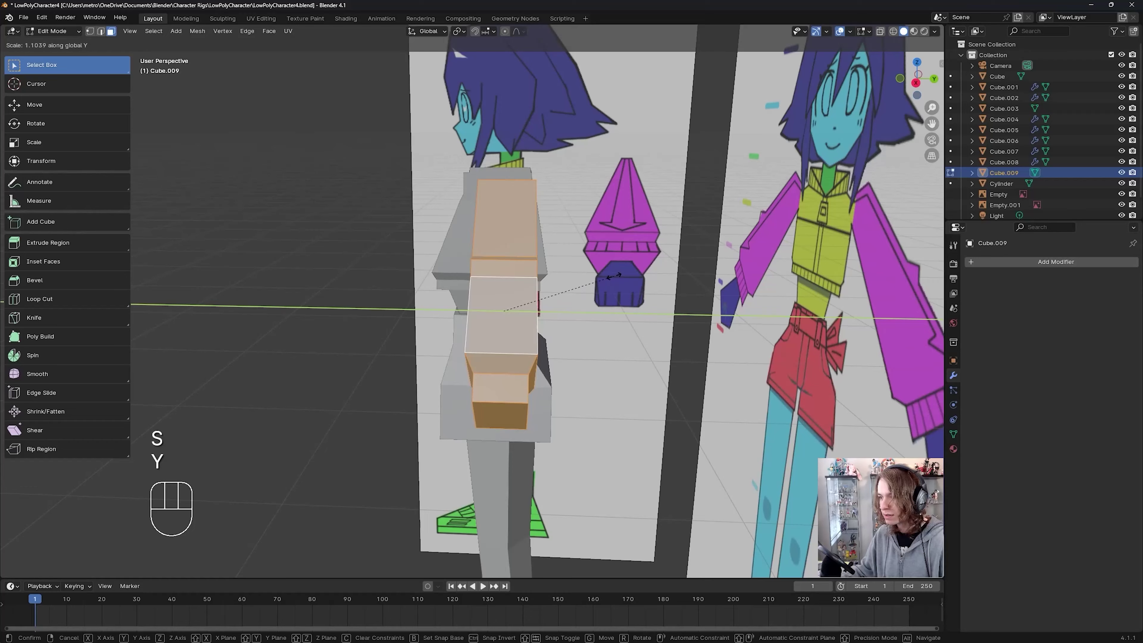
pyautogui.click(617, 275)
# Step: Shift the entire sleeve along Y to line it up with the torso's shoulder, and save the file
pyautogui.keyDown('shift'); pyautogui.moveTo(612, 278); pyautogui.dragTo(598, 298, button='middle'); pyautogui.keyUp('shift')
pyautogui.moveTo(593, 180); pyautogui.dragTo(569, 283, button='middle')
pyautogui.press('a')
pyautogui.press('g')
pyautogui.press('z')
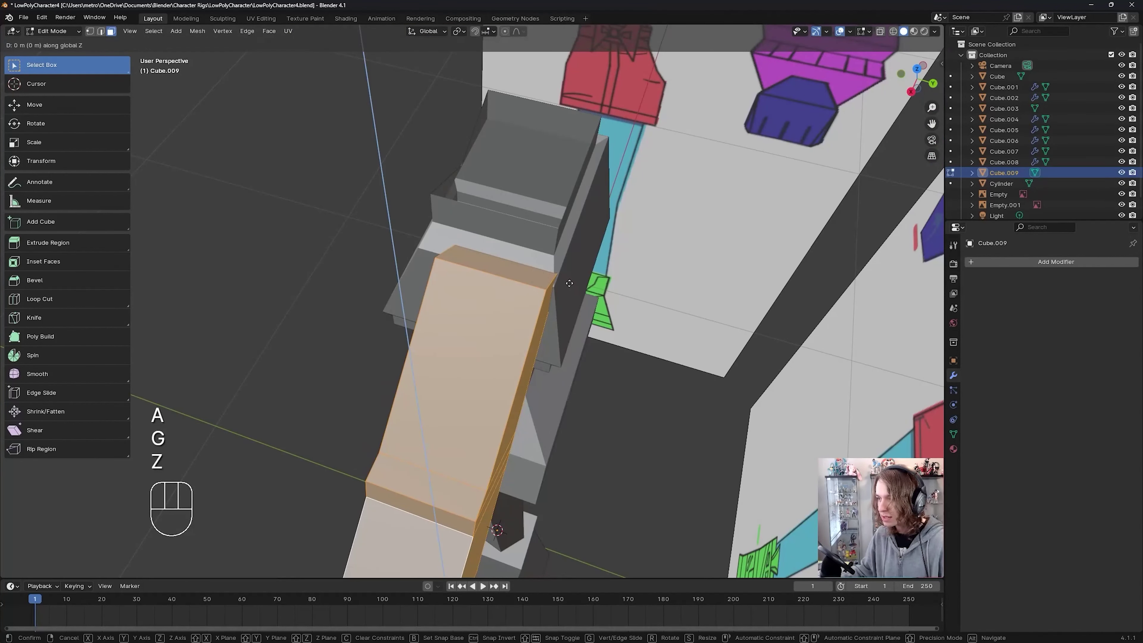
pyautogui.press('y')
pyautogui.click(554, 279)
pyautogui.moveTo(555, 279); pyautogui.dragTo(605, 223, button='middle')
pyautogui.press('g')
pyautogui.press('y')
pyautogui.click(563, 286)
pyautogui.hotkey('ctrl', 's')
# Step: Return to Object Mode, review the whole character beside the reference images, and save the file
pyautogui.scroll(1, 619, 305)
pyautogui.scroll(2, 544, 193)
pyautogui.scroll(2, 542, 192)
pyautogui.press('Tab')
pyautogui.scroll(-7, 620, 225)
pyautogui.hotkey('ctrl', 's')
pyautogui.scroll(4, 605, 224)
pyautogui.hotkey('ctrl', 's')
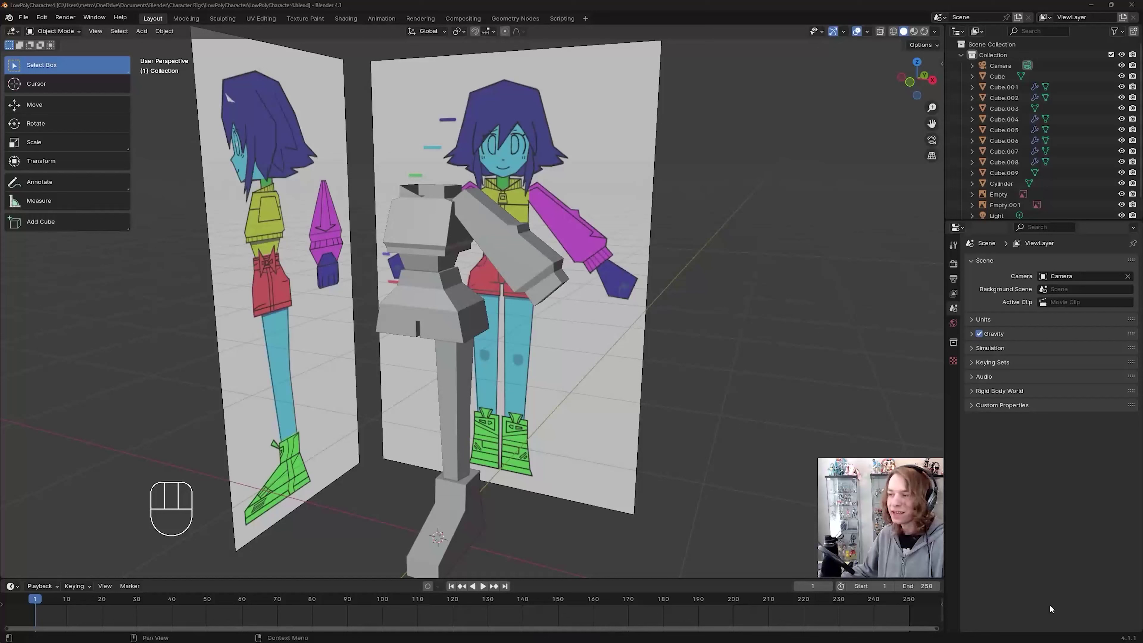
pyautogui.click(719, 302)
pyautogui.moveTo(719, 302); pyautogui.dragTo(737, 331, button='middle')
pyautogui.keyDown('shift'); pyautogui.moveTo(722, 417); pyautogui.dragTo(666, 388, button='middle'); pyautogui.keyUp('shift')
pyautogui.hotkey('ctrl', 's')
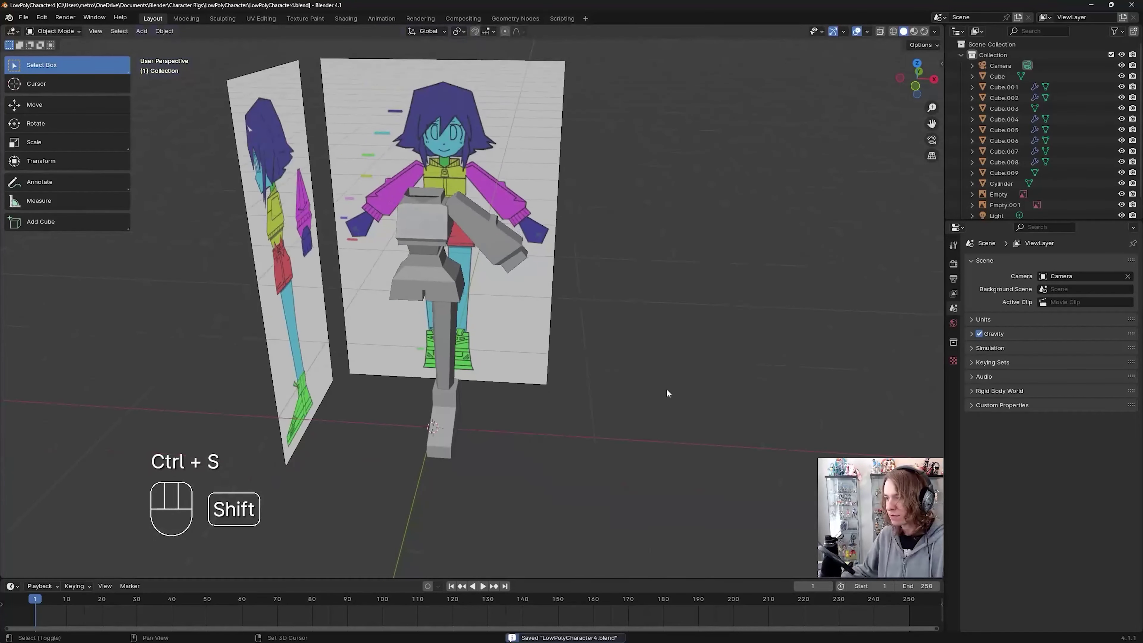
# Step: Add a new cube for the hand and scale its mesh down to about 0.197 in Edit Mode
pyautogui.hotkey('shift', 'a')
pyautogui.moveTo(666, 388)
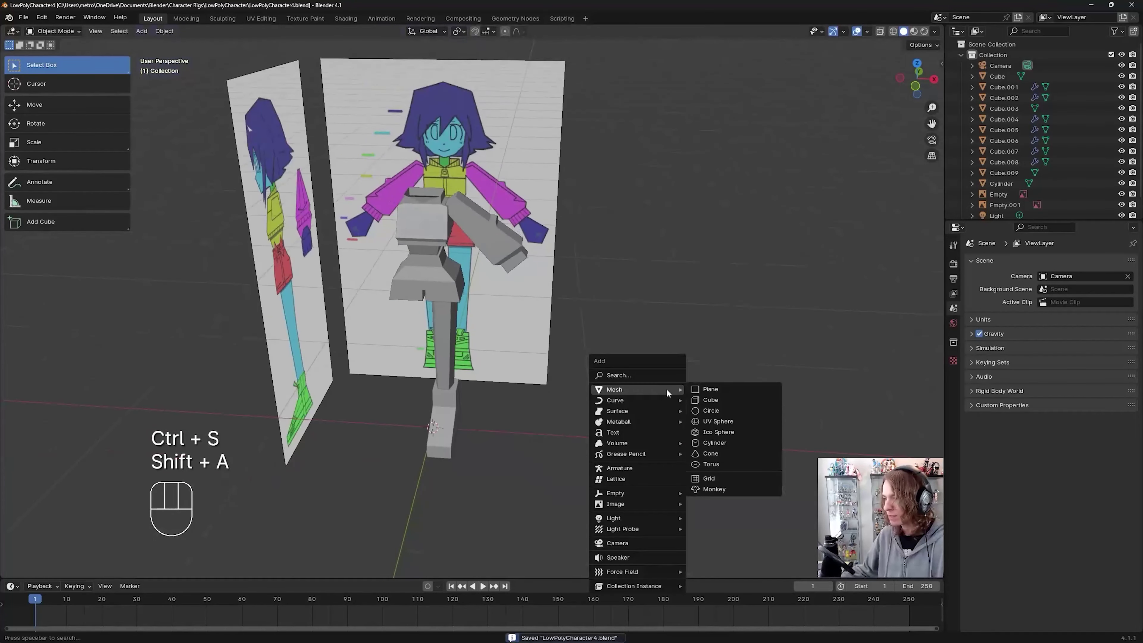
pyautogui.click(720, 401)
pyautogui.press('Tab')
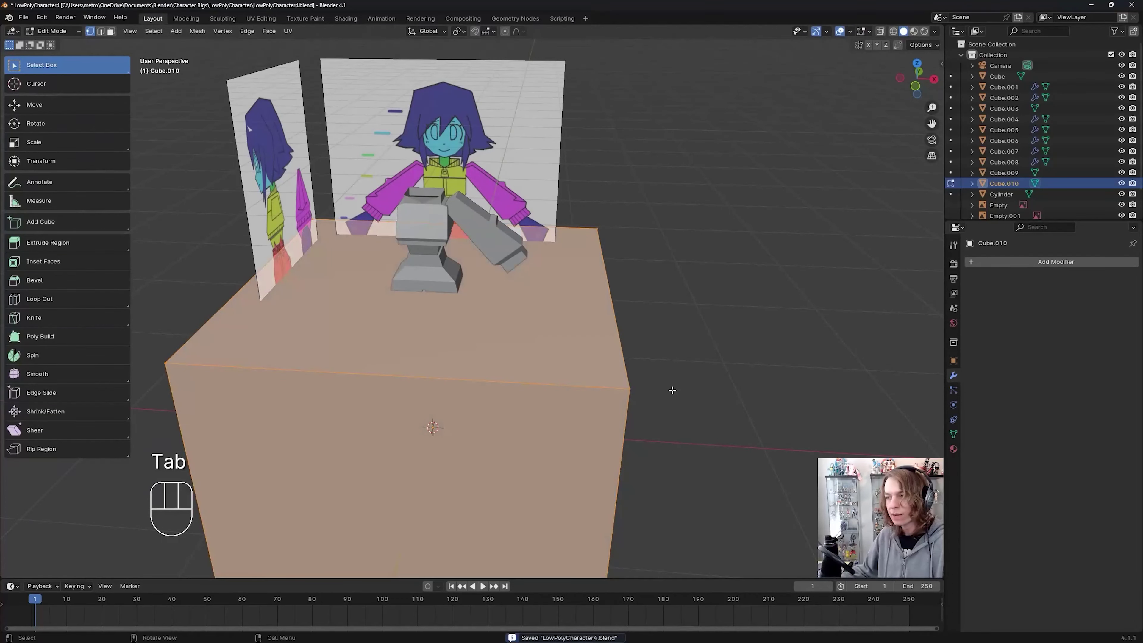
pyautogui.press('s')
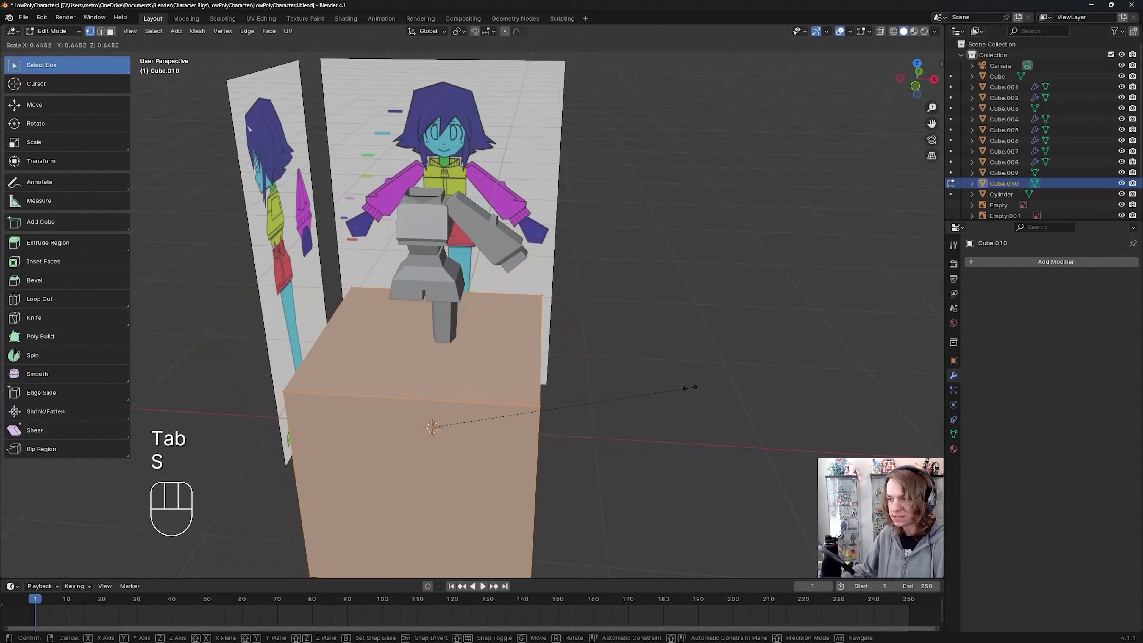
pyautogui.click(563, 408)
# Step: In front view, move the new cube over the hand below the sleeve's cuff and rotate it about -50.2°
pyautogui.press('KP_1')
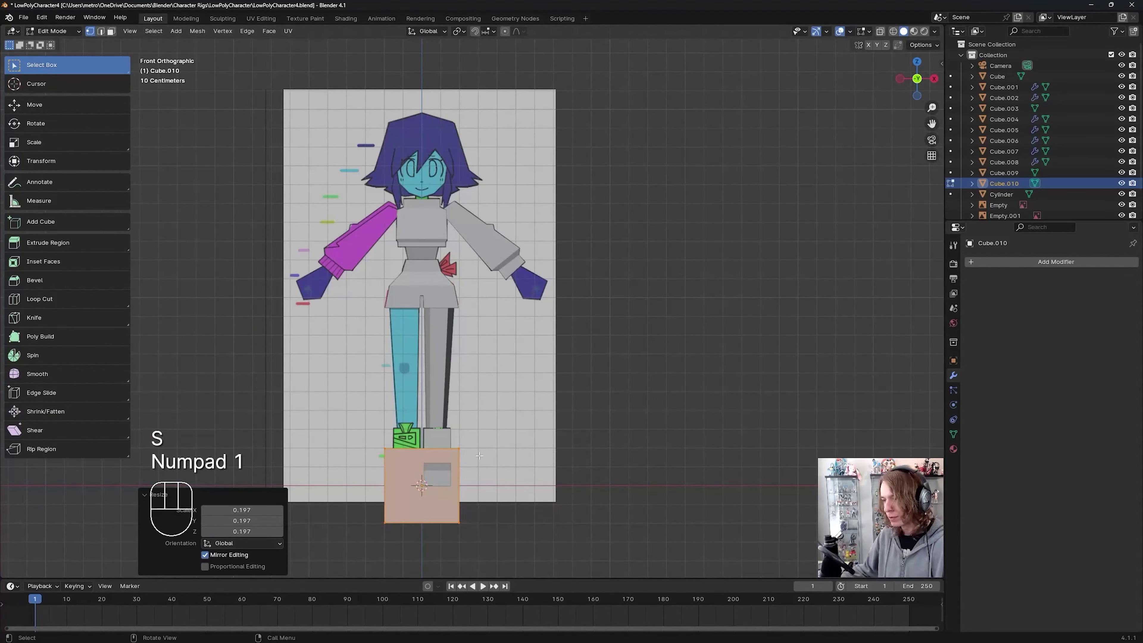
pyautogui.press('g')
pyautogui.click(597, 244)
pyautogui.scroll(5, 596, 245)
pyautogui.keyDown('shift'); pyautogui.moveTo(851, 264); pyautogui.dragTo(715, 329, button='middle'); pyautogui.keyUp('shift')
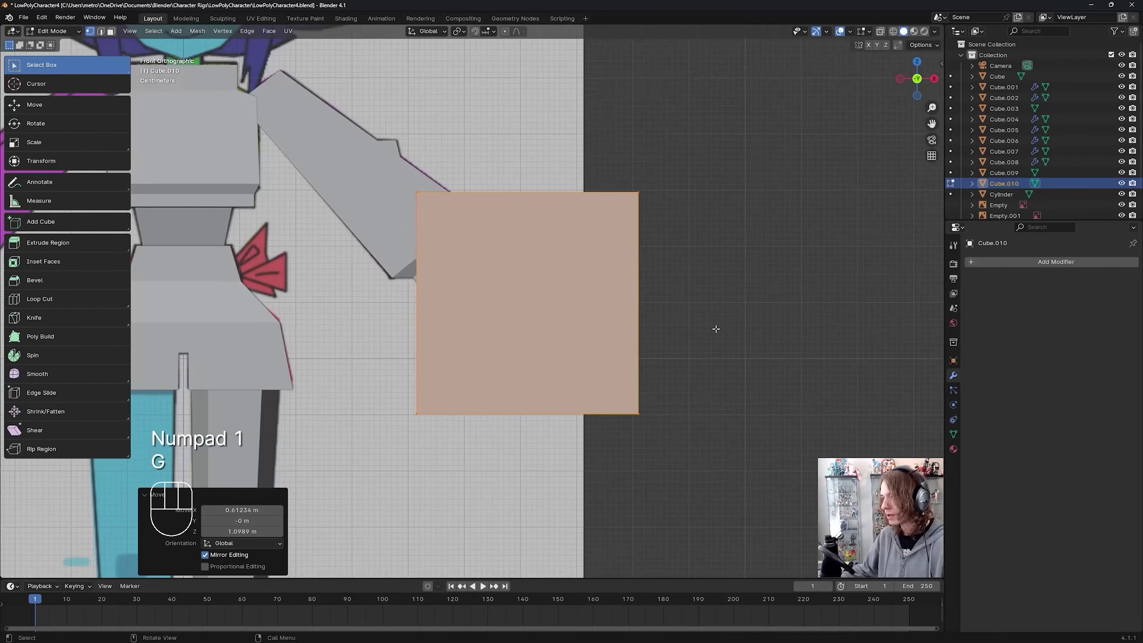
pyautogui.press('r')
pyautogui.click(648, 207)
# Step: Turn on X-ray, scale the cube down to hand size, rotate it 14.4°, move it to the wrist, and rotate it -7.08°
pyautogui.hotkey('alt', 'z')
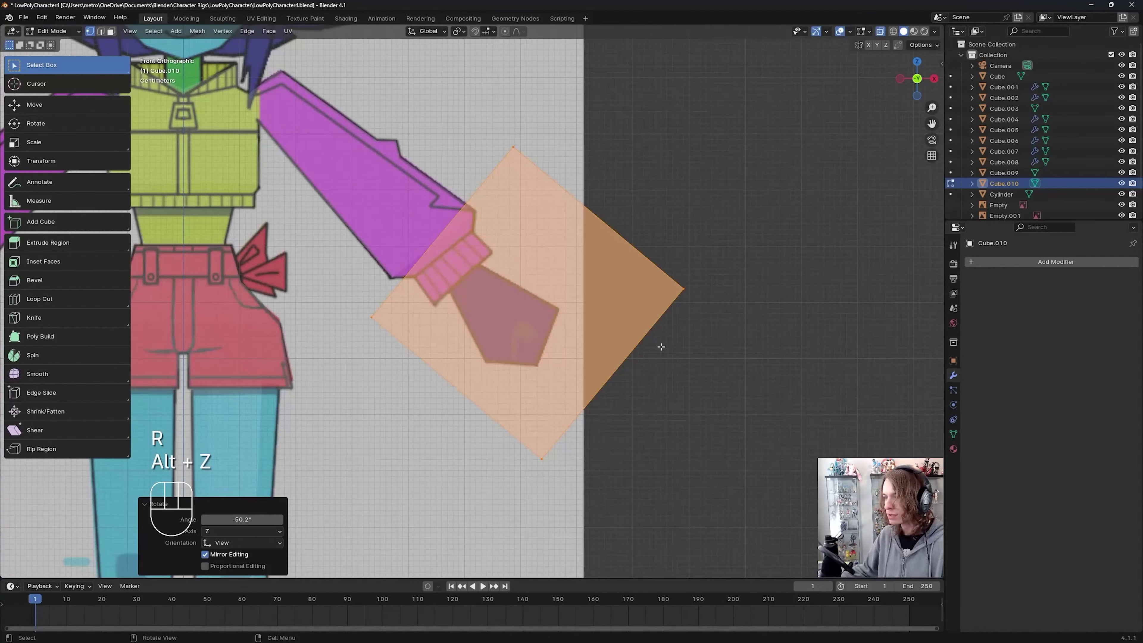
pyautogui.press('s')
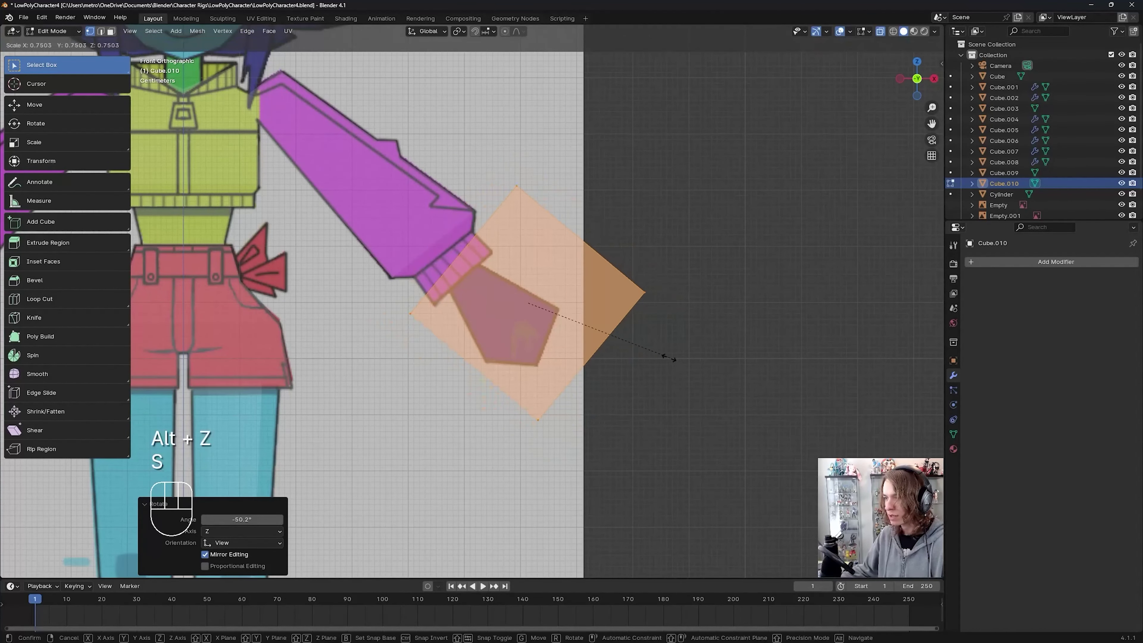
pyautogui.click(566, 344)
pyautogui.press('r')
pyautogui.press('g')
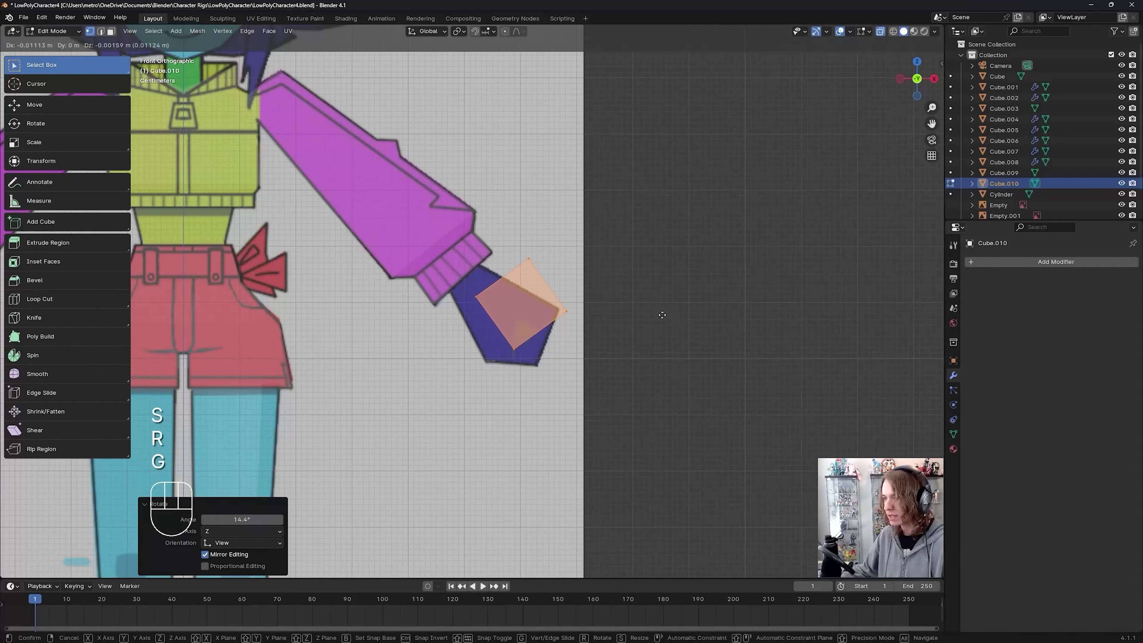
pyautogui.click(626, 304)
pyautogui.press('r')
pyautogui.click(625, 286)
# Step: Move the hand cube flush against the sleeve's cuff, about 0.016 m in X and -0.010 m in Z, and save the file
pyautogui.scroll(3, 597, 305)
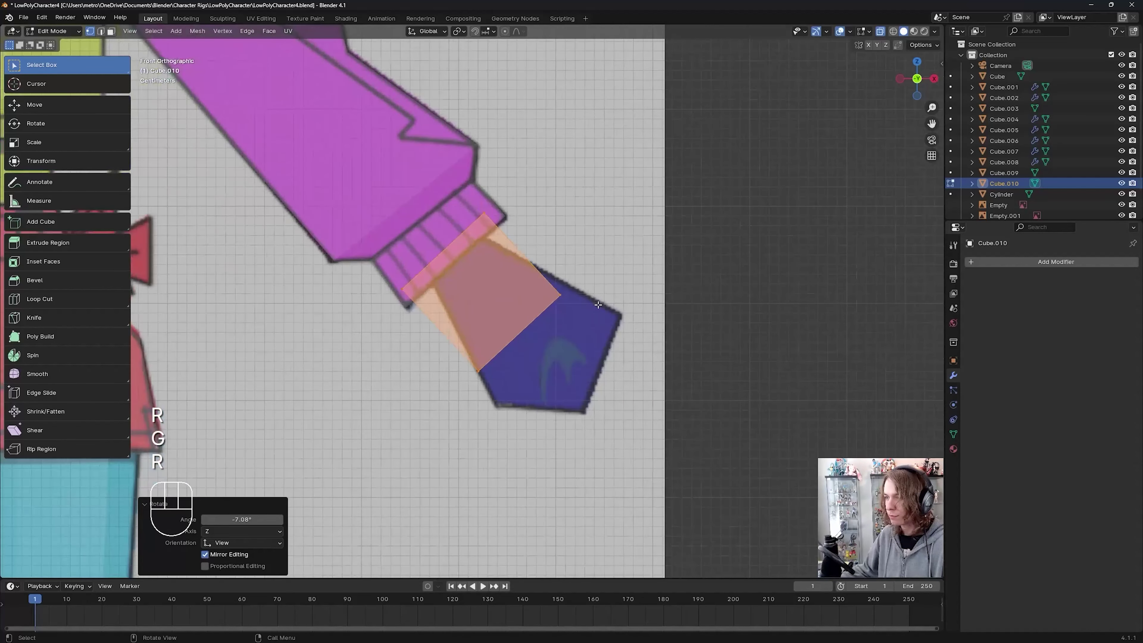
pyautogui.press('g')
pyautogui.click(649, 303)
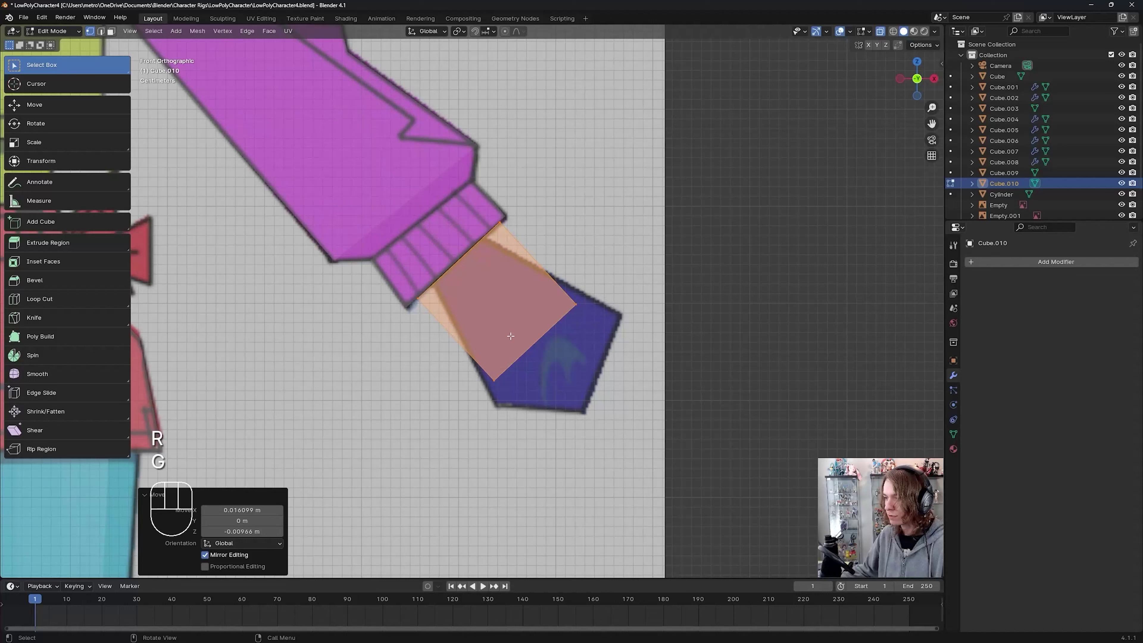
pyautogui.hotkey('ctrl', 's')
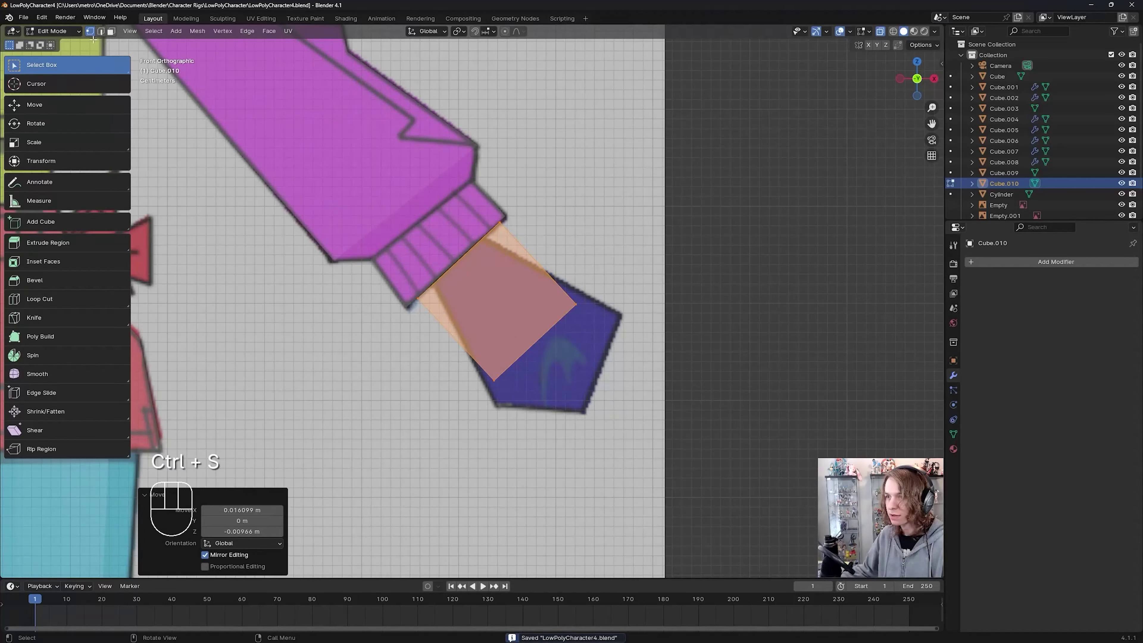
# Step: Move the cube's two wrist corners inward along the cuff edge to match the narrow wrist in the reference
pyautogui.click(299, 206)
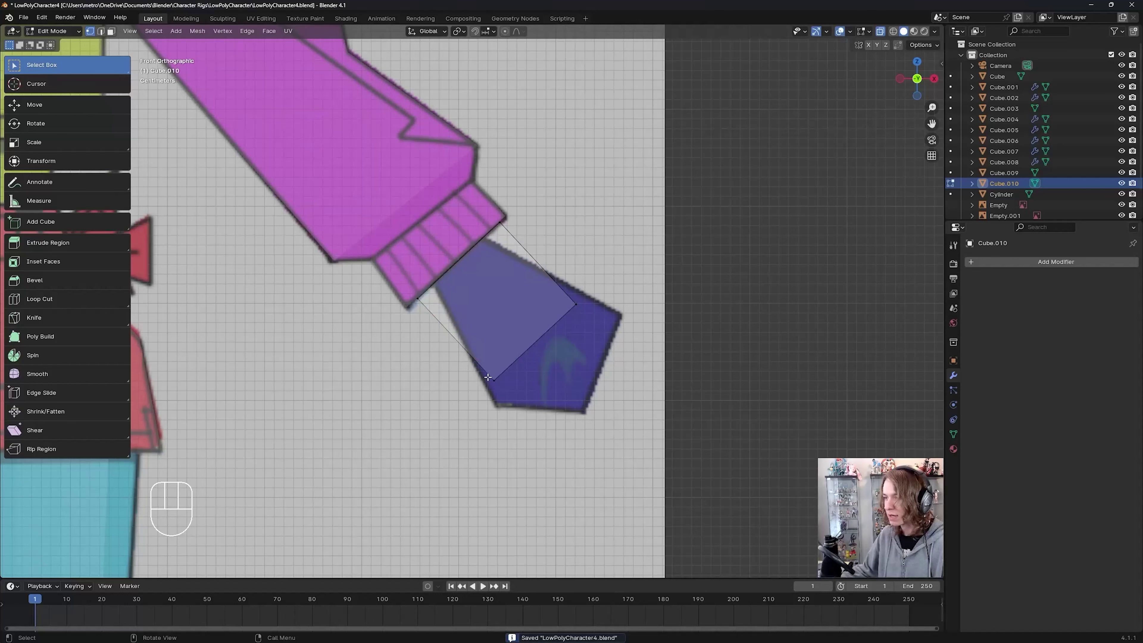
pyautogui.click(418, 298)
pyautogui.press('g')
pyautogui.click(552, 192)
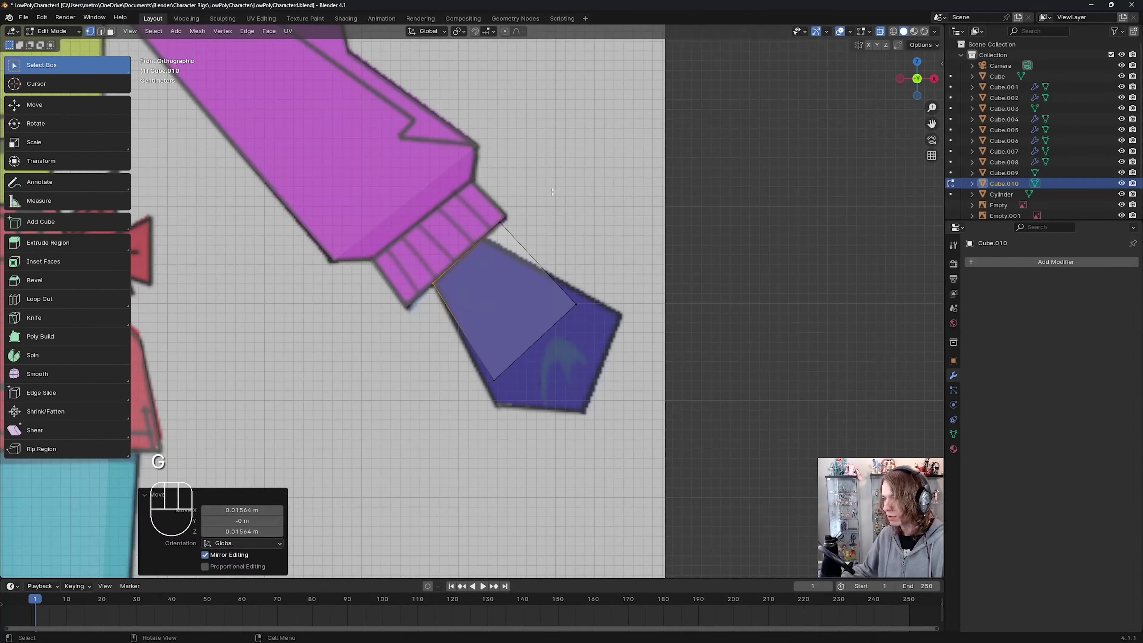
pyautogui.press('g')
pyautogui.click(534, 206)
# Step: Move the cube's two outer corners onto the widest points of the reference hand, and save the file
pyautogui.click(576, 305)
pyautogui.press('g')
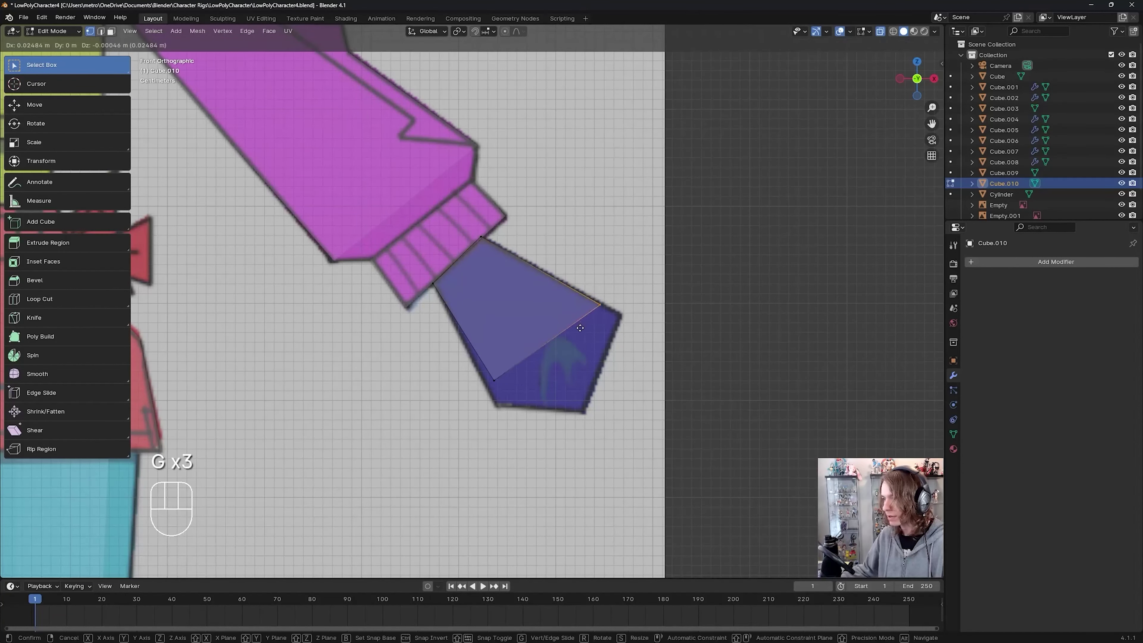
pyautogui.click(600, 337)
pyautogui.moveTo(522, 334); pyautogui.dragTo(460, 414)
pyautogui.press('g')
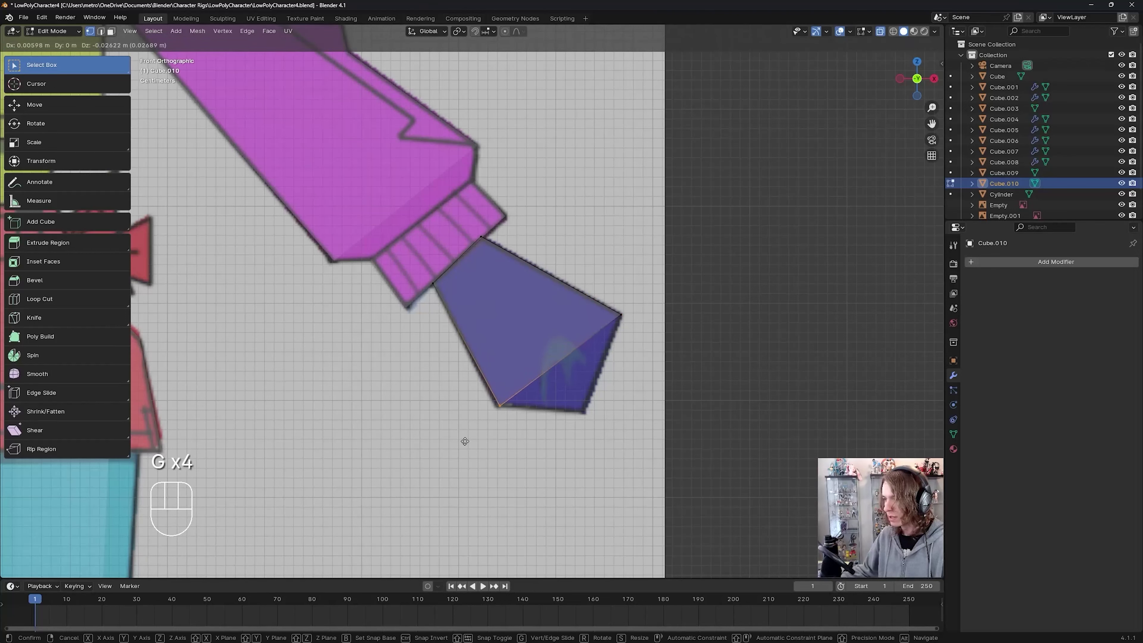
pyautogui.click(464, 440)
pyautogui.hotkey('ctrl', 's')
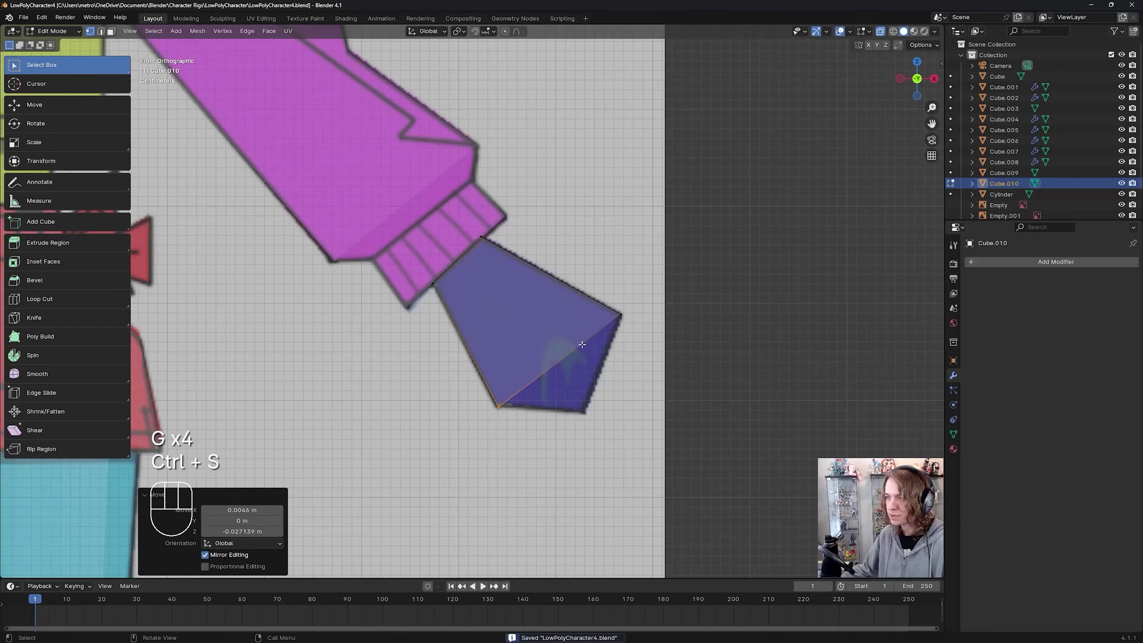
# Step: Move the wrist-end vertices slightly up into the cuff so the hand overlaps it, and save the file
pyautogui.moveTo(397, 208); pyautogui.dragTo(549, 311)
pyautogui.press('g')
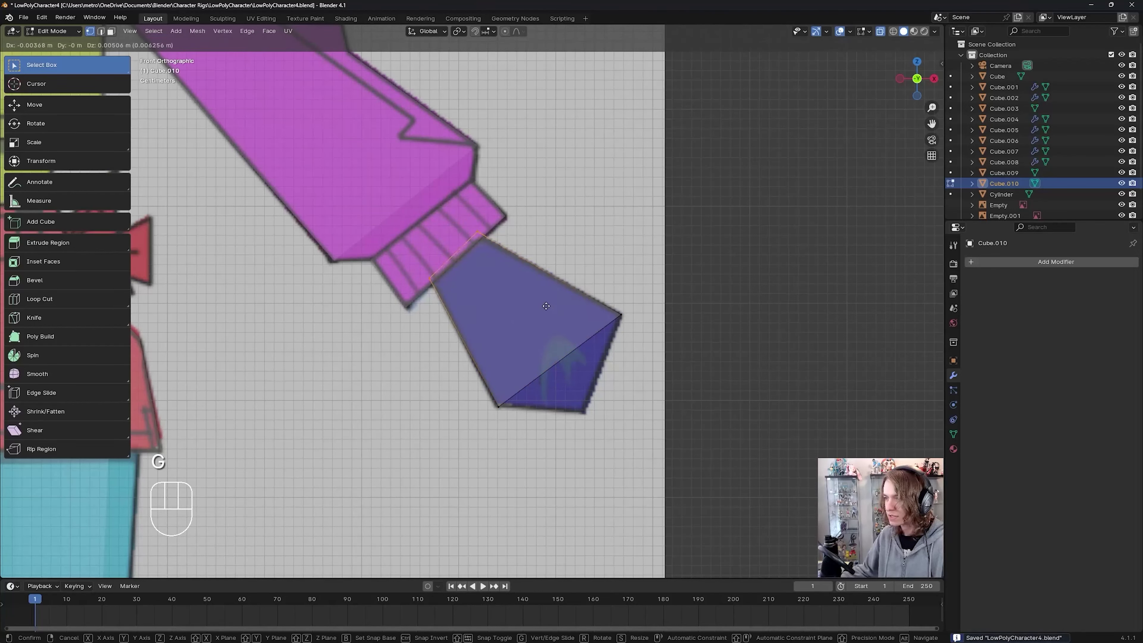
pyautogui.click(546, 306)
pyautogui.hotkey('ctrl', 's')
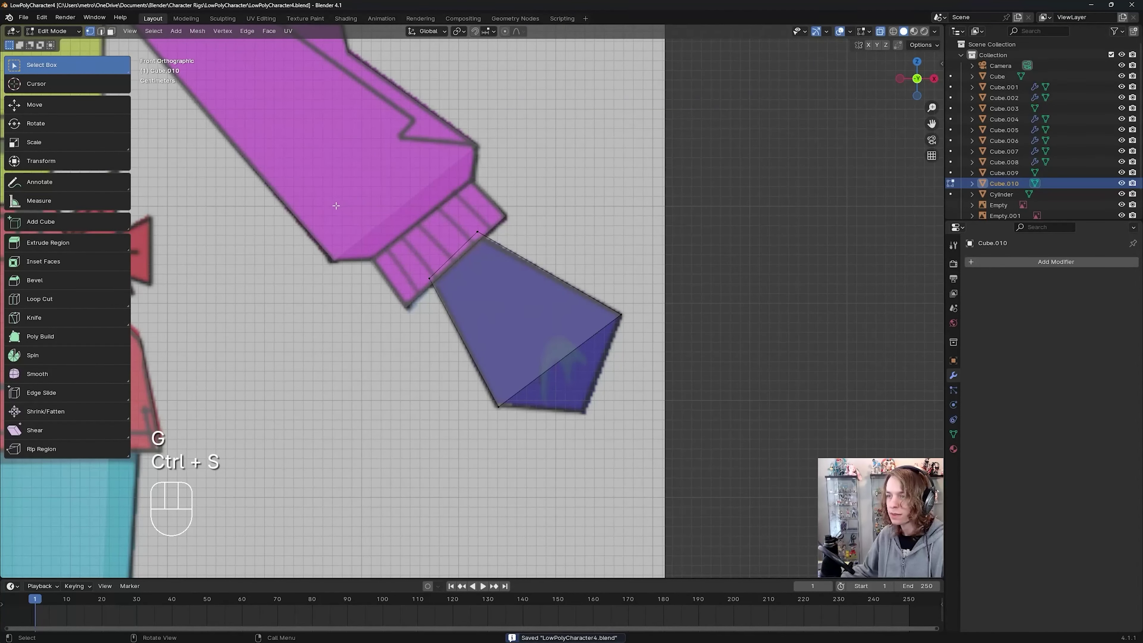
# Step: In face selection mode, extrude the hand's far end face about 0.057 m toward the reference fingertip, and save the file
pyautogui.press('3')
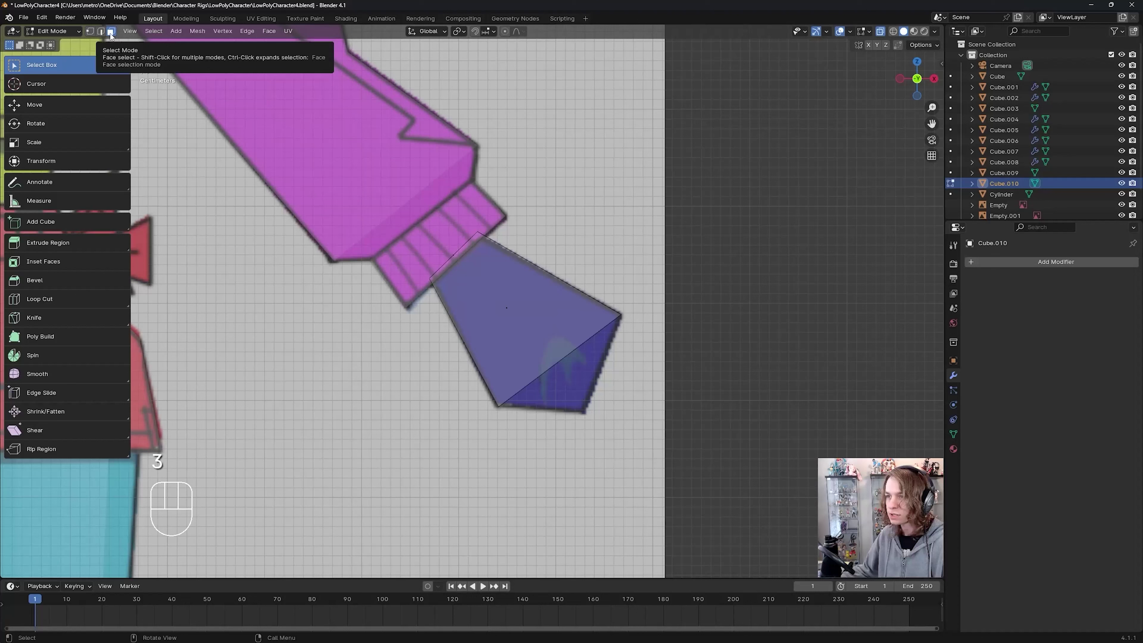
pyautogui.click(542, 350)
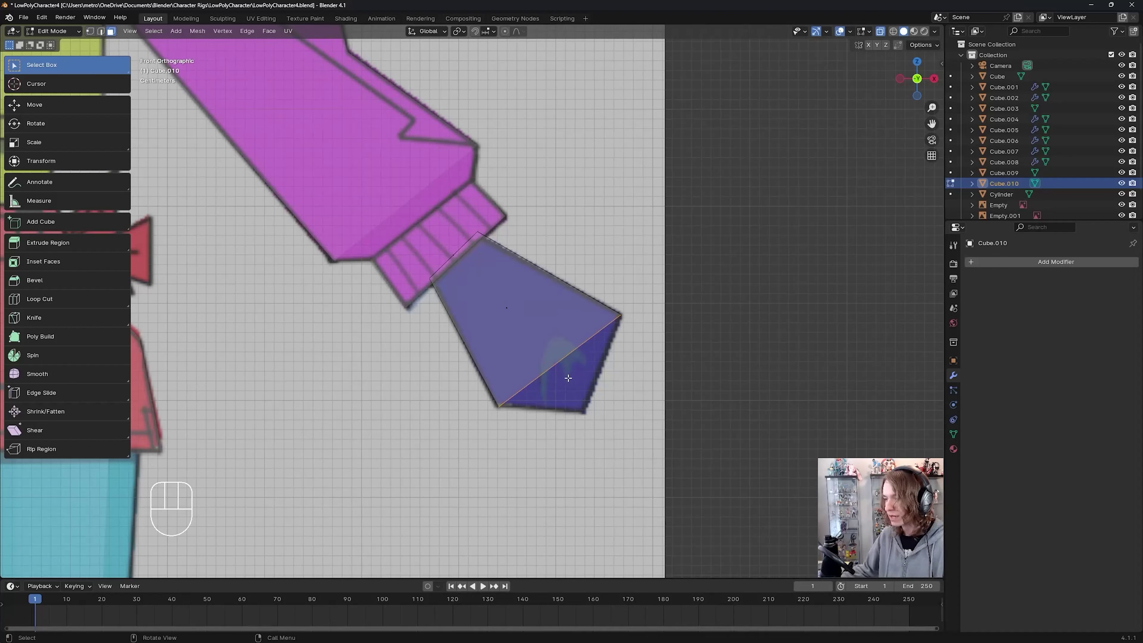
pyautogui.press('e')
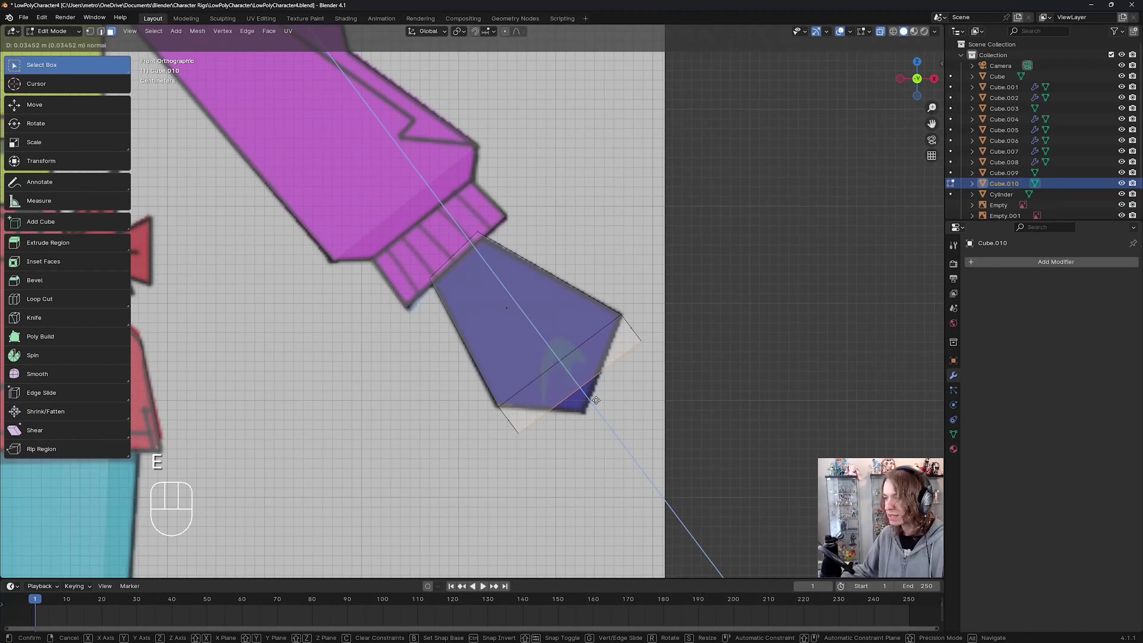
pyautogui.click(611, 415)
pyautogui.hotkey('ctrl', 's')
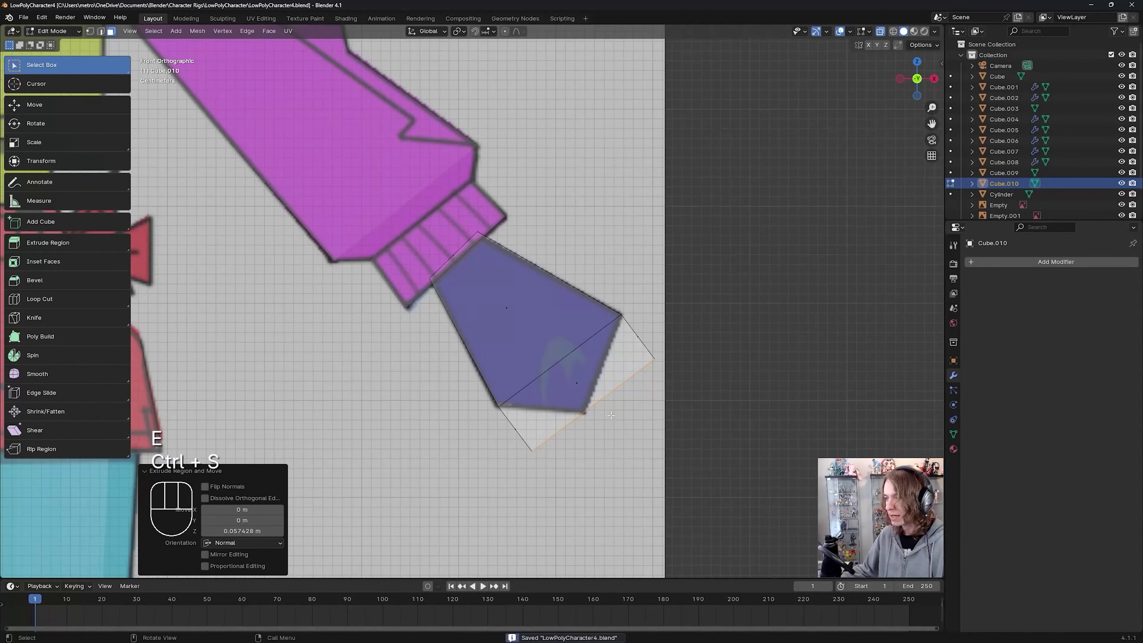
# Step: Compare the extruded hand end with the reference by toggling X-ray, leave X-ray off, and save the file
pyautogui.hotkey('alt', 'z')
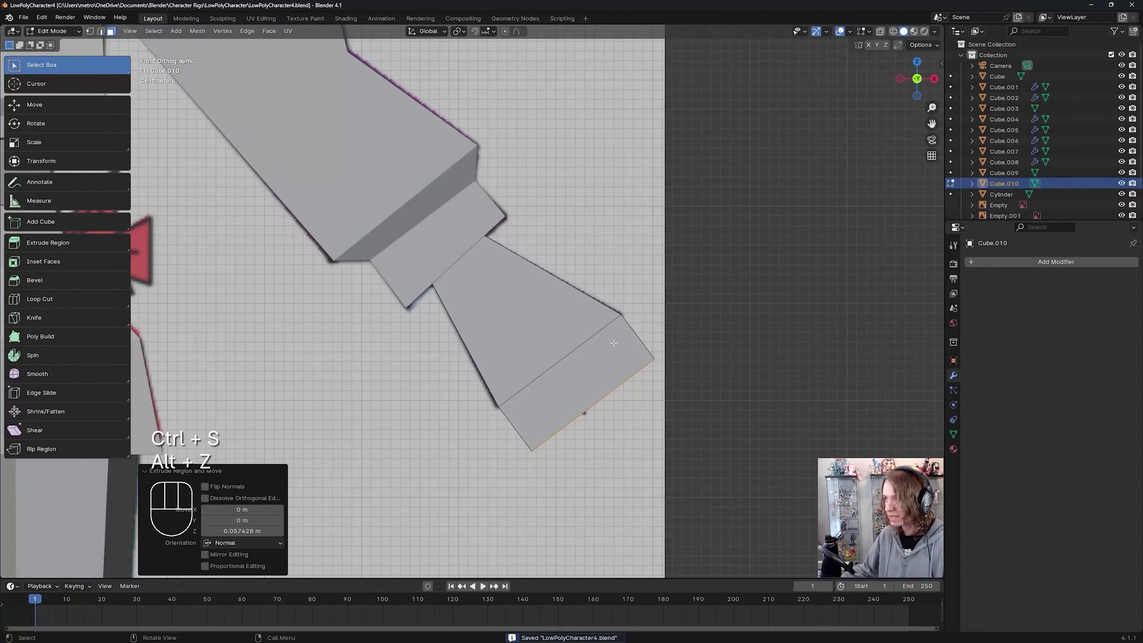
pyautogui.hotkey('ctrl', 's')
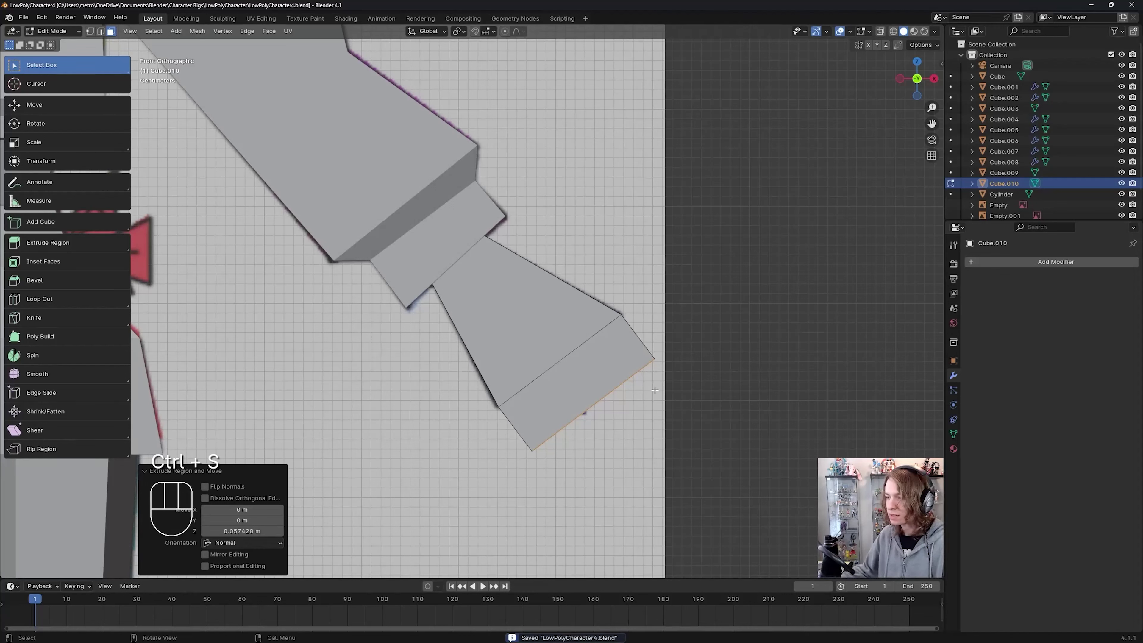
pyautogui.hotkey('ctrl', 's')
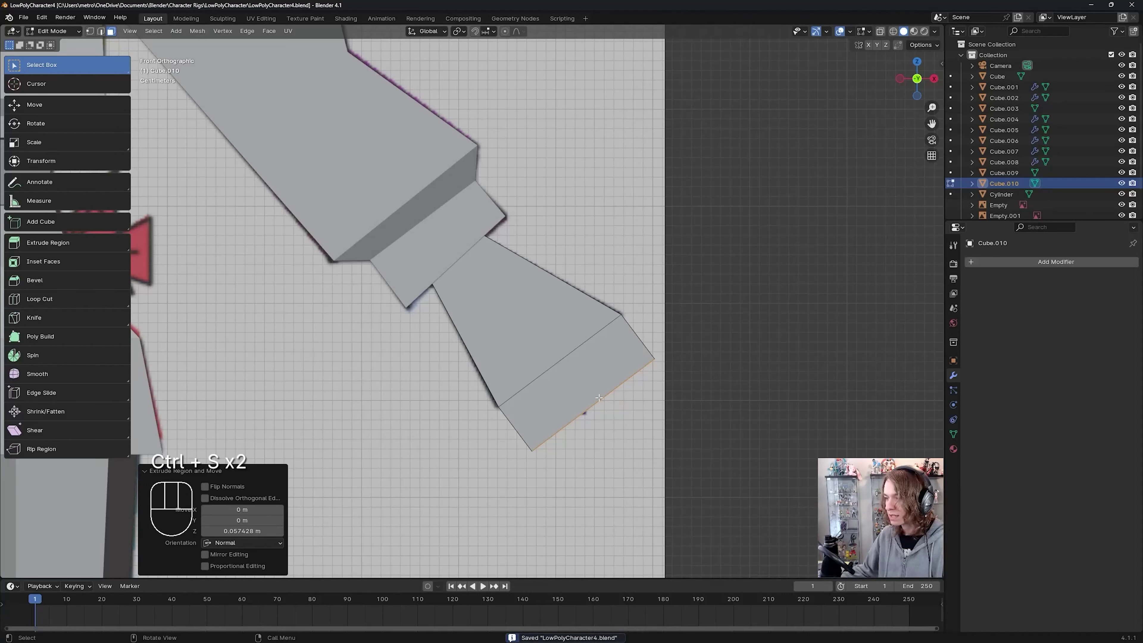
pyautogui.hotkey('alt', 'z')
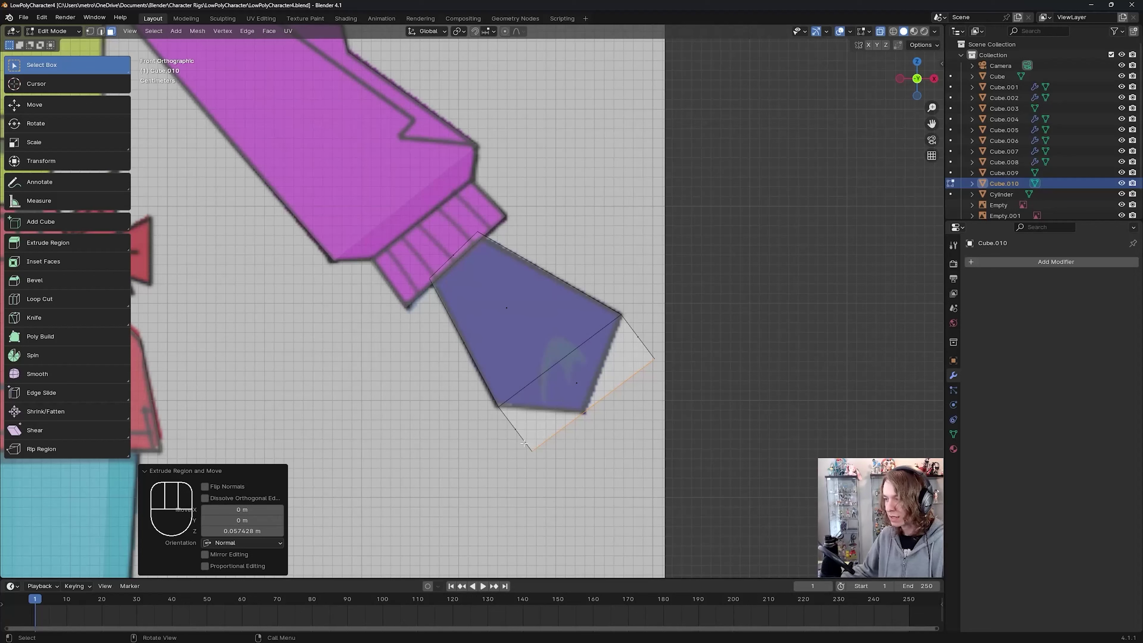
pyautogui.hotkey('alt', 'z')
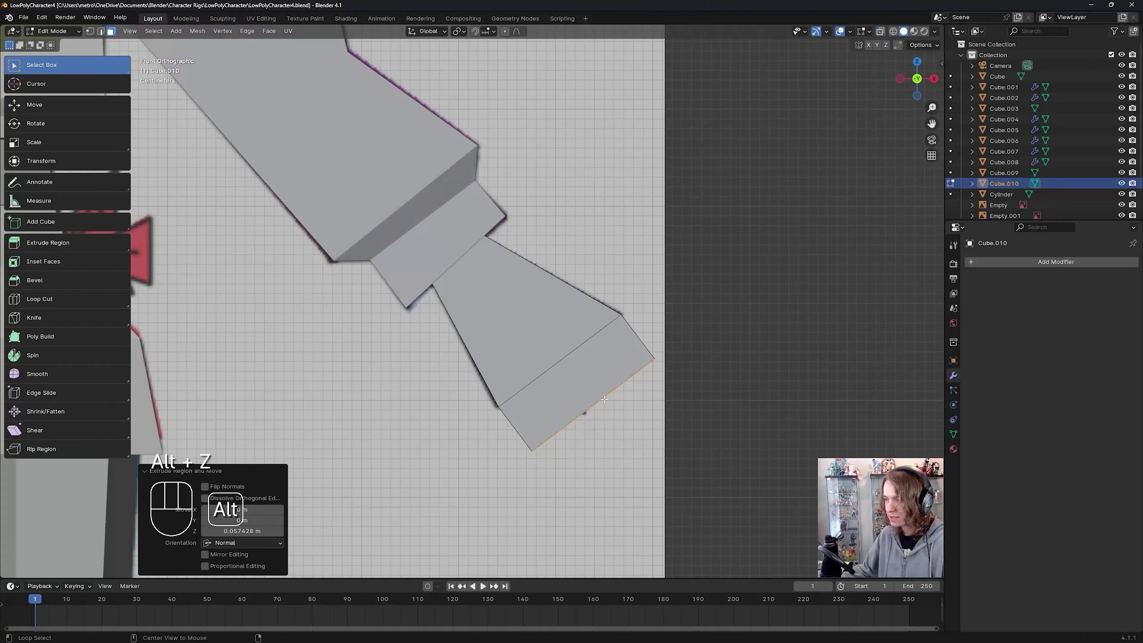
pyautogui.hotkey('ctrl', 's')
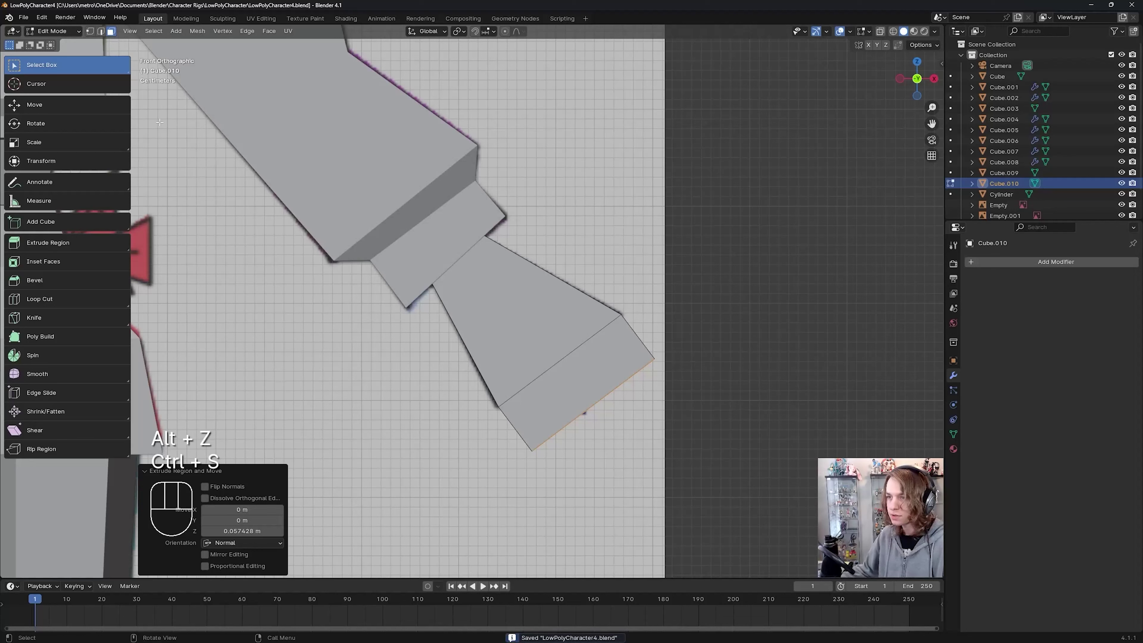
# Step: Switch to vertex selection mode, clear the selection, and save the file
pyautogui.click(91, 32)
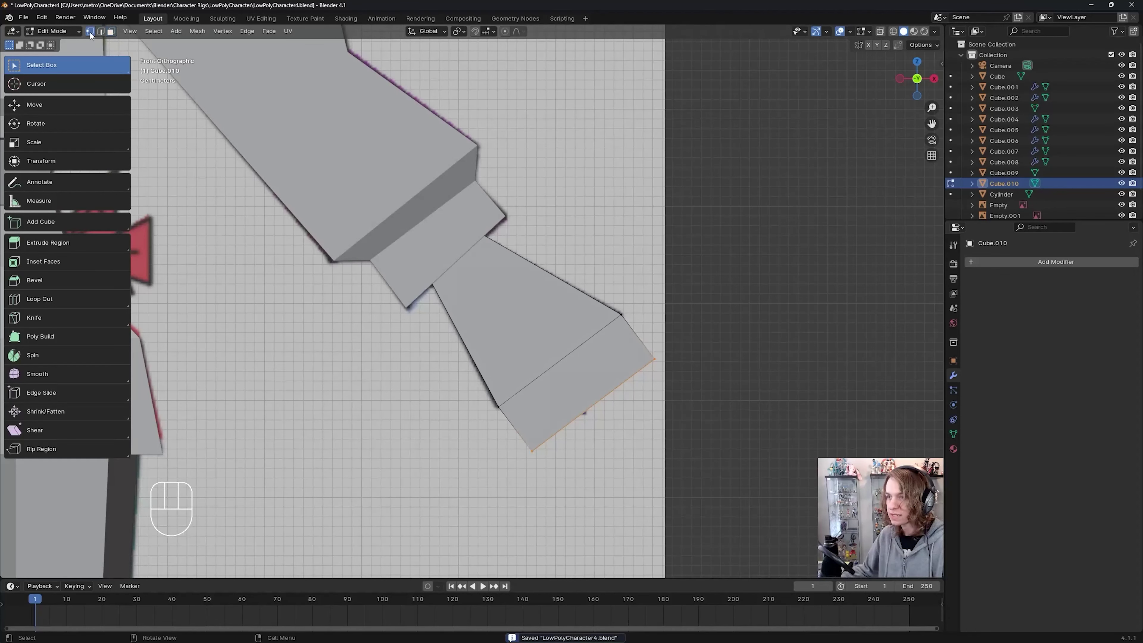
pyautogui.click(690, 335)
pyautogui.hotkey('ctrl', 's')
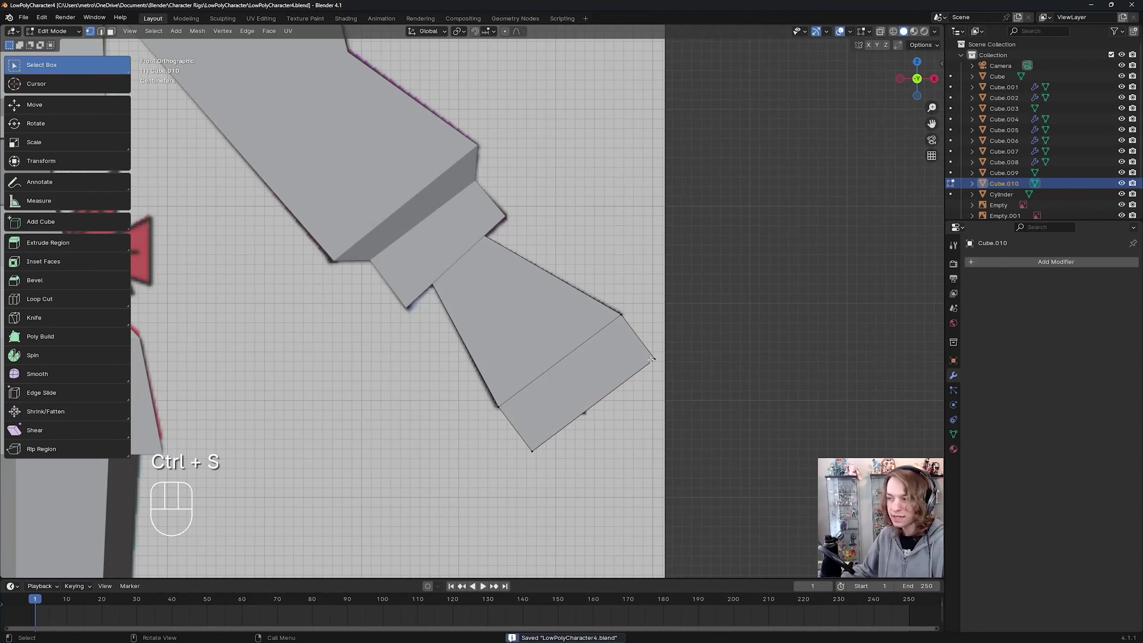
# Step: Save the file and merge the two front corner vertices of the hand's extruded end At Center
pyautogui.click(652, 359)
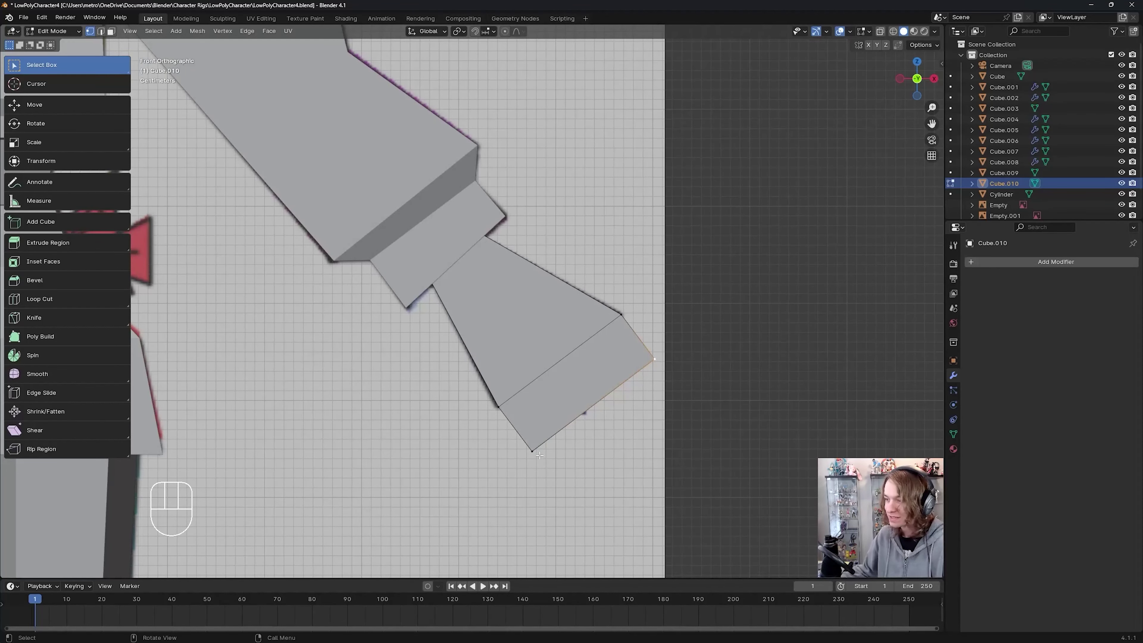
pyautogui.hotkey('ctrl', 's')
pyautogui.hotkey('ctrl', 's')
pyautogui.scroll(1, 671, 387)
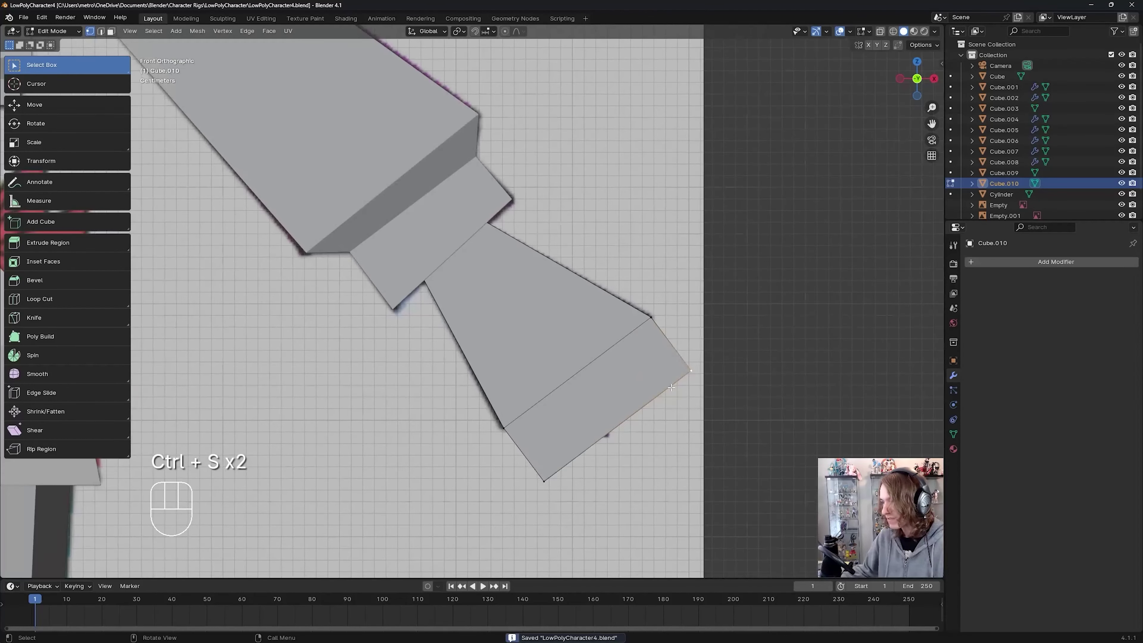
pyautogui.hotkey('ctrl', 's')
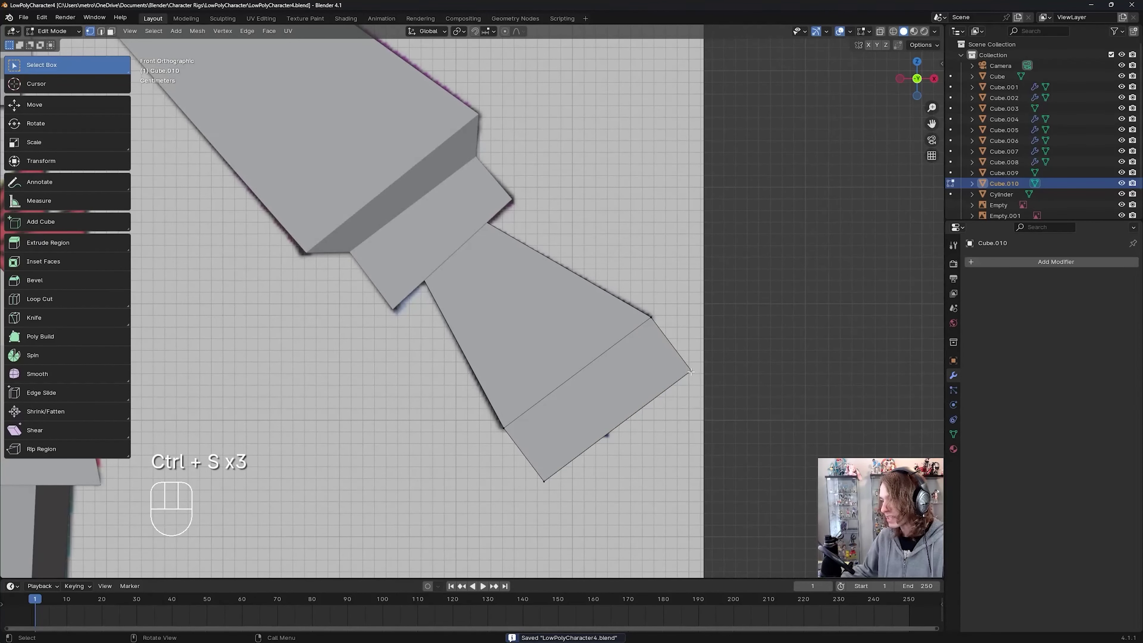
pyautogui.click(691, 371)
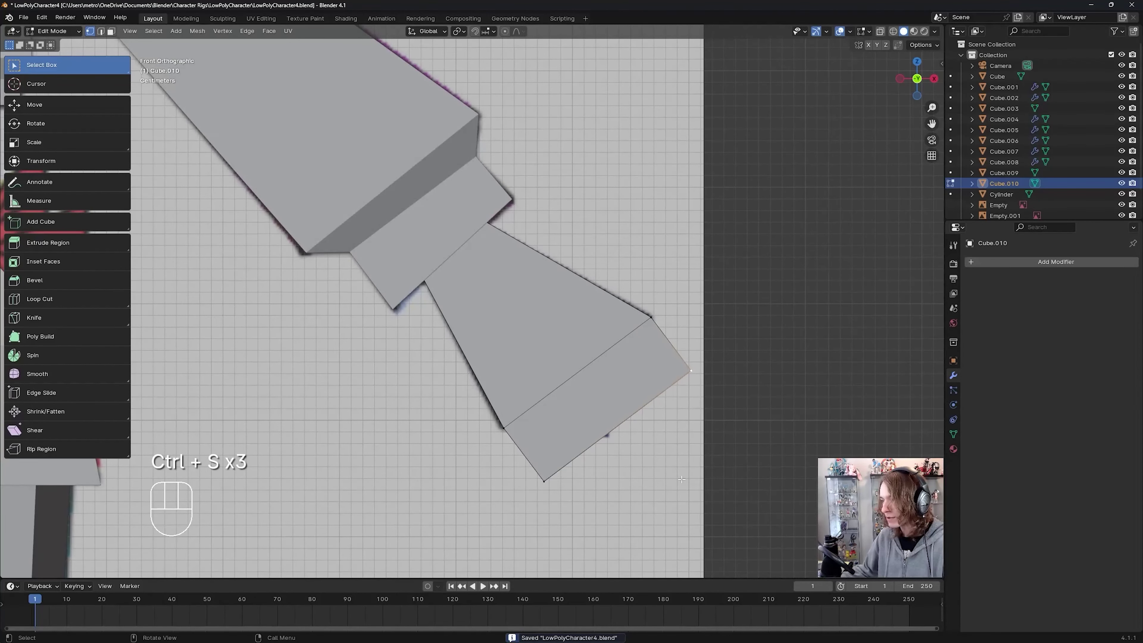
pyautogui.keyDown('shift'); pyautogui.click(549, 478); pyautogui.keyUp('shift')
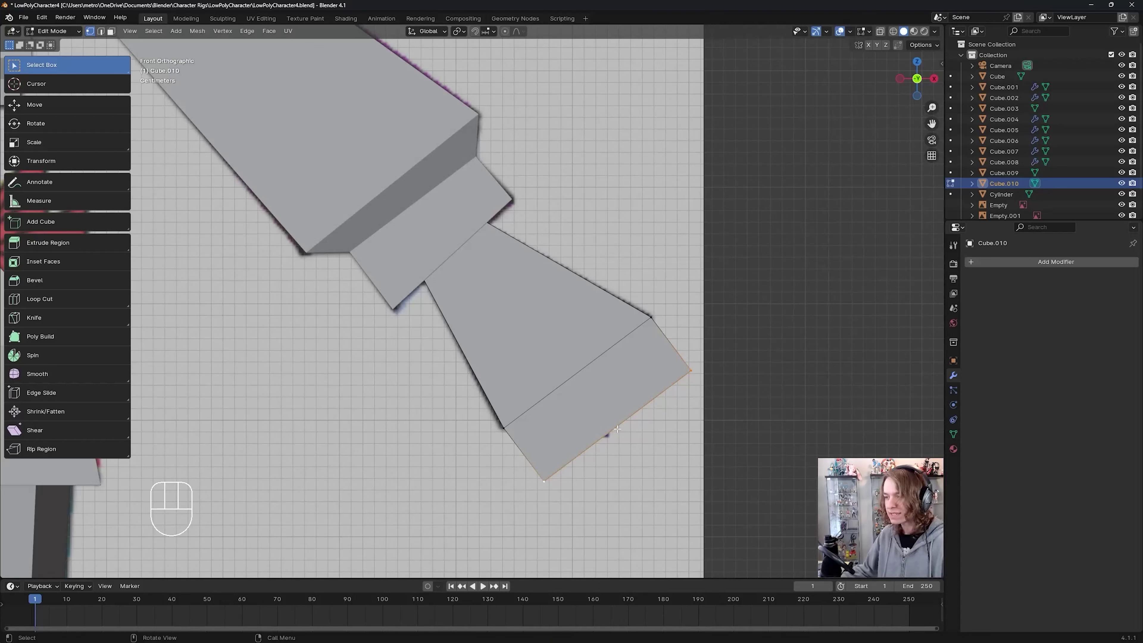
pyautogui.press('F3')
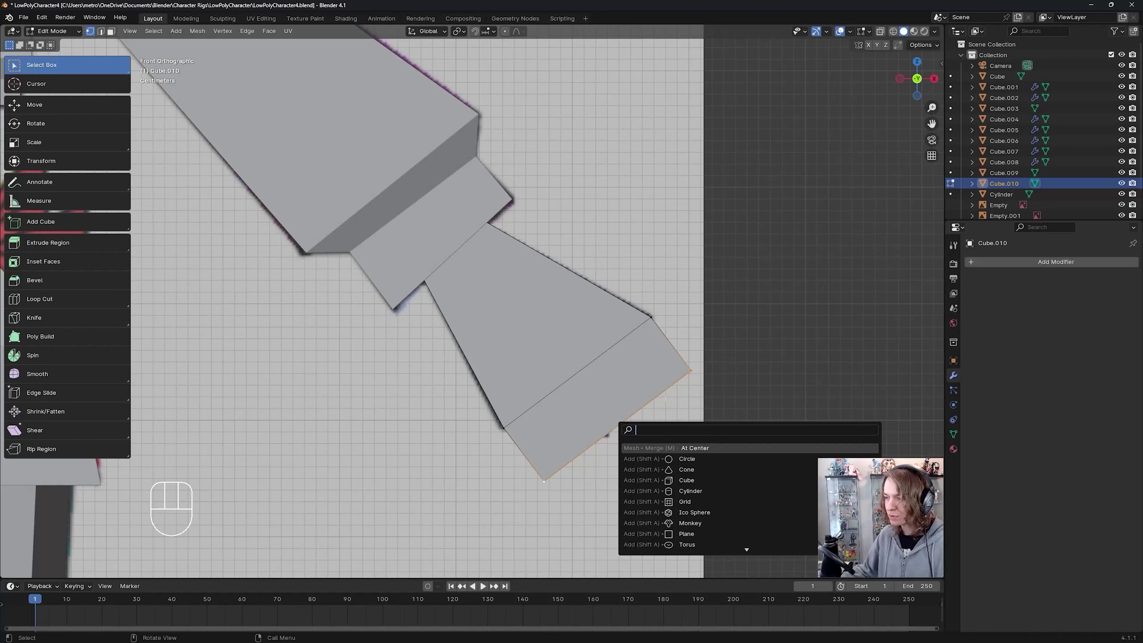
pyautogui.write('merge')
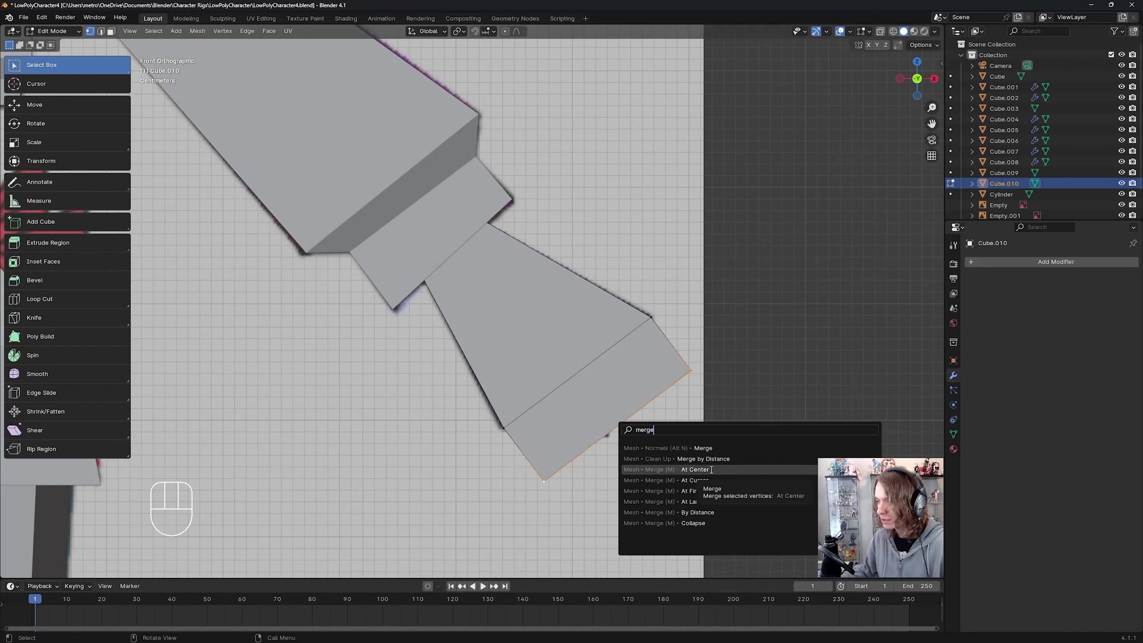
pyautogui.click(696, 469)
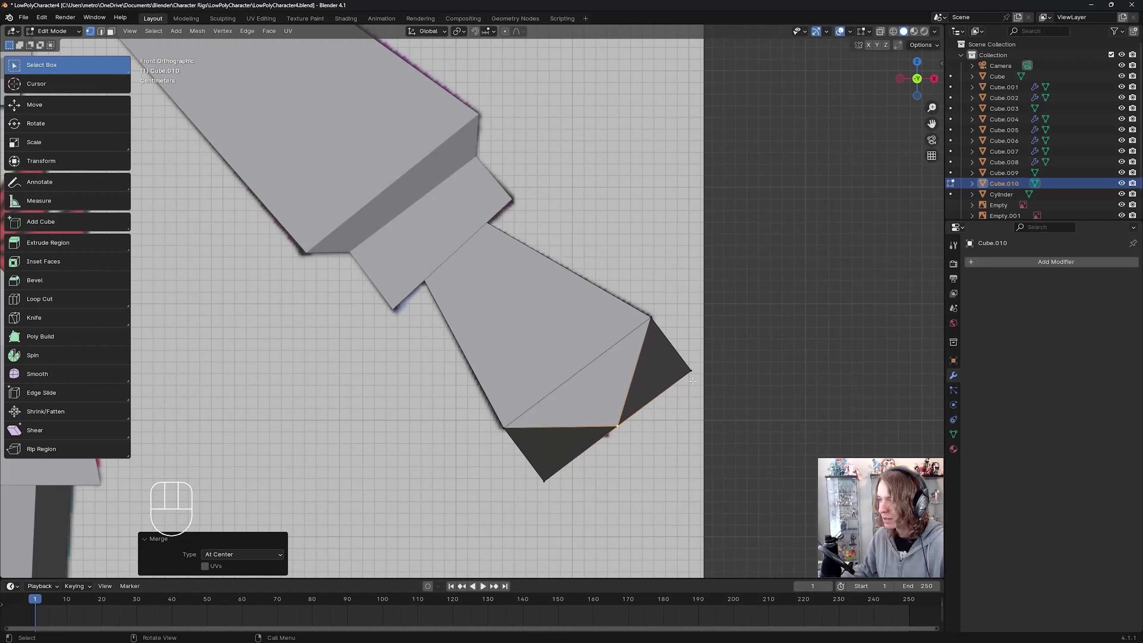
# Step: Merge the two remaining corner vertices of the hand's extruded end At Center
pyautogui.click(692, 369)
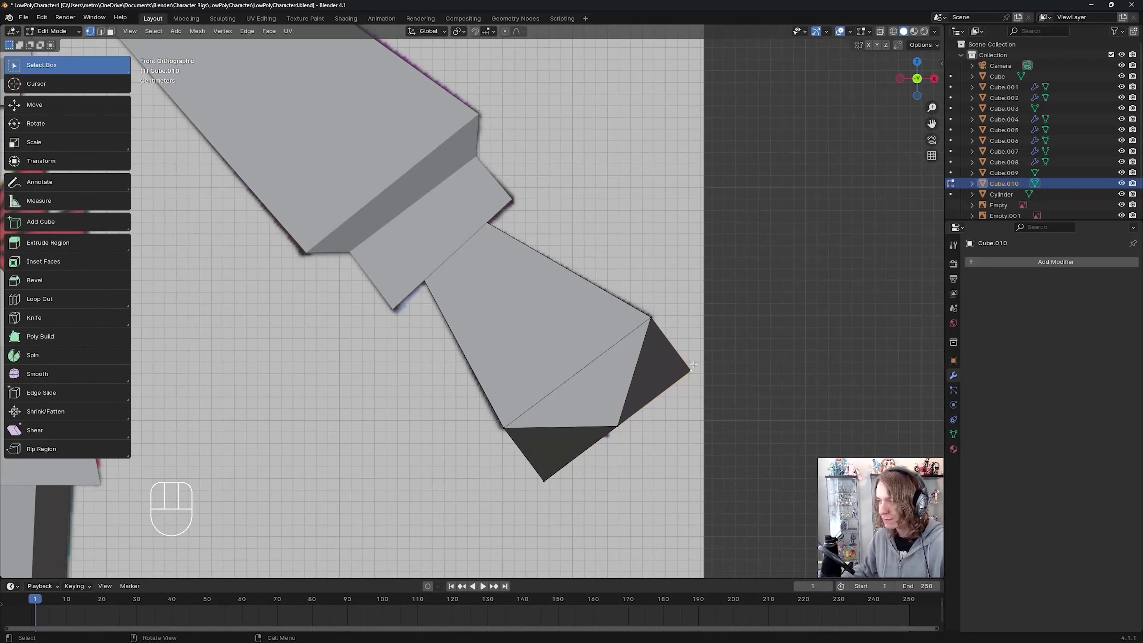
pyautogui.keyDown('shift'); pyautogui.click(545, 485); pyautogui.keyUp('shift')
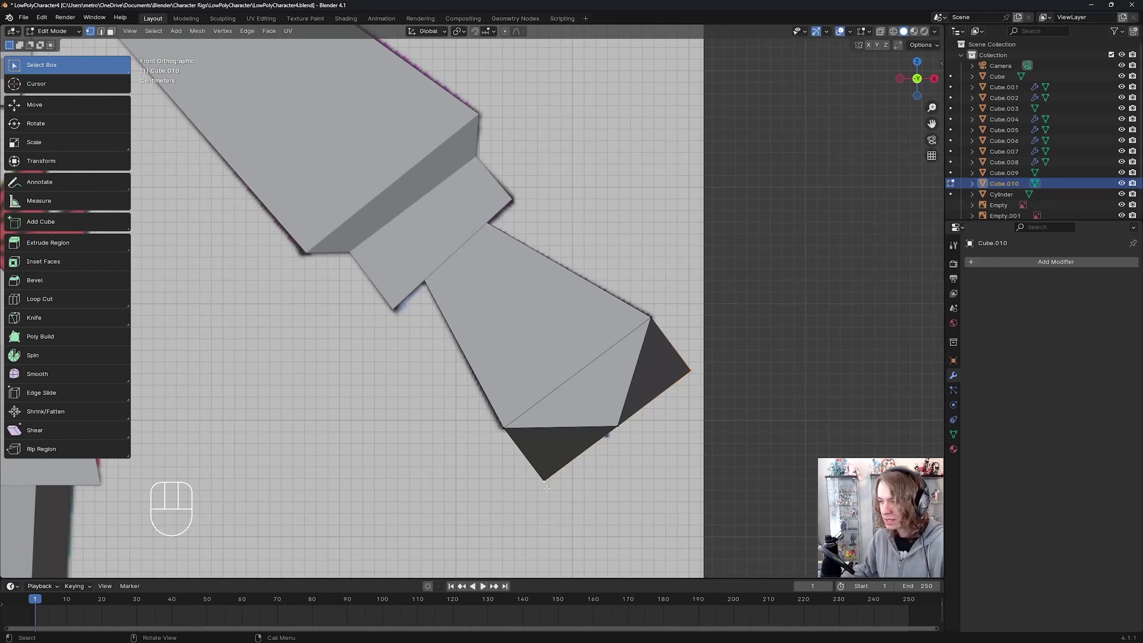
pyautogui.press('F3')
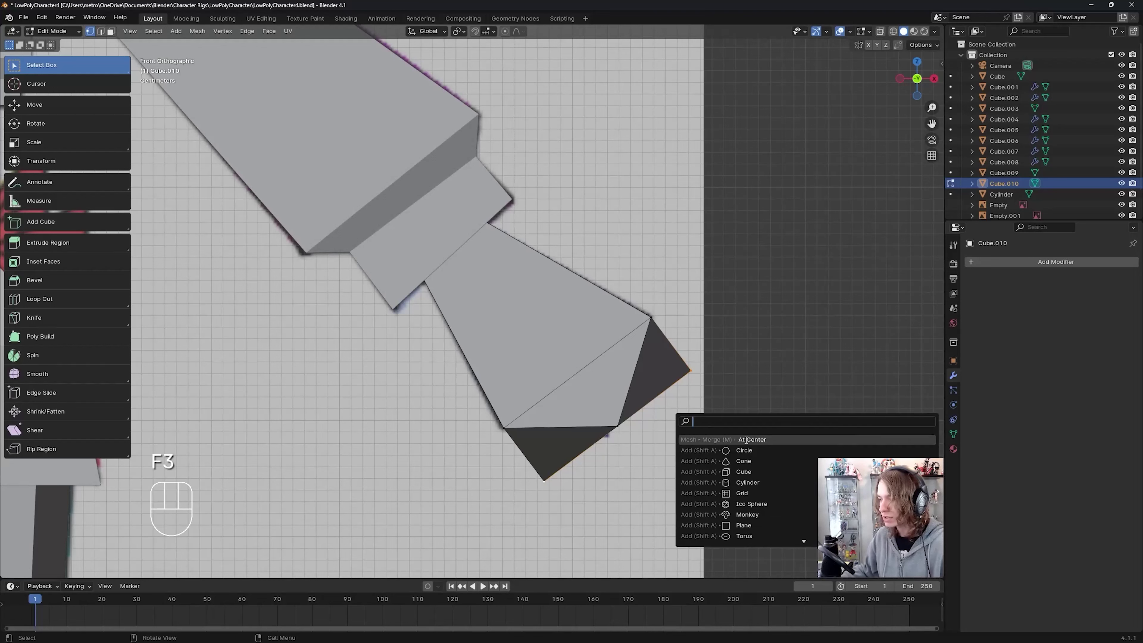
pyautogui.write('merge')
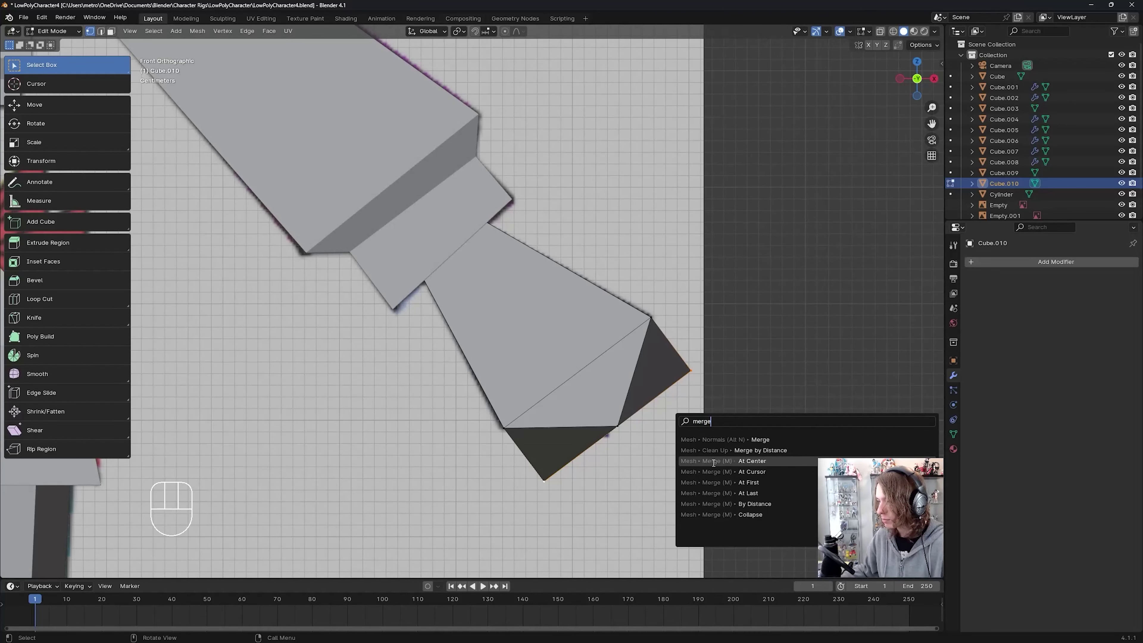
pyautogui.click(753, 462)
# Step: With X-ray on, move the hand's merged tip vertices and the lower inner corner onto the reference outline
pyautogui.scroll(-2, 623, 419)
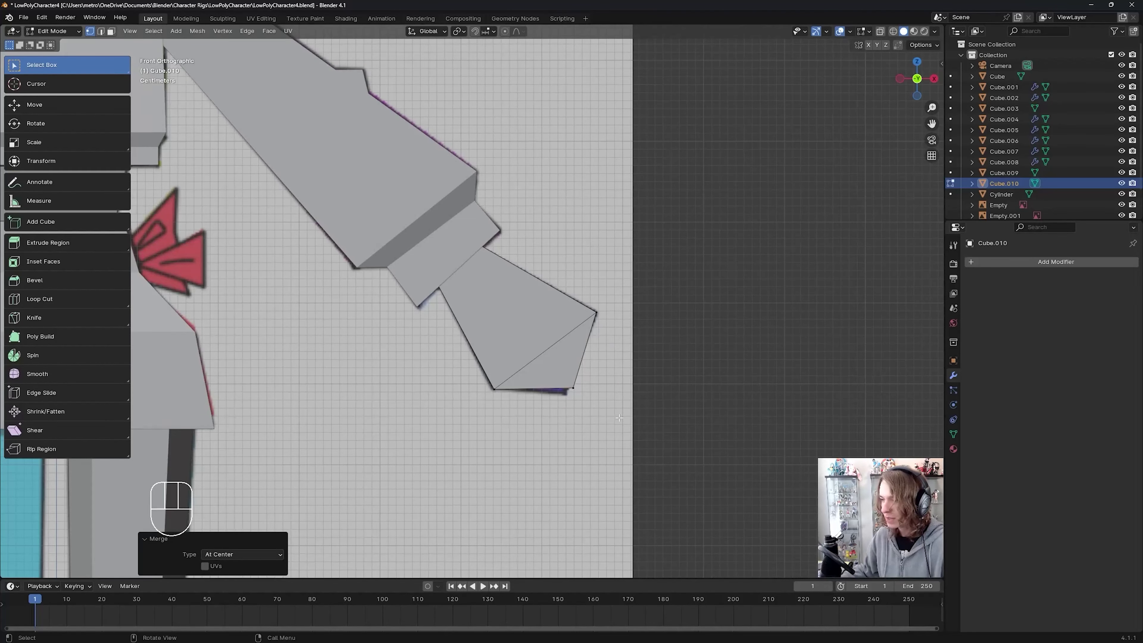
pyautogui.hotkey('alt', 'z')
pyautogui.scroll(2, 625, 423)
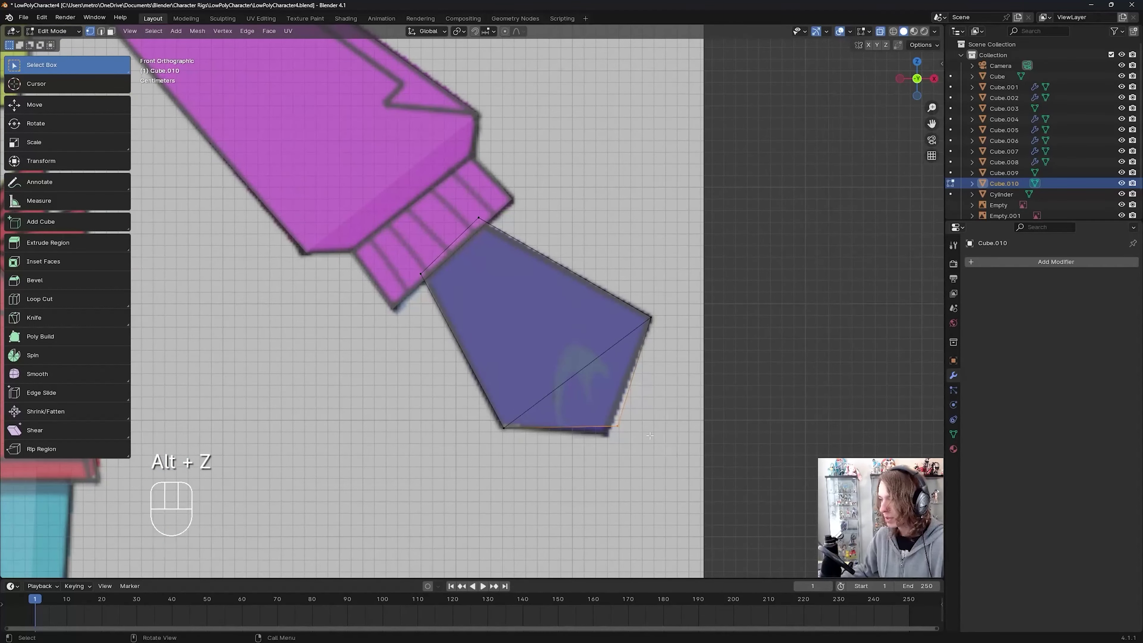
pyautogui.press('g')
pyautogui.click(615, 446)
pyautogui.click(488, 443)
pyautogui.press('g')
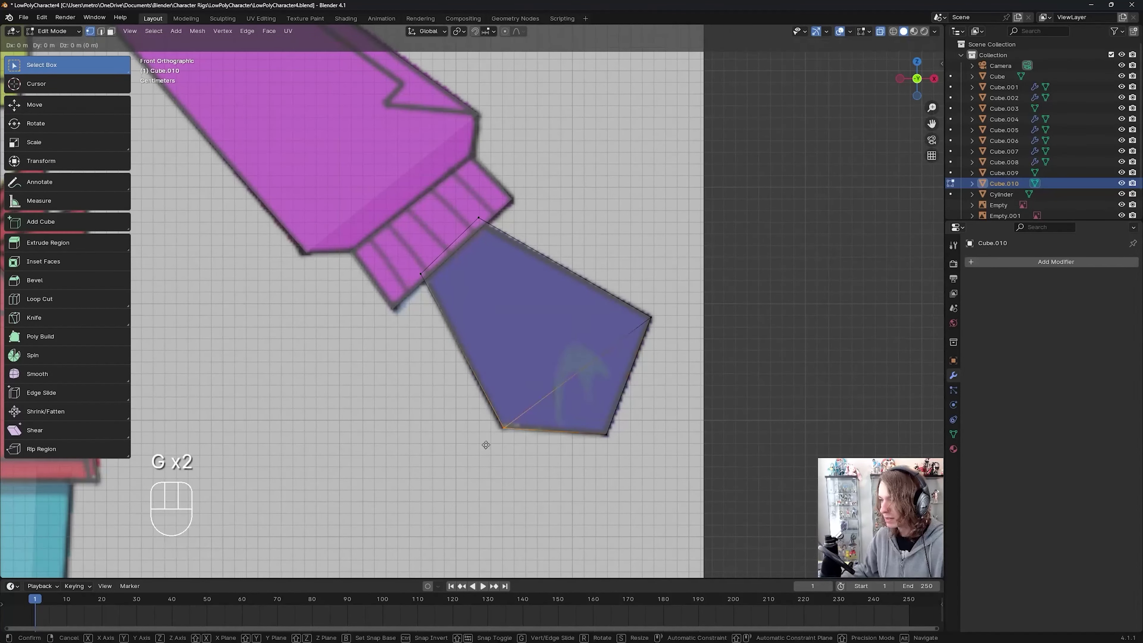
pyautogui.click(485, 445)
# Step: Nudge the hand's outer corner about 0.001 m along X onto the reference outline, turn X-ray off, and save the file
pyautogui.click(650, 318)
pyautogui.press('g')
pyautogui.click(675, 331)
pyautogui.hotkey('ctrl', 's')
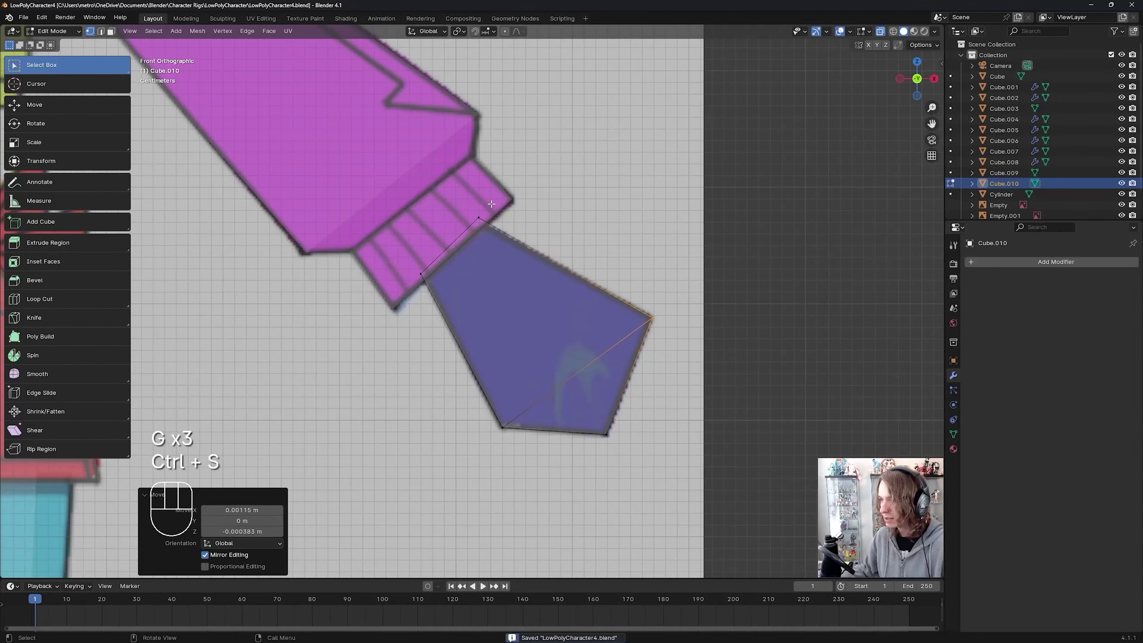
pyautogui.scroll(-2, 431, 304)
pyautogui.hotkey('alt', 'z')
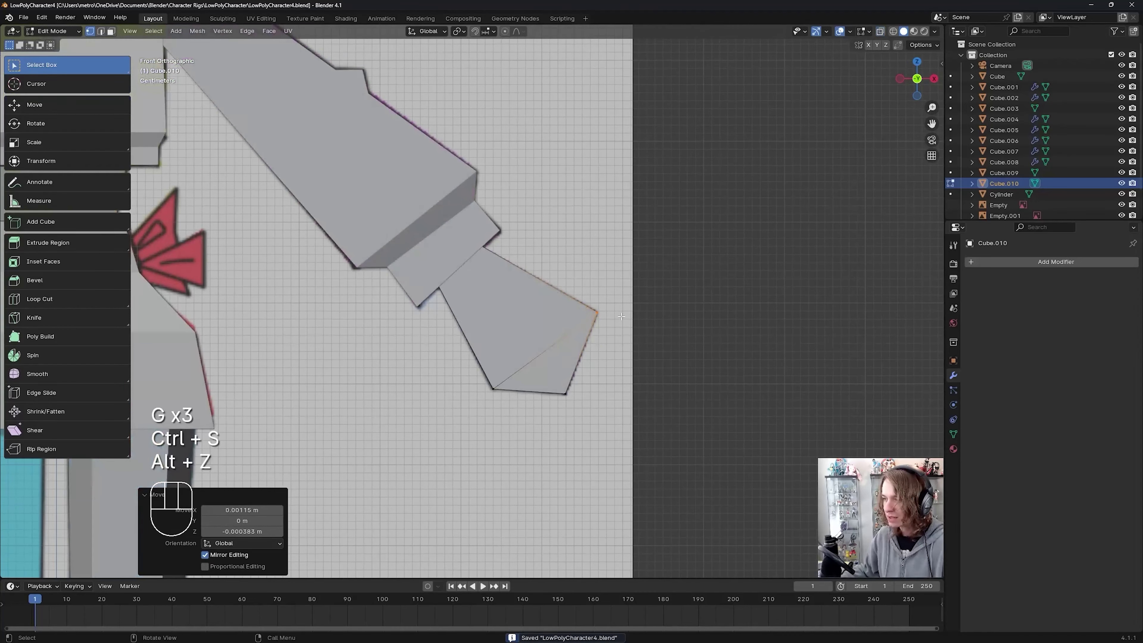
pyautogui.hotkey('ctrl', 's')
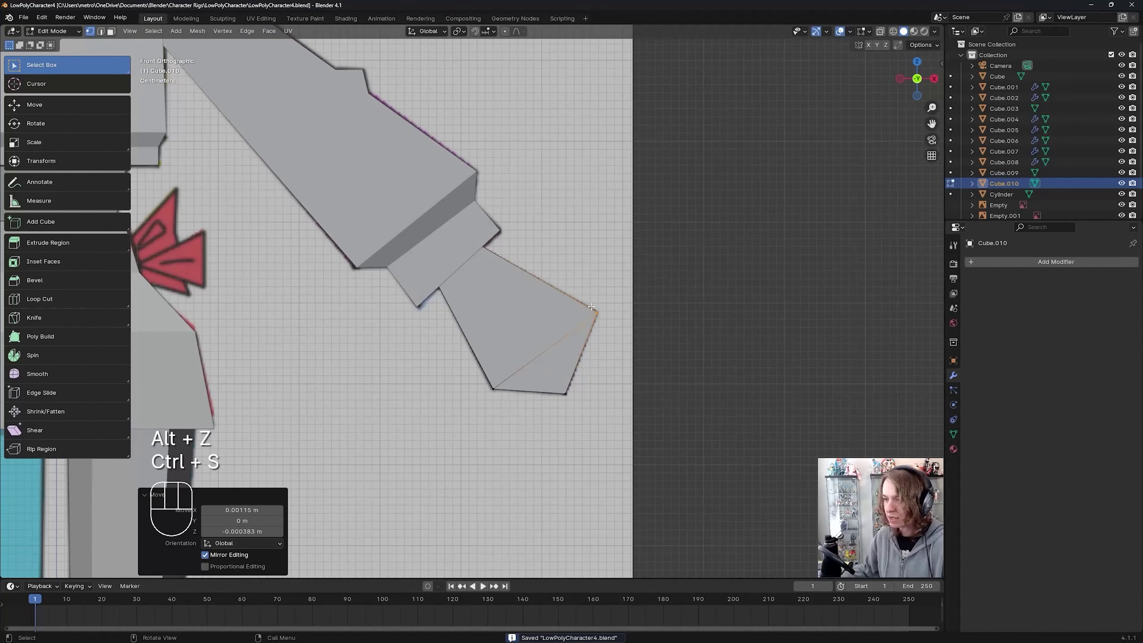
# Step: Examine the hand's depth in the right orthographic view, toggling X-ray on and off
pyautogui.moveTo(610, 294)
pyautogui.mouseDown(button='middle')
pyautogui.moveTo(594, 317)
pyautogui.moveTo(602, 309)
pyautogui.mouseUp(button='middle')
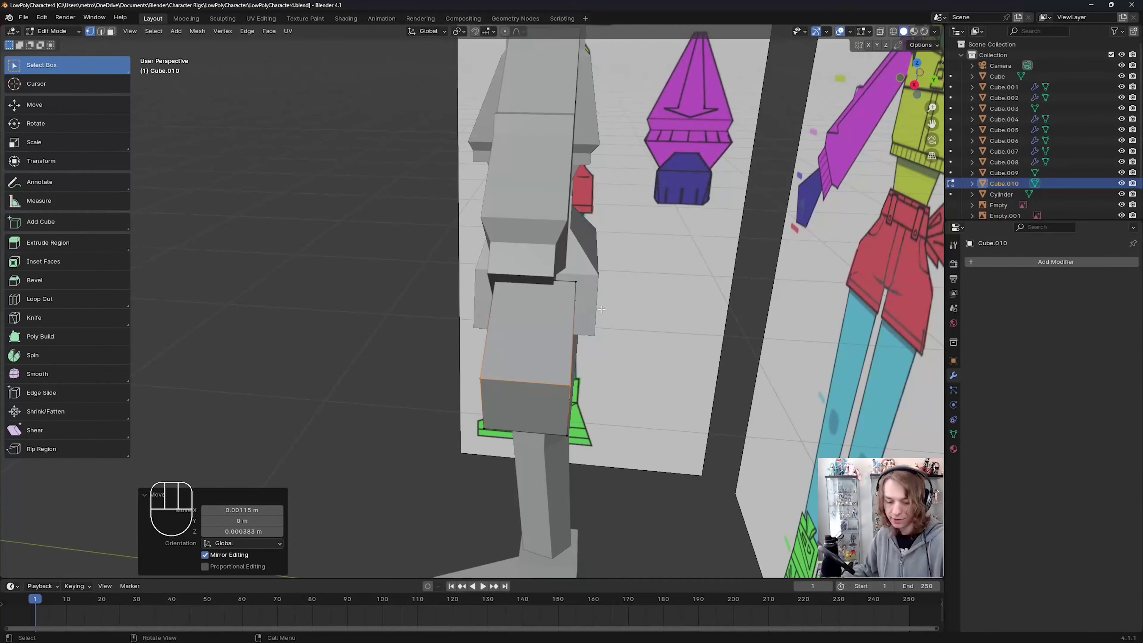
pyautogui.press('KP_3')
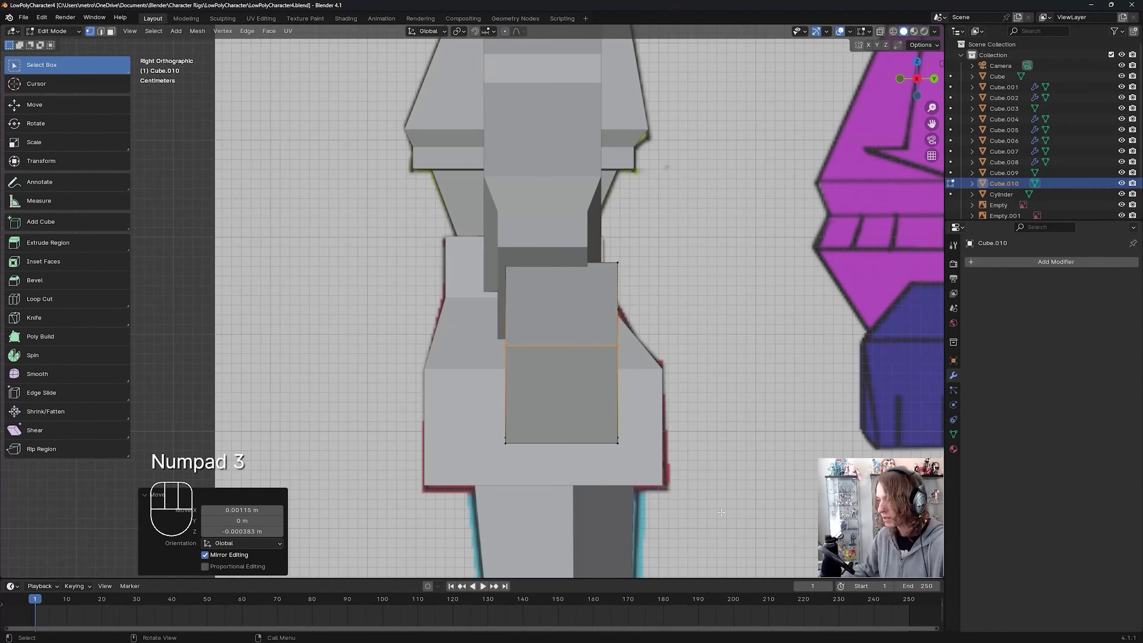
pyautogui.hotkey('alt', 'z')
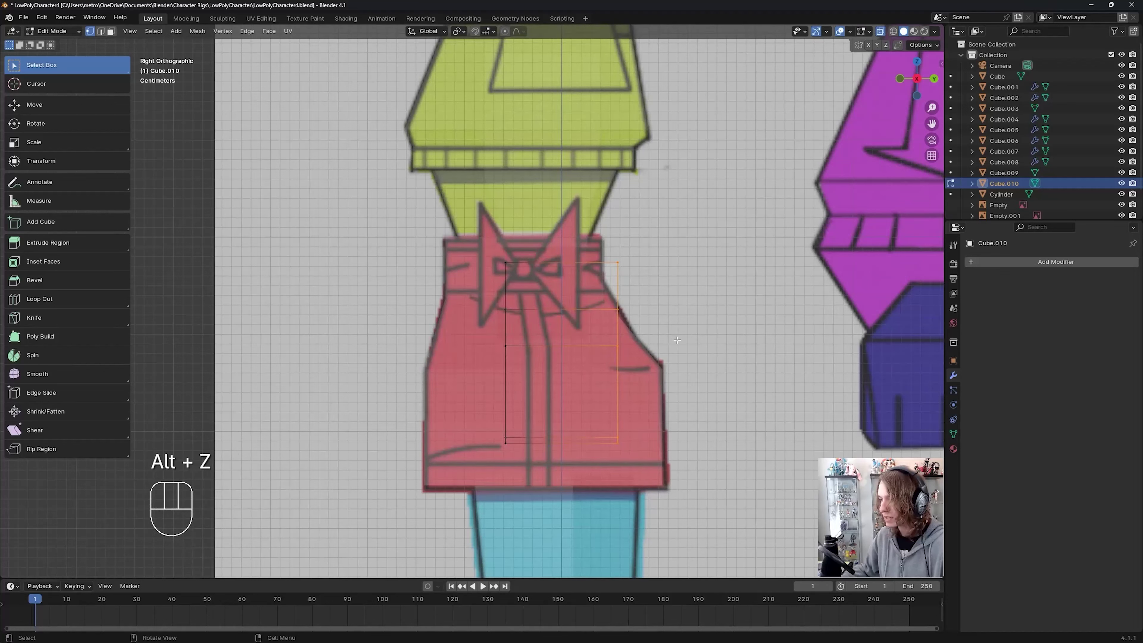
pyautogui.hotkey('alt', 'z')
pyautogui.press('g')
pyautogui.press('z')
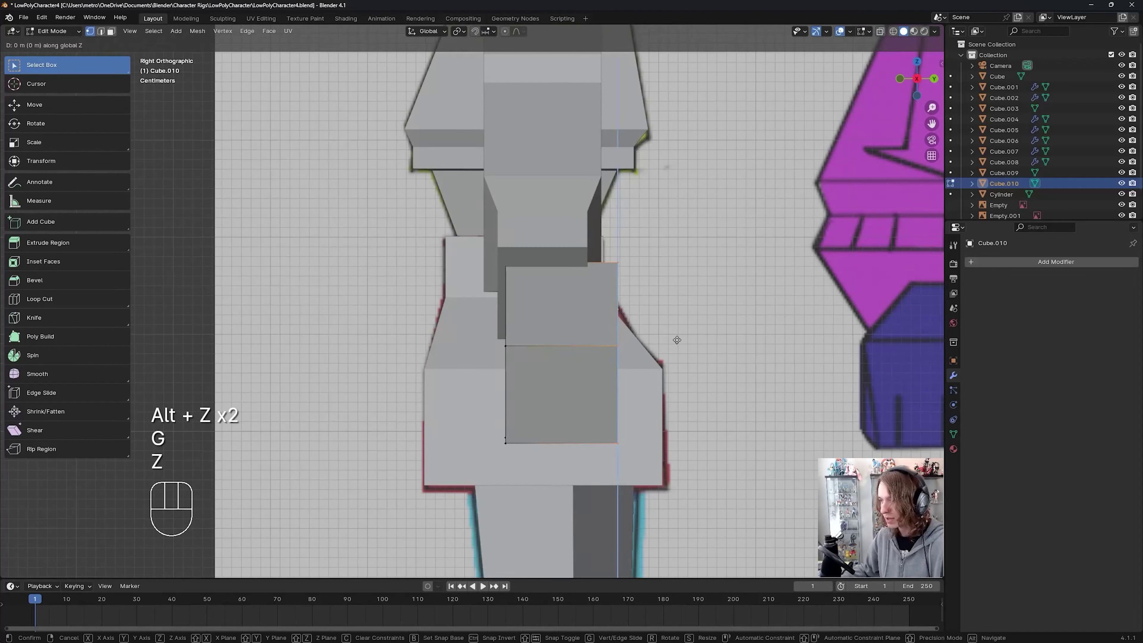
pyautogui.press('x')
pyautogui.click(670, 339)
pyautogui.hotkey('ctrl', 'z')
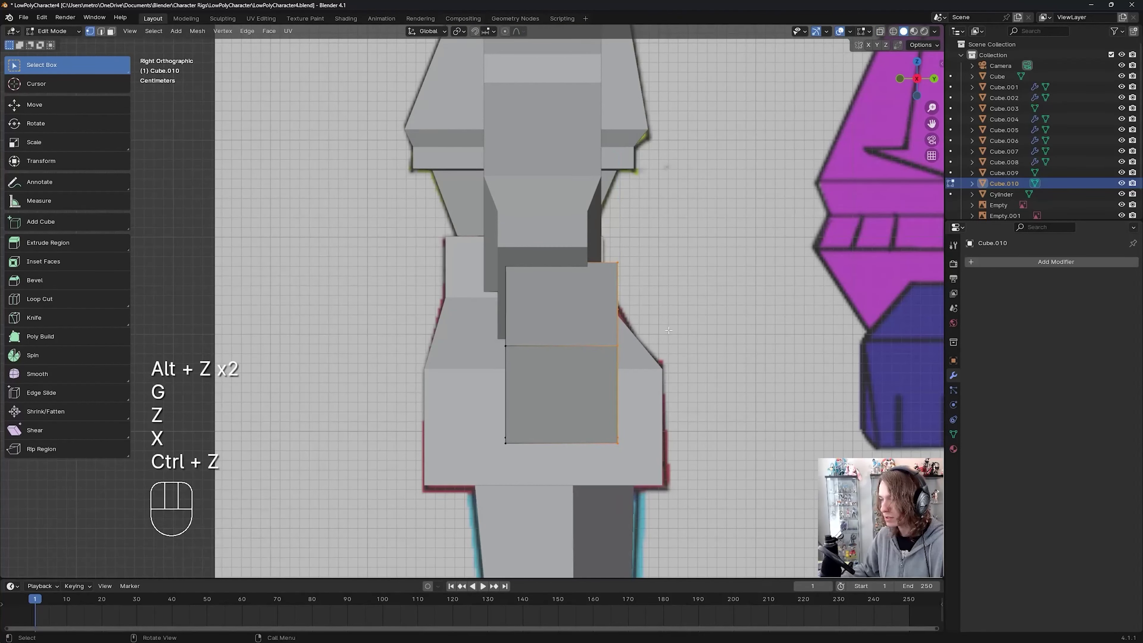
# Step: Move the hand's rear vertices about -0.04 m along Y to narrow it, save the file, and return to Object Mode
pyautogui.press('g')
pyautogui.press('y')
pyautogui.click(582, 307)
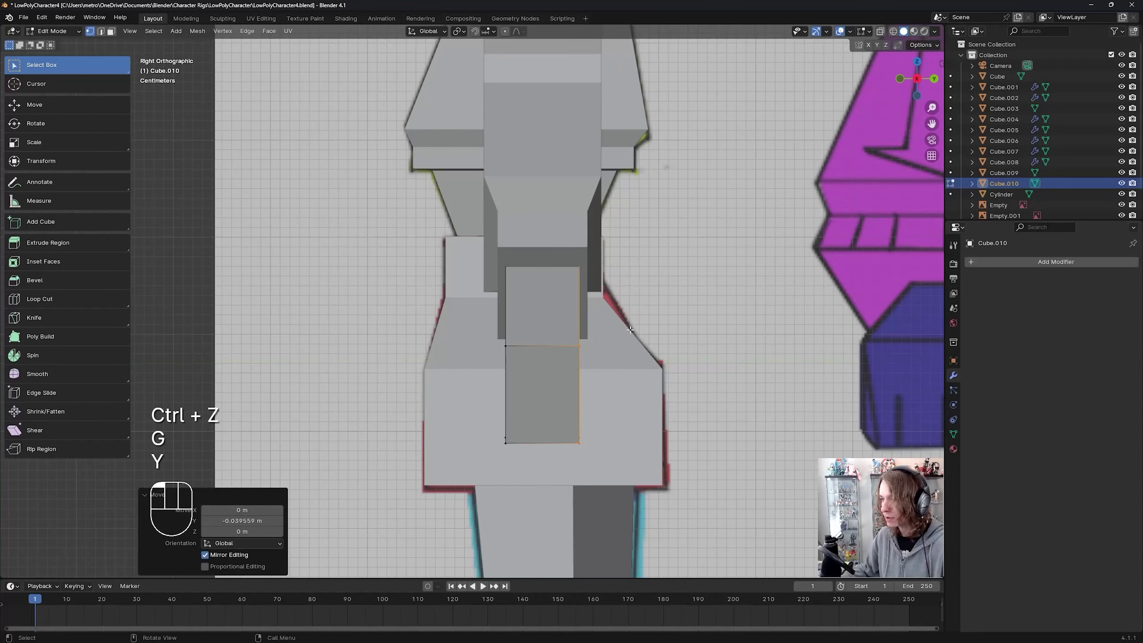
pyautogui.hotkey('ctrl', 's')
pyautogui.moveTo(582, 308); pyautogui.dragTo(542, 315, button='middle')
pyautogui.press('Tab')
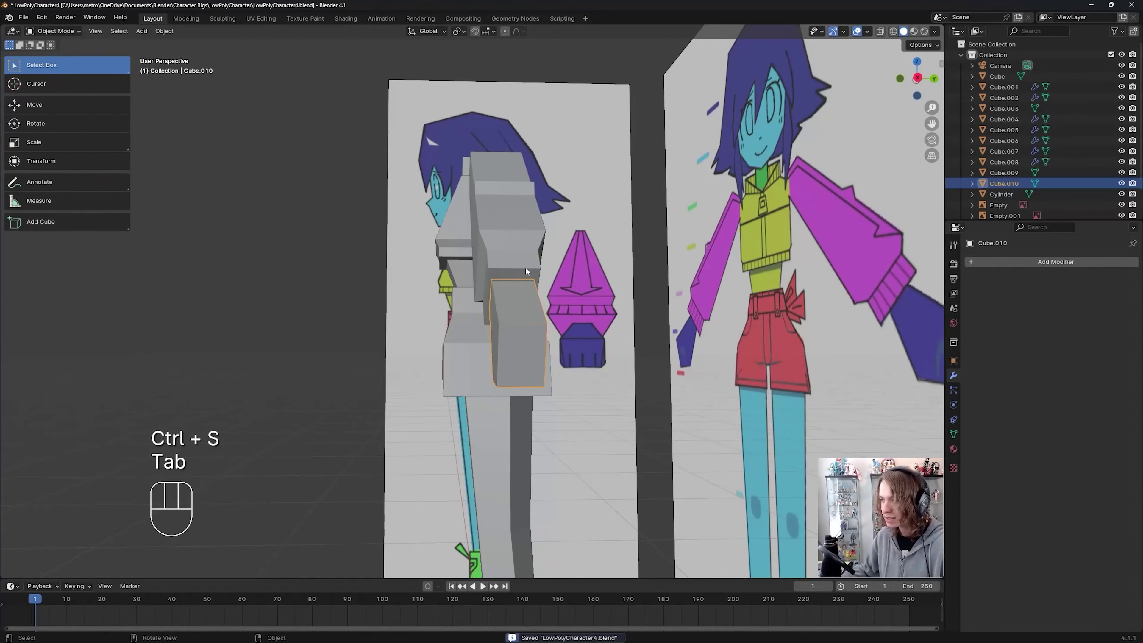
pyautogui.hotkey('ctrl', 's')
# Step: Open the sleeve object in Edit Mode and scale its whole mesh by 1.16 along Y
pyautogui.moveTo(524, 266); pyautogui.dragTo(545, 320, button='middle')
pyautogui.click(509, 233)
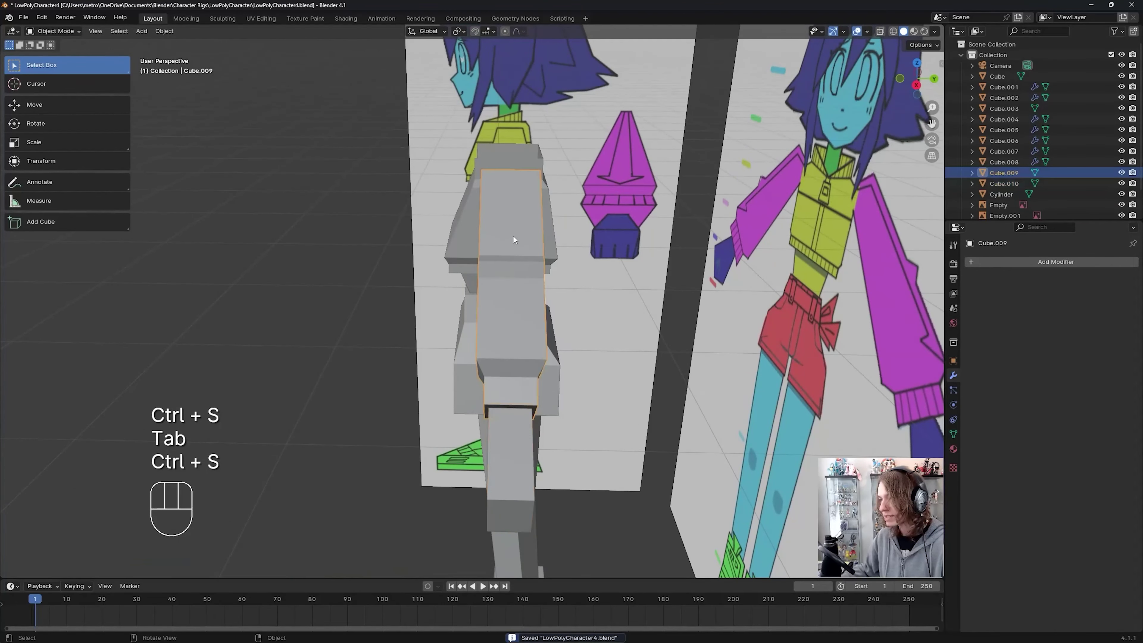
pyautogui.moveTo(513, 236); pyautogui.dragTo(607, 234, button='middle')
pyautogui.press('Tab')
pyautogui.press('s')
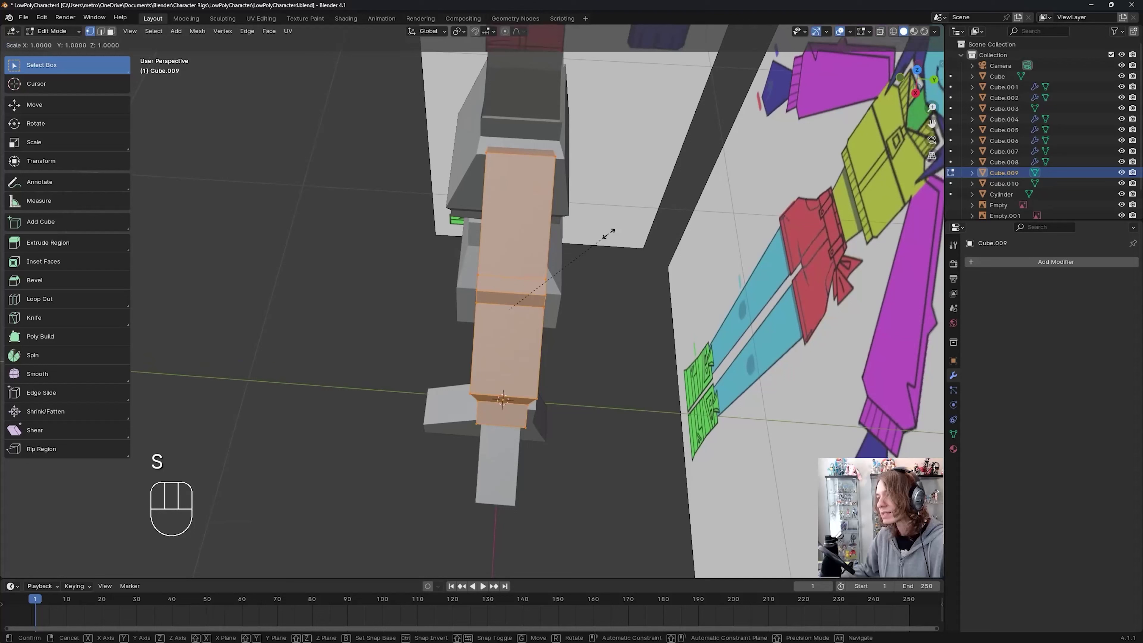
pyautogui.press('y')
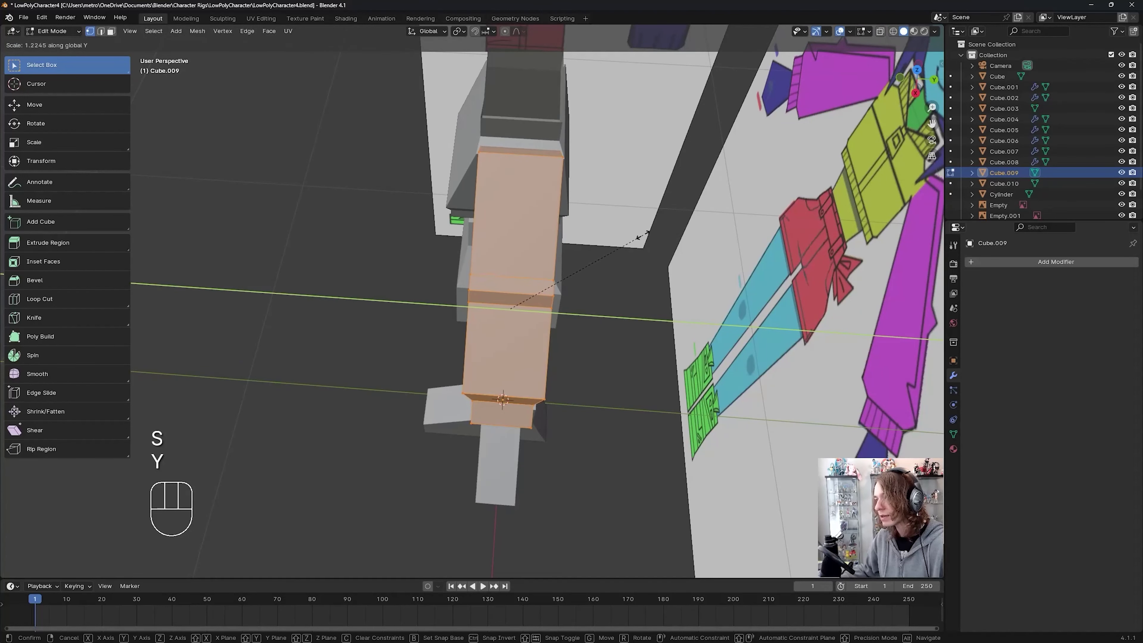
pyautogui.click(634, 246)
pyautogui.moveTo(633, 245); pyautogui.dragTo(638, 276, button='middle')
# Step: Widen the sleeve mesh slightly more along Y, save the file, and clear the selection
pyautogui.press('g')
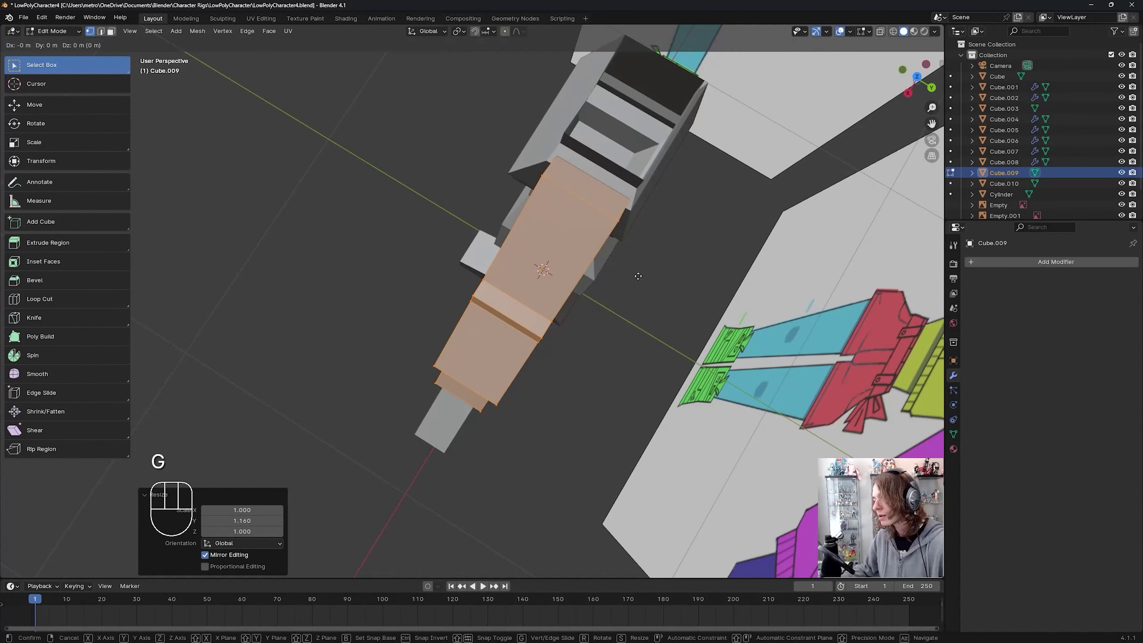
pyautogui.press('y')
pyautogui.press('s')
pyautogui.press('y')
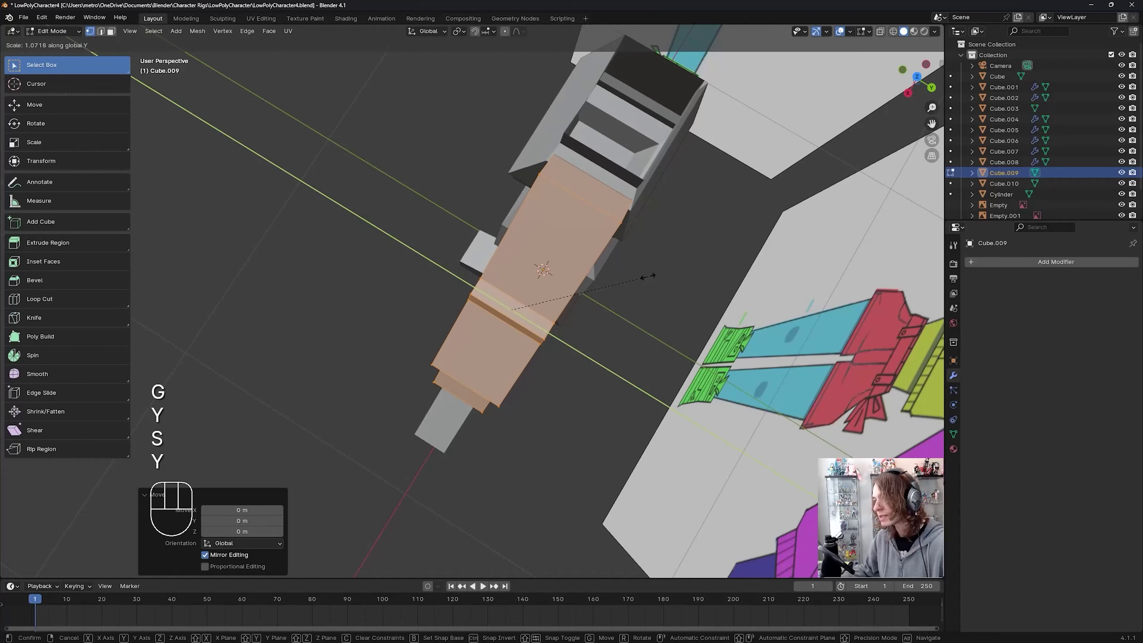
pyautogui.click(638, 281)
pyautogui.hotkey('ctrl', 's')
pyautogui.moveTo(637, 281); pyautogui.dragTo(608, 318, button='middle')
pyautogui.click(580, 467)
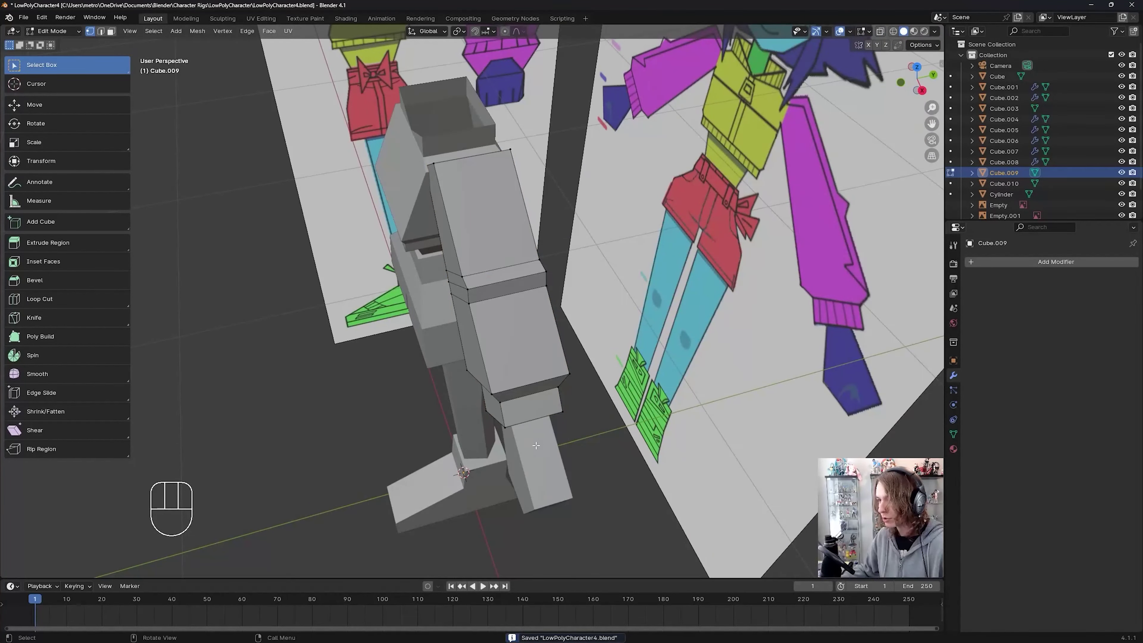
# Step: Switch to the hand object, scale its whole mesh along Y in Edit Mode, and save the file
pyautogui.press('Tab')
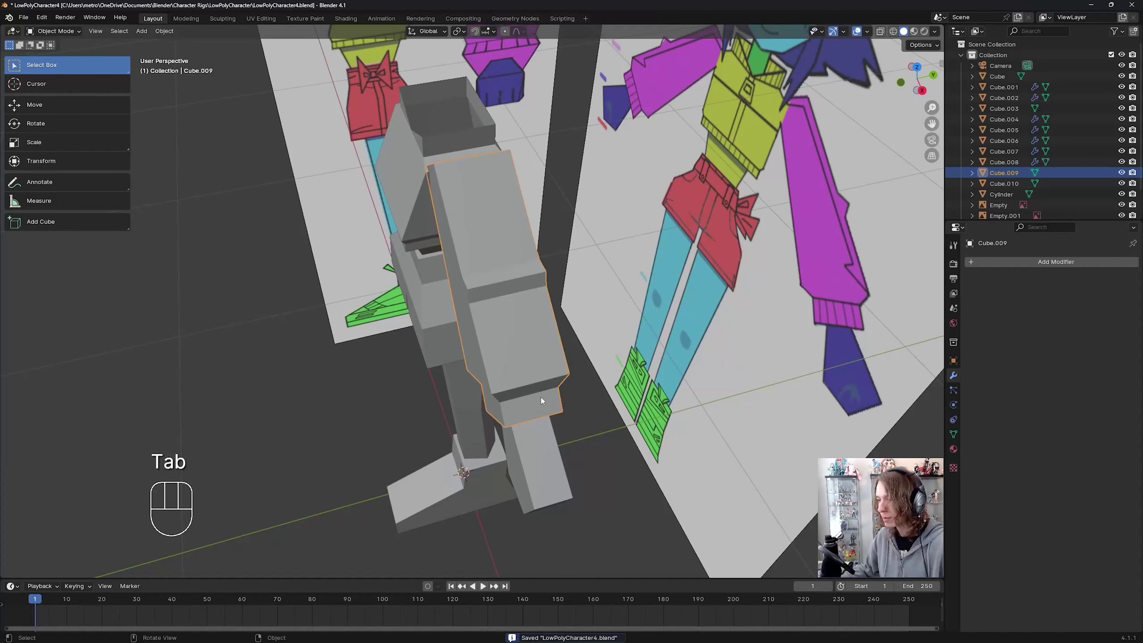
pyautogui.click(538, 469)
pyautogui.press('Tab')
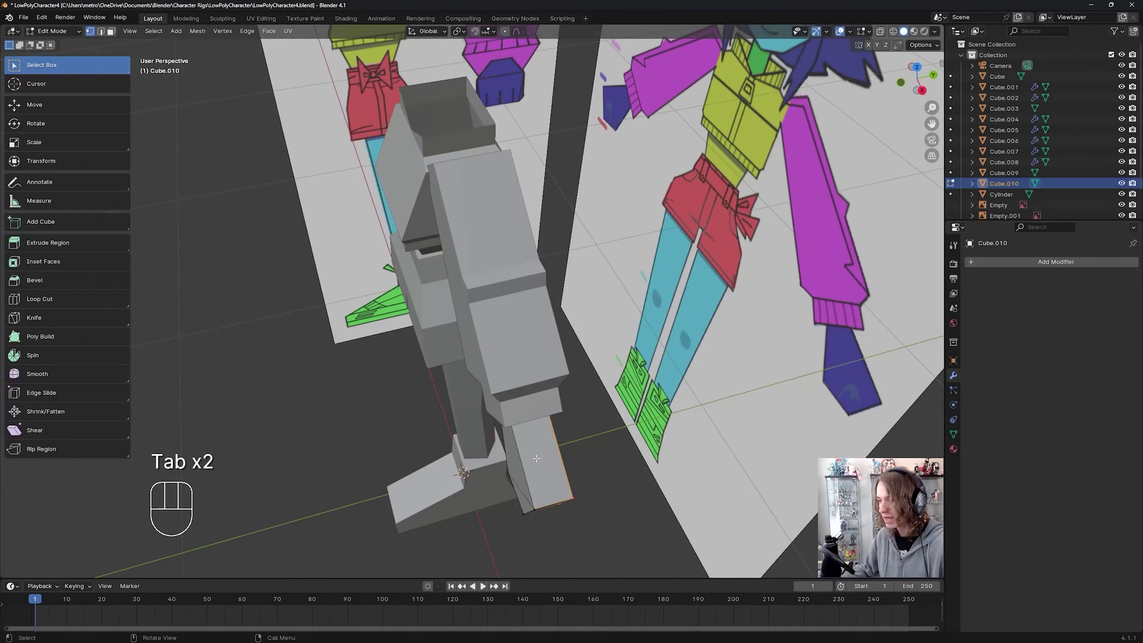
pyautogui.keyDown('shift'); pyautogui.moveTo(537, 459); pyautogui.dragTo(558, 355, button='middle'); pyautogui.keyUp('shift')
pyautogui.scroll(-2, 564, 355)
pyautogui.press('a')
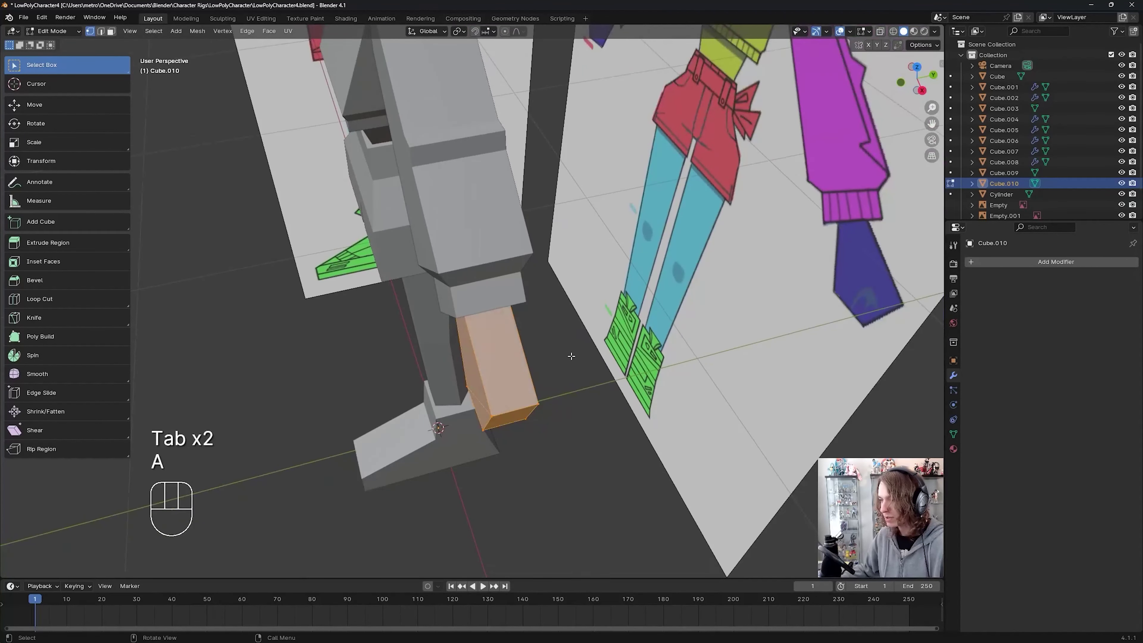
pyautogui.moveTo(488, 383); pyautogui.dragTo(687, 330, button='middle')
pyautogui.press('s')
pyautogui.press('y')
pyautogui.click(585, 302)
pyautogui.hotkey('ctrl', 's')
# Step: Return to Object Mode, look over the arm and body from several angles, and save the file
pyautogui.press('Tab')
pyautogui.scroll(-2, 592, 298)
pyautogui.hotkey('ctrl', 's')
pyautogui.hotkey('ctrl', 's')
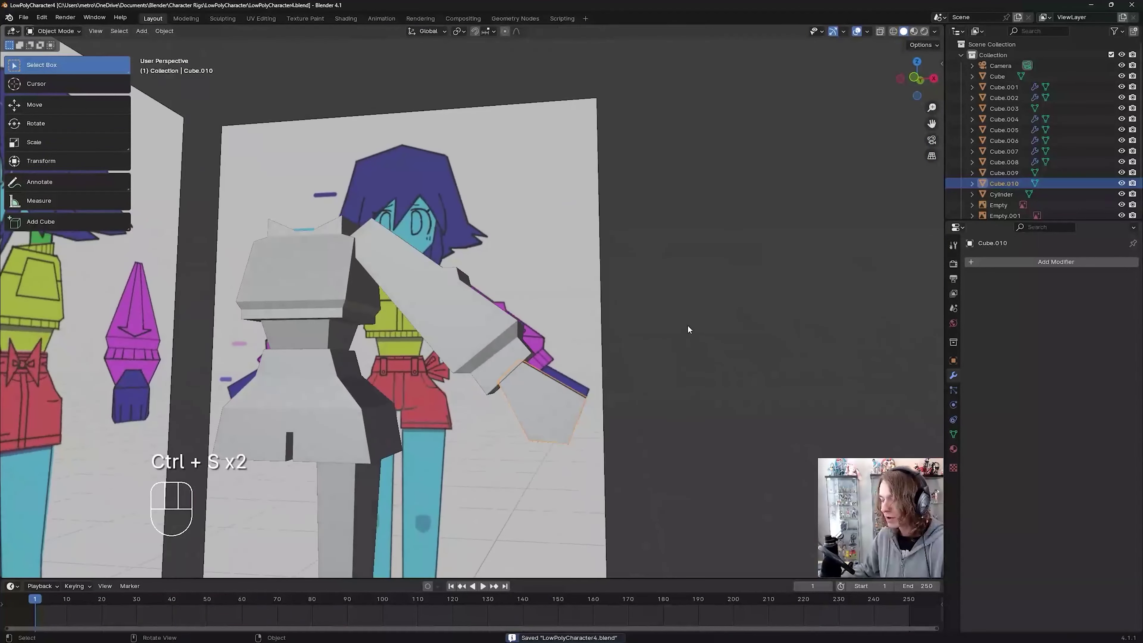
pyautogui.moveTo(598, 340); pyautogui.dragTo(632, 276, button='middle')
pyautogui.hotkey('ctrl', 's')
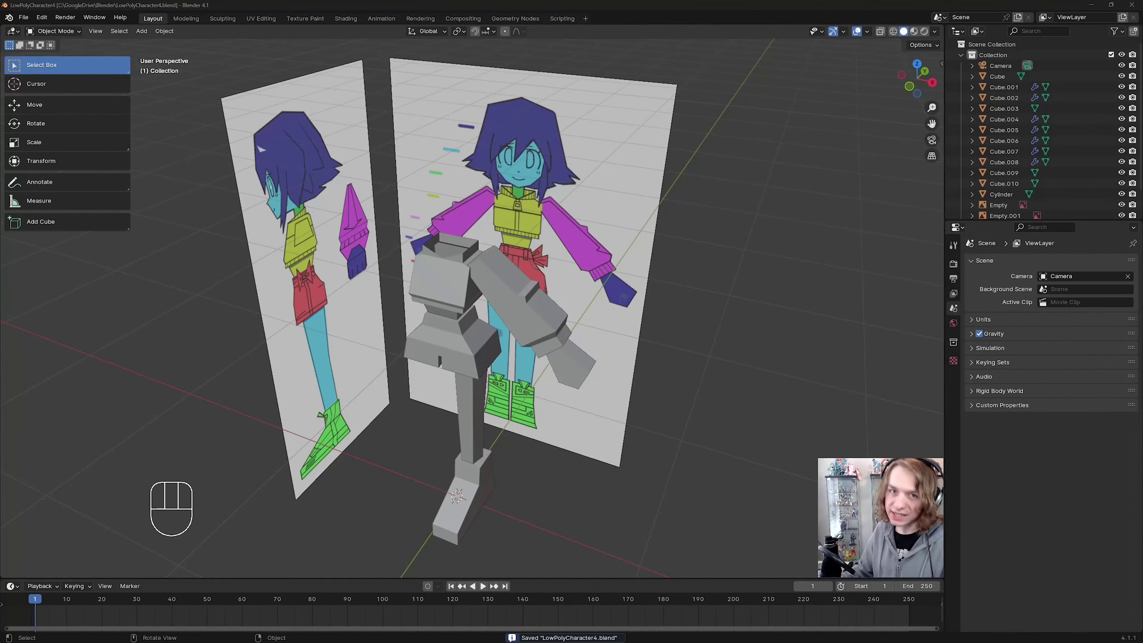
# Step: Add a cylinder with 3 vertices and set its cap fill type to Nothing
pyautogui.moveTo(651, 303); pyautogui.dragTo(692, 374, button='middle')
pyautogui.hotkey('shift', 'a')
pyautogui.moveTo(692, 374)
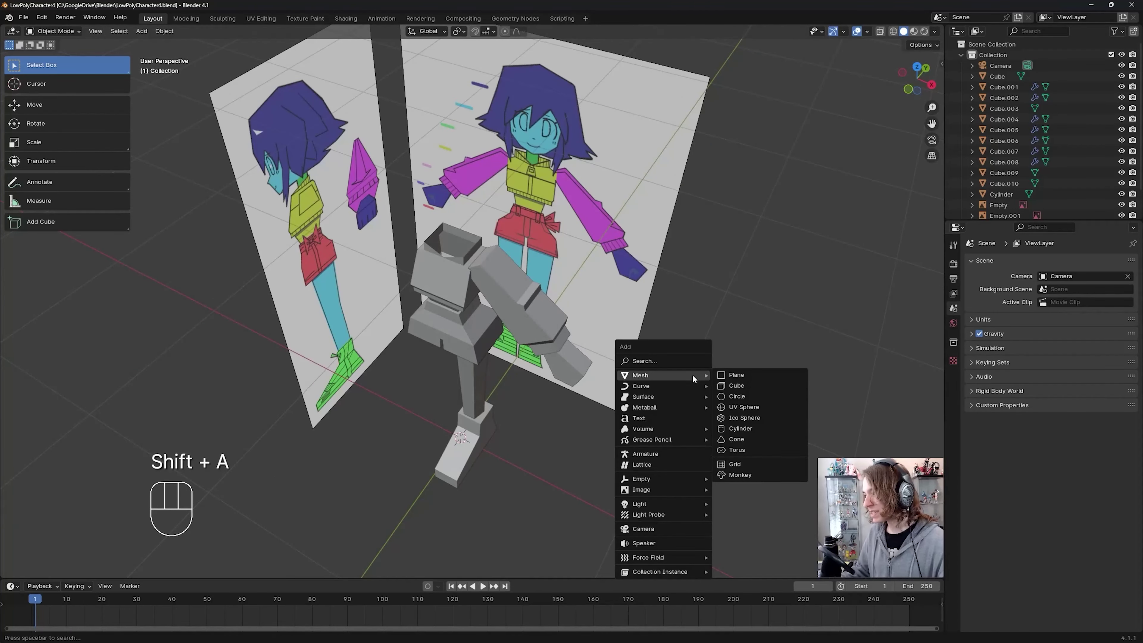
pyautogui.click(766, 429)
pyautogui.moveTo(273, 442); pyautogui.dragTo(232, 438)
pyautogui.press('BackSpace')
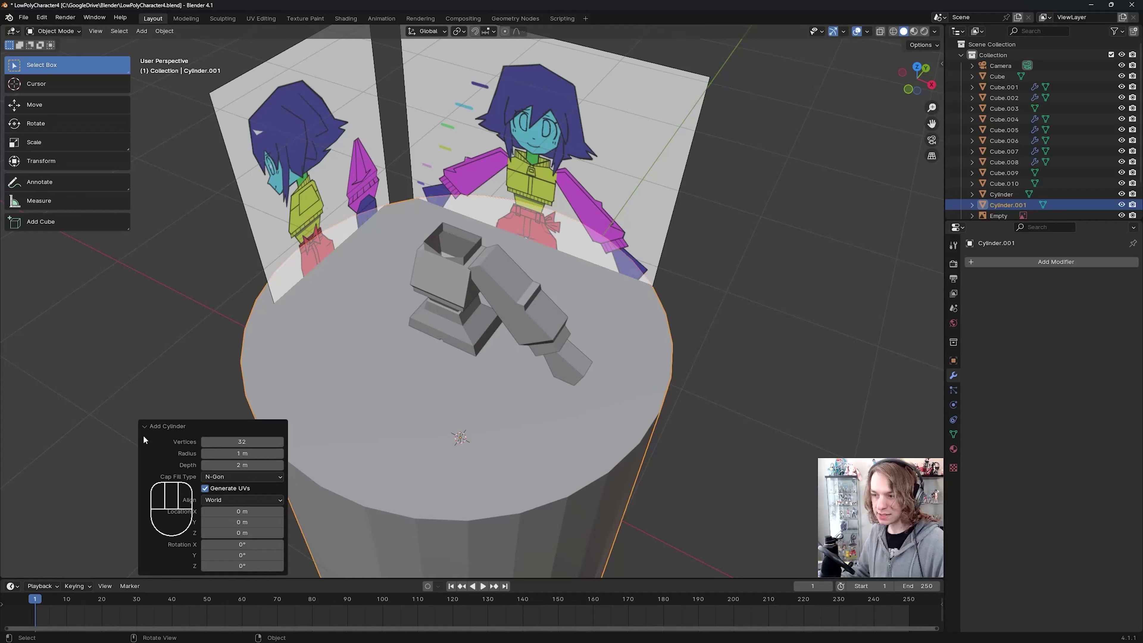
pyautogui.click(235, 445)
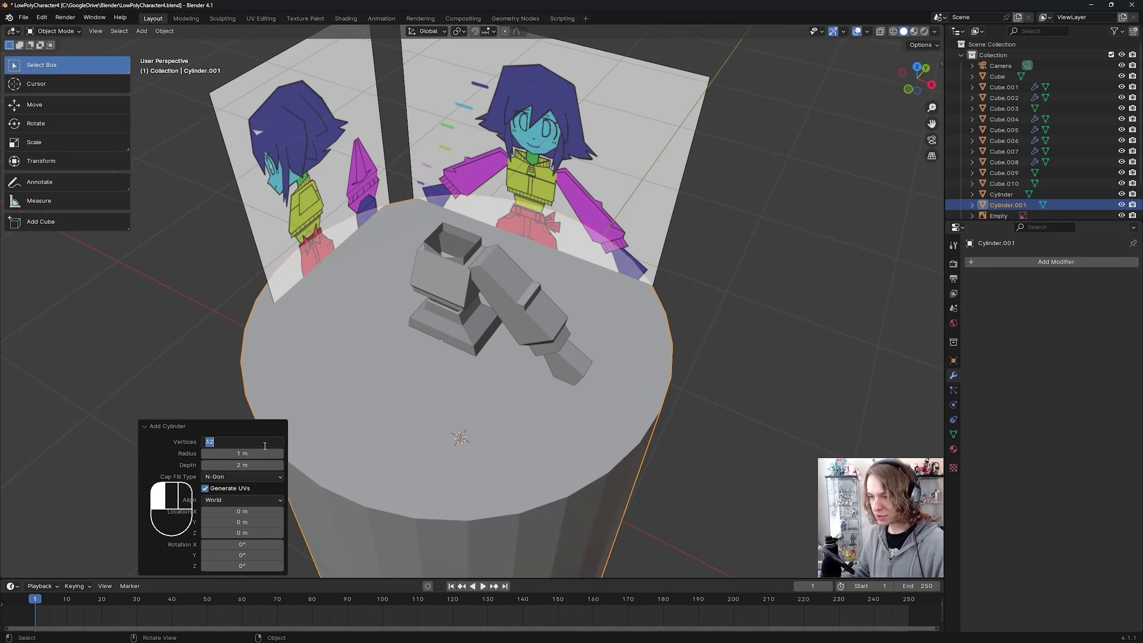
pyautogui.press('Return')
pyautogui.moveTo(523, 386)
pyautogui.keyDown('shift'); pyautogui.mouseDown(button='middle')
pyautogui.moveTo(543, 361)
pyautogui.moveTo(478, 402)
pyautogui.moveTo(485, 431)
pyautogui.moveTo(518, 381)
pyautogui.mouseUp(button='middle'); pyautogui.keyUp('shift')
pyautogui.click(227, 477)
pyautogui.click(228, 488)
# Step: Scale the new three-sided cylinder down to 0.174 and save the file
pyautogui.scroll(-6, 525, 377)
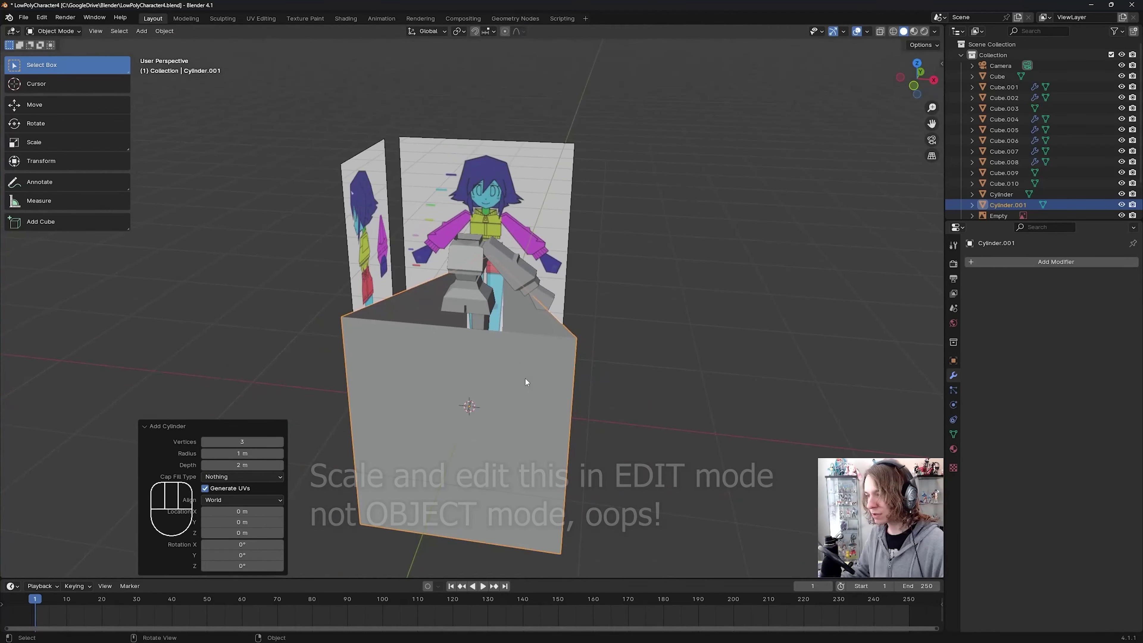
pyautogui.press('s')
pyautogui.click(490, 377)
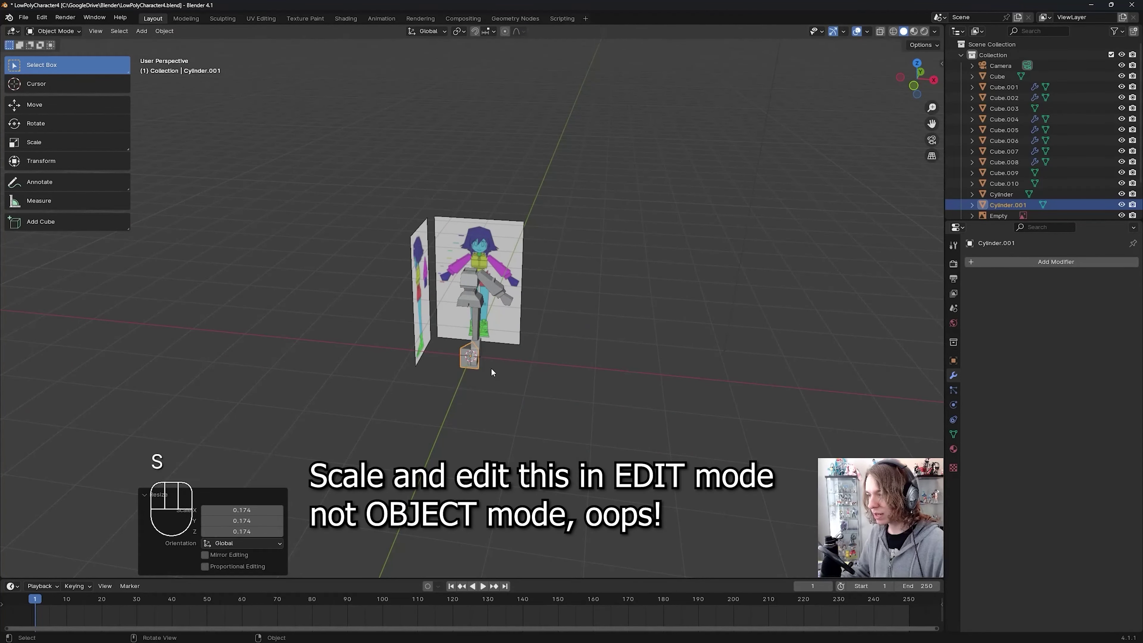
pyautogui.keyDown('ctrl'); pyautogui.moveTo(490, 378); pyautogui.dragTo(502, 387, button='middle'); pyautogui.keyUp('ctrl')
pyautogui.hotkey('ctrl', 's')
# Step: In front view, move the three-sided cylinder up about 1.69 m along Z to the head and enable X-ray
pyautogui.press('KP_1')
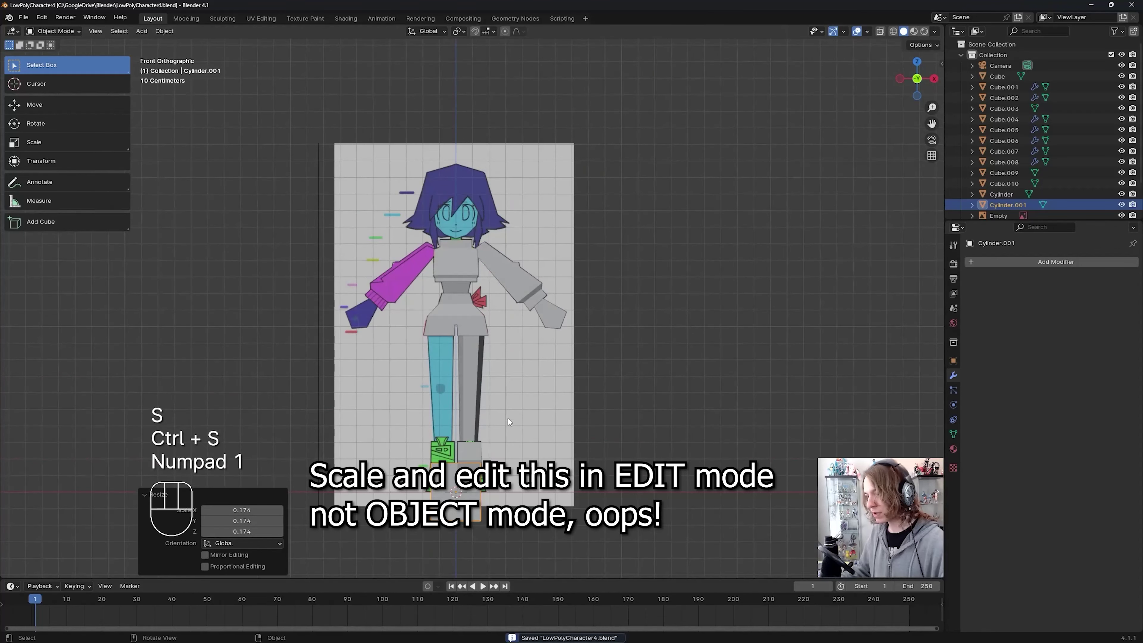
pyautogui.press('g')
pyautogui.press('z')
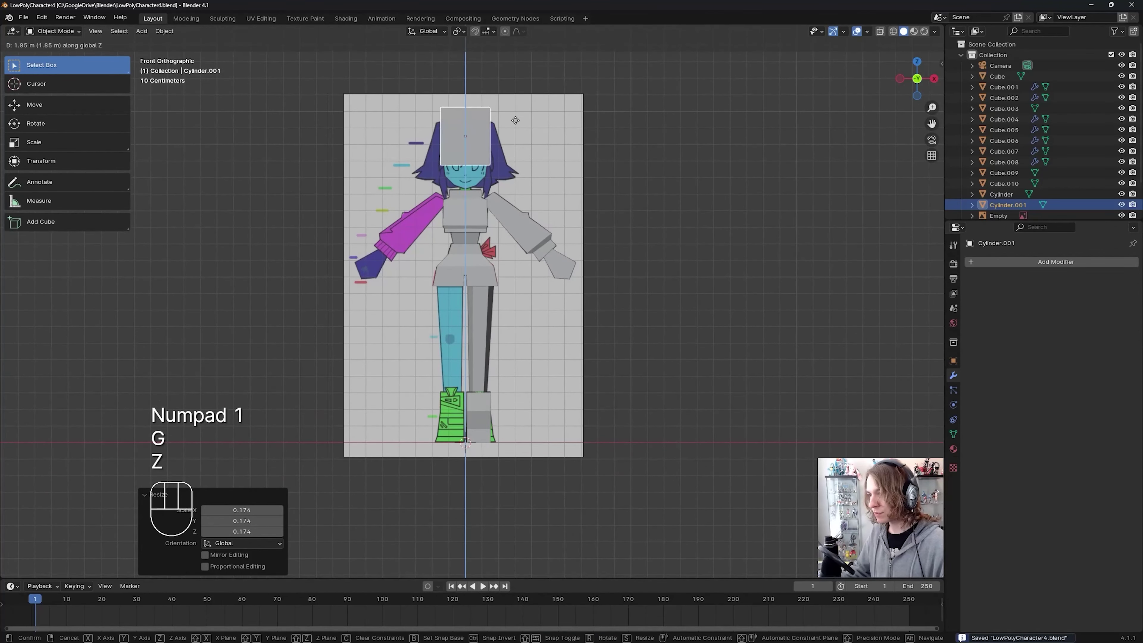
pyautogui.click(528, 197)
pyautogui.keyDown('shift'); pyautogui.moveTo(527, 196); pyautogui.dragTo(528, 206, button='middle'); pyautogui.keyUp('shift')
pyautogui.scroll(5, 528, 205)
pyautogui.hotkey('alt', 'z')
pyautogui.keyDown('shift'); pyautogui.moveTo(566, 306); pyautogui.dragTo(557, 440, button='middle'); pyautogui.keyUp('shift')
pyautogui.scroll(3, 536, 335)
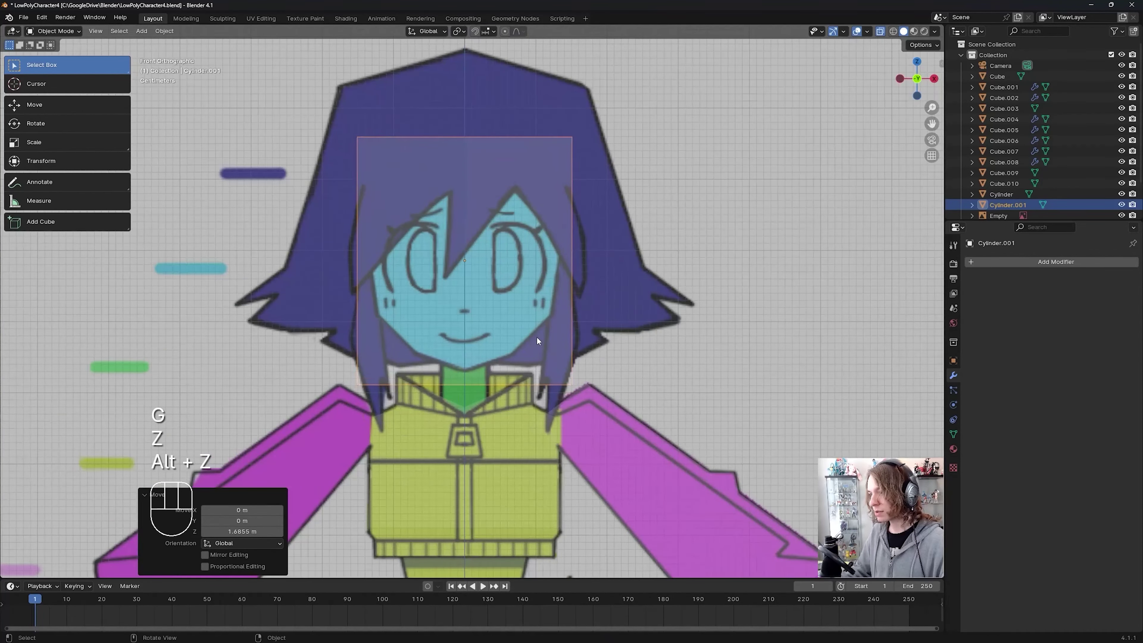
# Step: Scale the cylinder by 0.351 and lower it about 0.176 m along Z onto the neck in the reference
pyautogui.press('s')
pyautogui.click(453, 295)
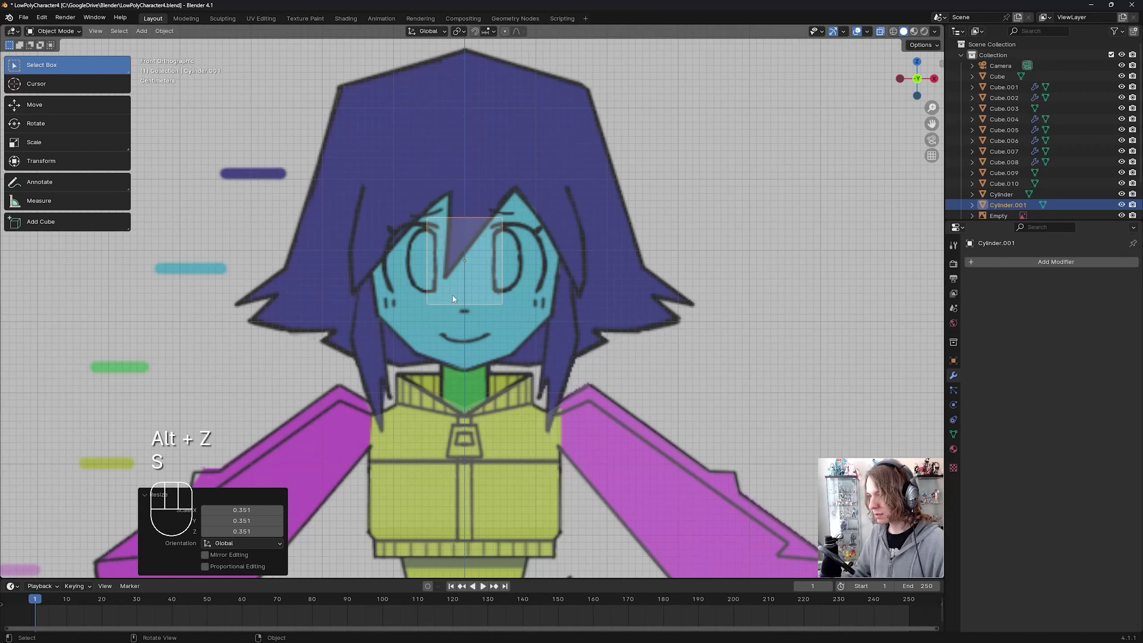
pyautogui.press('g')
pyautogui.press('z')
pyautogui.click(500, 424)
# Step: Scale the cylinder by 0.598 to match the neck's width in the front reference
pyautogui.scroll(5, 502, 423)
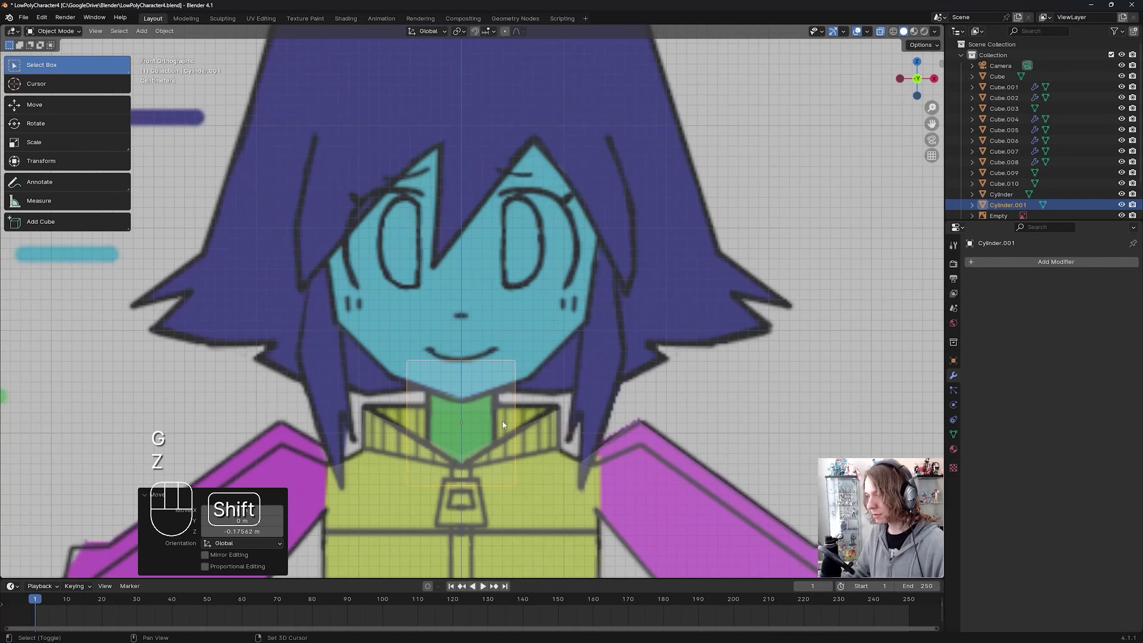
pyautogui.keyDown('shift'); pyautogui.moveTo(503, 421); pyautogui.dragTo(532, 356, button='middle'); pyautogui.keyUp('shift')
pyautogui.press('s')
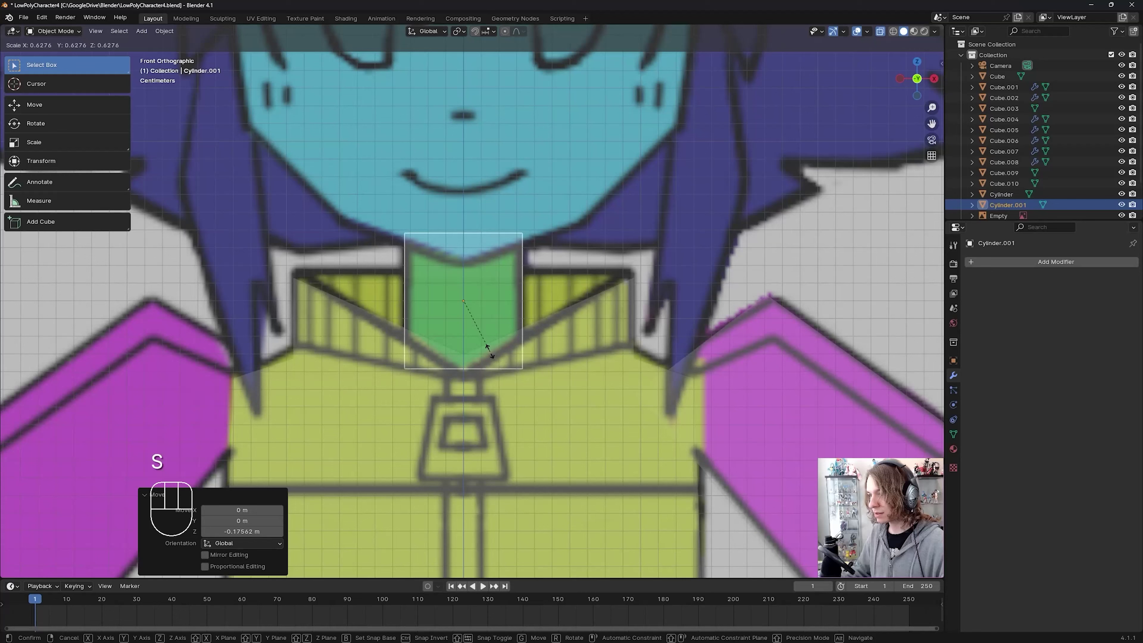
pyautogui.click(488, 348)
# Step: In right view, shift the cylinder along Y by about -0.018 m and then 0.003 m over the reference neck
pyautogui.press('KP_3')
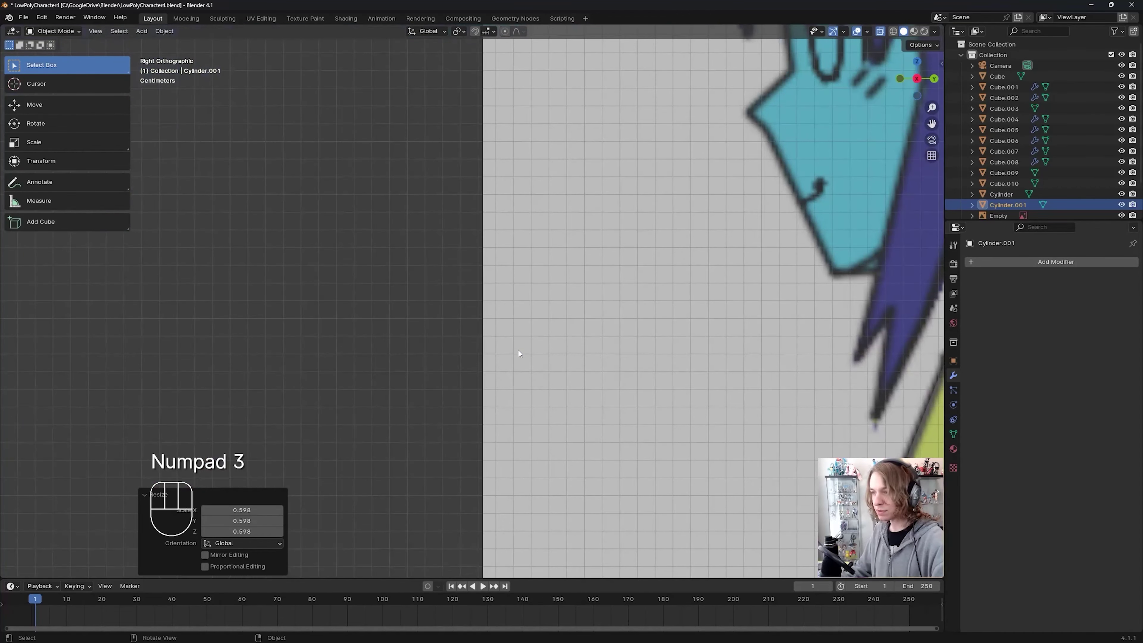
pyautogui.scroll(3, 593, 355)
pyautogui.press('g')
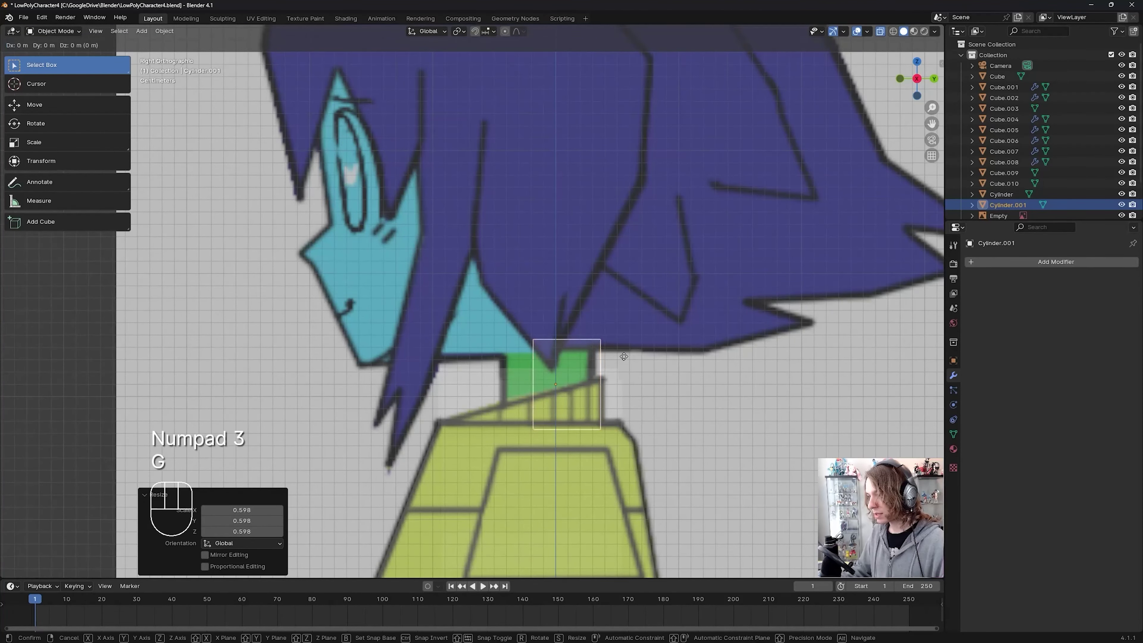
pyautogui.press('y')
pyautogui.click(602, 358)
pyautogui.press('g')
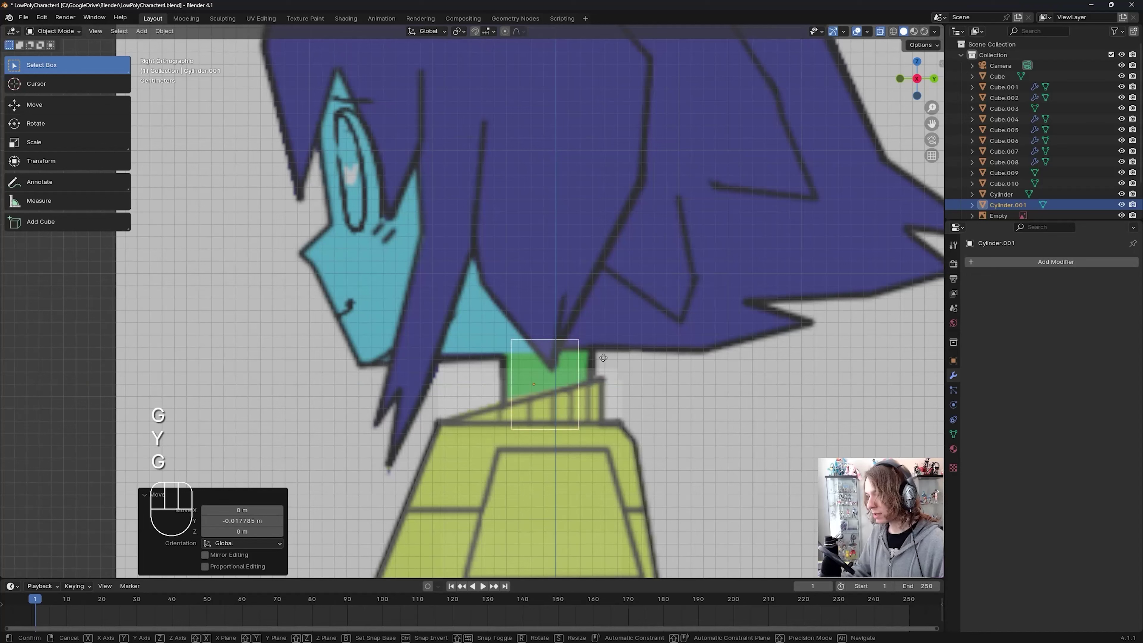
pyautogui.press('y')
pyautogui.click(607, 358)
# Step: Scale the cylinder along Y to about 1.25 and move it about -0.003 m along Y to fit the side-view neck
pyautogui.press('s')
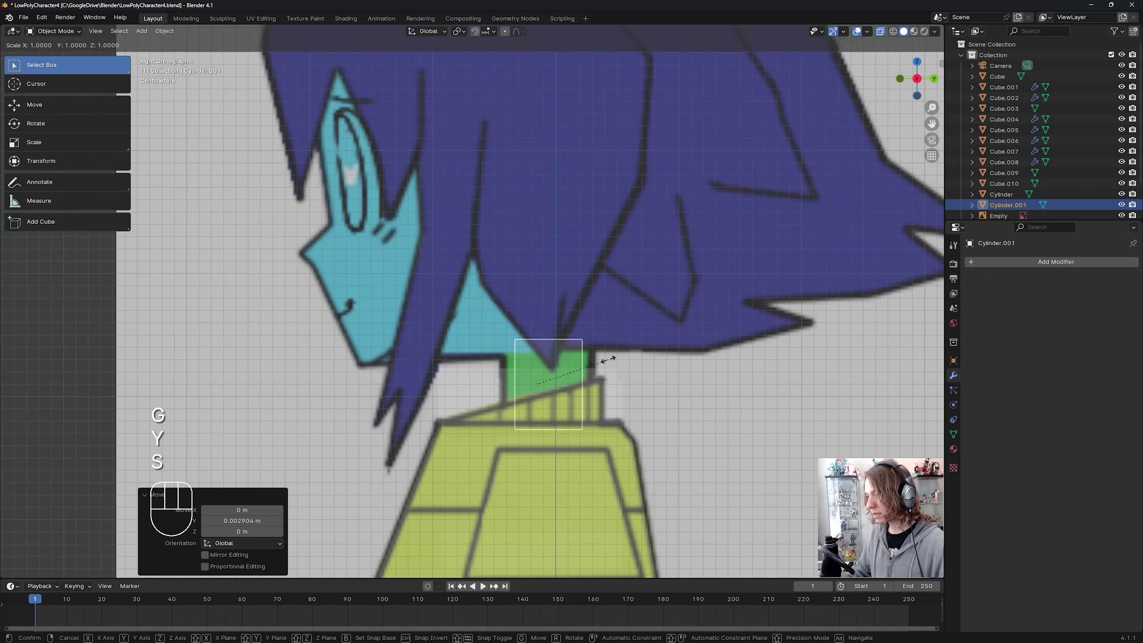
pyautogui.press('y')
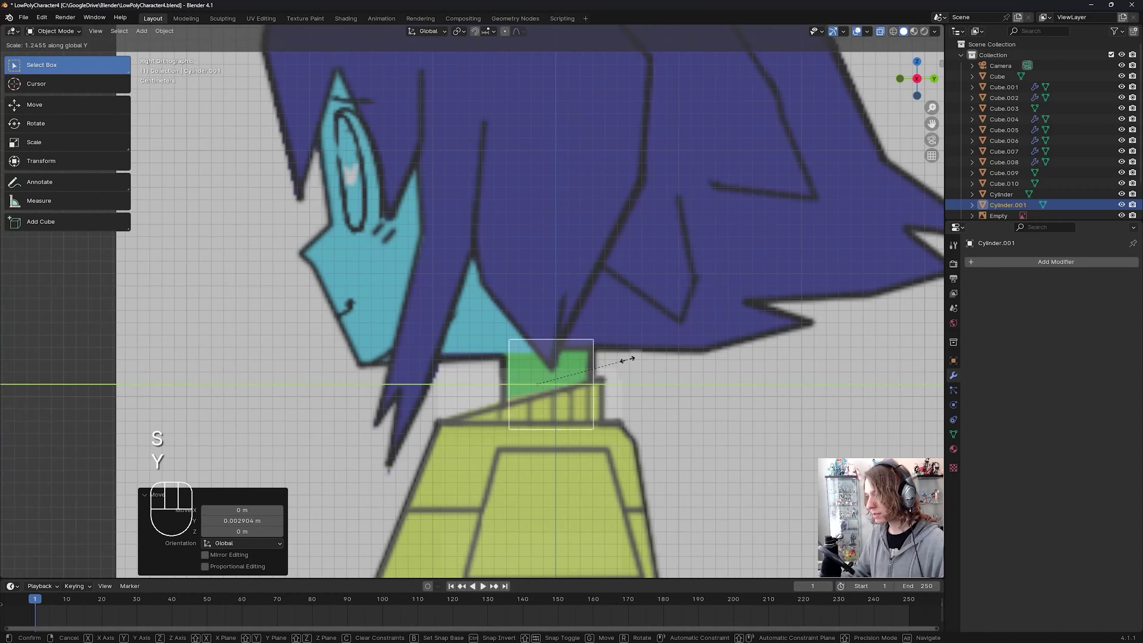
pyautogui.rightClick(627, 359)
pyautogui.press('g')
pyautogui.press('y')
pyautogui.click(628, 363)
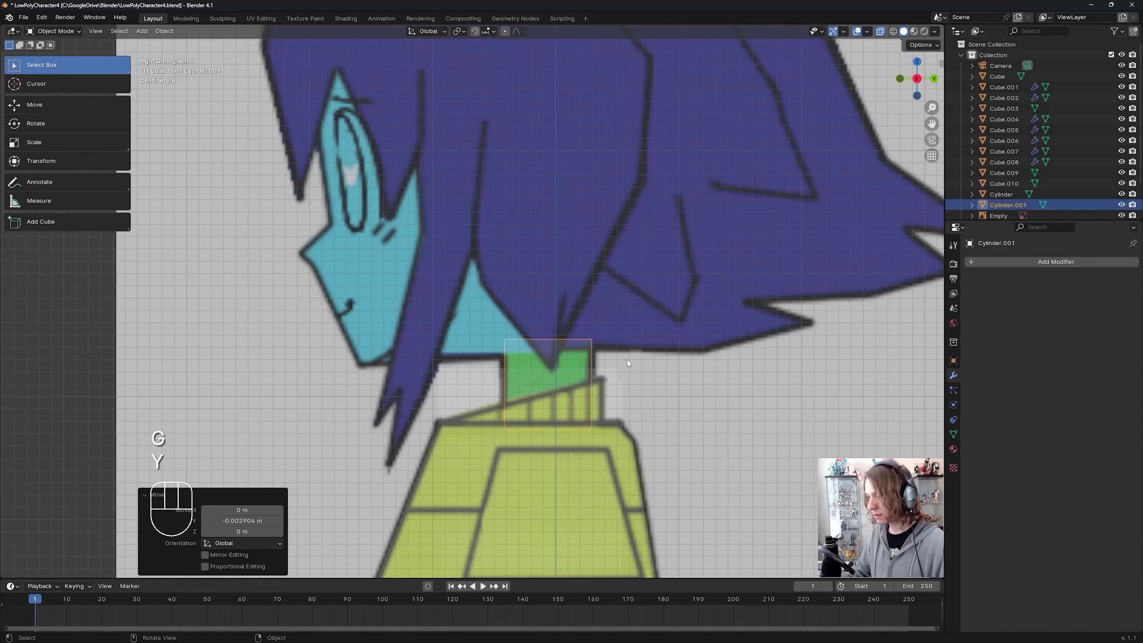
# Step: Check the neck cylinder inside the collar, enter Edit Mode, and select its lower vertices in front view with X-ray on
pyautogui.press('KP_1')
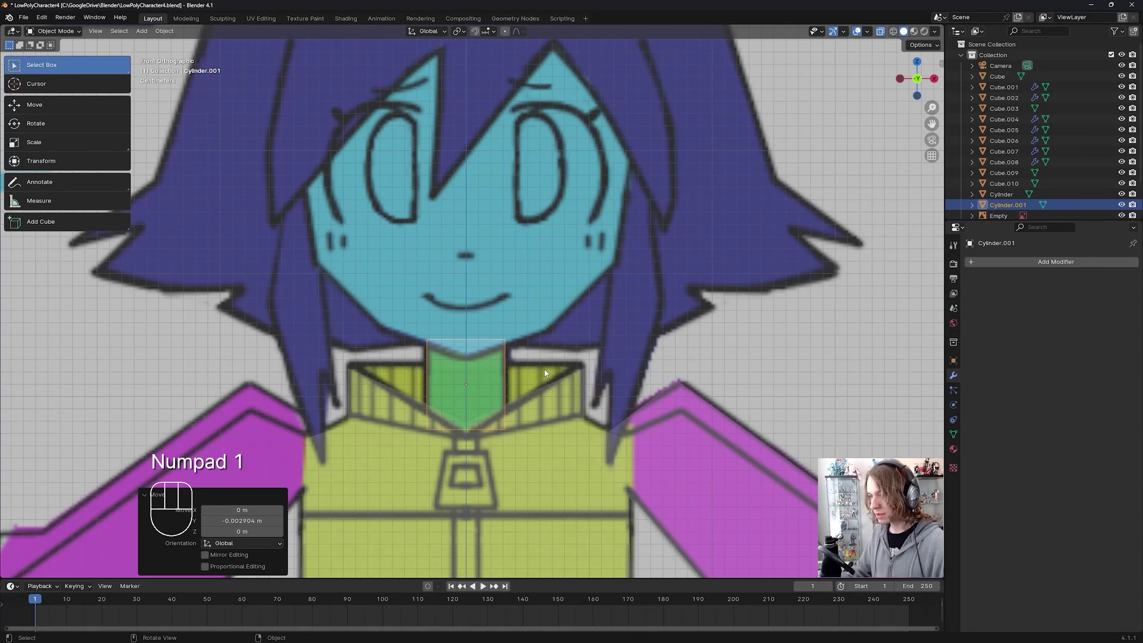
pyautogui.scroll(-5, 561, 327)
pyautogui.moveTo(562, 328); pyautogui.dragTo(560, 380, button='middle')
pyautogui.hotkey('alt', 'z')
pyautogui.scroll(-4, 543, 349)
pyautogui.scroll(4, 505, 362)
pyautogui.scroll(4, 483, 384)
pyautogui.press('Tab')
pyautogui.press('KP_1')
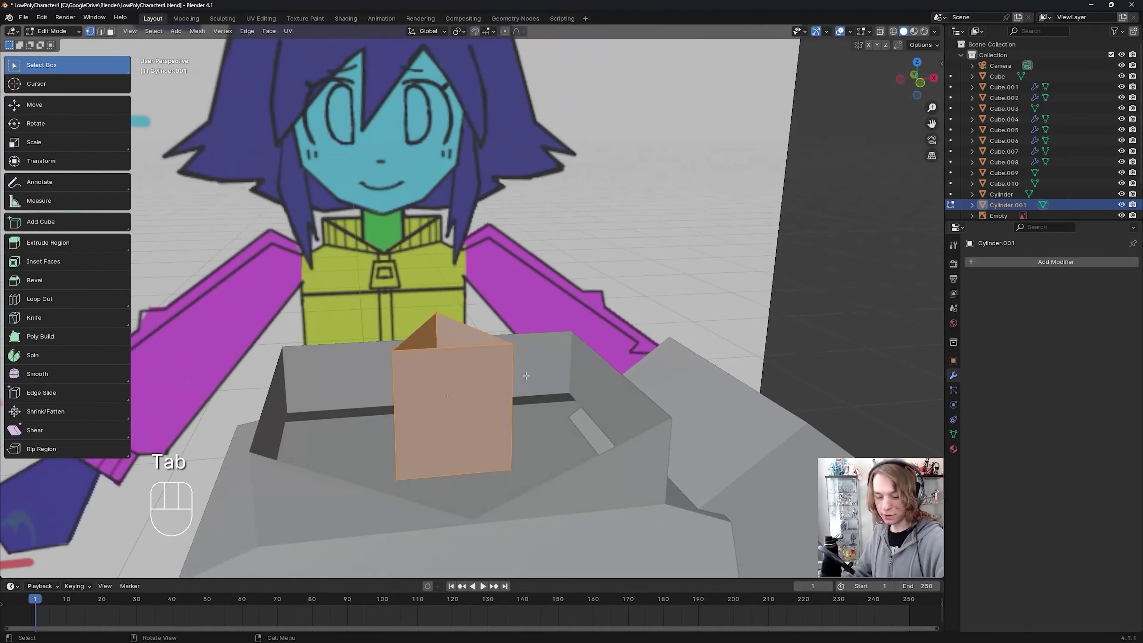
pyautogui.scroll(4, 499, 388)
pyautogui.scroll(-5, 499, 388)
pyautogui.hotkey('alt', 'z')
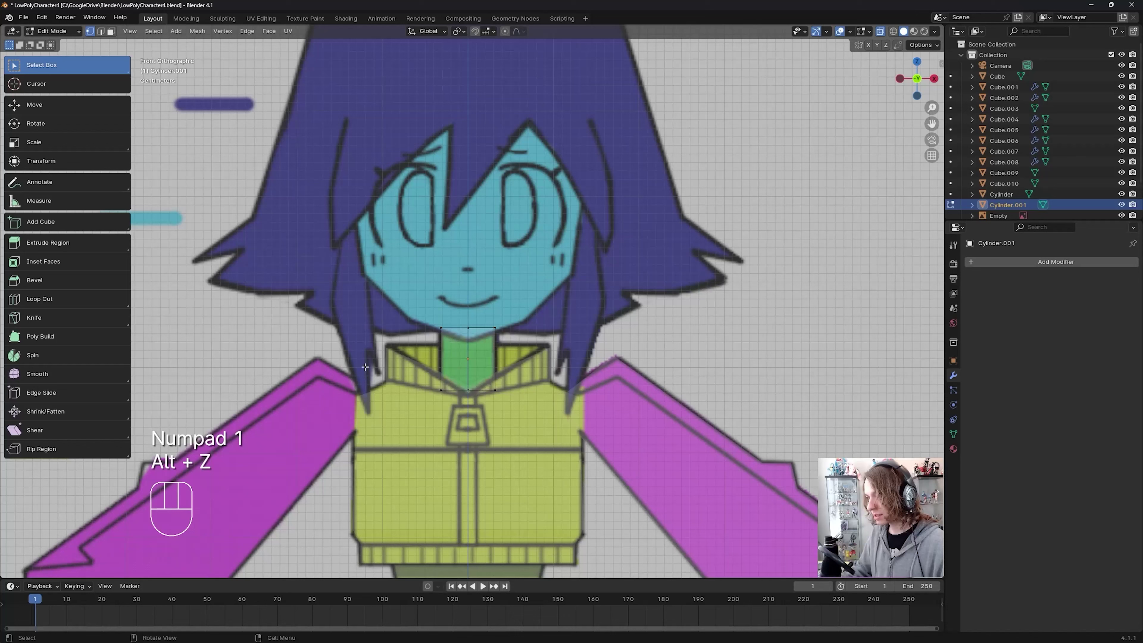
pyautogui.moveTo(343, 358); pyautogui.dragTo(558, 432)
pyautogui.press('g')
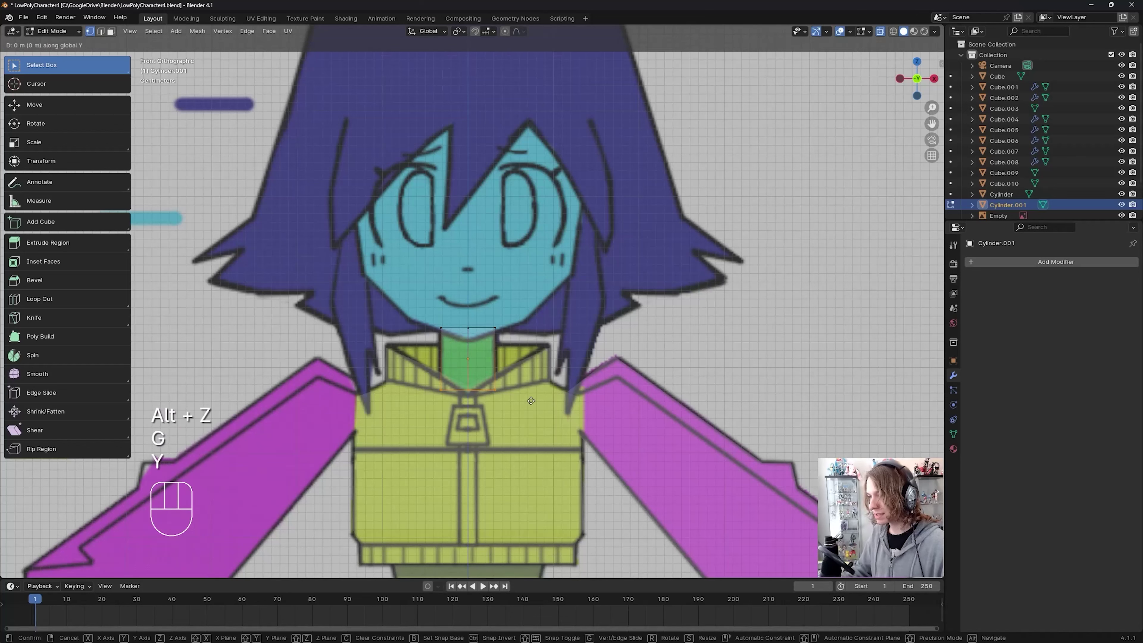
pyautogui.press('y')
pyautogui.click(531, 409)
pyautogui.hotkey('ctrl', 'z')
# Step: Move the neck's lower vertices down along Z into the torso, return to Object Mode, and save the file
pyautogui.press('g')
pyautogui.press('z')
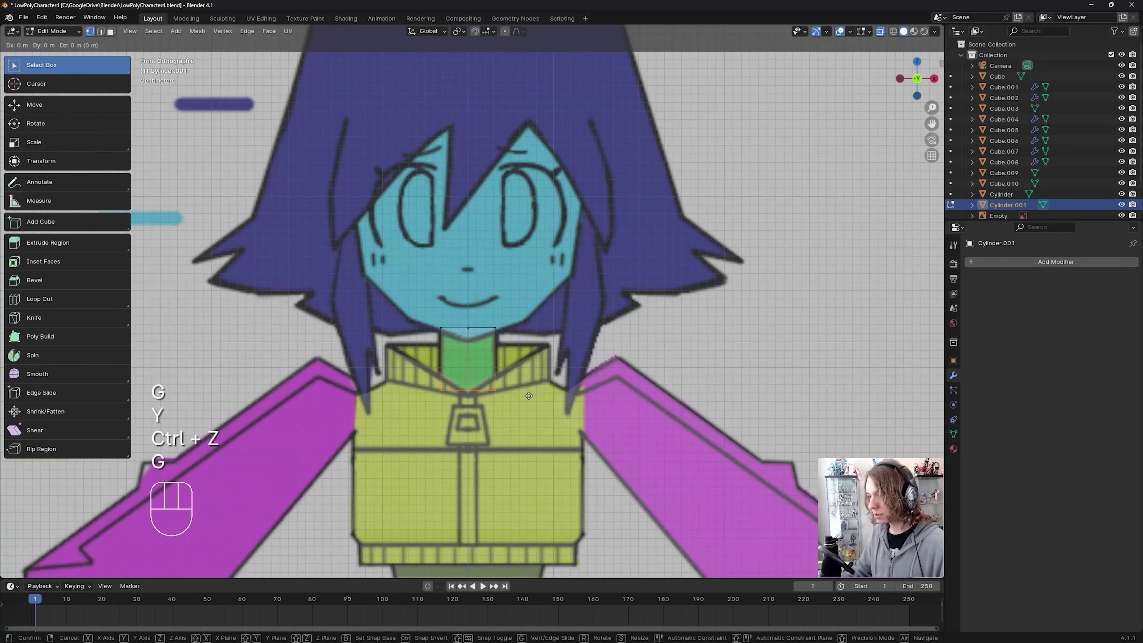
pyautogui.click(531, 437)
pyautogui.press('Tab')
pyautogui.hotkey('ctrl', 's')
# Step: Turn off X-ray, examine the neck and the whole body from several angles, and save the file
pyautogui.moveTo(553, 338); pyautogui.dragTo(457, 385, button='middle')
pyautogui.hotkey('alt', 'z')
pyautogui.hotkey('ctrl', 's')
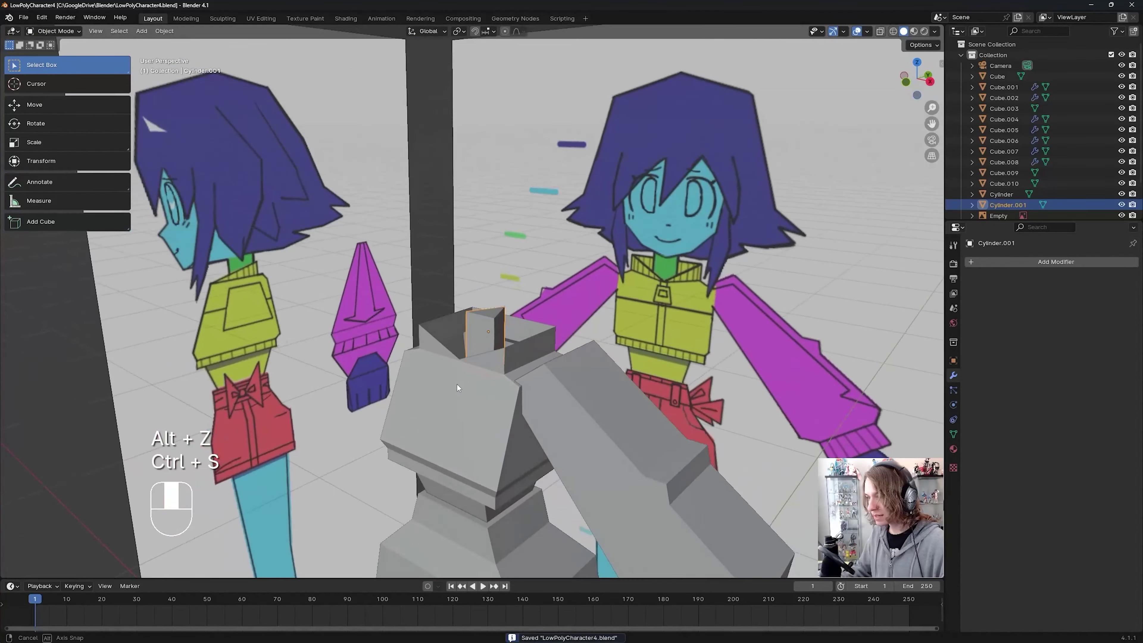
pyautogui.hotkey('ctrl', 's')
pyautogui.moveTo(495, 333); pyautogui.dragTo(556, 319, button='middle')
pyautogui.hotkey('ctrl', 's')
pyautogui.hotkey('ctrl', 's')
pyautogui.hotkey('ctrl', 's')
pyautogui.scroll(-3, 556, 318)
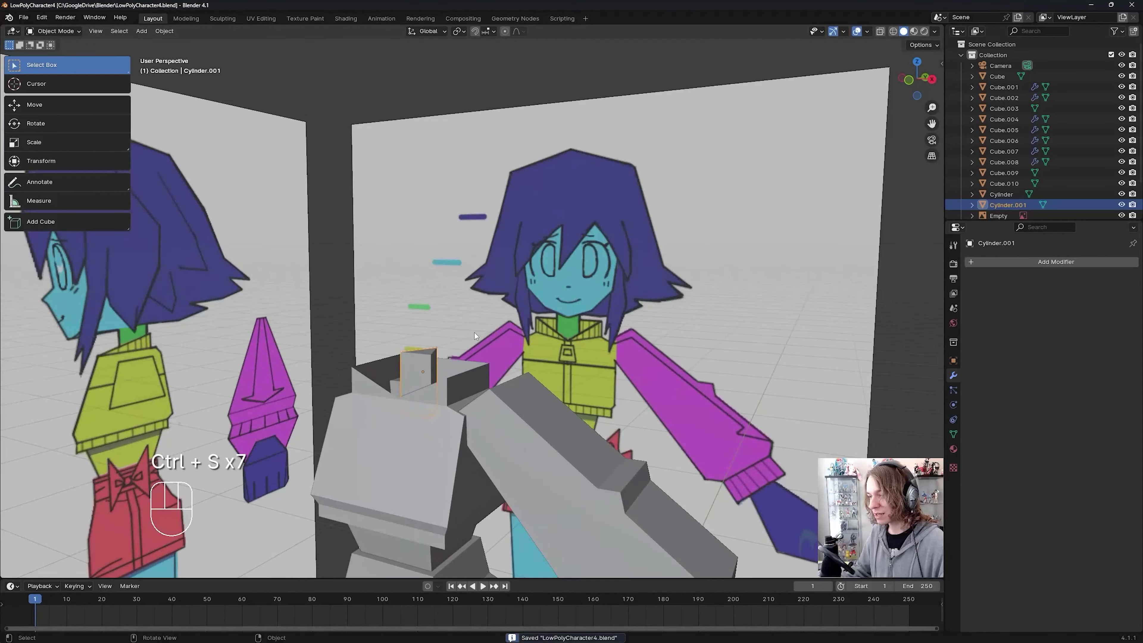
pyautogui.moveTo(474, 332); pyautogui.dragTo(549, 348, button='middle')
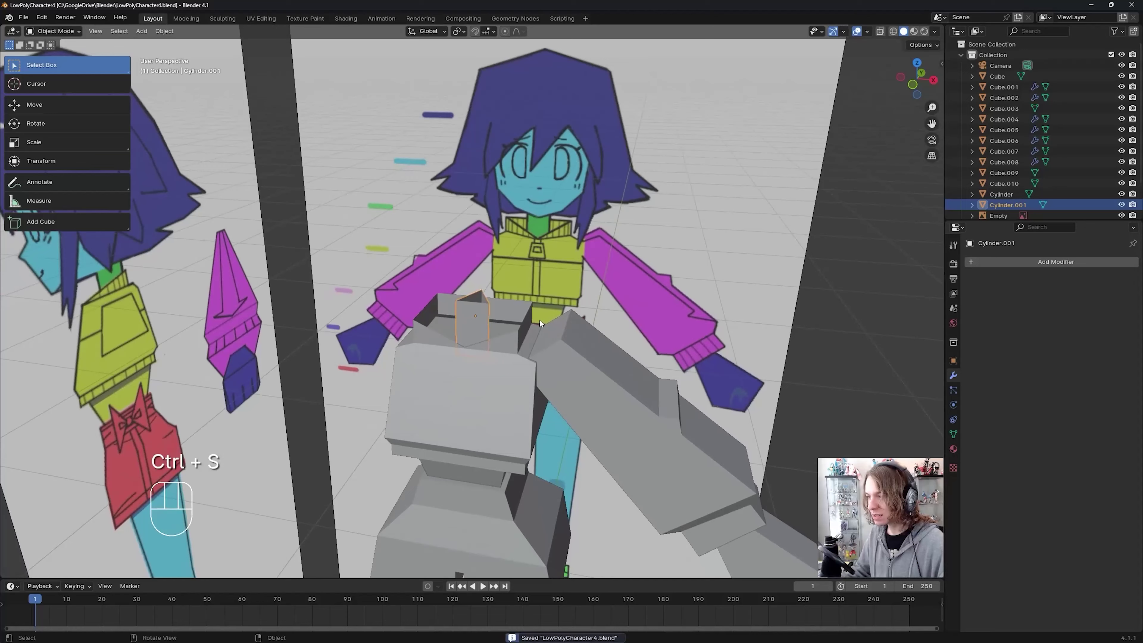
pyautogui.scroll(-2, 539, 321)
pyautogui.scroll(-3, 563, 319)
pyautogui.hotkey('ctrl', 's')
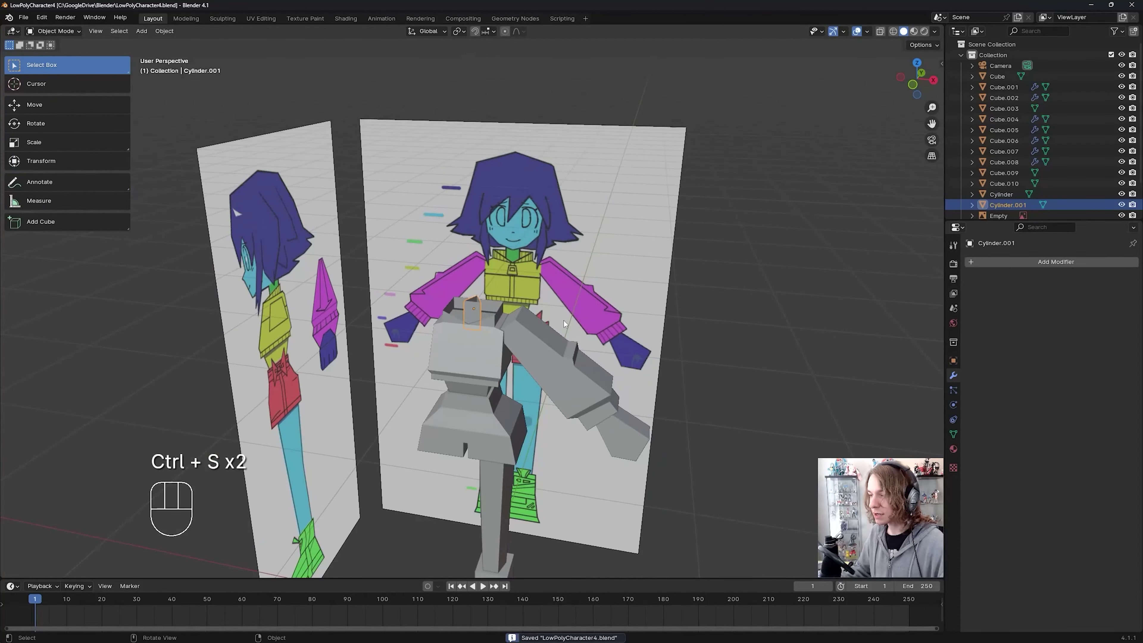
pyautogui.moveTo(568, 338)
pyautogui.mouseDown(button='middle')
pyautogui.moveTo(516, 336)
pyautogui.moveTo(571, 319)
pyautogui.mouseUp(button='middle')
pyautogui.hotkey('ctrl', 's')
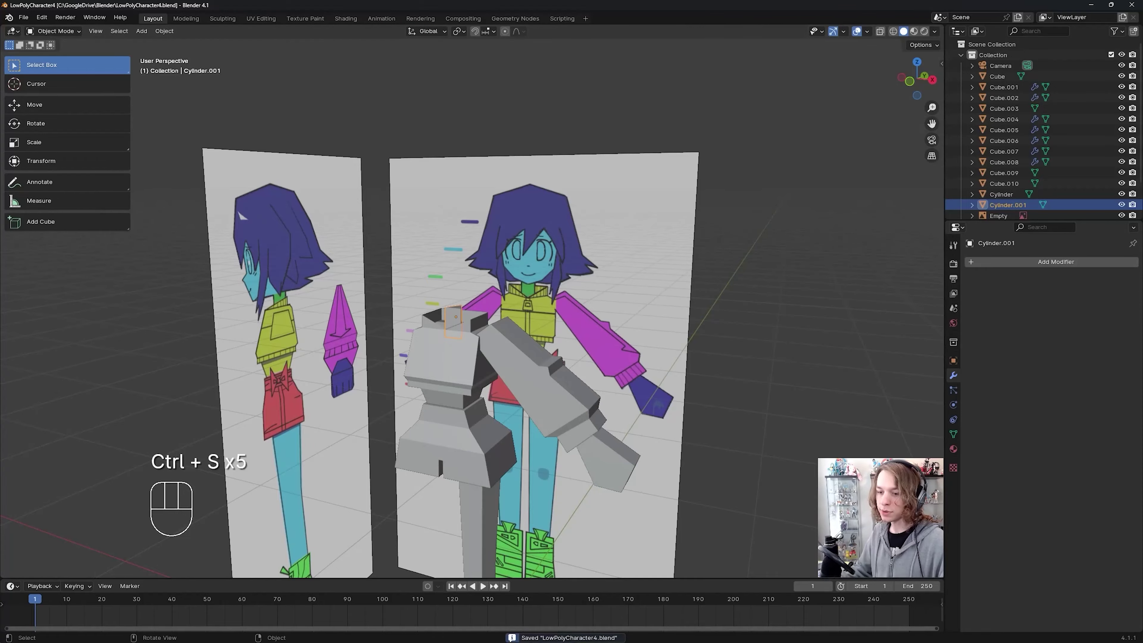